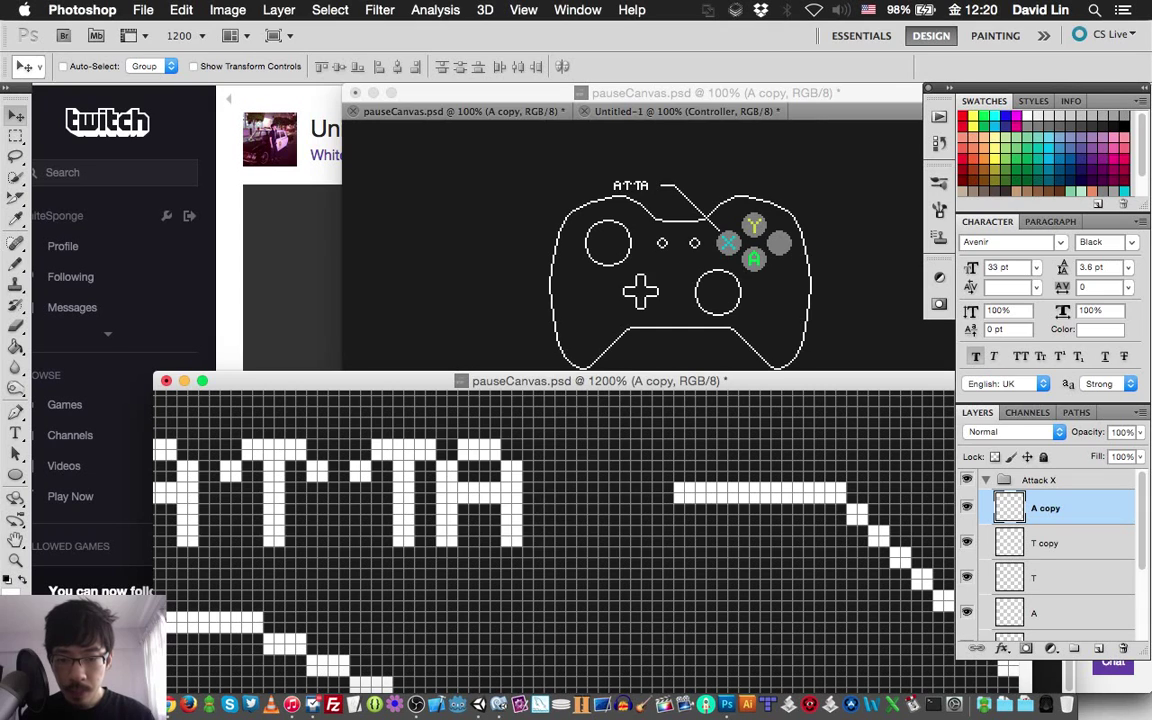
Step: Nudge the second A toward the T and draw a pixel C on a new layer 'C'
{"action": "key", "text": "Right"}
{"action": "key", "text": "Right"}
{"action": "key", "text": "super+shift+n"}
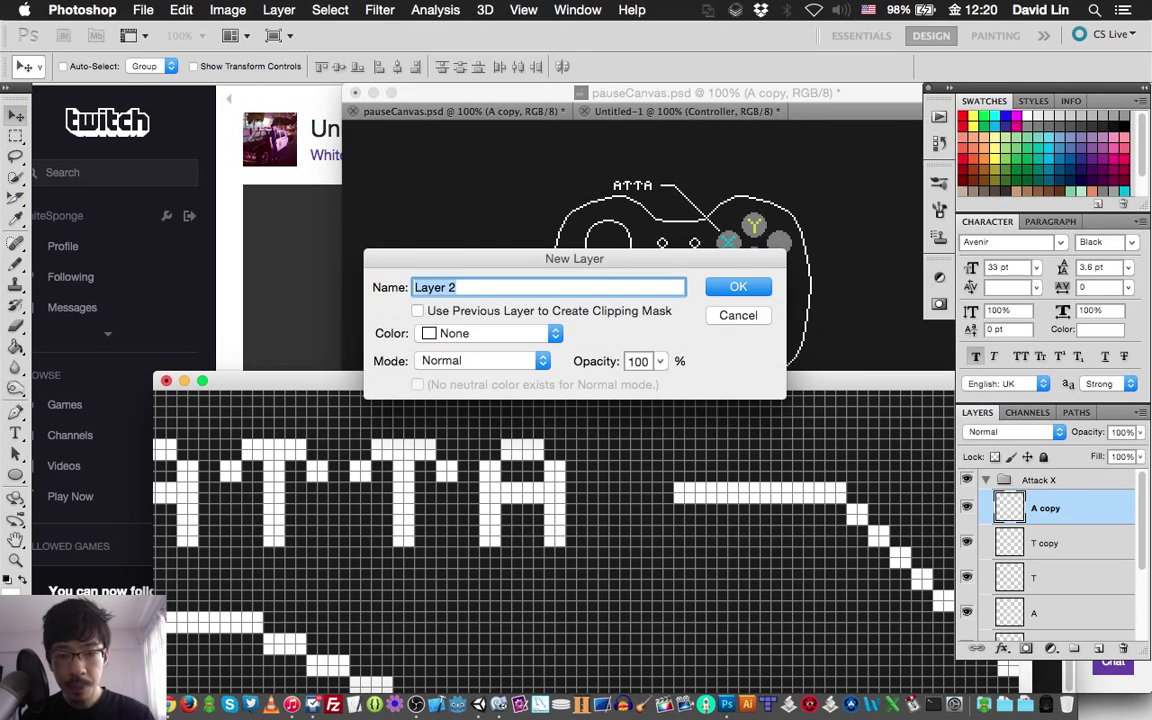
{"action": "type", "text": "C"}
{"action": "key", "text": "Return"}
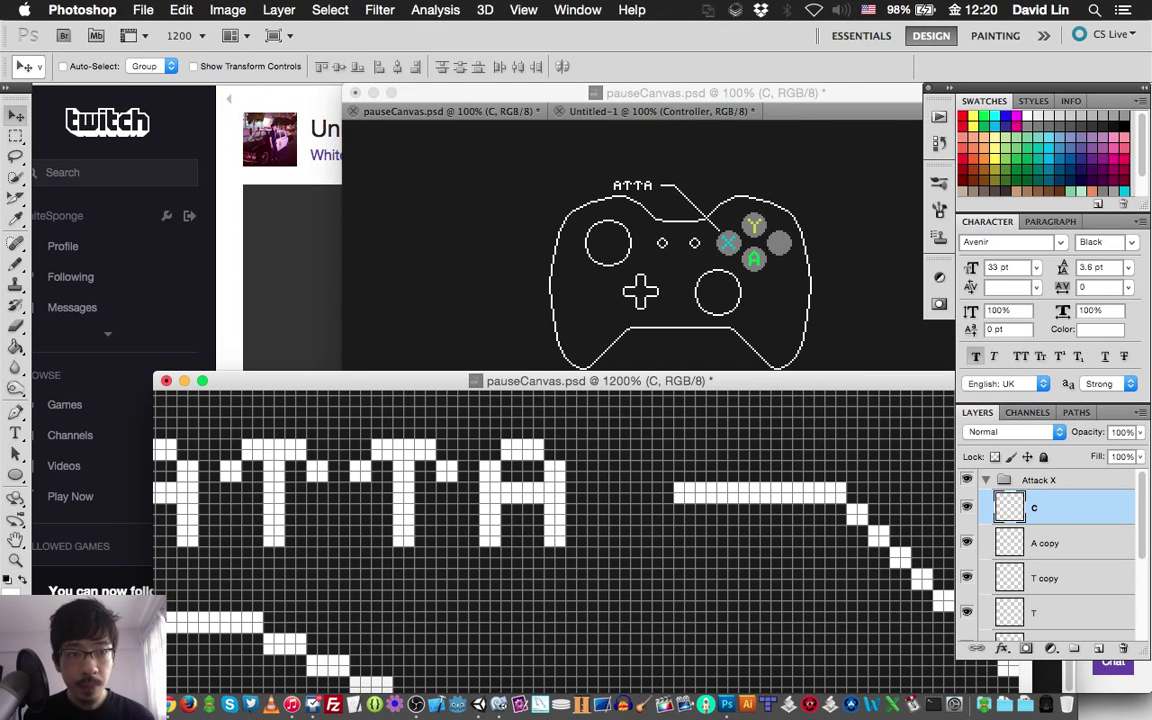
{"action": "key", "text": "b"}
{"action": "left_click", "coordinate": [597, 469]}
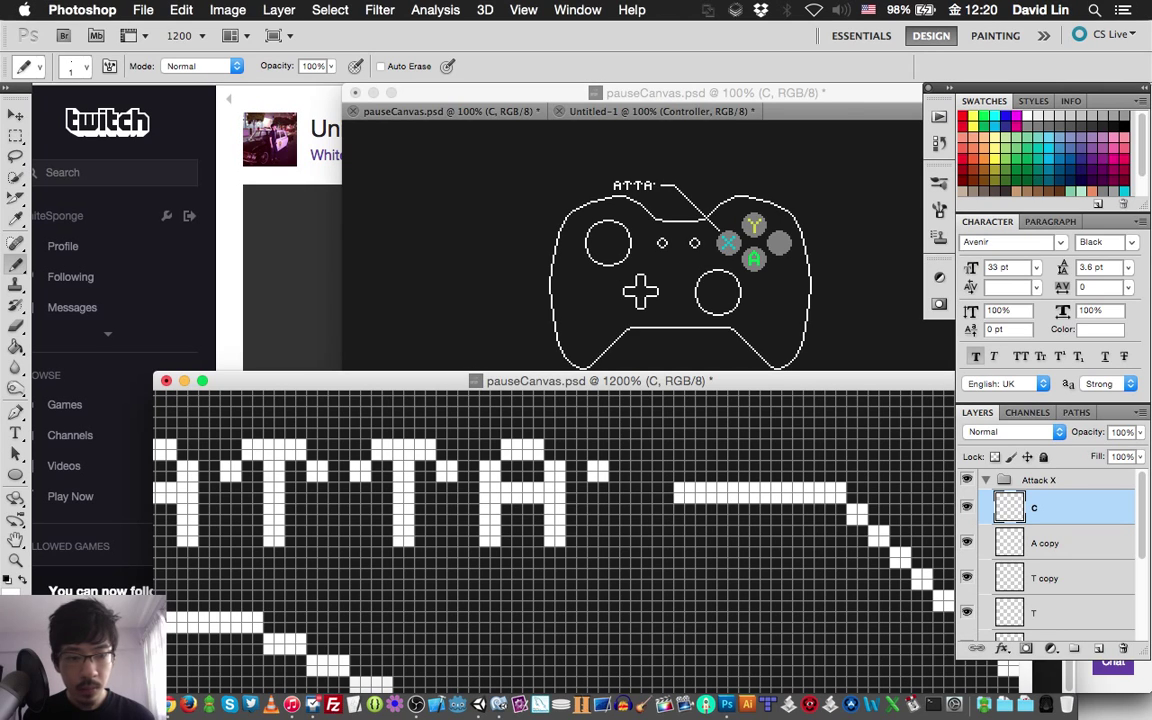
{"action": "mouse_move", "coordinate": [619, 448]}
{"action": "left_mouse_down"}
{"action": "mouse_move", "coordinate": [641, 448]}
{"action": "mouse_move", "coordinate": [597, 530]}
{"action": "left_mouse_up"}
{"action": "left_click", "coordinate": [619, 532]}
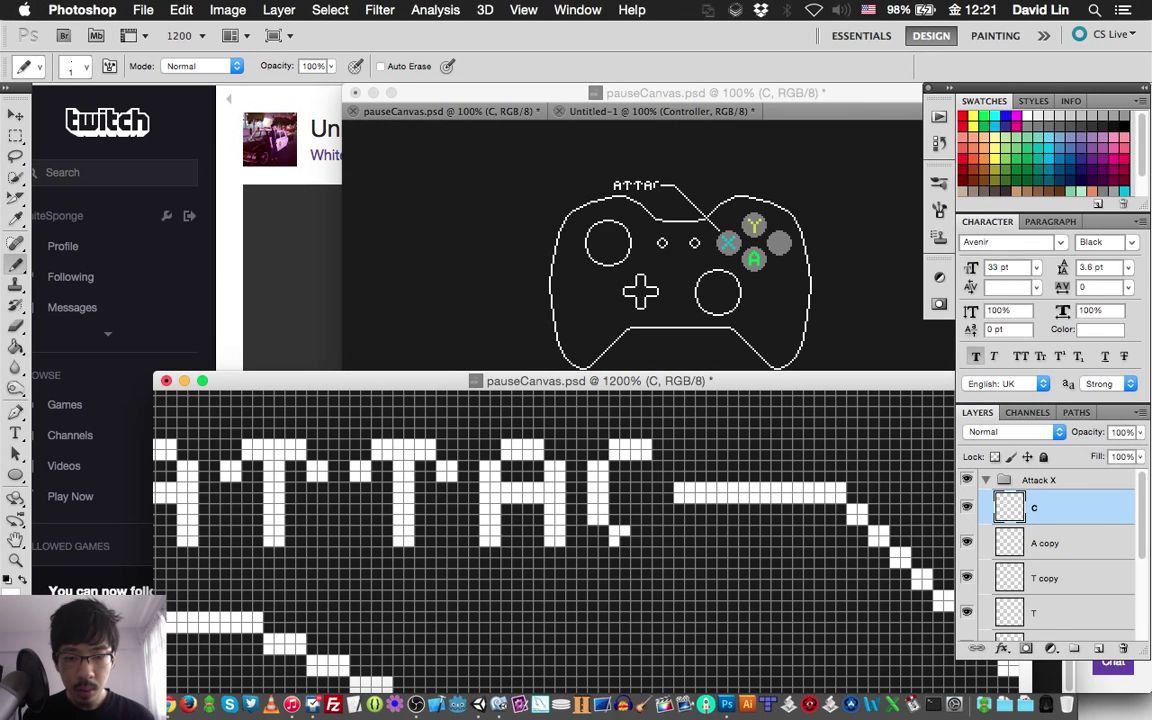
{"action": "left_click", "coordinate": [641, 537]}
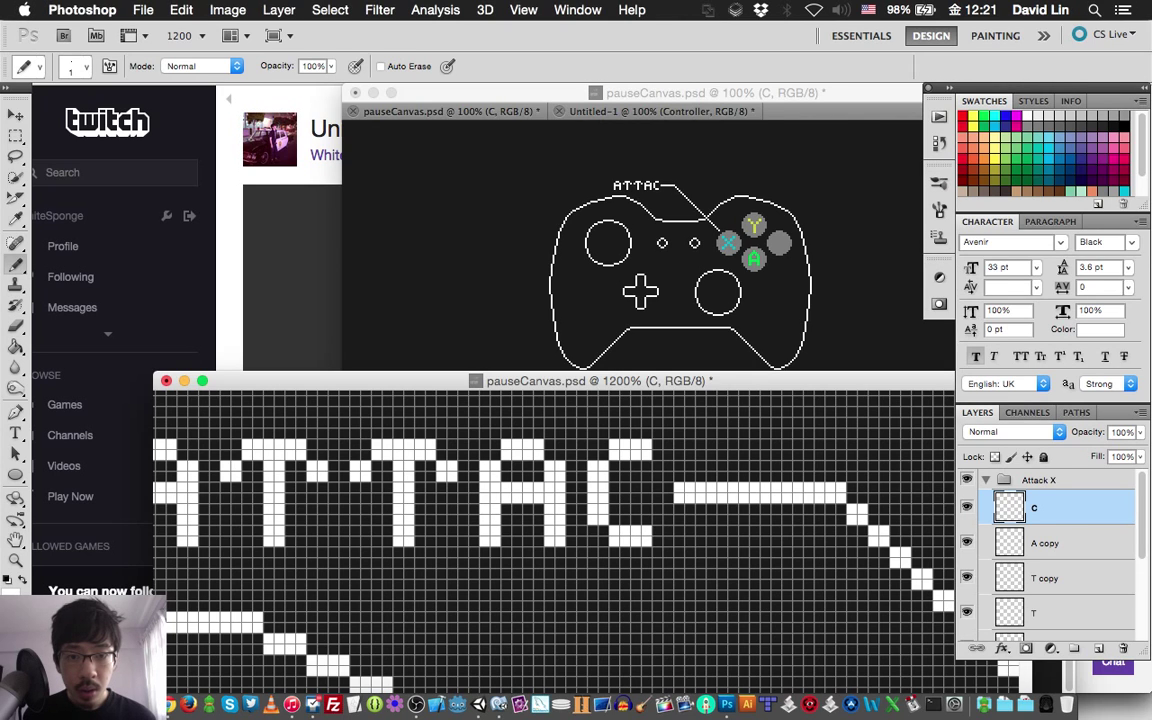
Step: Add a new layer named 'K' and shift the ATTAC letter layers one pixel left
{"action": "key", "text": "ctrl+shift+n"}
{"action": "type", "text": "K"}
{"action": "key", "text": "Return"}
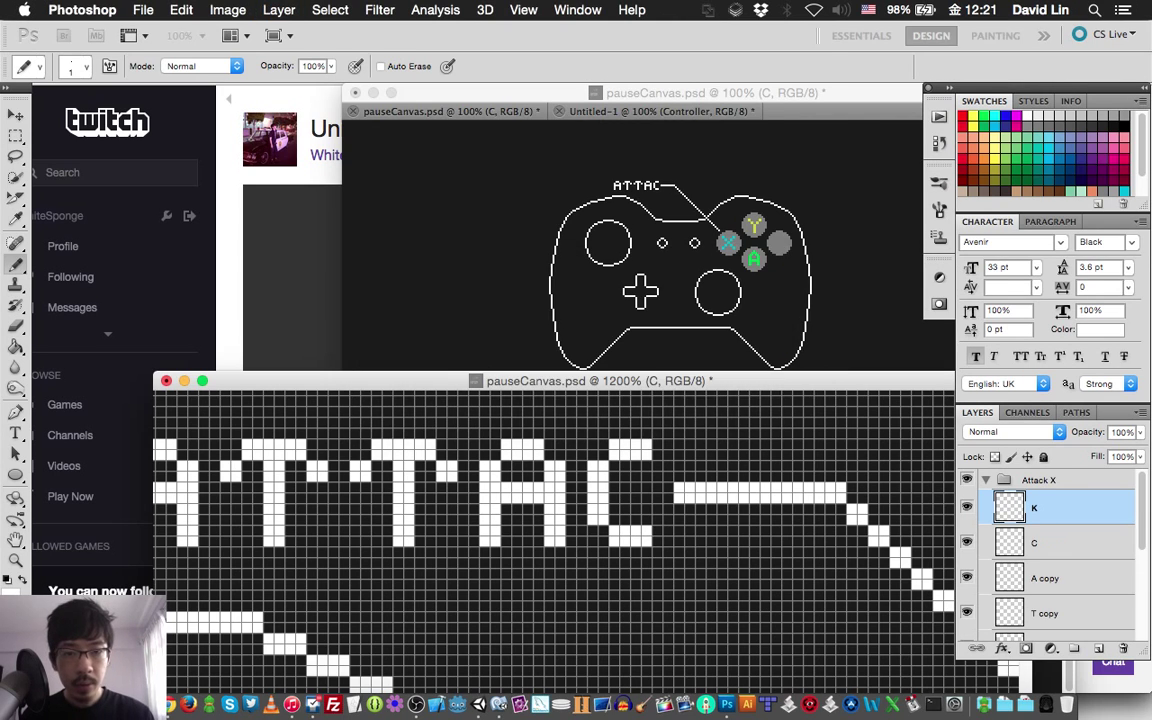
{"action": "key", "text": "alt+bracketright"}
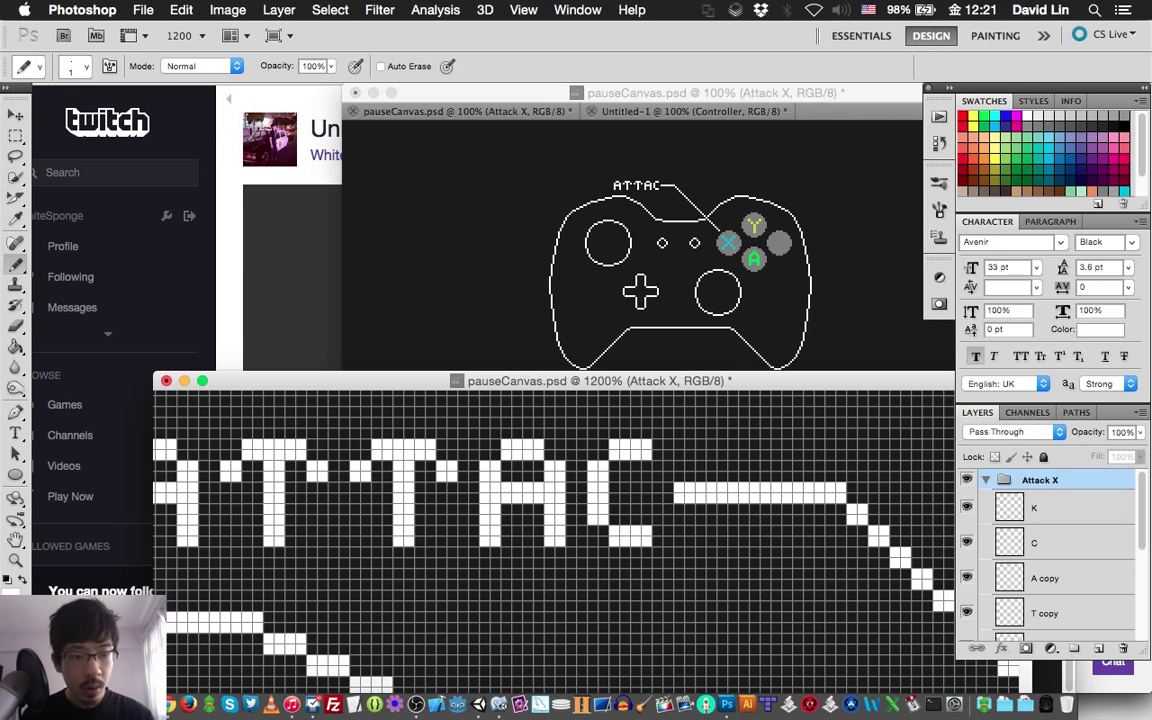
{"action": "key", "text": "alt+bracketleft"}
{"action": "scroll", "coordinate": [1050, 560], "scroll_direction": "down", "scroll_amount": 3}
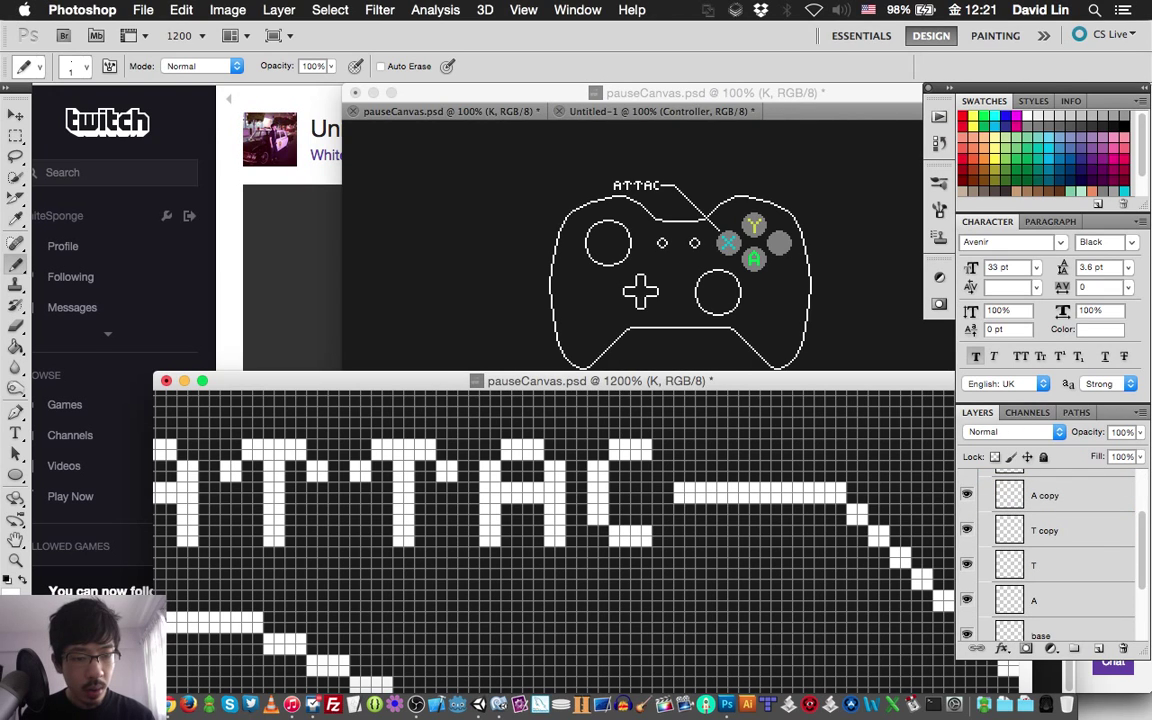
{"action": "key", "text": "alt+shift+bracketleft"}
{"action": "key", "text": "alt+shift+bracketleft"}
{"action": "key", "text": "alt+shift+bracketleft"}
{"action": "key", "text": "v"}
{"action": "key", "text": "shift+Left"}
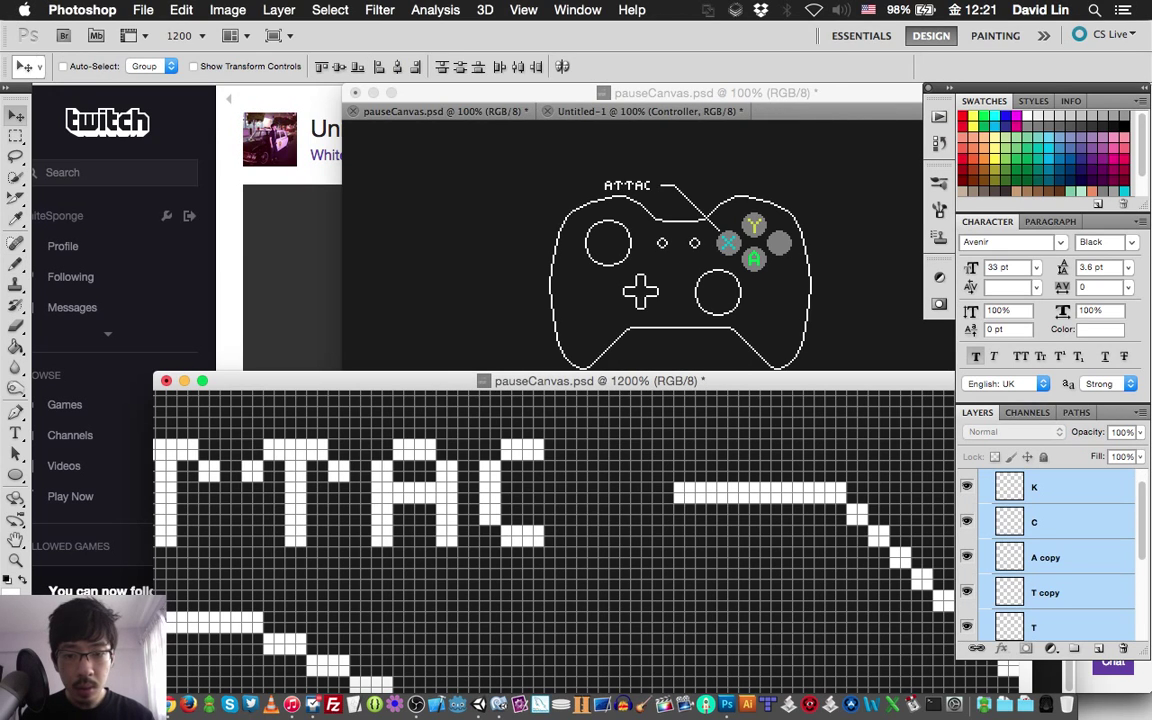
Step: Draw the pixel K with its stem and two diagonal arms on the K layer
{"action": "key", "text": "b"}
{"action": "key", "text": "alt+period"}
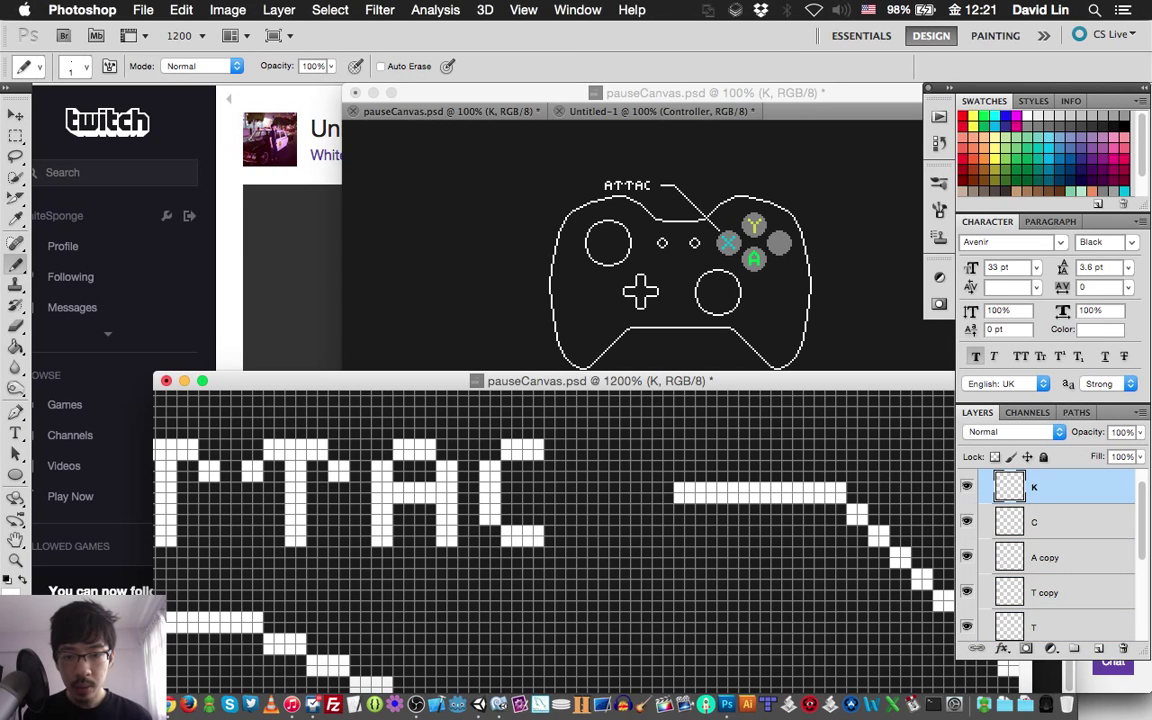
{"action": "left_click", "coordinate": [576, 470]}
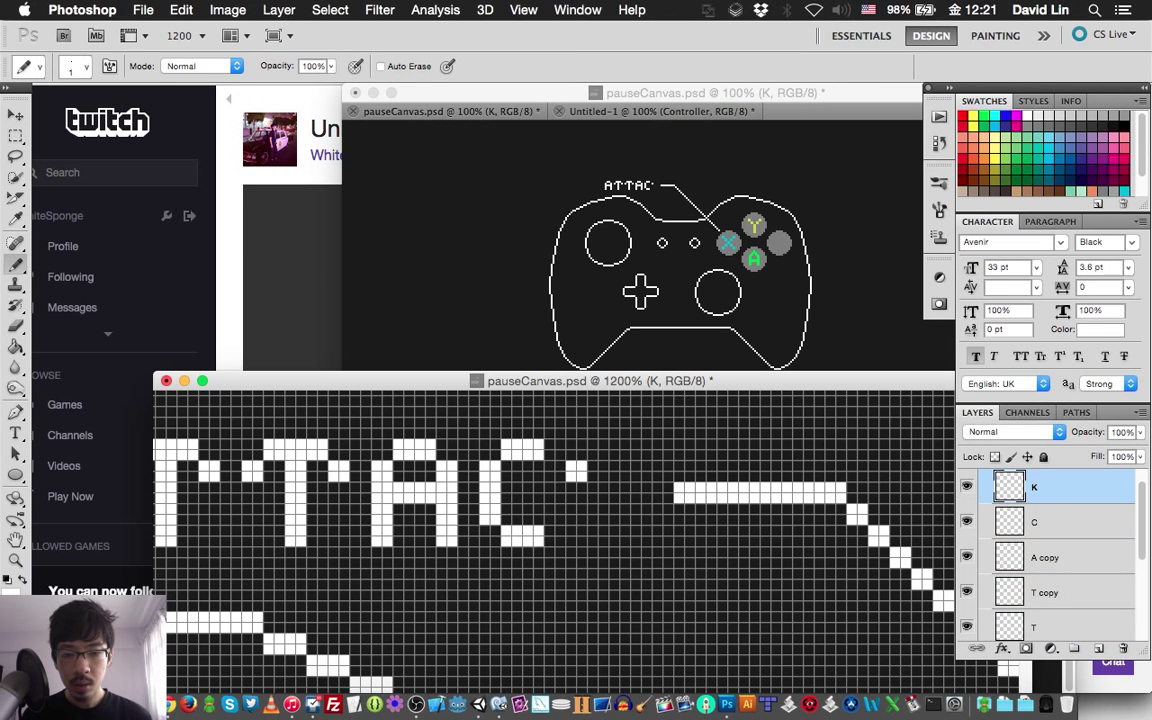
{"action": "left_click_drag", "start_coordinate": [576, 450], "coordinate": [596, 495]}
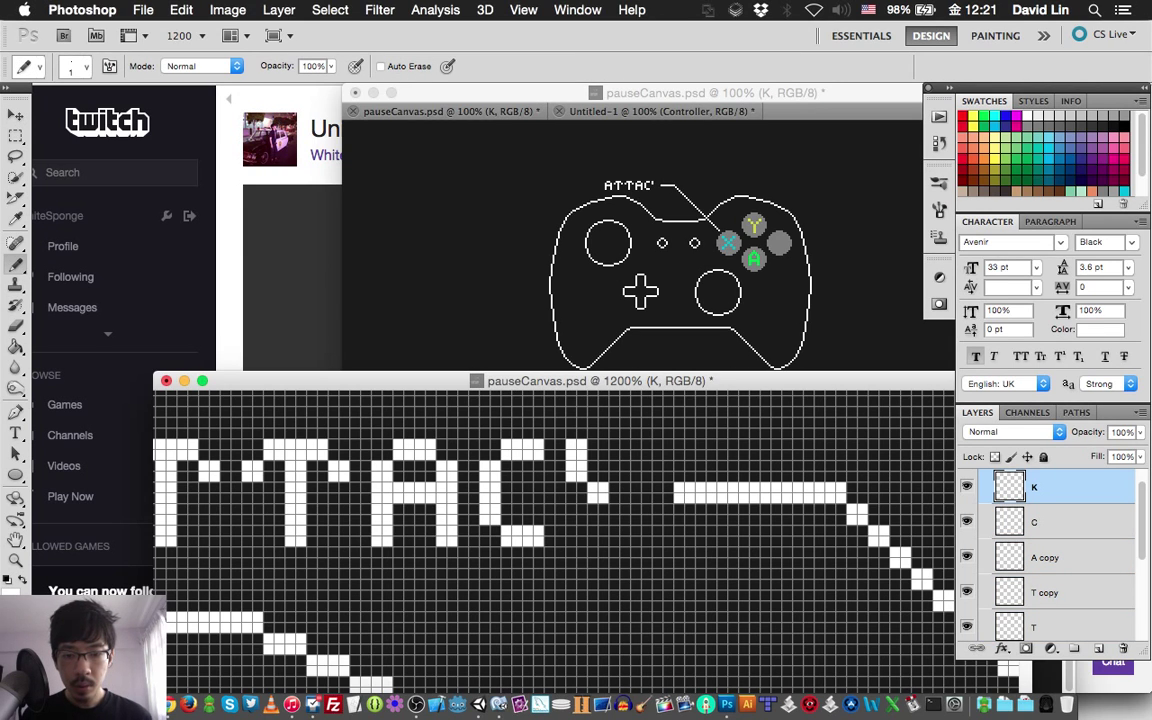
{"action": "mouse_move", "coordinate": [646, 445]}
{"action": "left_mouse_down"}
{"action": "mouse_move", "coordinate": [611, 505]}
{"action": "mouse_move", "coordinate": [646, 537]}
{"action": "left_mouse_up"}
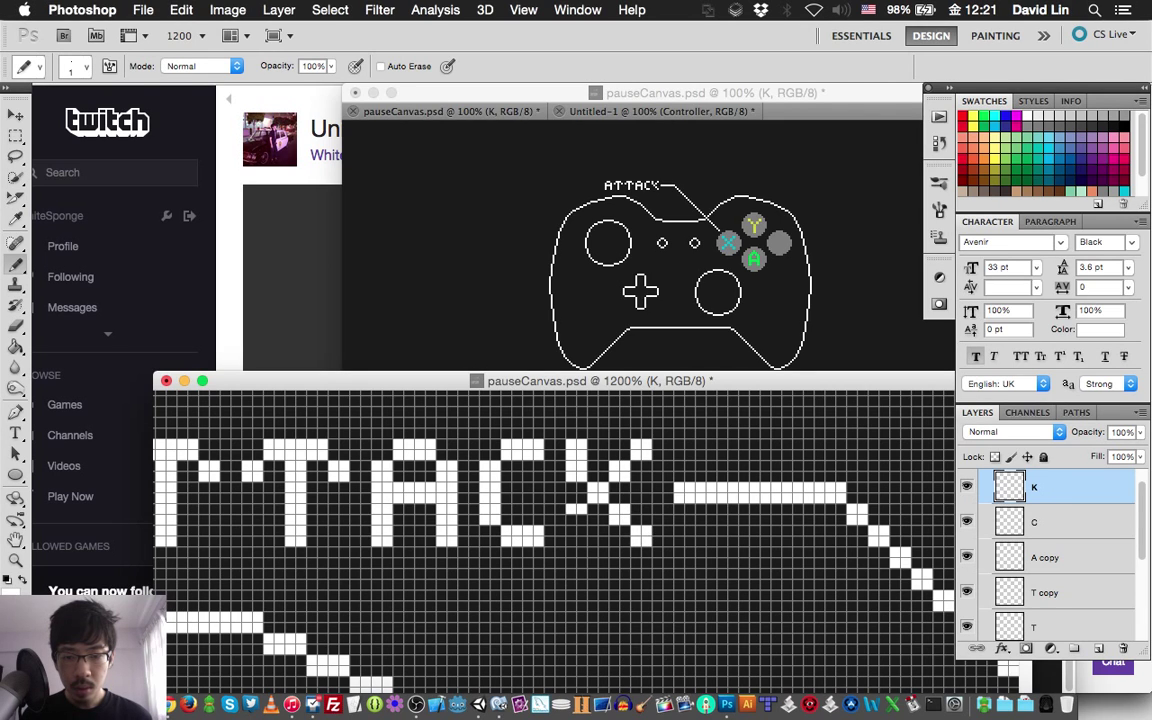
{"action": "key", "text": "v"}
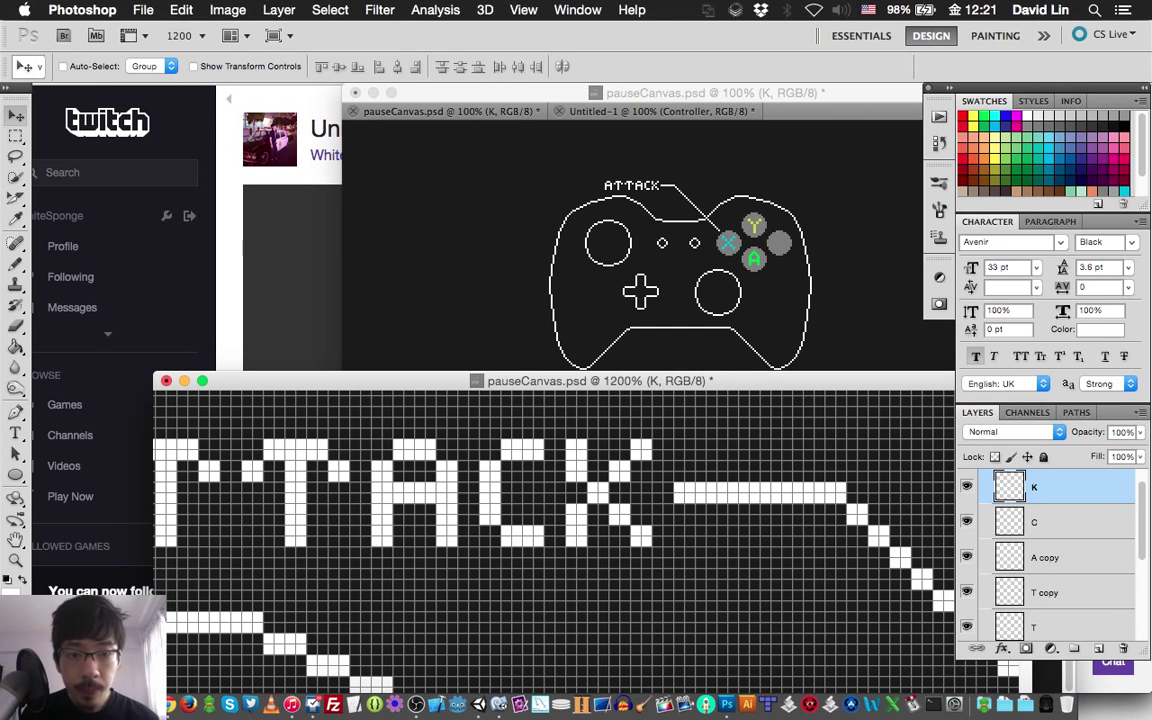
Step: Shift all the ATTACK letter layers one pixel left
{"action": "scroll", "coordinate": [555, 540], "scroll_direction": "up", "scroll_amount": 2}
{"action": "scroll", "coordinate": [555, 540], "scroll_direction": "left", "scroll_amount": 2}
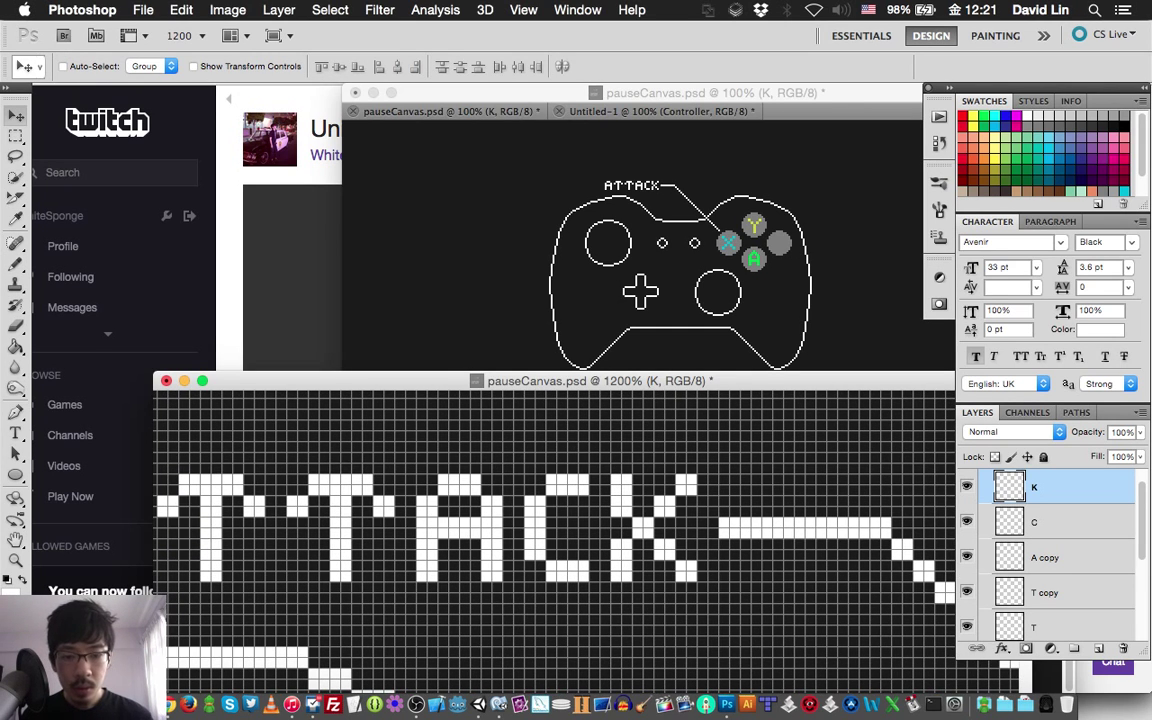
{"action": "scroll", "coordinate": [1050, 555], "scroll_direction": "down", "scroll_amount": 3}
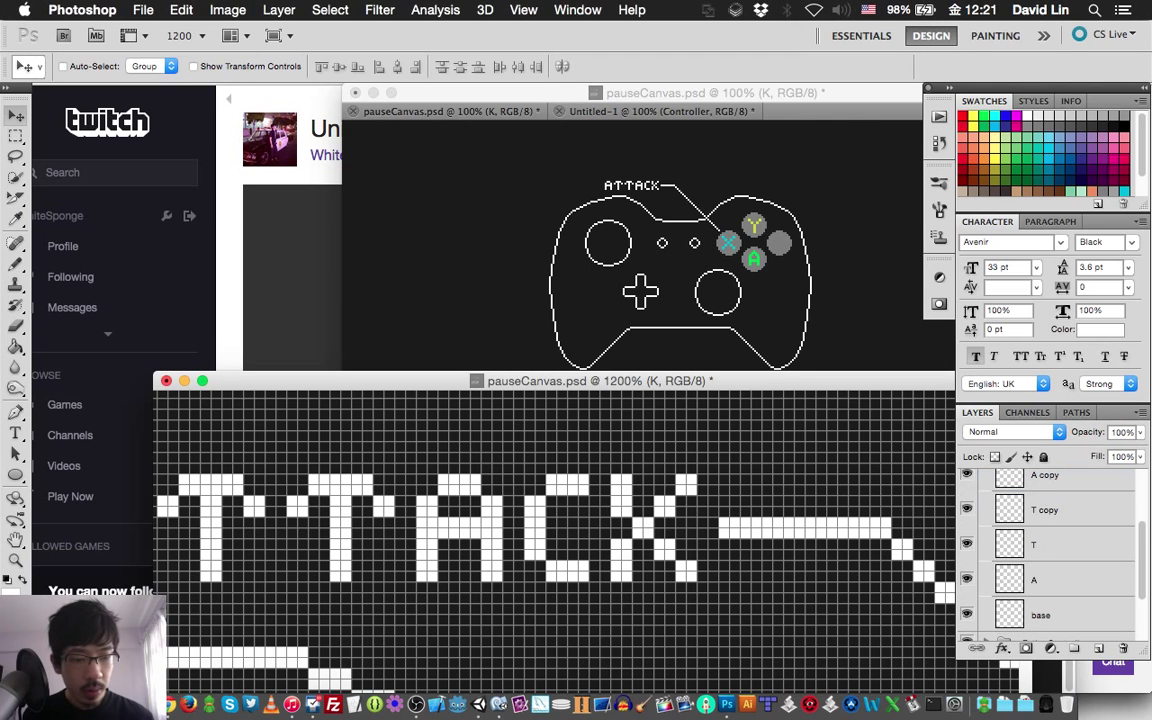
{"action": "left_click", "coordinate": [1060, 580], "text": "shift"}
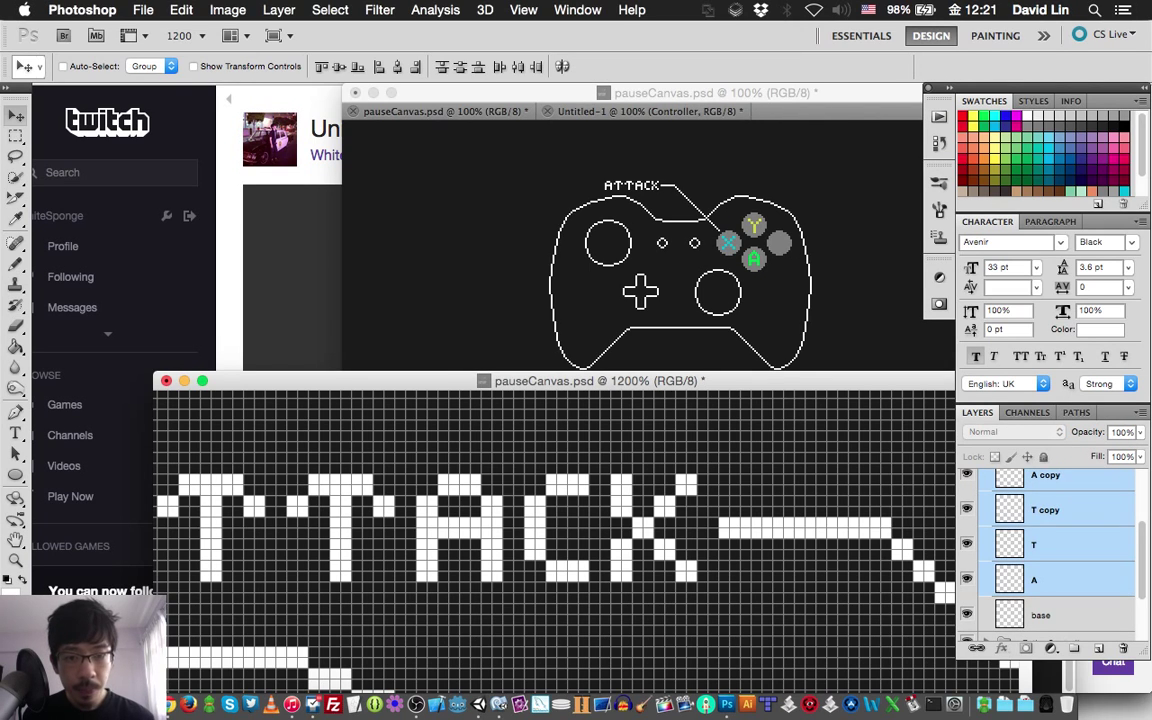
{"action": "scroll", "coordinate": [1050, 555], "scroll_direction": "up", "scroll_amount": 3}
{"action": "key", "text": "Left"}
{"action": "key", "text": "Left"}
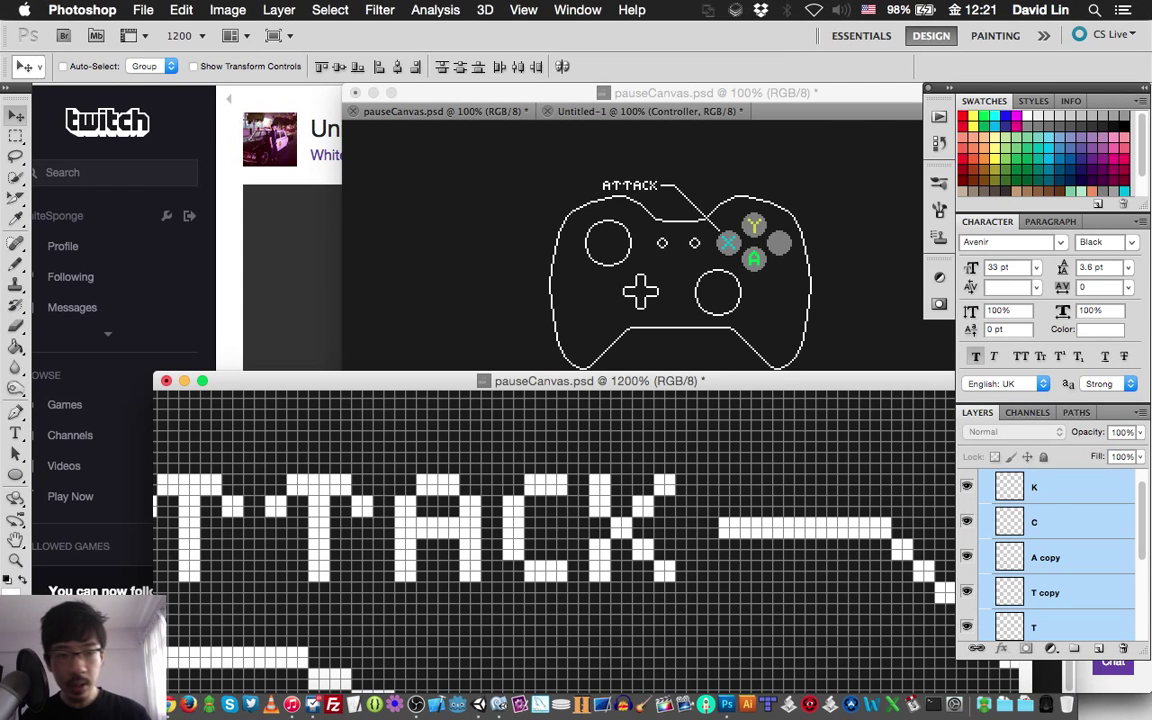
Step: Move the whole Attack X group, label and callout line, one pixel left and up
{"action": "scroll", "coordinate": [1050, 550], "scroll_direction": "up", "scroll_amount": 1}
{"action": "left_click", "coordinate": [1040, 480]}
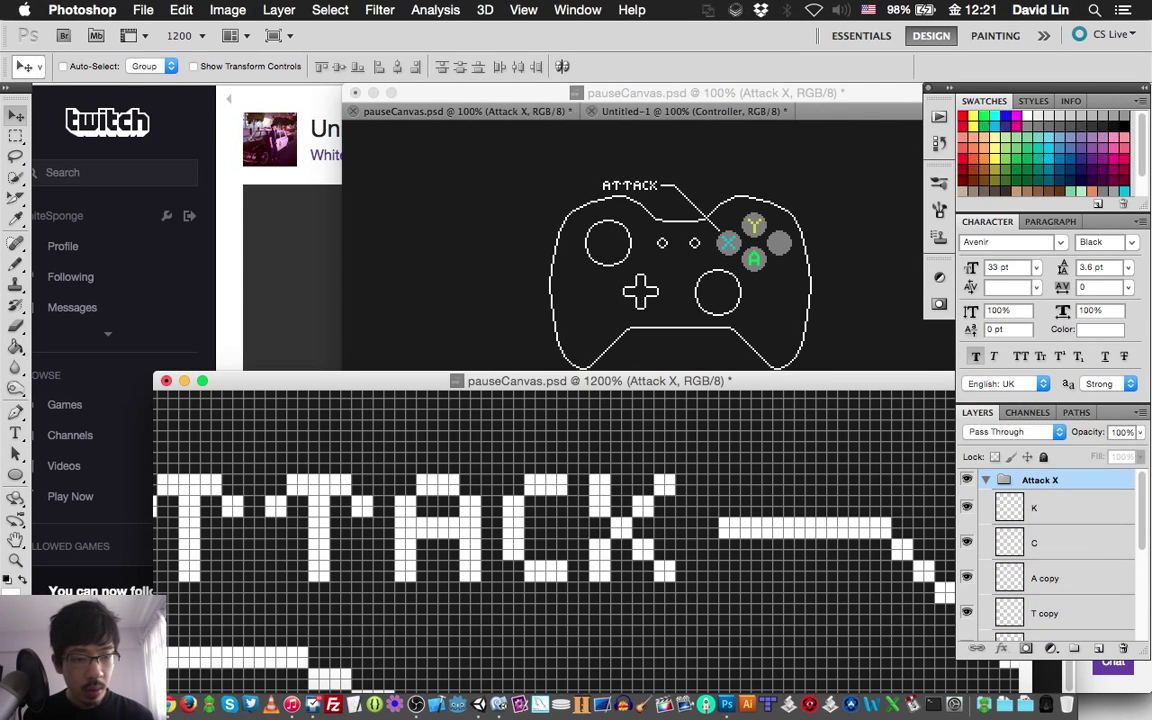
{"action": "scroll", "coordinate": [555, 530], "scroll_direction": "down", "scroll_amount": 5}
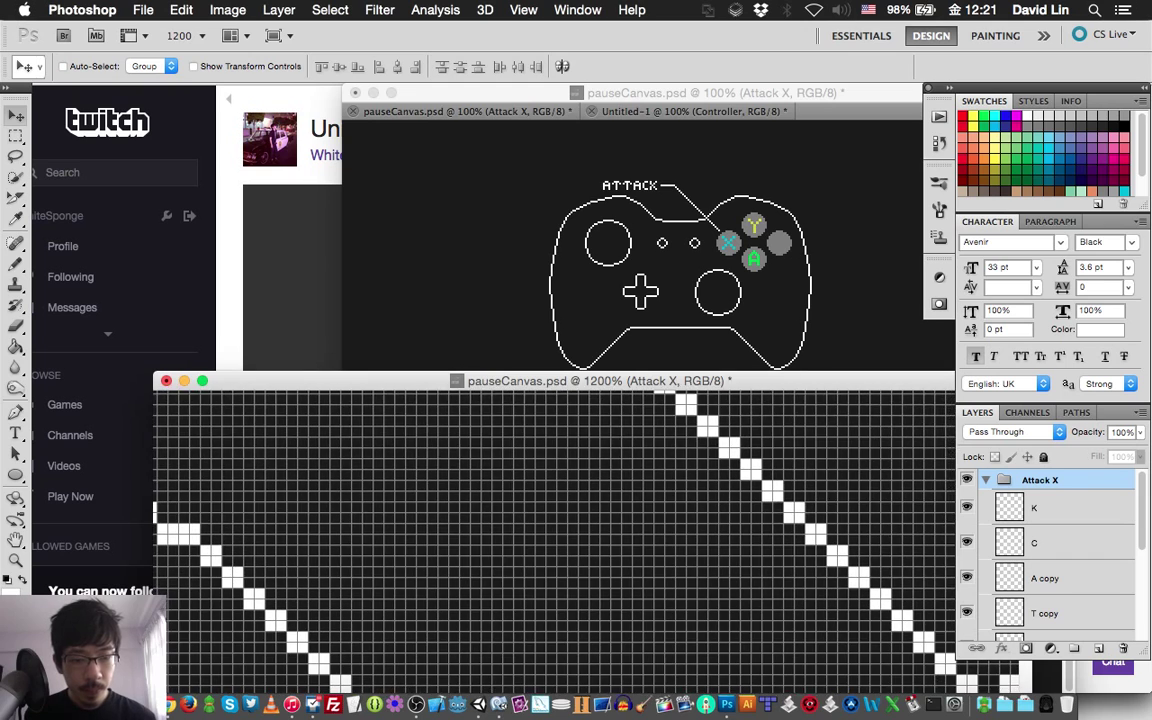
{"action": "scroll", "coordinate": [555, 540], "scroll_direction": "down", "scroll_amount": 3}
{"action": "scroll", "coordinate": [555, 540], "scroll_direction": "down", "scroll_amount": 2}
{"action": "scroll", "coordinate": [555, 540], "scroll_direction": "down", "scroll_amount": 2}
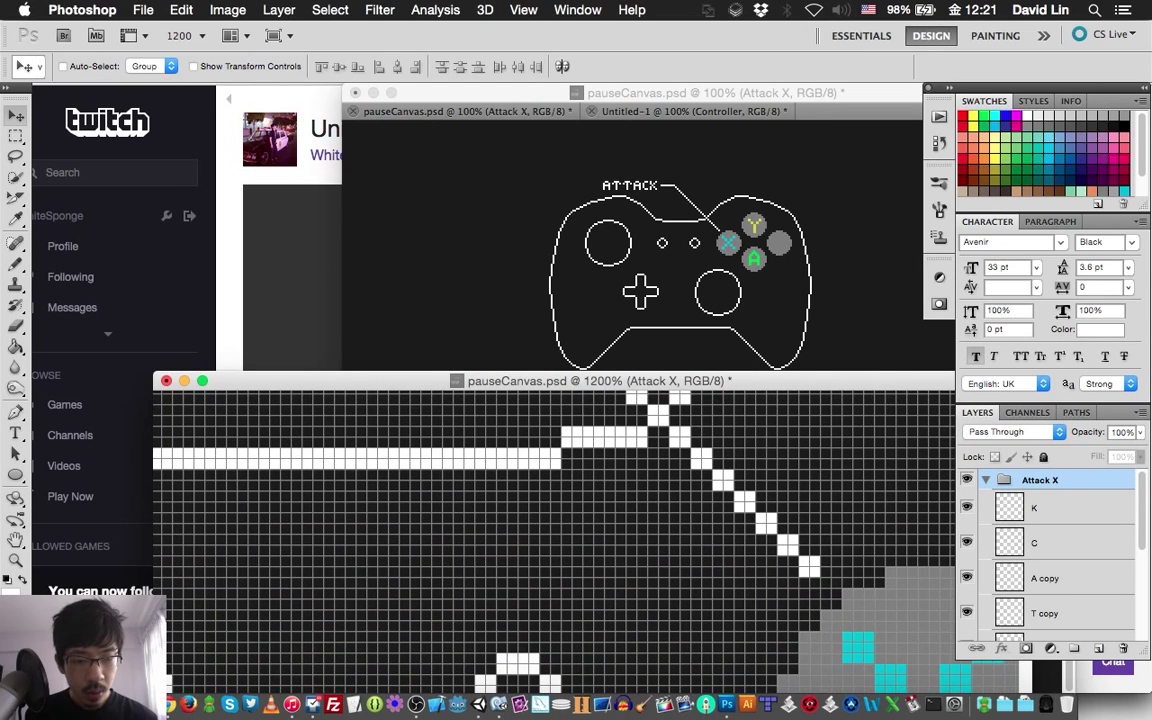
{"action": "key", "text": "Left"}
{"action": "key", "text": "Left"}
{"action": "key", "text": "Up"}
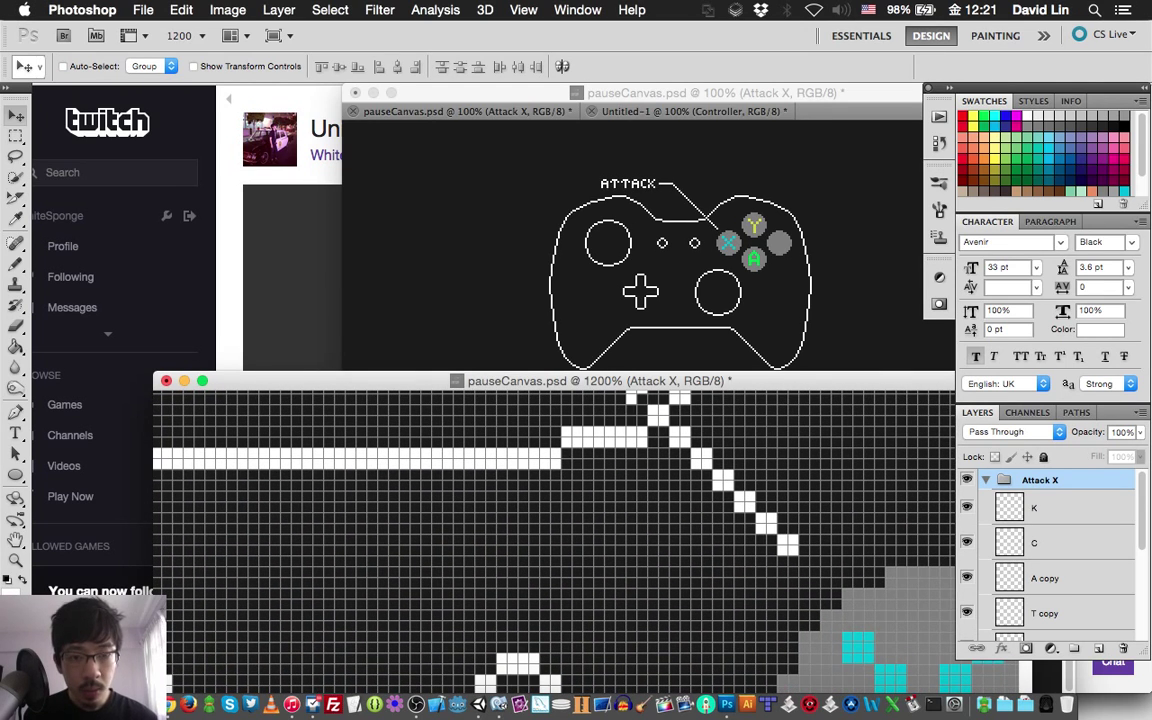
Step: Save pauseCanvas.psd and glance at the Twitch stream before returning to Photoshop
{"action": "key", "text": "super+s"}
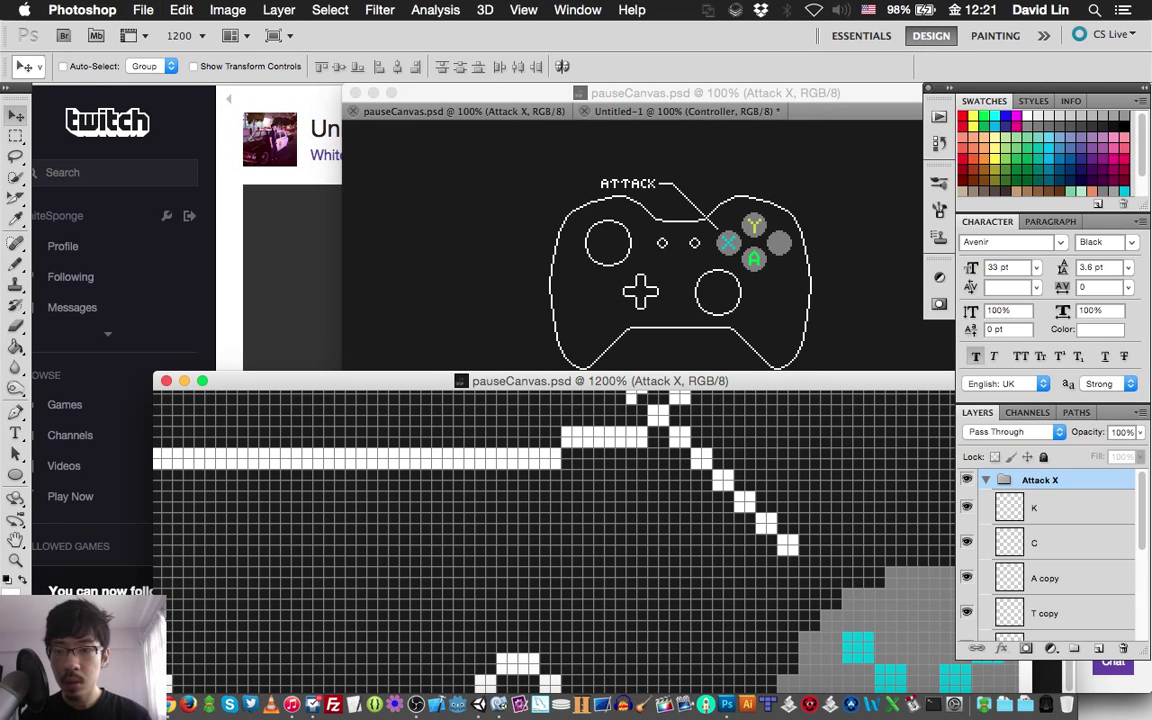
{"action": "key", "text": "super+Tab"}
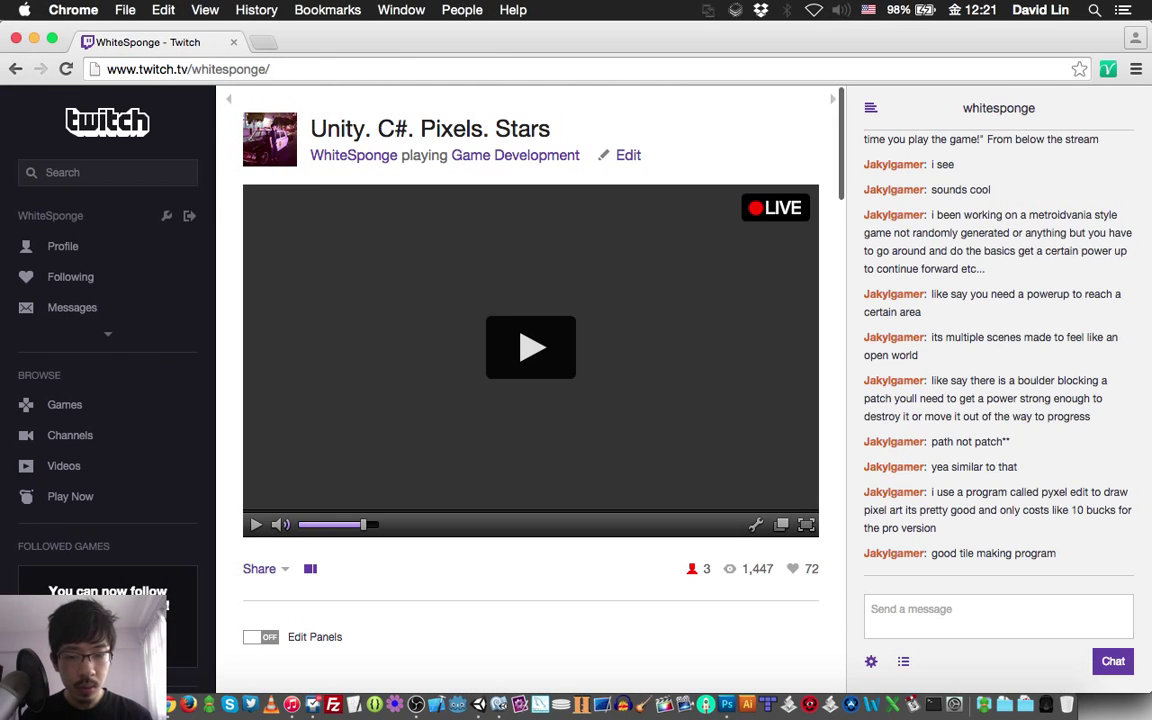
{"action": "left_click", "coordinate": [716, 685]}
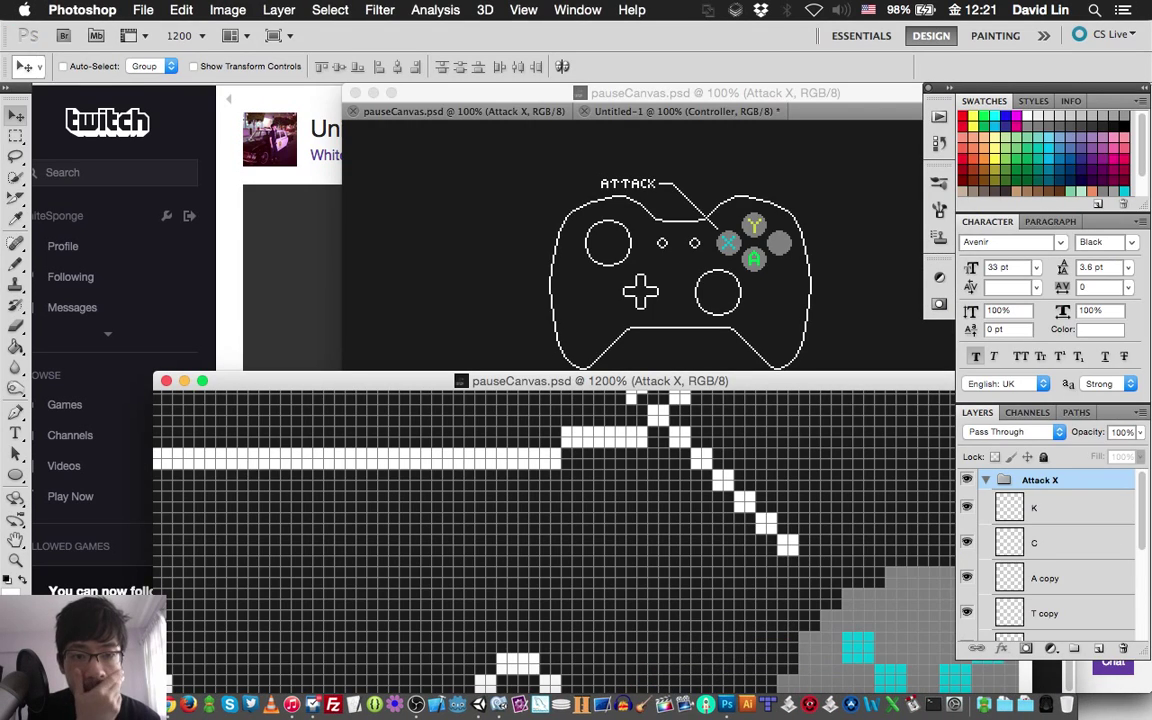
Step: Collapse the Attack X group in the Layers panel
{"action": "scroll", "coordinate": [553, 540], "scroll_direction": "down", "scroll_amount": 2}
{"action": "scroll", "coordinate": [553, 540], "scroll_direction": "right", "scroll_amount": 5}
{"action": "scroll", "coordinate": [553, 540], "scroll_direction": "down", "scroll_amount": 3}
{"action": "scroll", "coordinate": [553, 540], "scroll_direction": "down", "scroll_amount": 3}
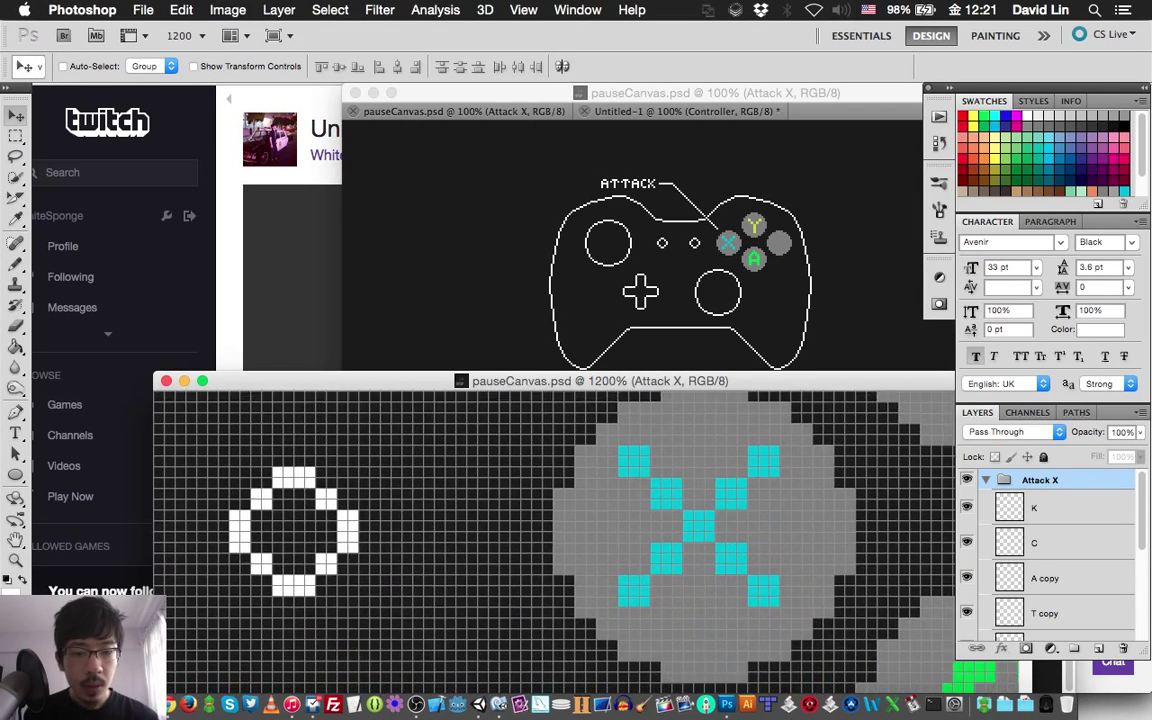
{"action": "scroll", "coordinate": [553, 540], "scroll_direction": "right", "scroll_amount": 5}
{"action": "scroll", "coordinate": [553, 540], "scroll_direction": "down", "scroll_amount": 3}
{"action": "scroll", "coordinate": [553, 540], "scroll_direction": "down", "scroll_amount": 3}
{"action": "scroll", "coordinate": [553, 540], "scroll_direction": "right", "scroll_amount": 5}
{"action": "scroll", "coordinate": [553, 540], "scroll_direction": "right", "scroll_amount": 2}
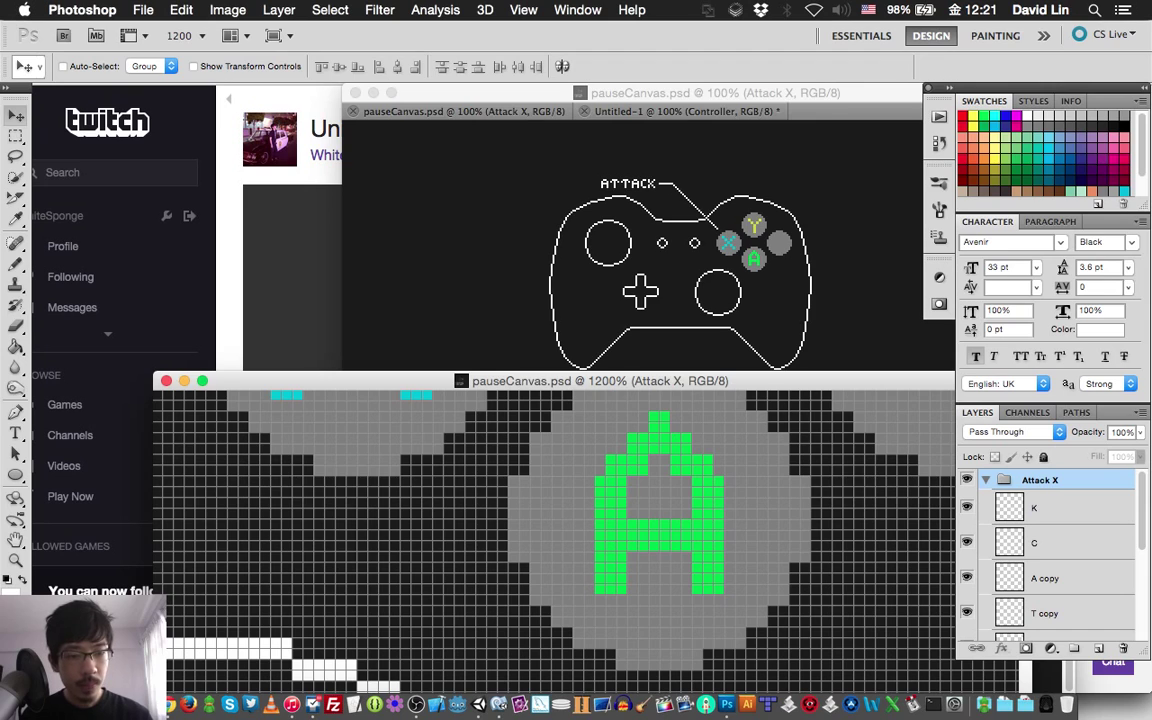
{"action": "left_click", "coordinate": [986, 480]}
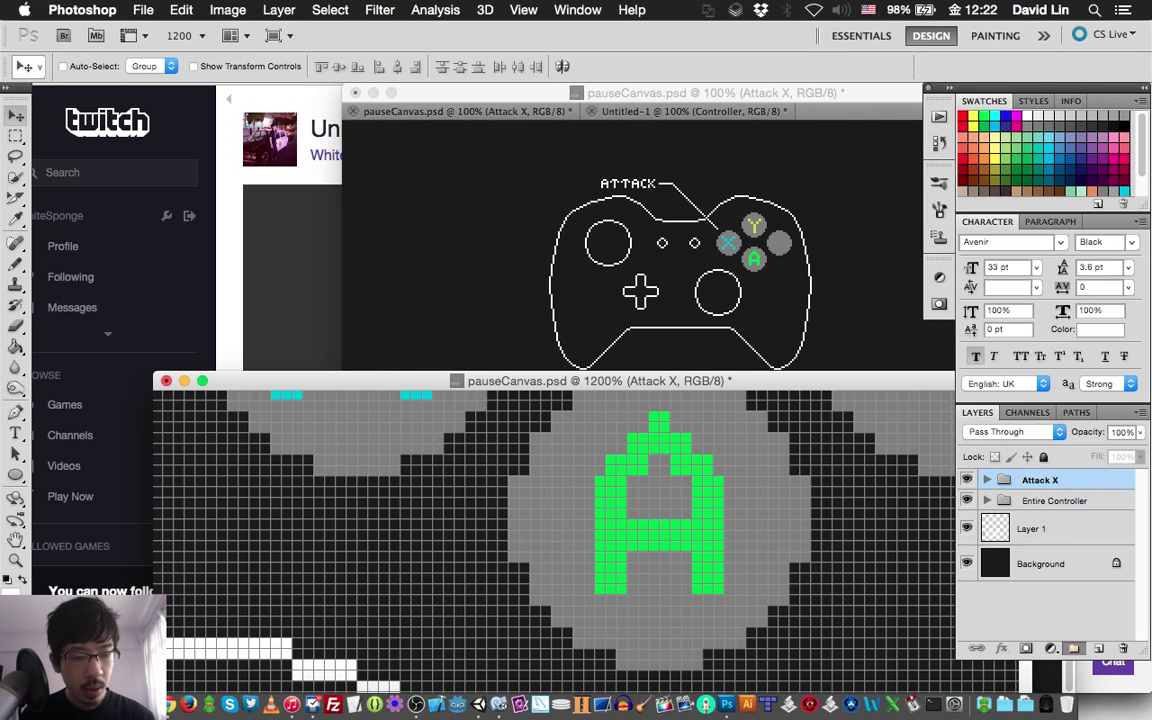
Step: Create a new group named 'Jump A' and begin a new layer inside it
{"action": "key", "text": "ctrl+g"}
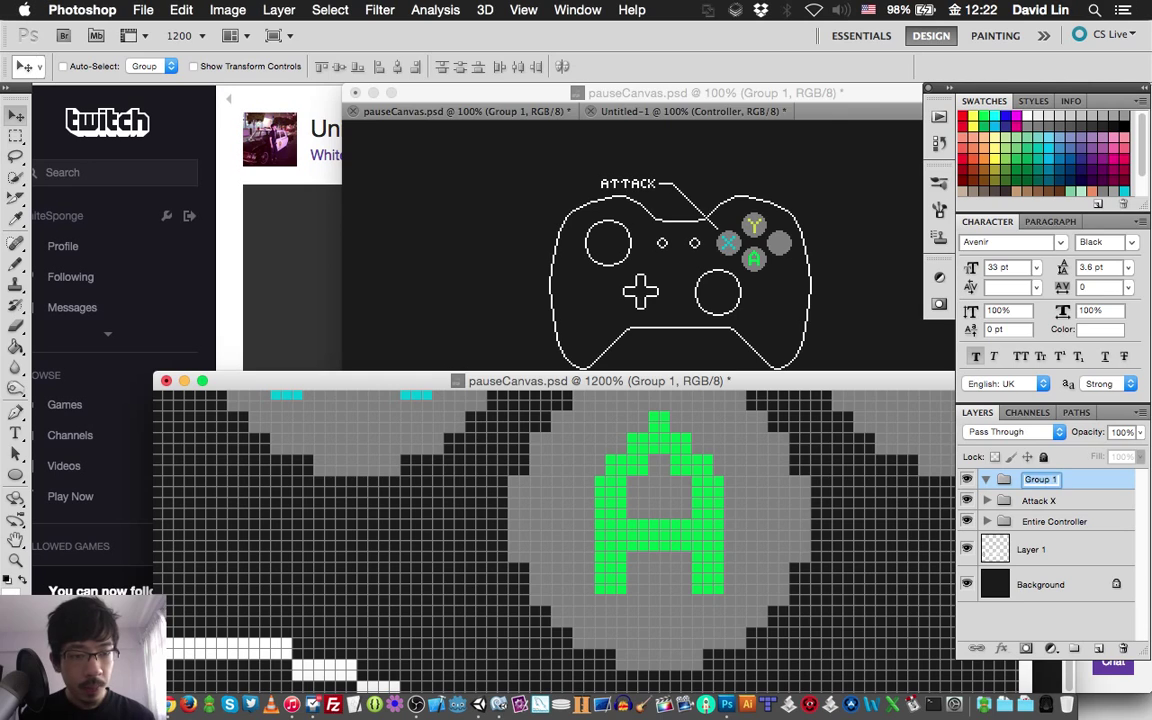
{"action": "double_click", "coordinate": [1038, 480]}
{"action": "type", "text": "Ju"}
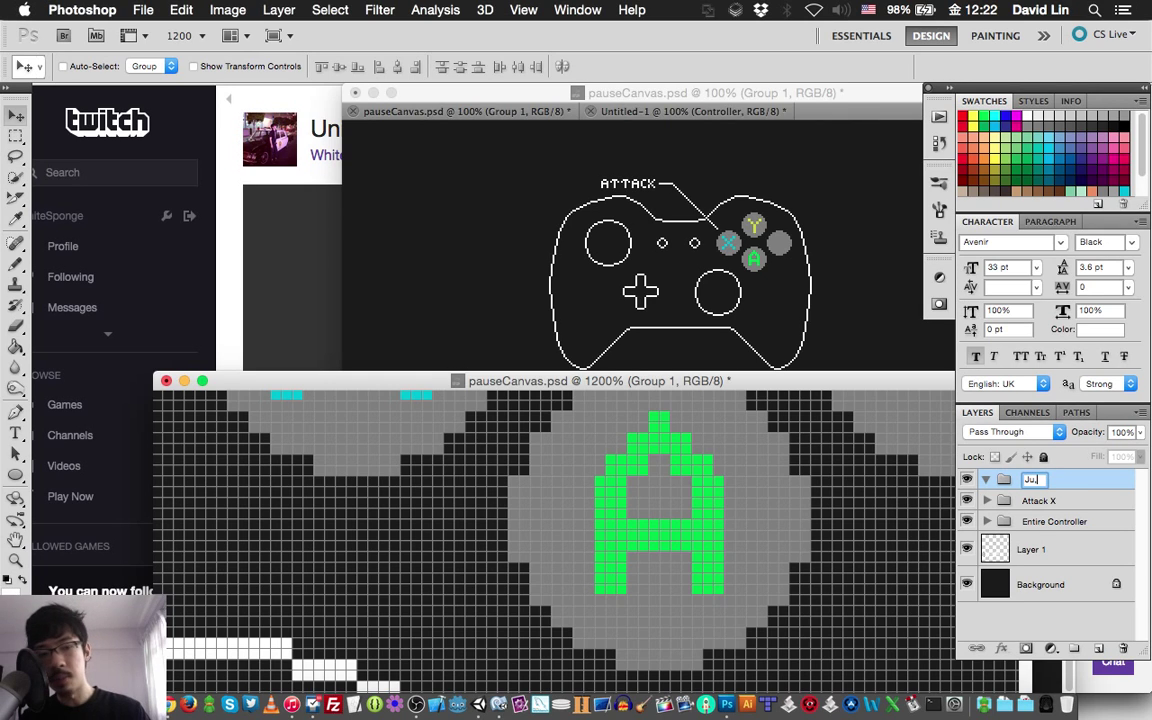
{"action": "type", "text": "mp A"}
{"action": "key", "text": "Return"}
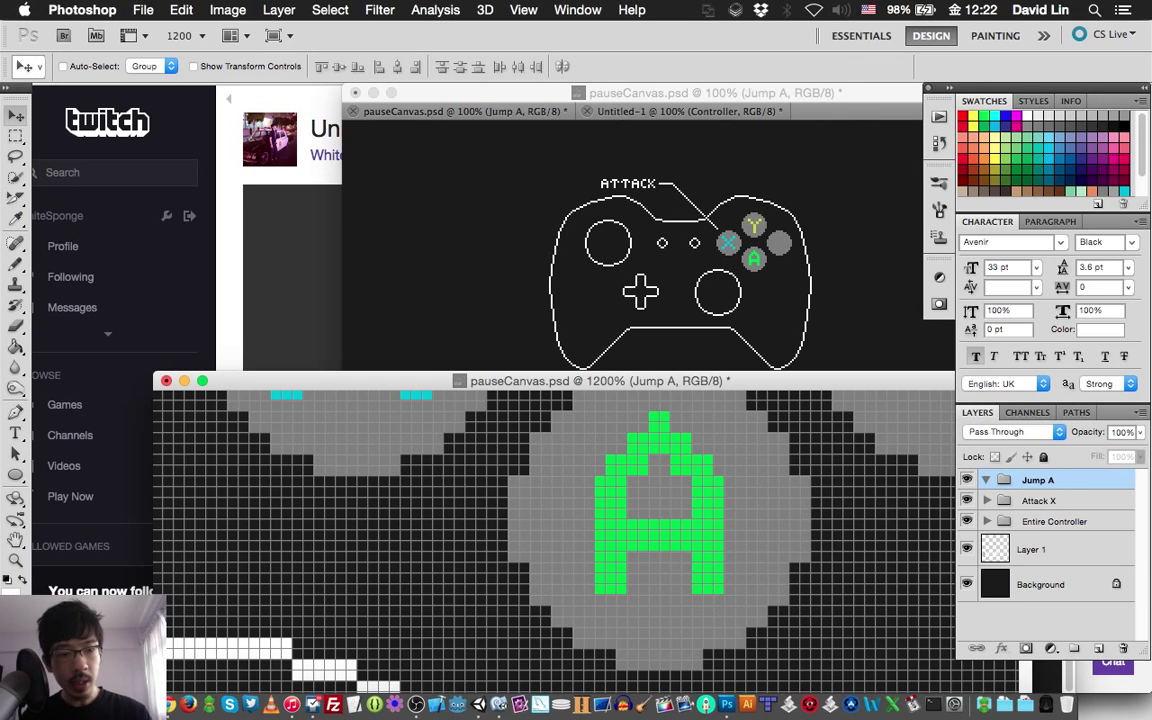
{"action": "scroll", "coordinate": [550, 520], "scroll_direction": "down", "scroll_amount": 3}
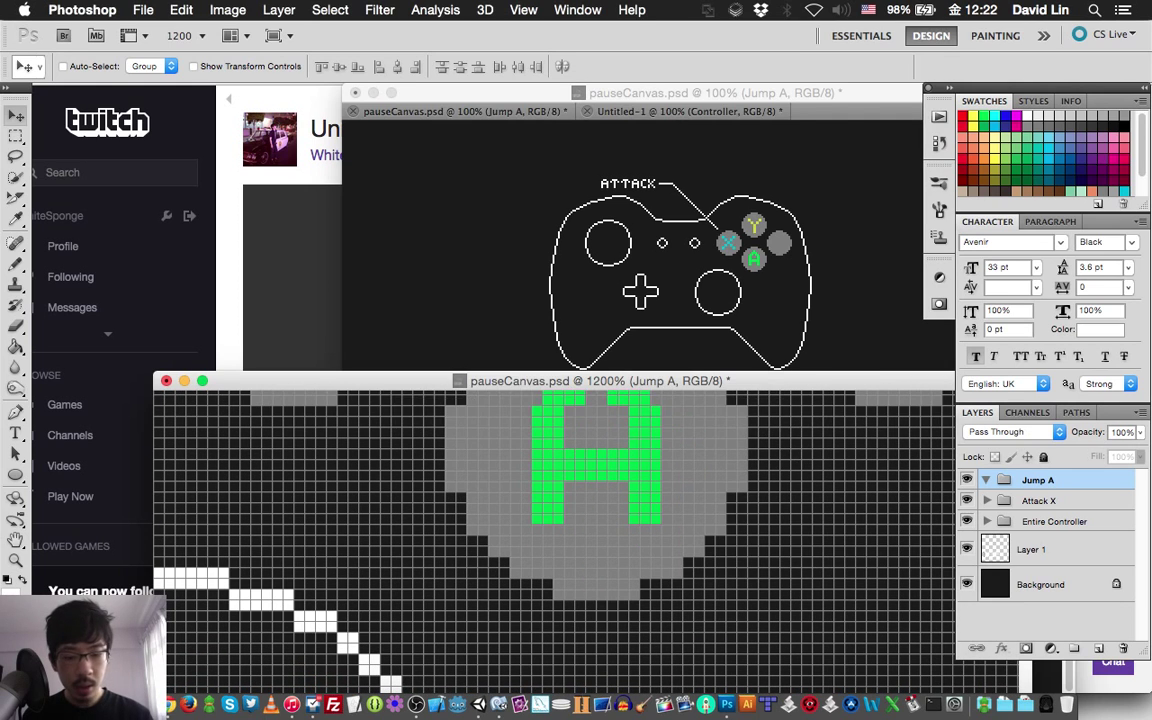
{"action": "key", "text": "super+shift+n"}
{"action": "key", "text": "BackSpace"}
Step: Name the new layer 'line base' and switch to the Pencil
{"action": "type", "text": "line"}
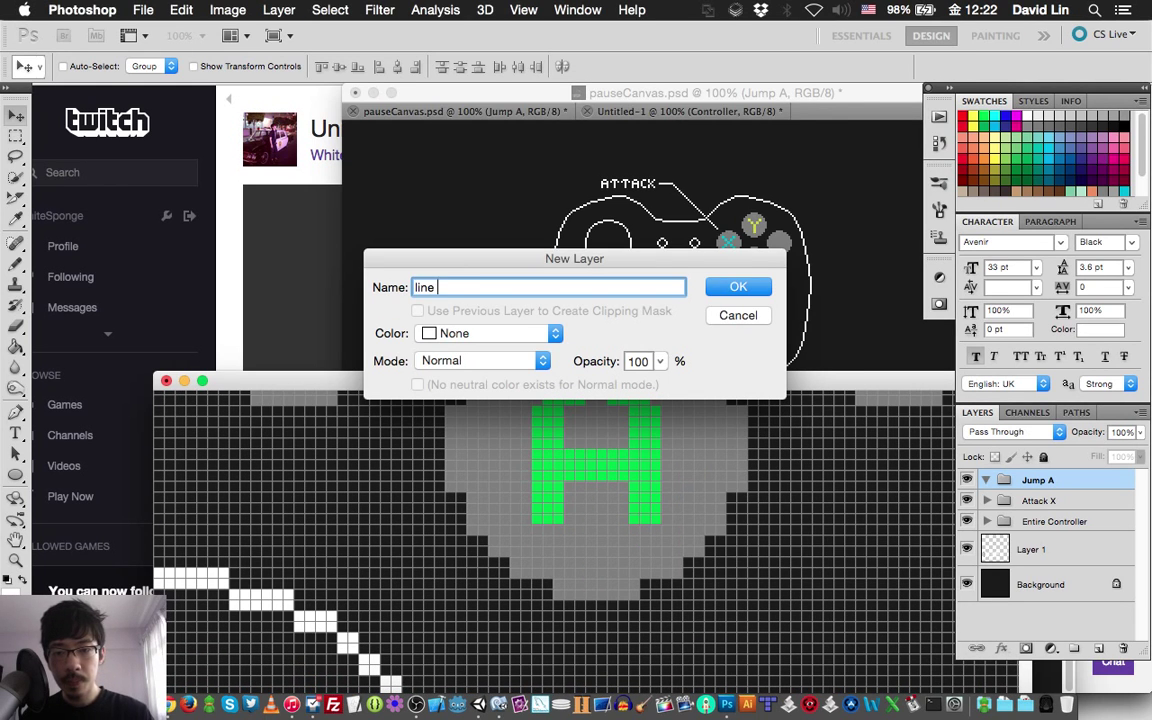
{"action": "type", "text": " base"}
{"action": "key", "text": "Return"}
{"action": "key", "text": "b"}
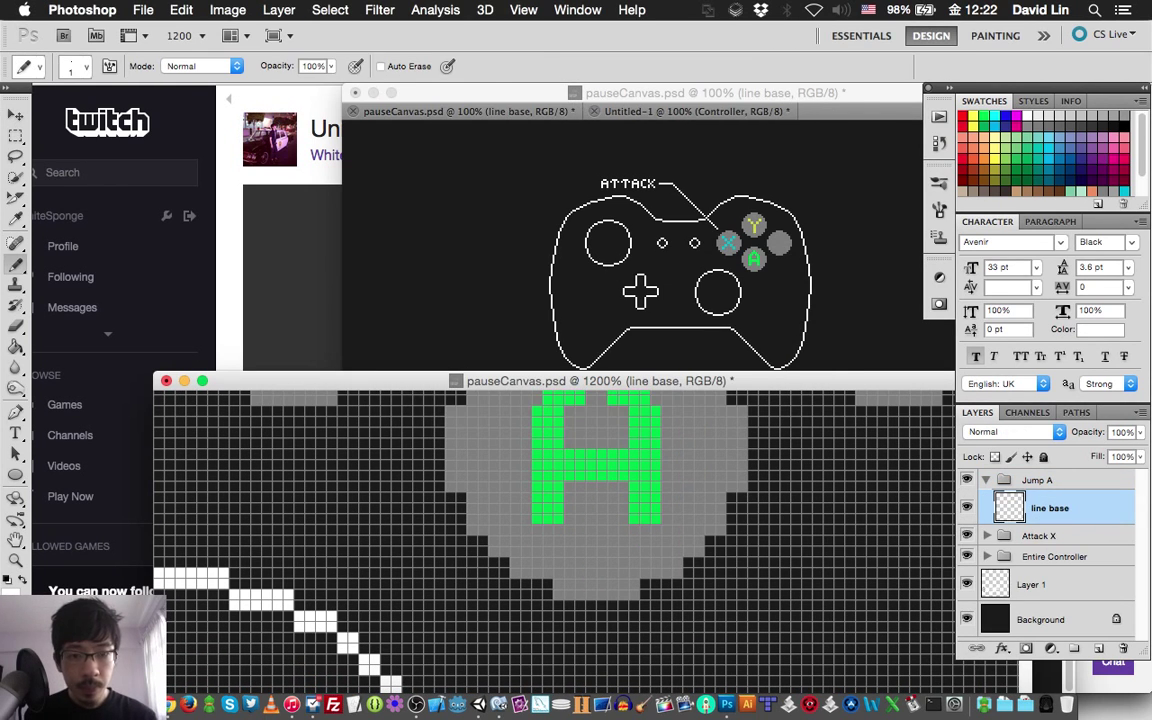
{"action": "scroll", "coordinate": [550, 520], "scroll_direction": "right", "scroll_amount": 3}
{"action": "scroll", "coordinate": [555, 520], "scroll_direction": "right", "scroll_amount": 2}
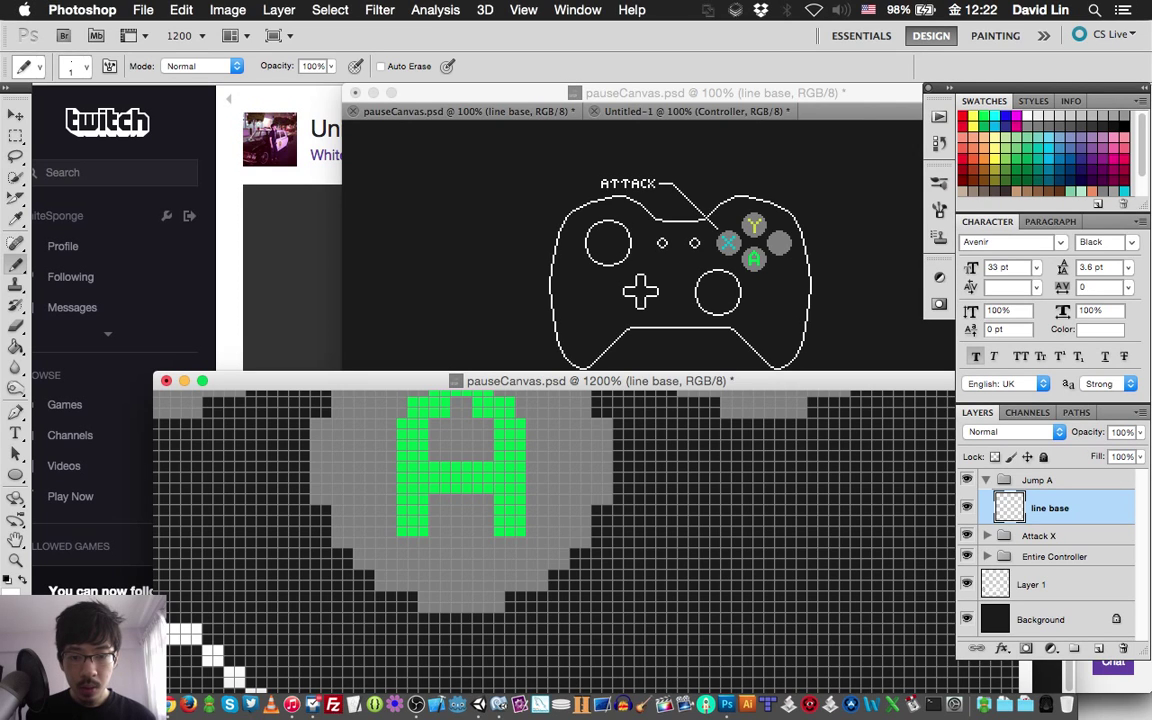
Step: Draw a white pixel diagonal running down-right from below the A button
{"action": "left_click", "coordinate": [622, 580]}
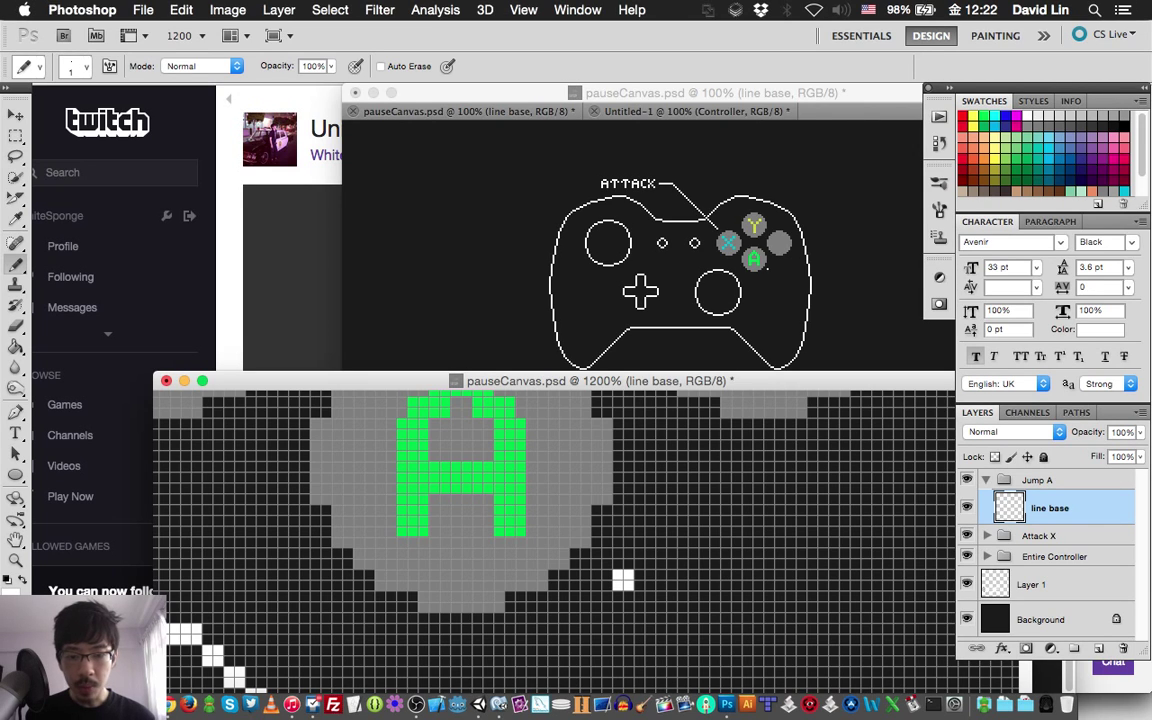
{"action": "left_click", "coordinate": [645, 600]}
{"action": "left_click", "coordinate": [666, 622]}
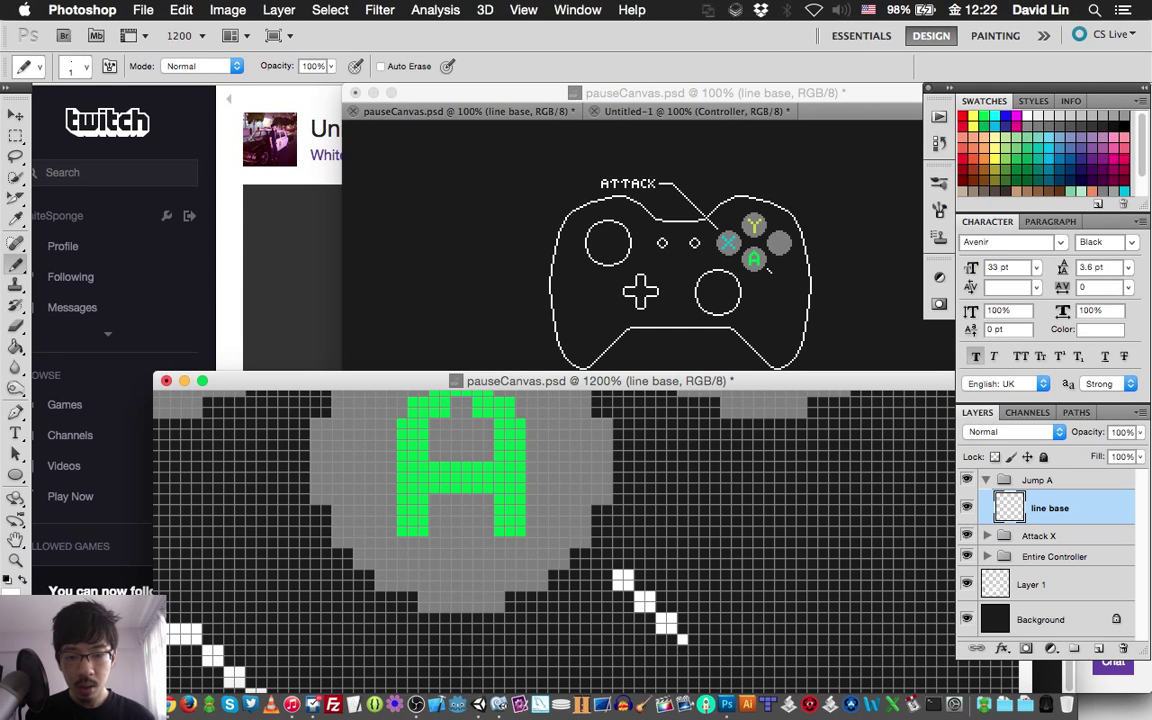
{"action": "left_click", "coordinate": [688, 645]}
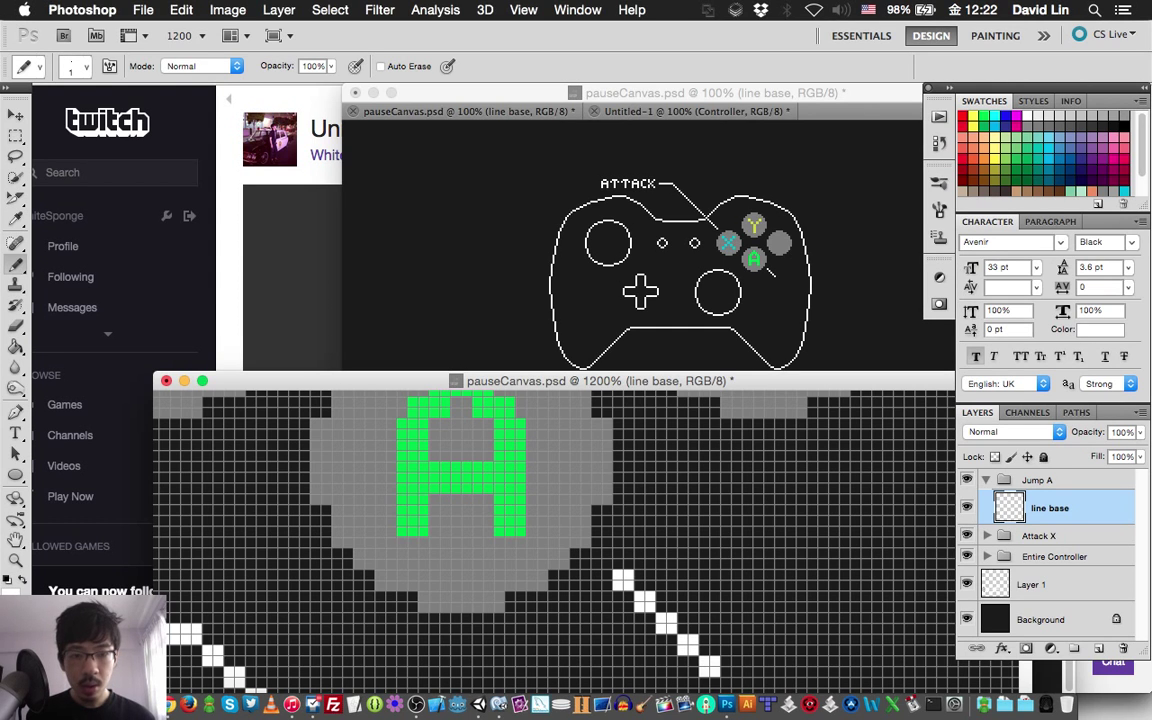
{"action": "left_click", "coordinate": [710, 667]}
{"action": "left_click_drag", "start_coordinate": [710, 667], "coordinate": [613, 572]}
{"action": "left_click", "coordinate": [627, 584]}
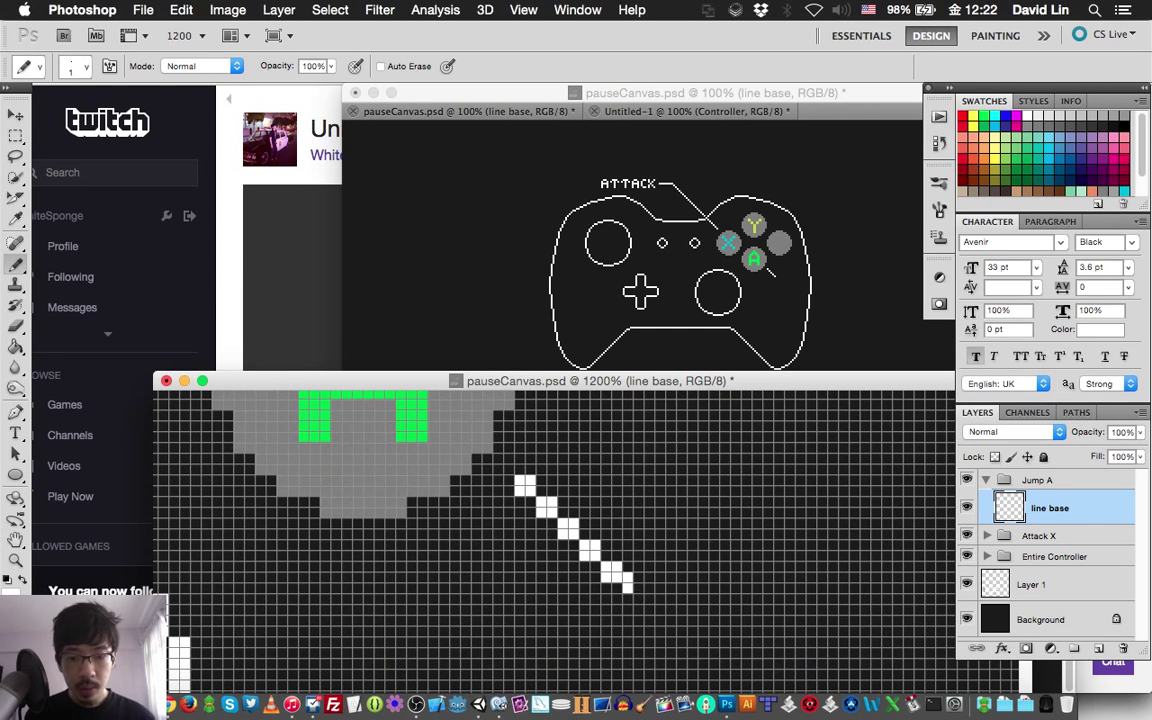
{"action": "left_click", "coordinate": [632, 594]}
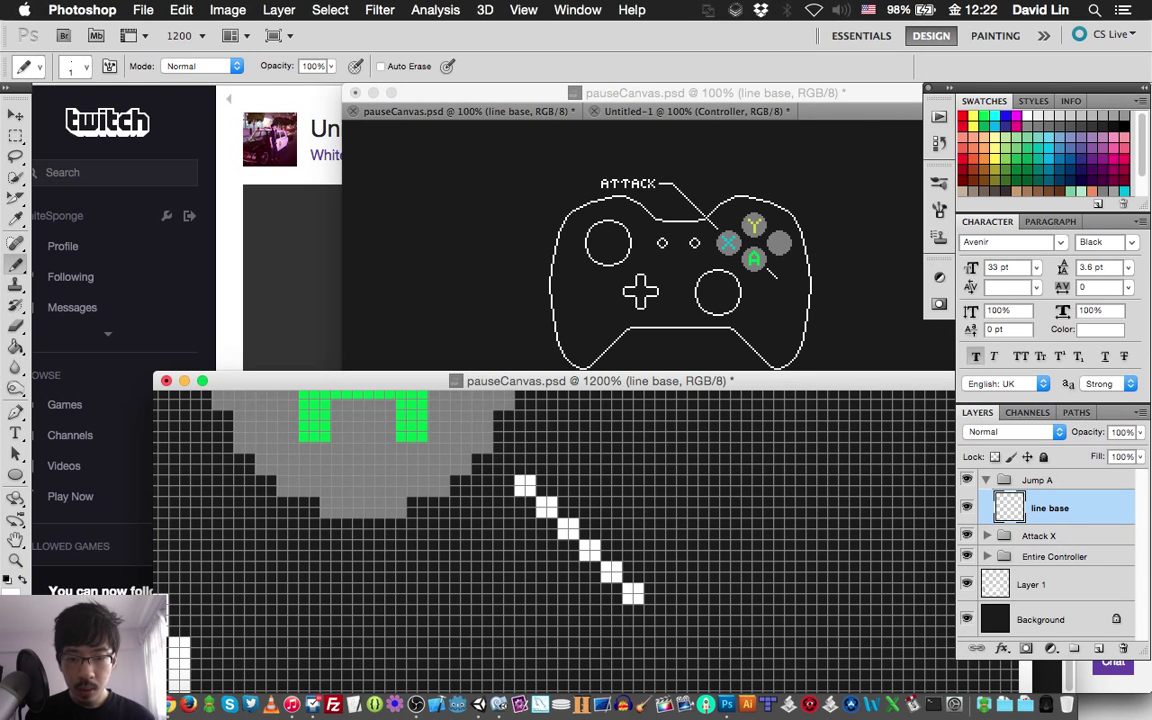
{"action": "left_click_drag", "start_coordinate": [632, 594], "coordinate": [487, 539]}
{"action": "left_click", "coordinate": [509, 563]}
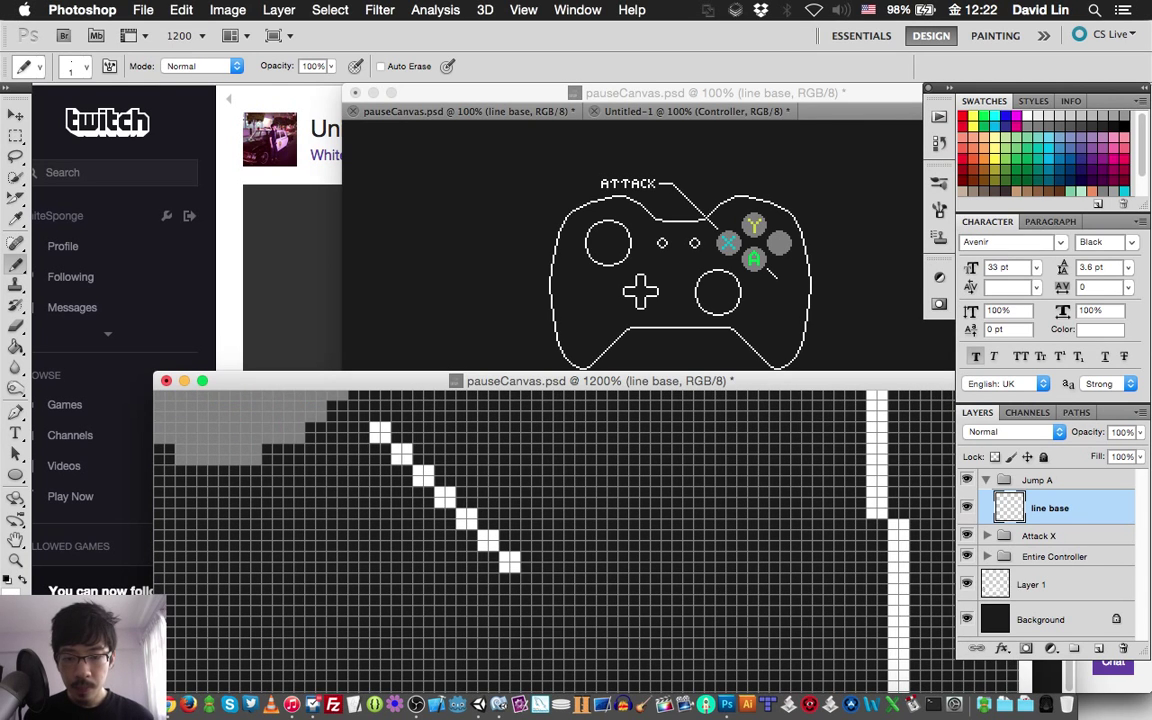
Step: Extend the callout with a horizontal pixel line running right from the diagonal's end
{"action": "scroll", "coordinate": [555, 540], "scroll_direction": "right", "scroll_amount": 5}
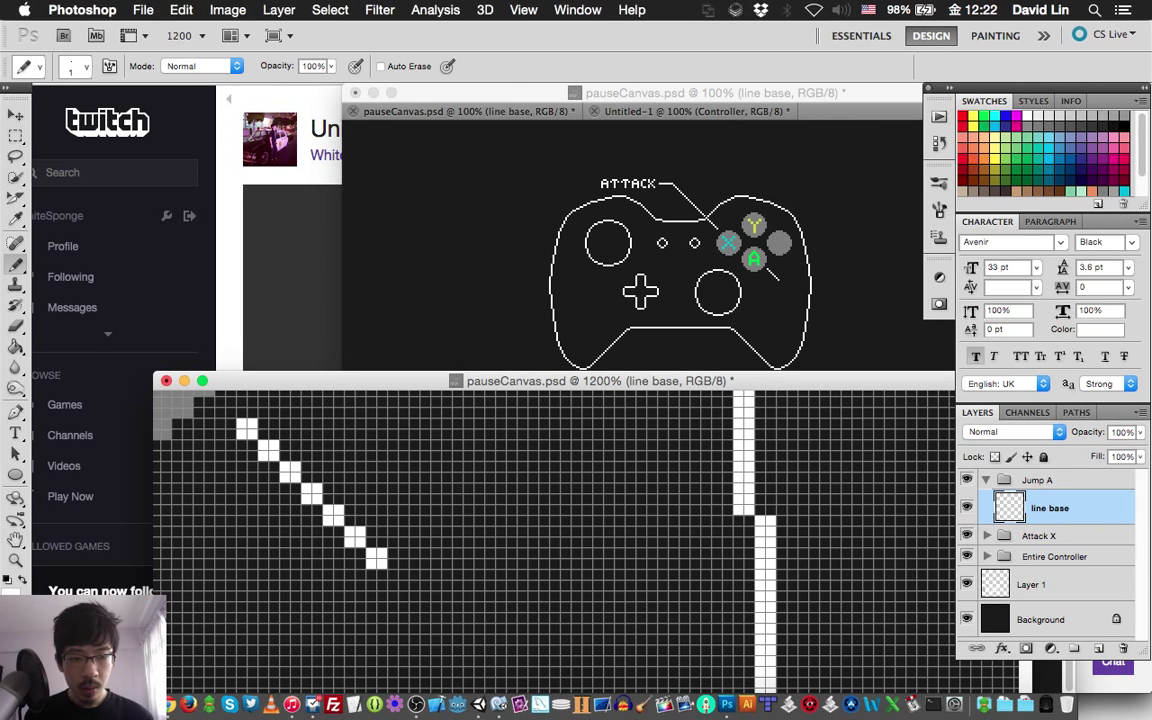
{"action": "left_click", "coordinate": [868, 553], "text": "shift"}
{"action": "left_click", "coordinate": [868, 564]}
{"action": "left_click", "coordinate": [376, 564], "text": "shift"}
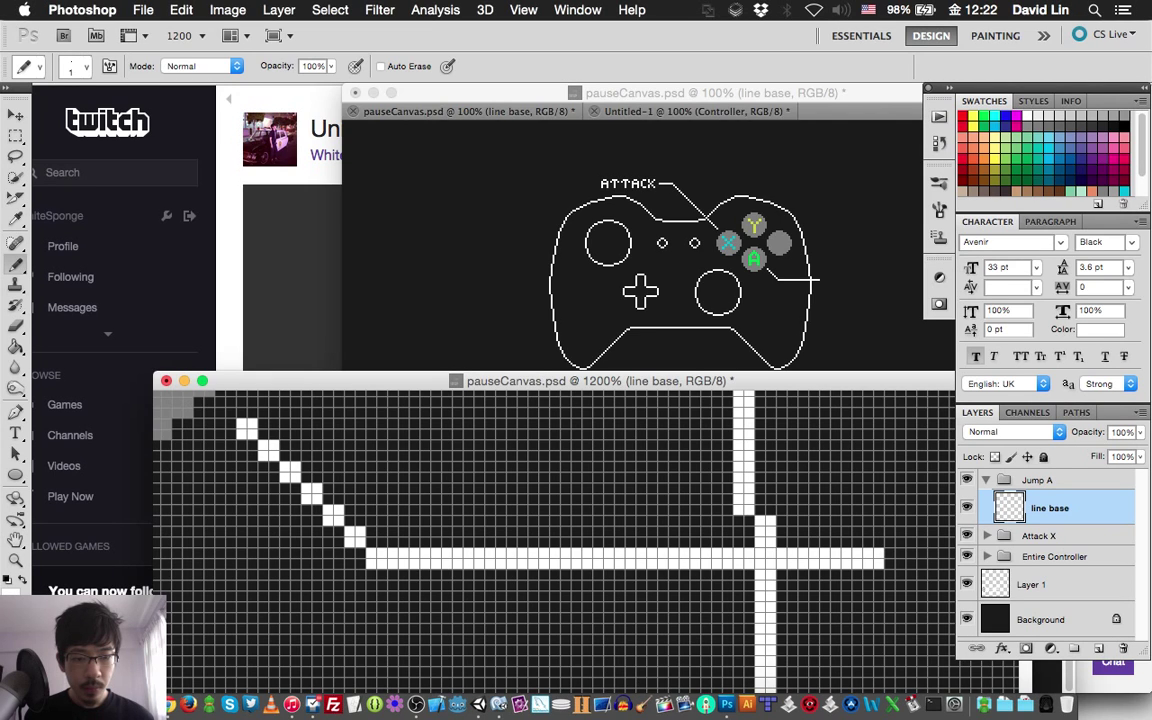
{"action": "left_click", "coordinate": [897, 564]}
{"action": "left_click", "coordinate": [915, 563]}
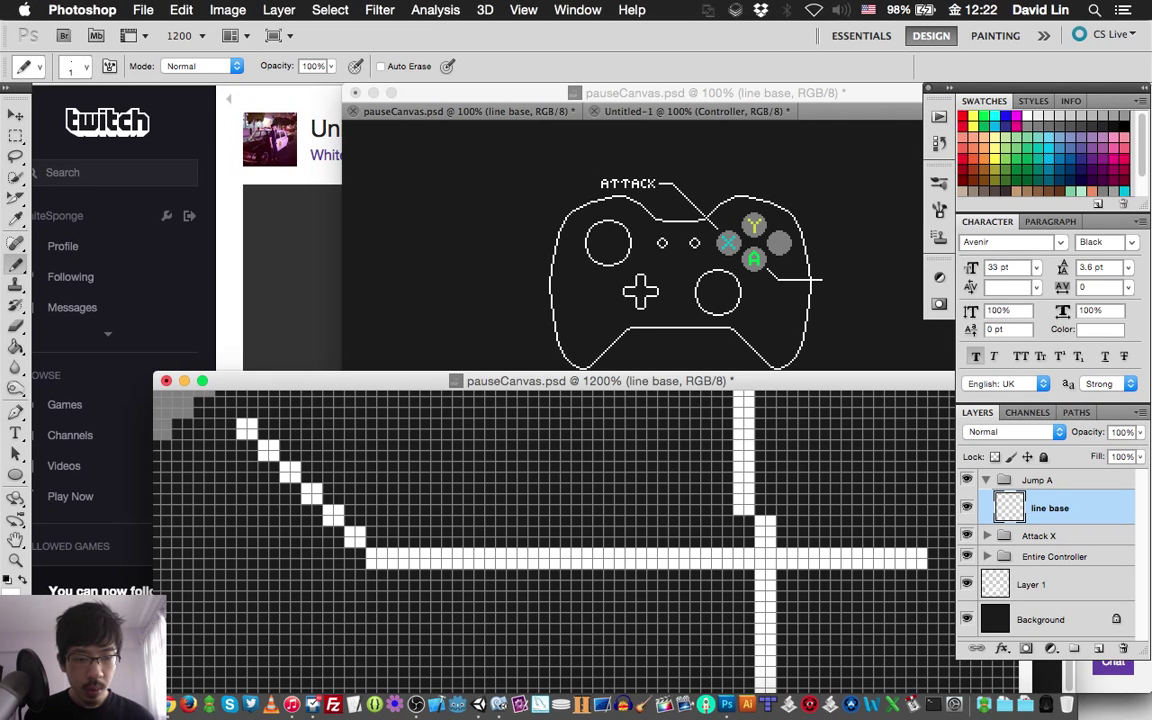
{"action": "left_click", "coordinate": [944, 553]}
{"action": "scroll", "coordinate": [555, 540], "scroll_direction": "right", "scroll_amount": 5}
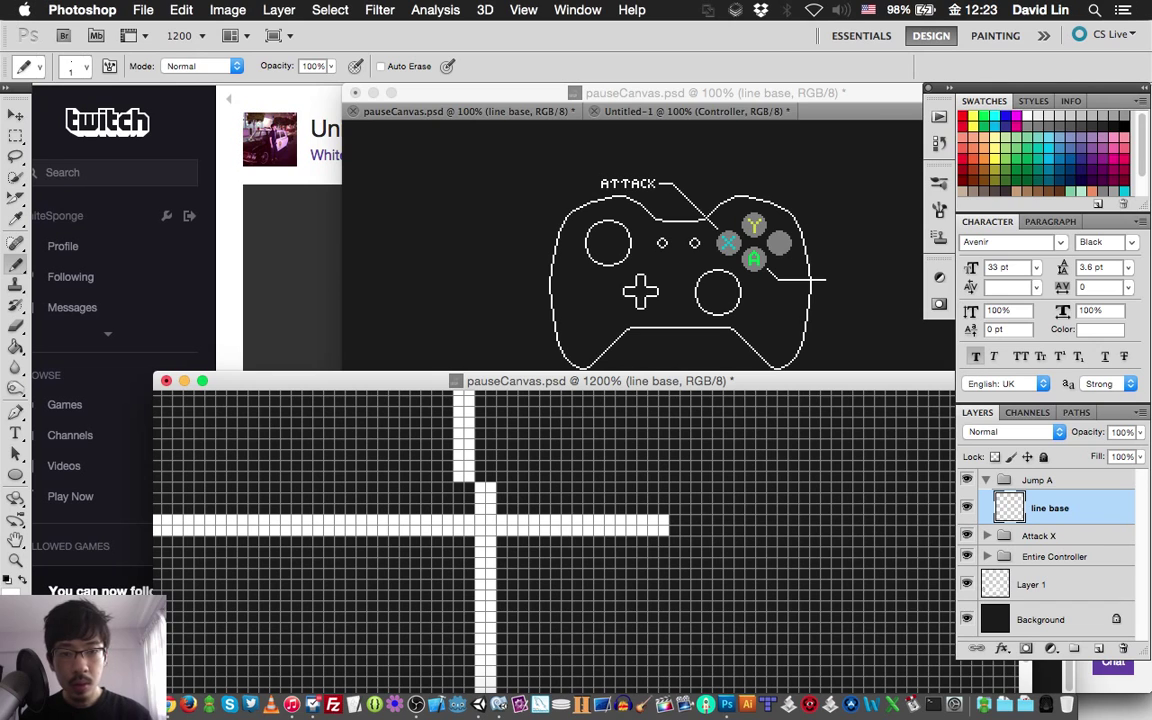
{"action": "key", "text": "super+Tab"}
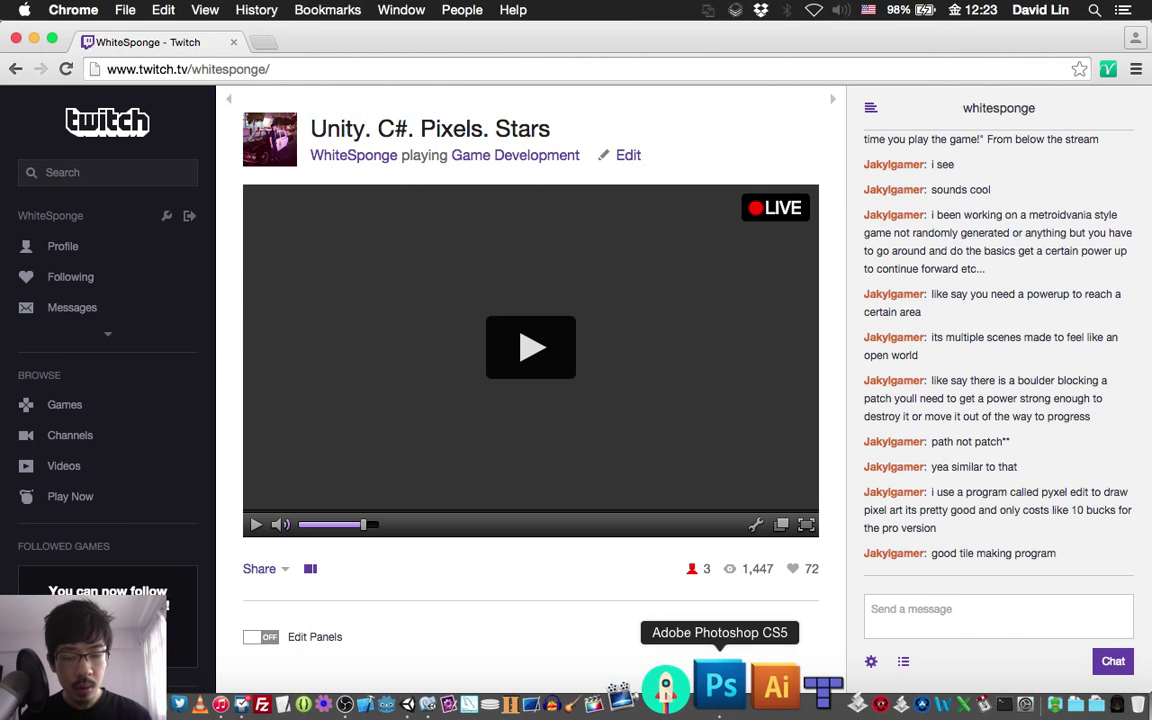
Step: Return to Photoshop and pan to the A button's callout line
{"action": "left_click", "coordinate": [727, 703]}
{"action": "scroll", "coordinate": [555, 540], "scroll_direction": "right", "scroll_amount": 1}
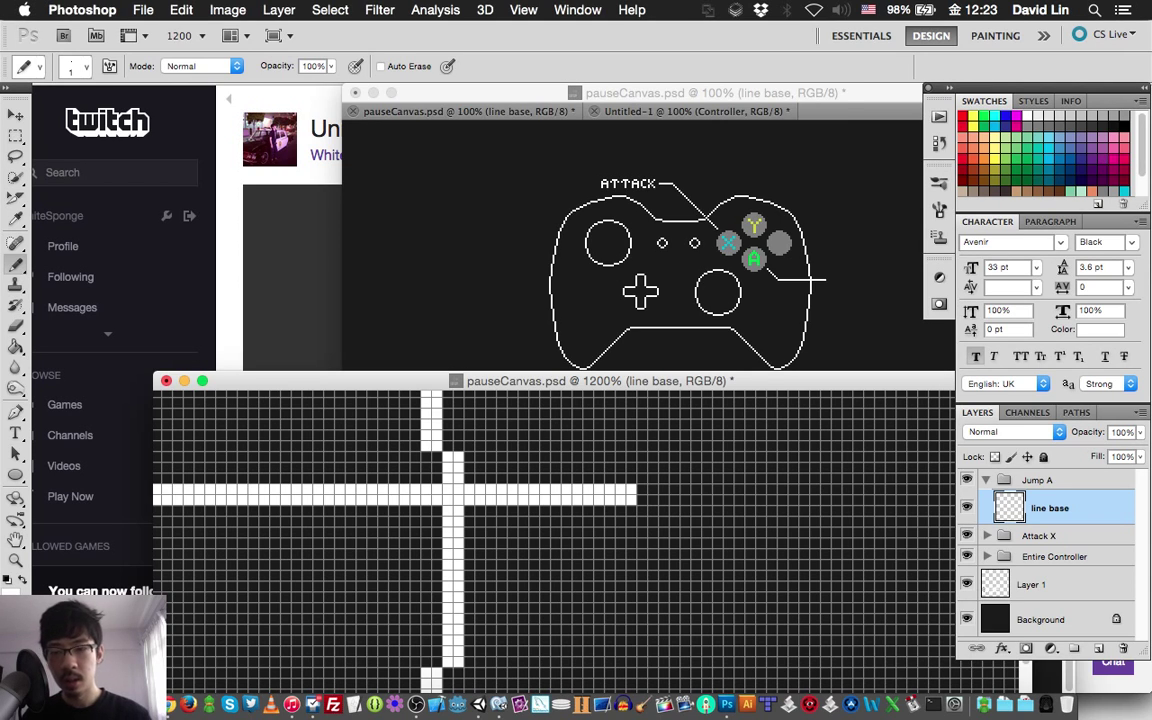
Step: Save pauseCanvas.psd and check the stream chat before returning to Photoshop
{"action": "key", "text": "super+s"}
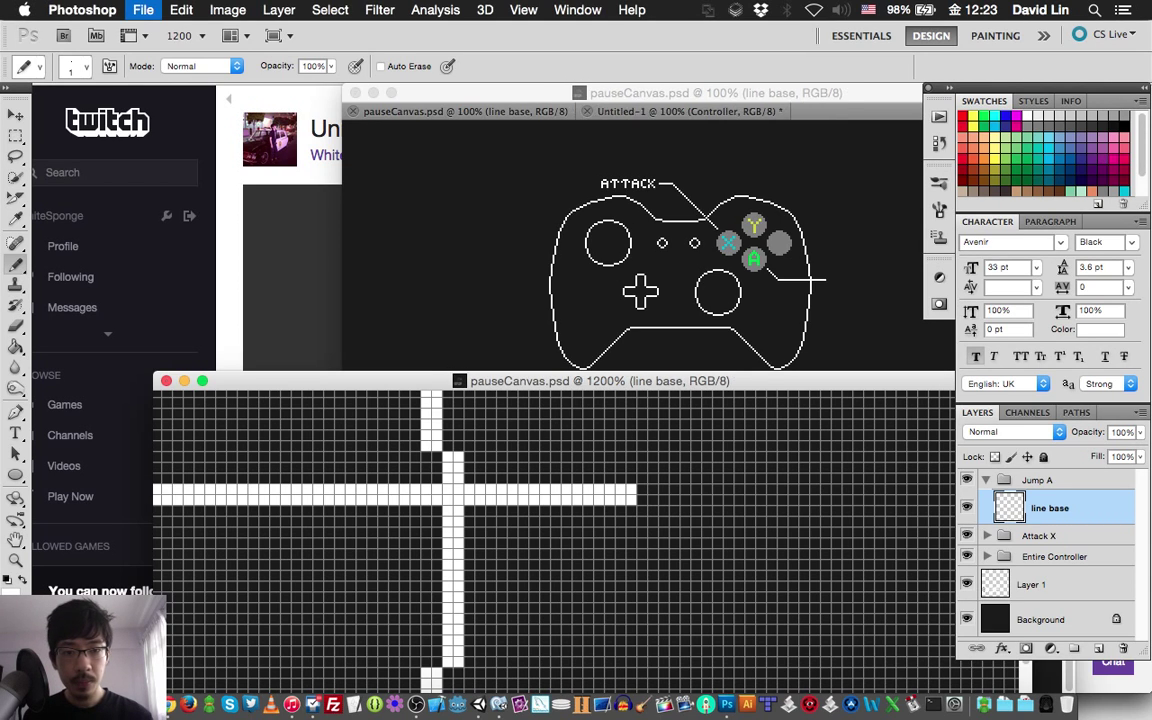
{"action": "scroll", "coordinate": [555, 540], "scroll_direction": "up", "scroll_amount": 2}
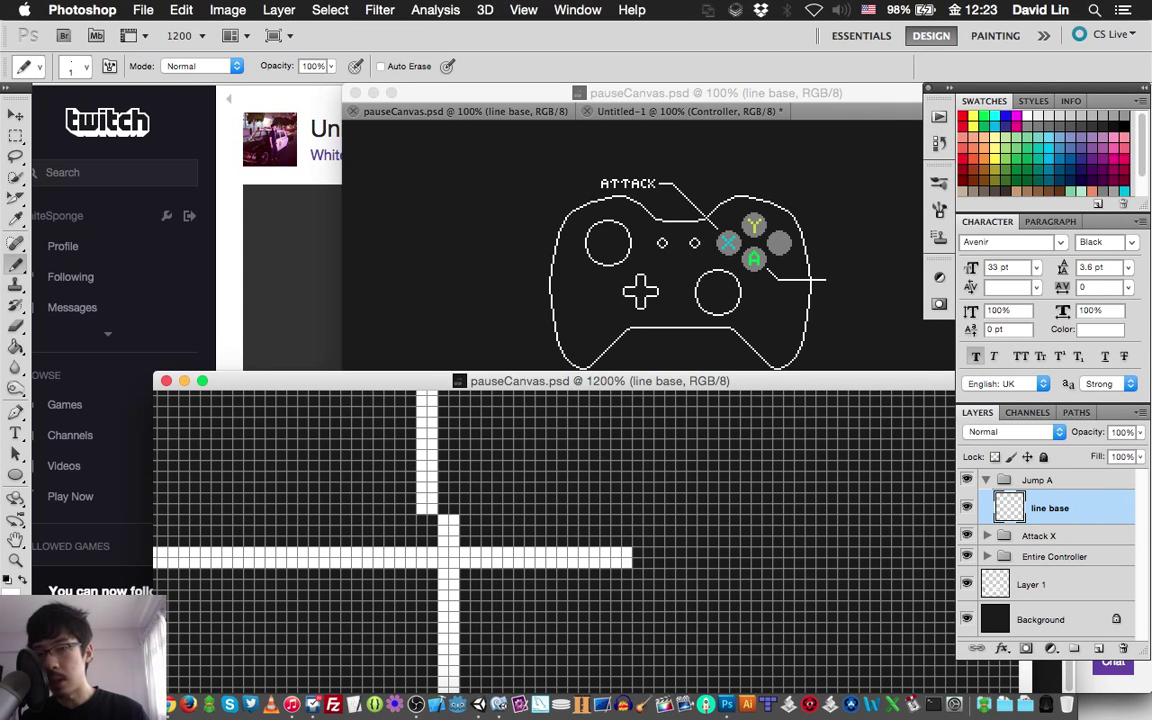
{"action": "key", "text": "super+Tab"}
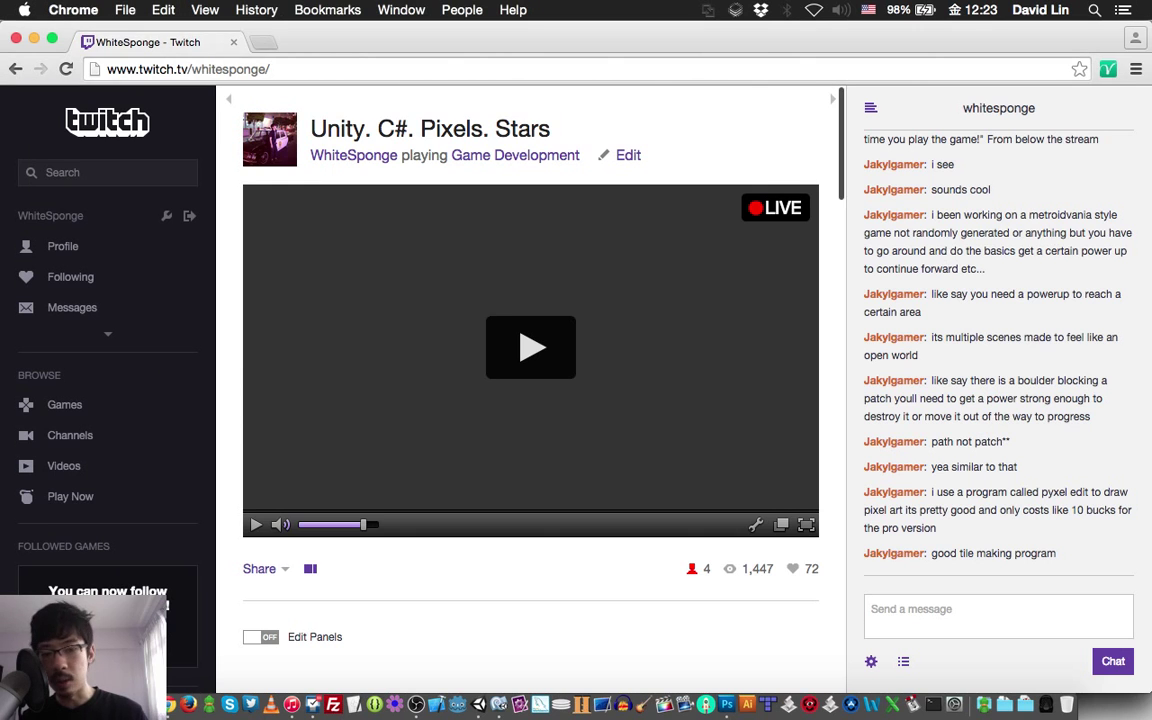
{"action": "left_click", "coordinate": [722, 688]}
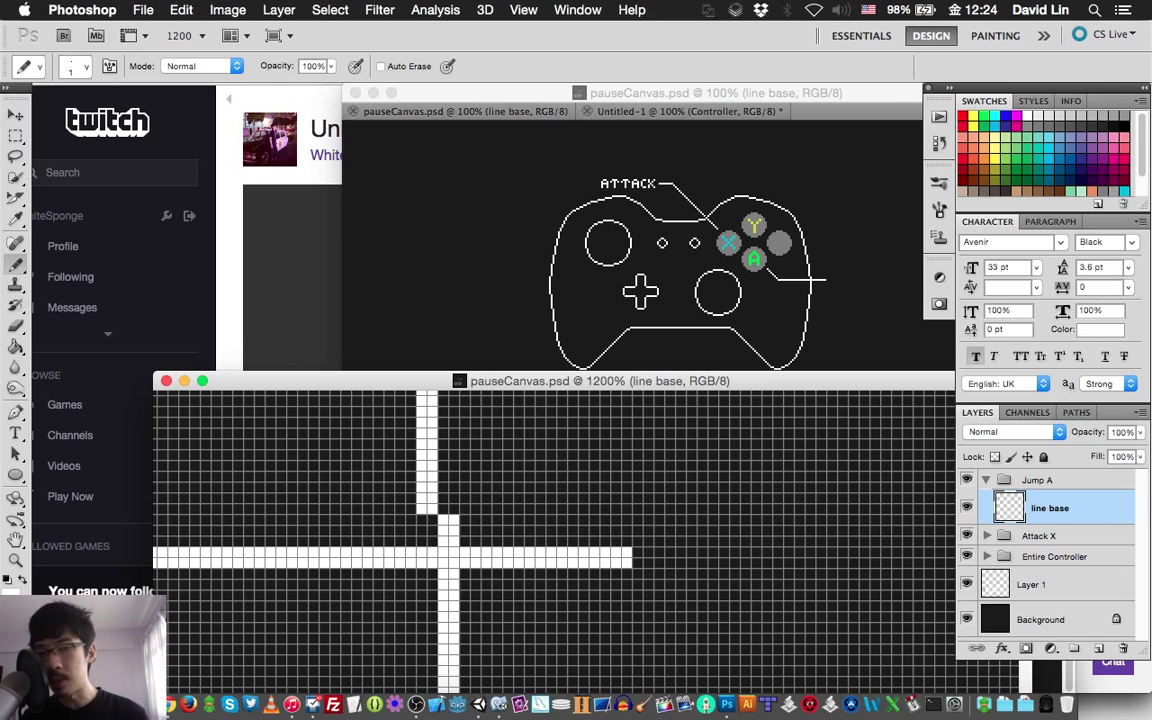
Step: Pan the canvas and start a new layer in the Jump A group
{"action": "scroll", "coordinate": [555, 540], "scroll_direction": "right", "scroll_amount": 3}
{"action": "scroll", "coordinate": [555, 540], "scroll_direction": "up", "scroll_amount": 2}
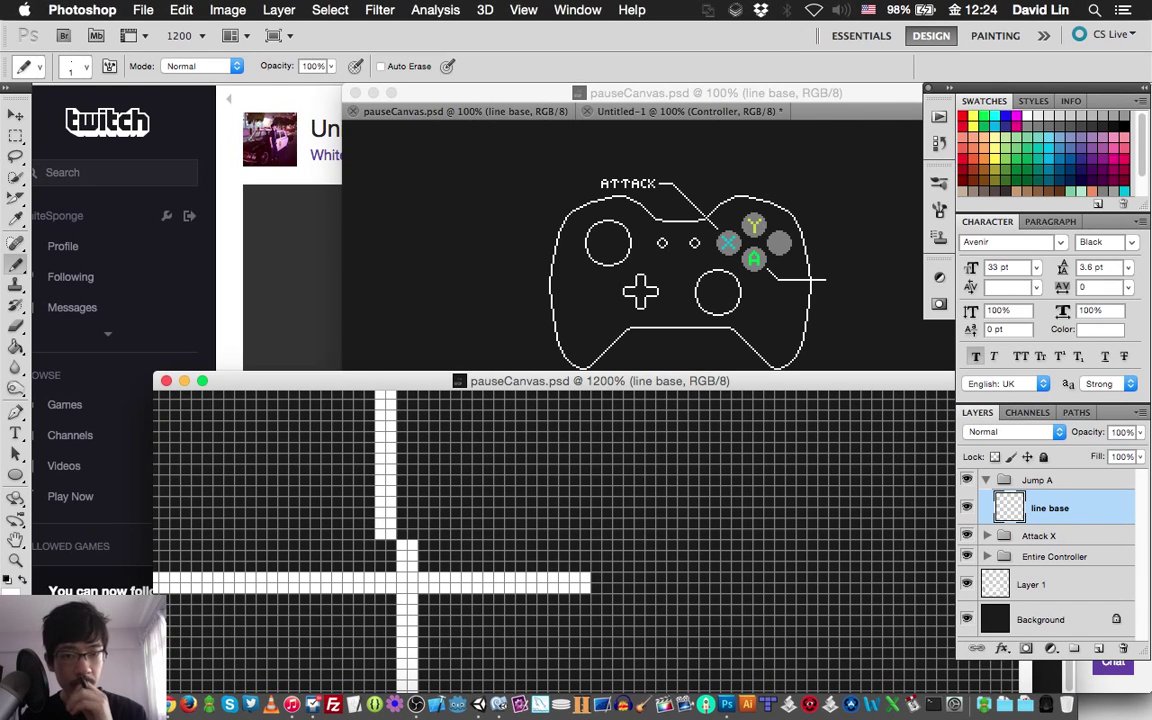
{"action": "scroll", "coordinate": [555, 540], "scroll_direction": "down", "scroll_amount": 2}
{"action": "scroll", "coordinate": [555, 540], "scroll_direction": "down", "scroll_amount": 2}
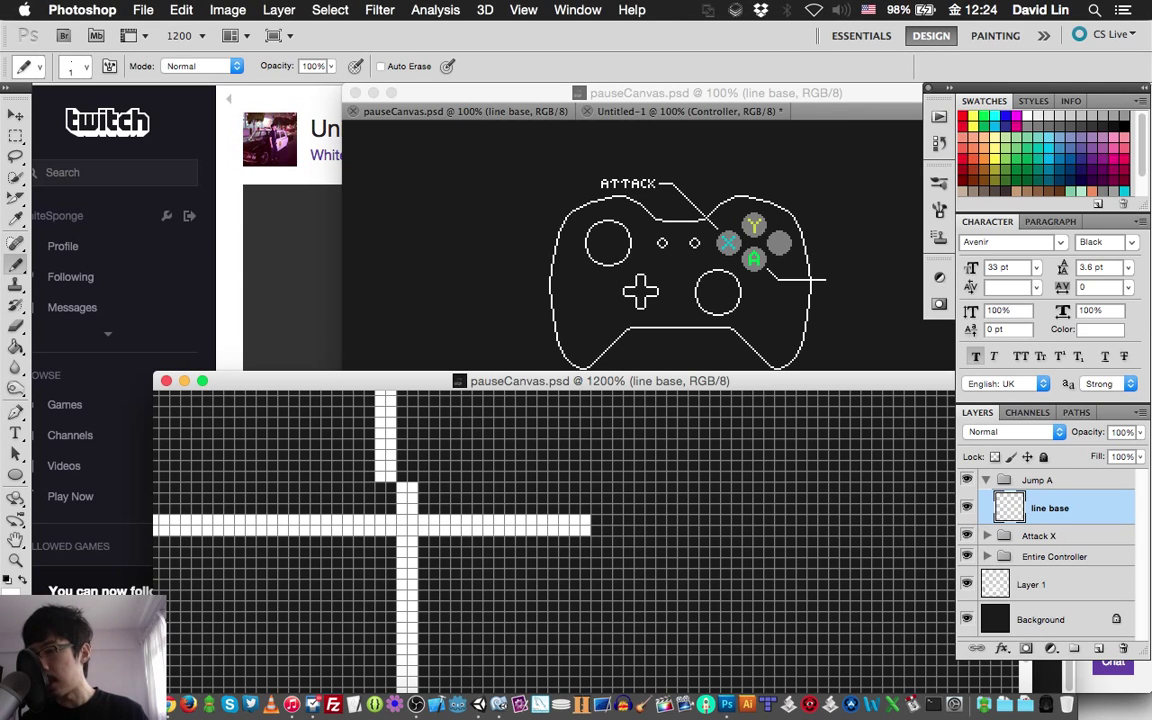
{"action": "key", "text": "super+shift+n"}
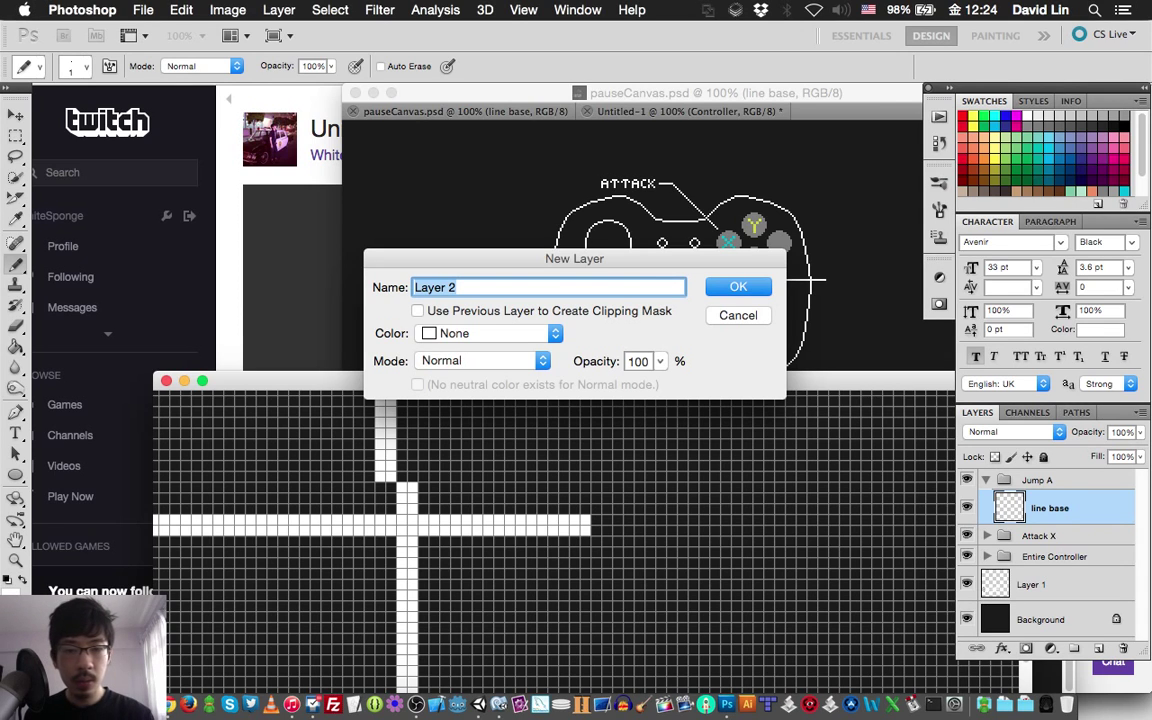
{"action": "type", "text": "J"}
{"action": "key", "text": "Return"}
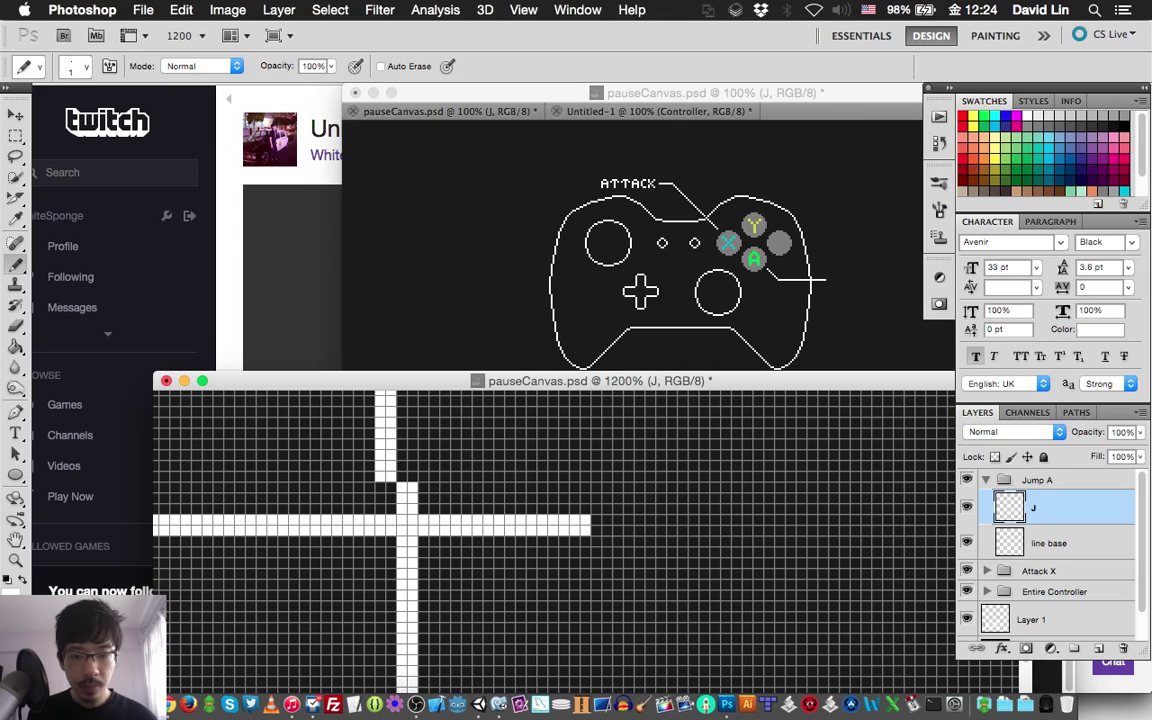
{"action": "left_click", "coordinate": [650, 482]}
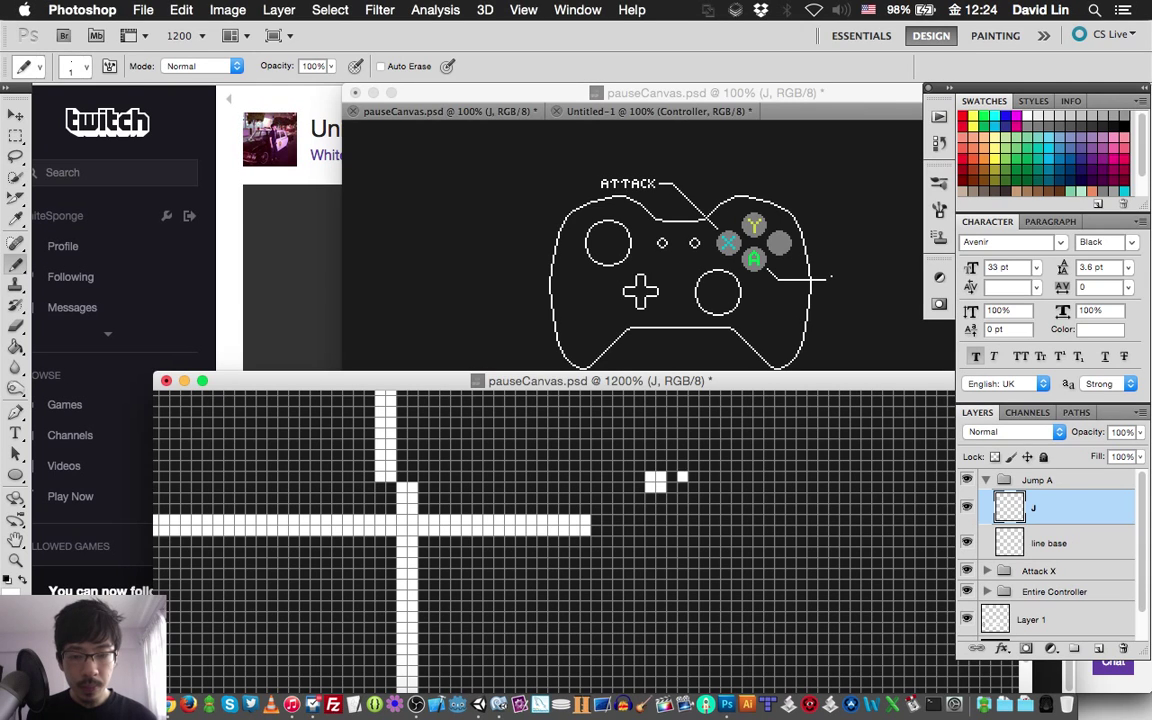
{"action": "mouse_move", "coordinate": [671, 482]}
{"action": "left_mouse_down"}
{"action": "mouse_move", "coordinate": [693, 507]}
{"action": "mouse_move", "coordinate": [725, 477]}
{"action": "left_mouse_up"}
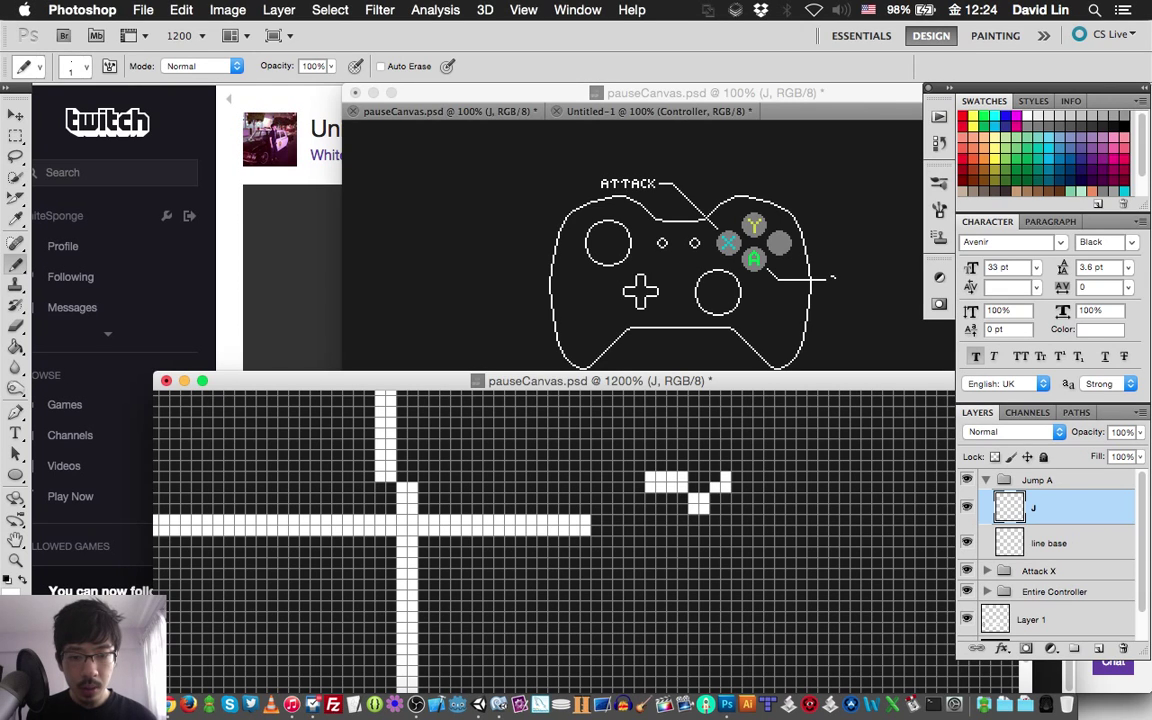
{"action": "mouse_move", "coordinate": [698, 518]}
{"action": "left_mouse_down"}
{"action": "mouse_move", "coordinate": [698, 551]}
{"action": "mouse_move", "coordinate": [656, 545]}
{"action": "left_mouse_up"}
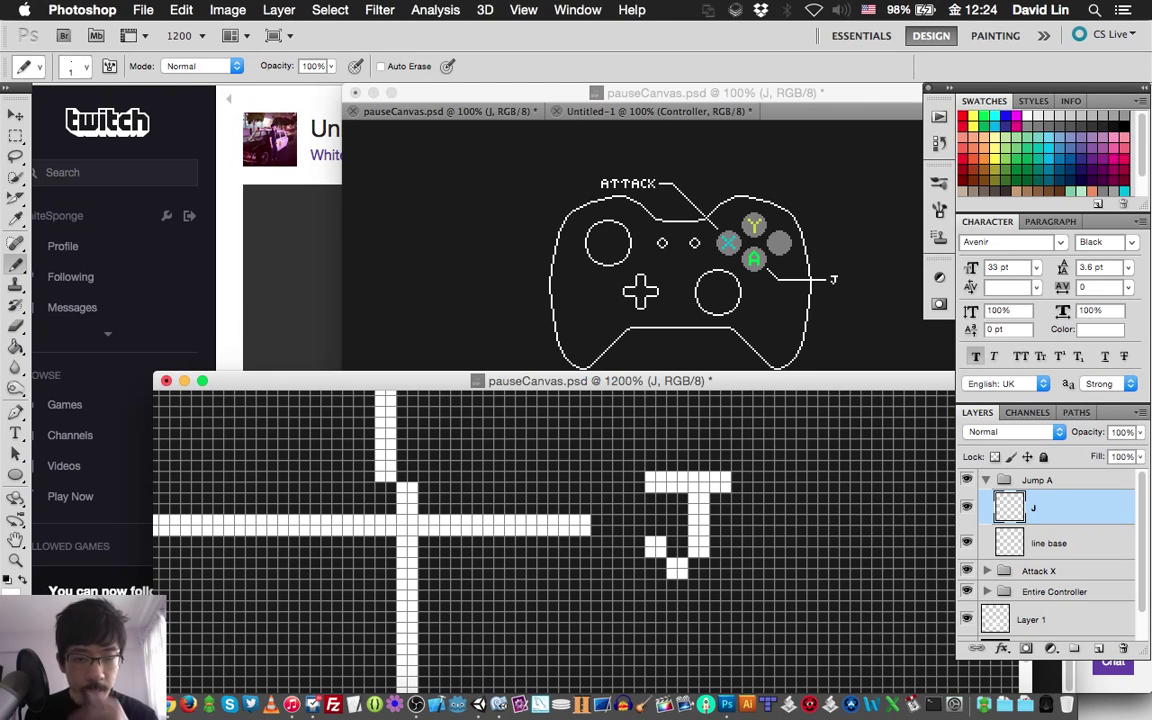
{"action": "scroll", "coordinate": [555, 540], "scroll_direction": "down", "scroll_amount": 1}
{"action": "scroll", "coordinate": [555, 540], "scroll_direction": "right", "scroll_amount": 1}
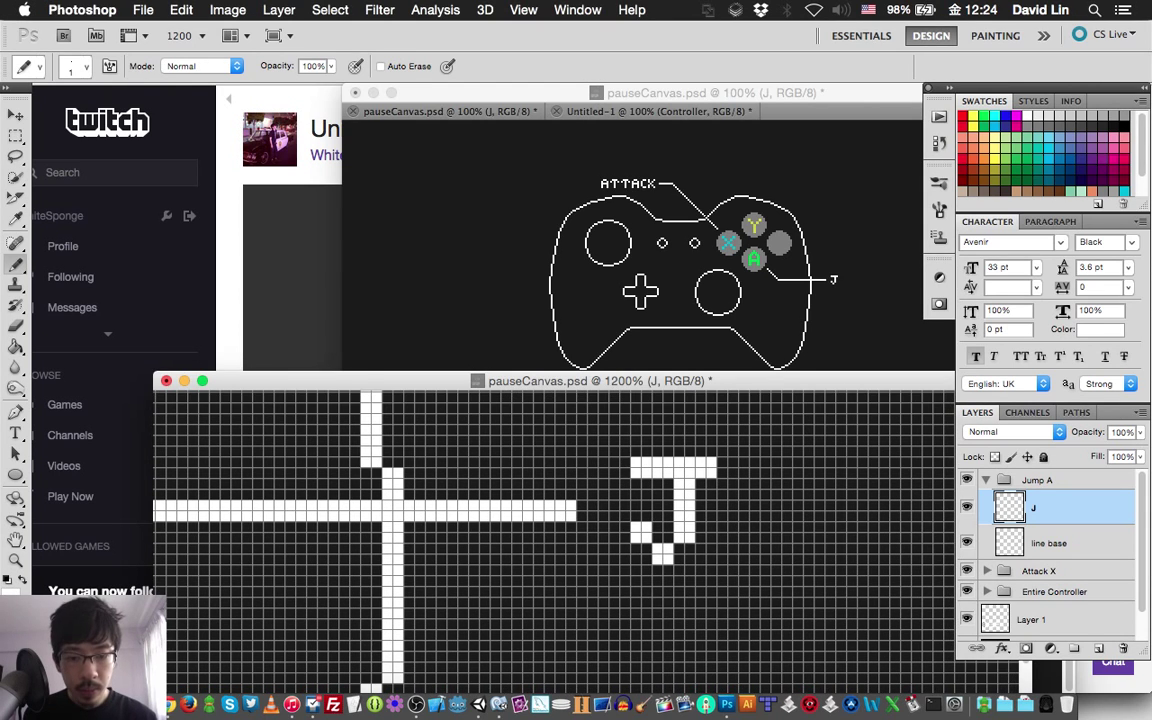
{"action": "key", "text": "super+alt+z"}
{"action": "key", "text": "super+alt+z"}
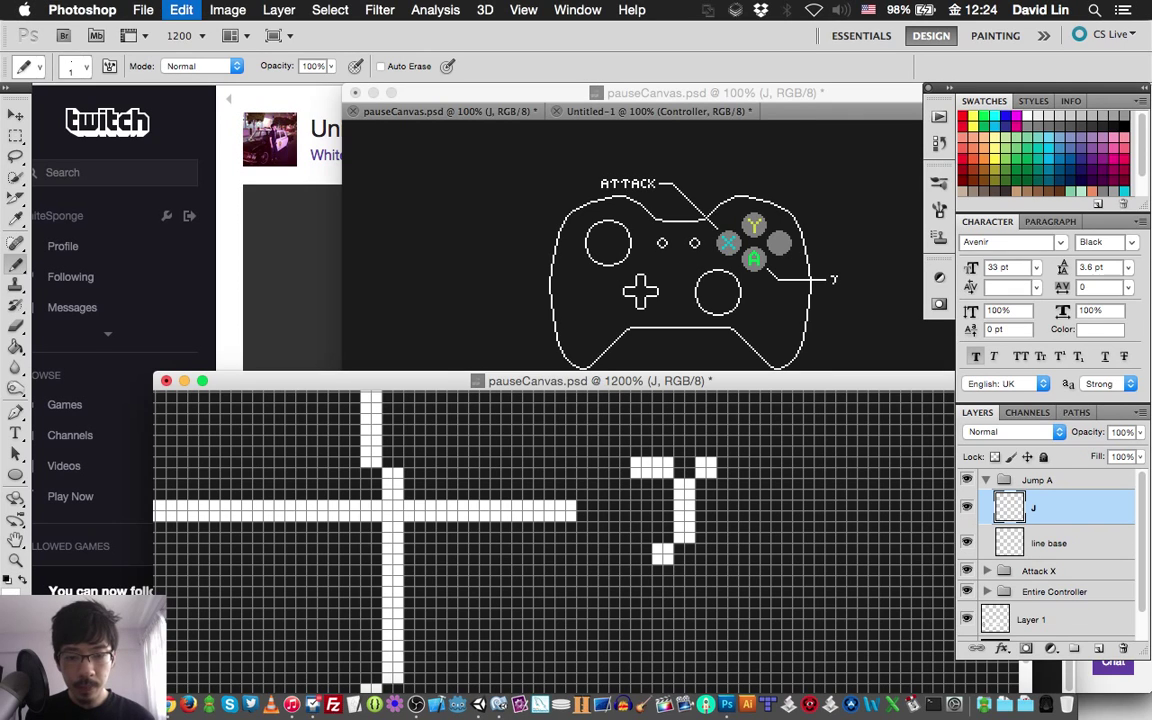
{"action": "key", "text": "super+alt+z"}
{"action": "key", "text": "super+shift+z"}
{"action": "key", "text": "super+shift+z"}
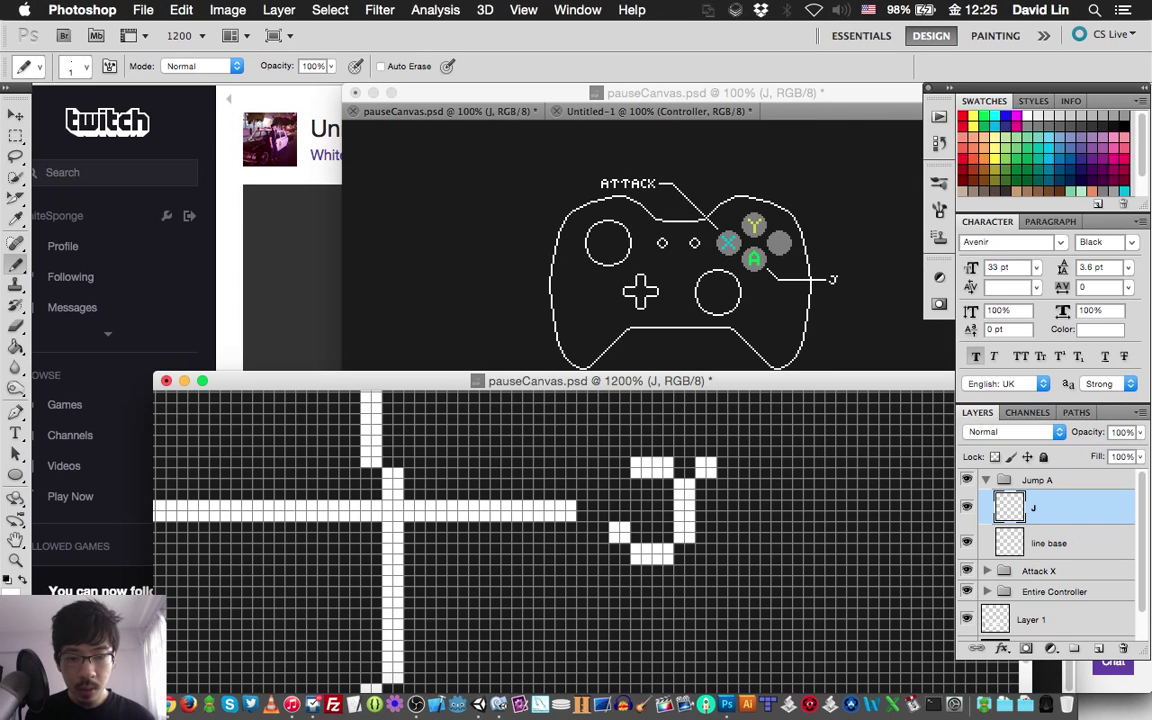
{"action": "key", "text": "super+shift+z"}
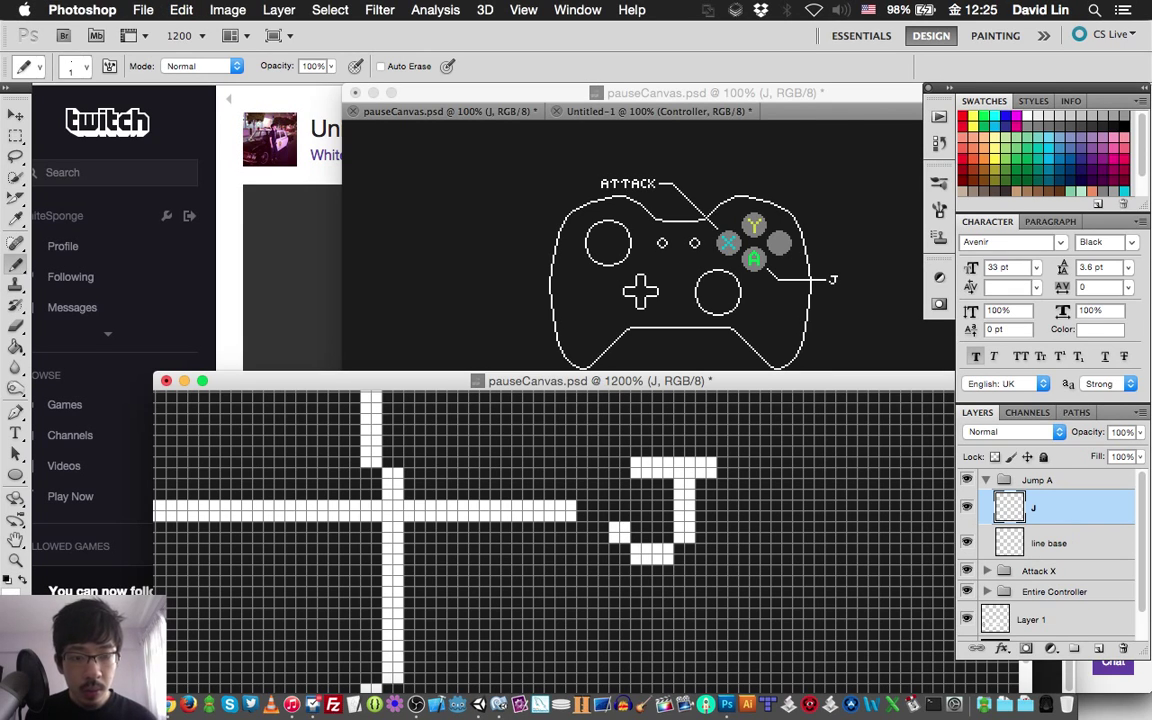
{"action": "key", "text": "super+Tab"}
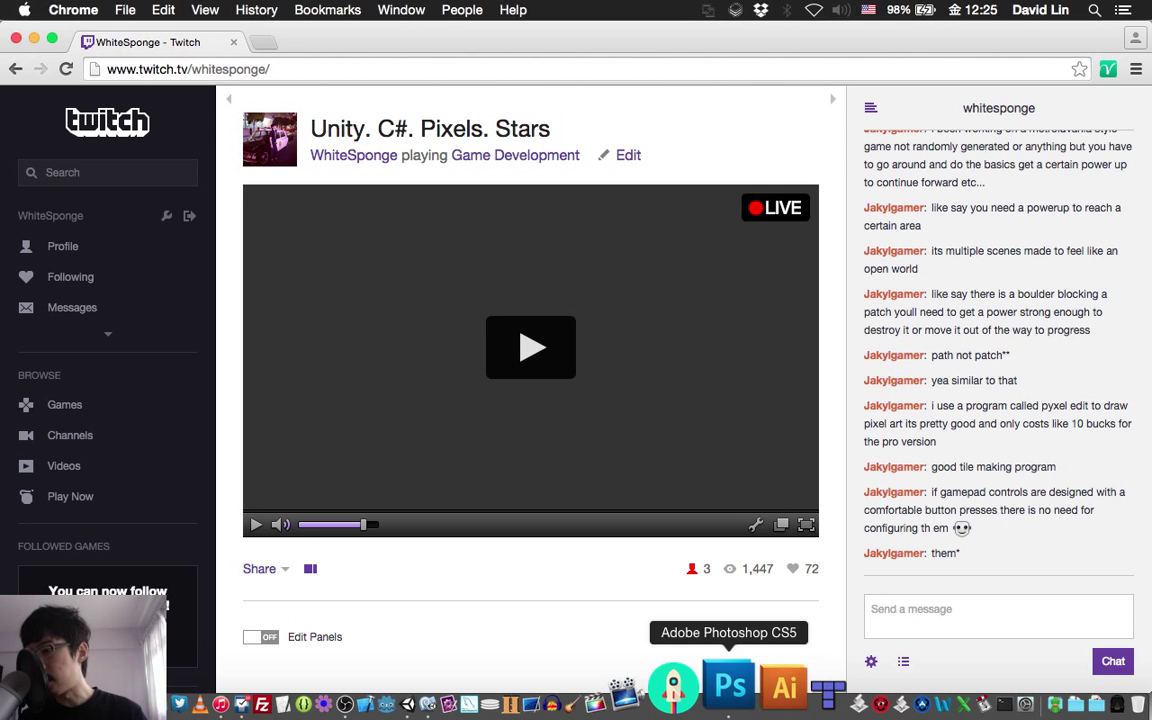
Step: Add a new layer 'U' and draw the pixel U after the J
{"action": "left_click", "coordinate": [729, 686]}
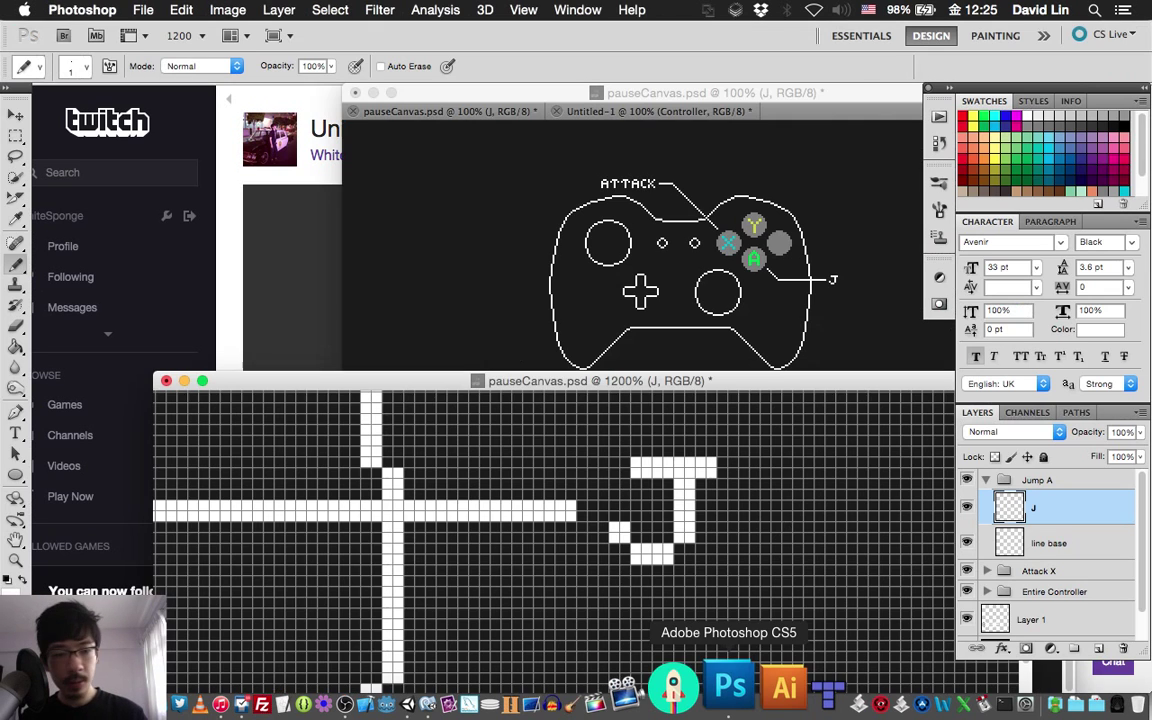
{"action": "scroll", "coordinate": [555, 530], "scroll_direction": "right", "scroll_amount": 2}
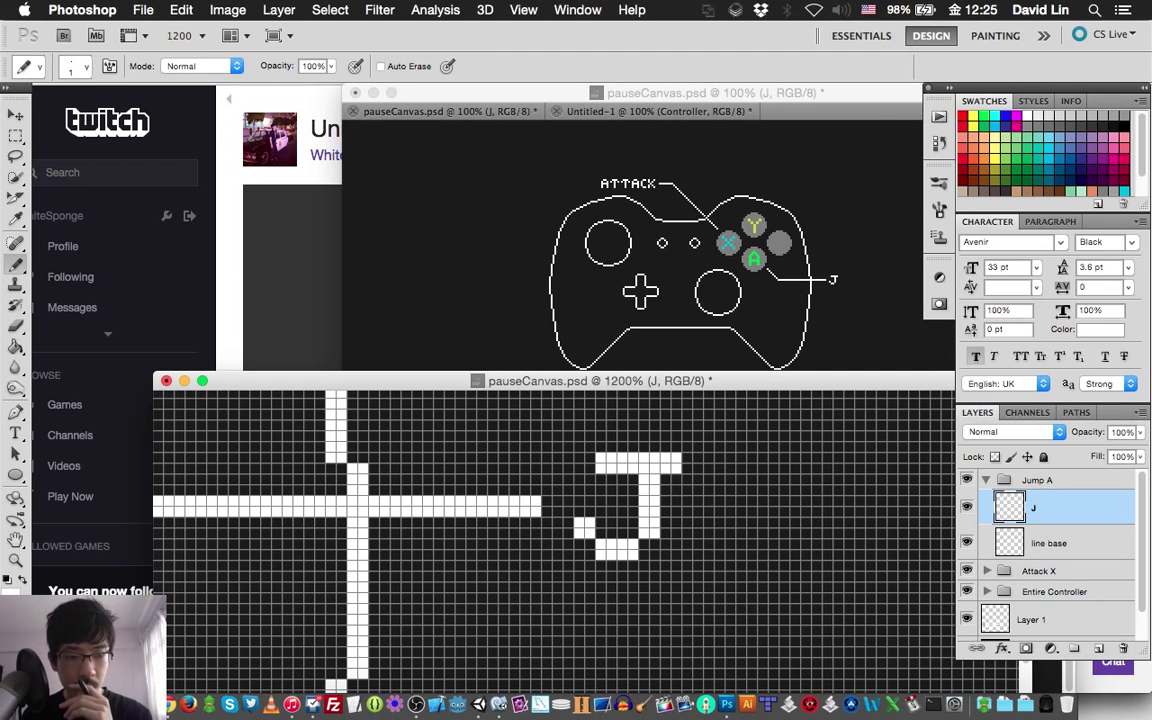
{"action": "key", "text": "super+shift+n"}
{"action": "key", "text": "BackSpace"}
{"action": "type", "text": "U"}
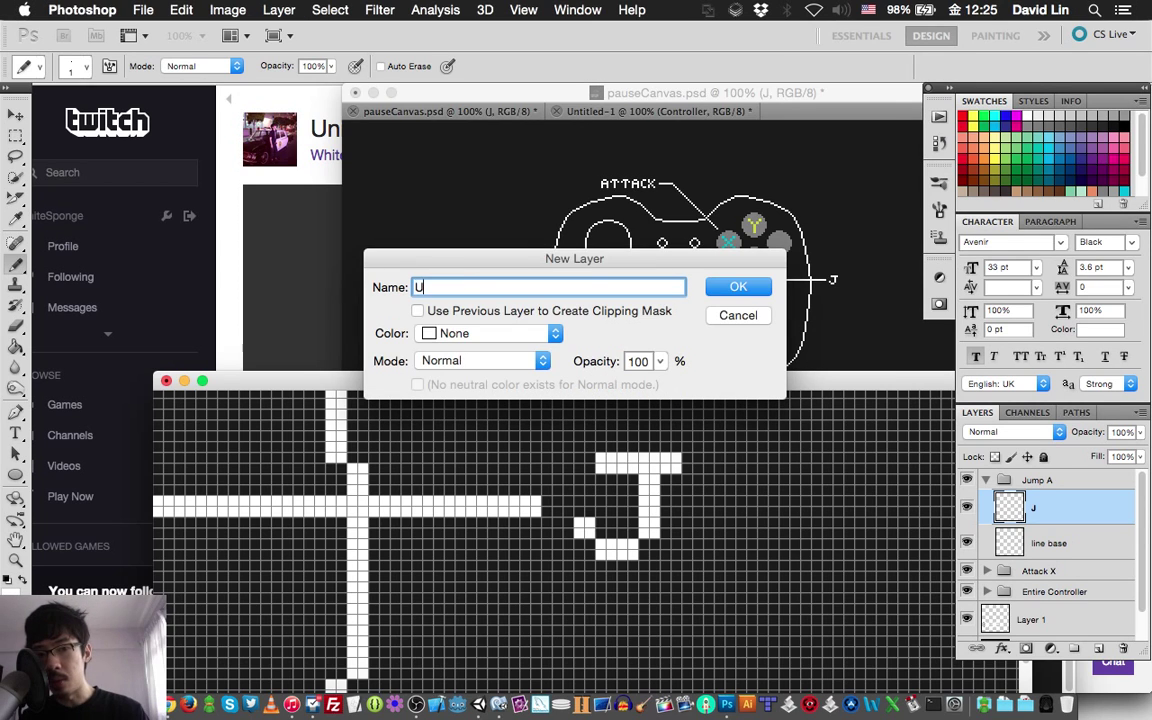
{"action": "key", "text": "Escape"}
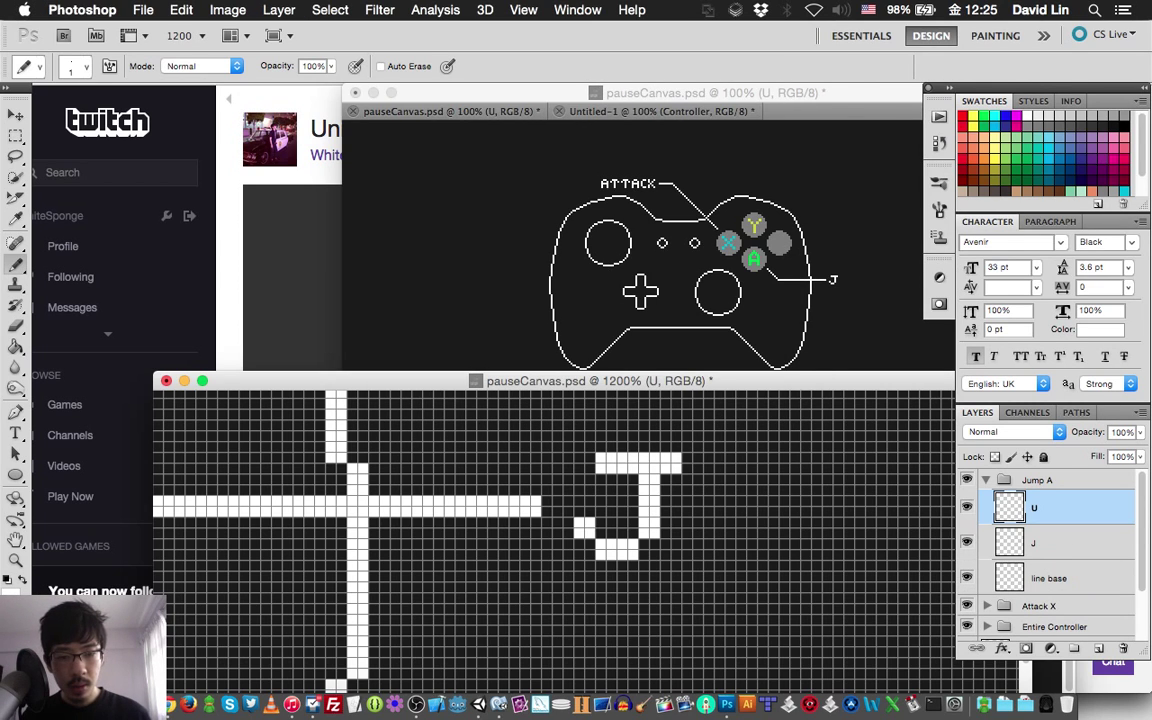
{"action": "mouse_move", "coordinate": [709, 458]}
{"action": "left_mouse_down"}
{"action": "mouse_move", "coordinate": [719, 532]}
{"action": "mouse_move", "coordinate": [762, 548]}
{"action": "mouse_move", "coordinate": [773, 458]}
{"action": "left_mouse_up"}
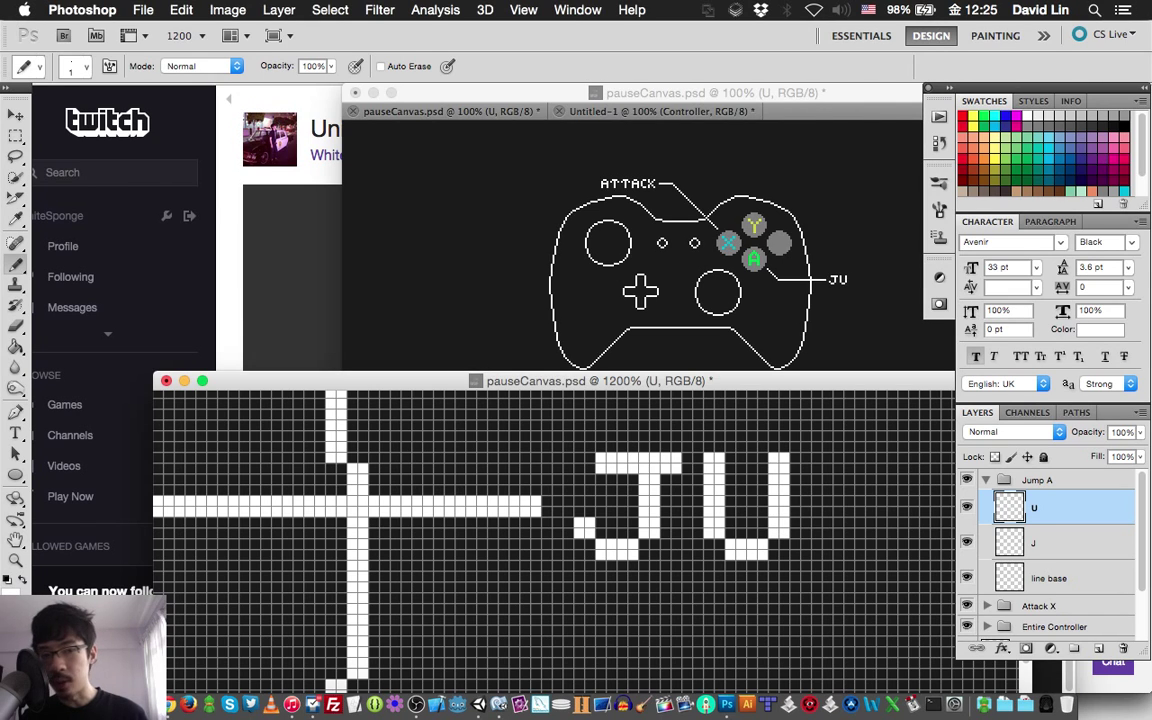
Step: Draw a pixel M with a middle V and two vertical strokes on a new layer 'M'
{"action": "key", "text": "ctrl+shift+n"}
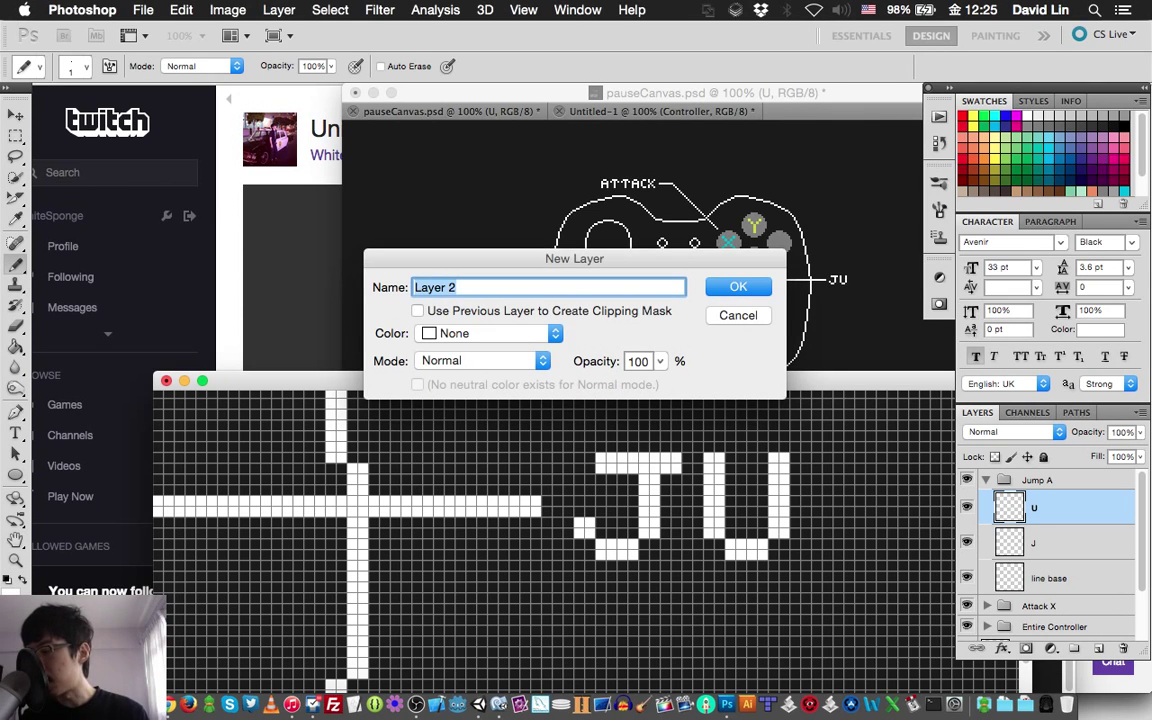
{"action": "type", "text": "M"}
{"action": "key", "text": "Return"}
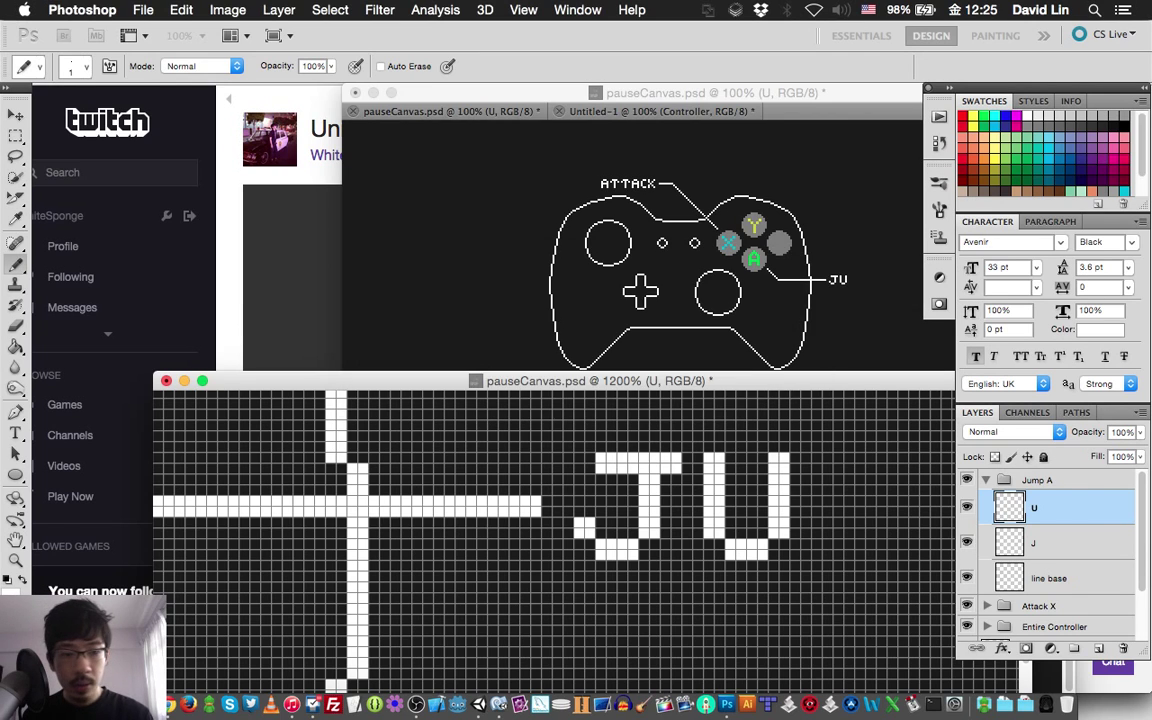
{"action": "scroll", "coordinate": [555, 530], "scroll_direction": "right", "scroll_amount": 3}
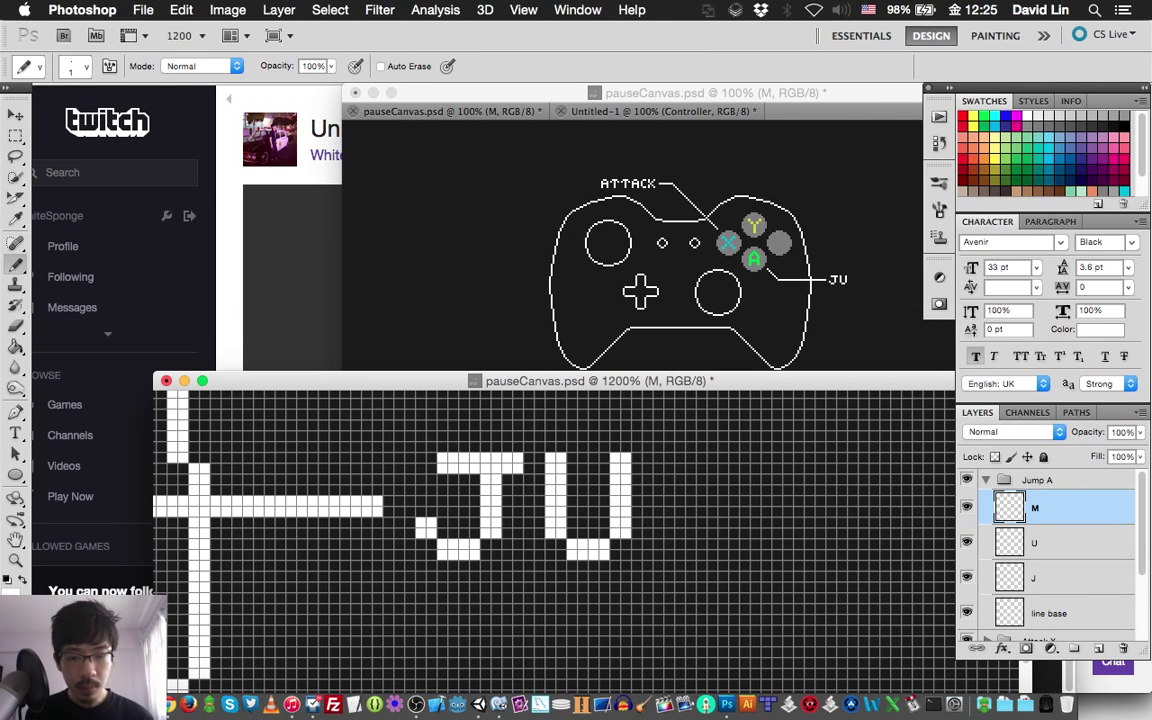
{"action": "left_click", "coordinate": [663, 463]}
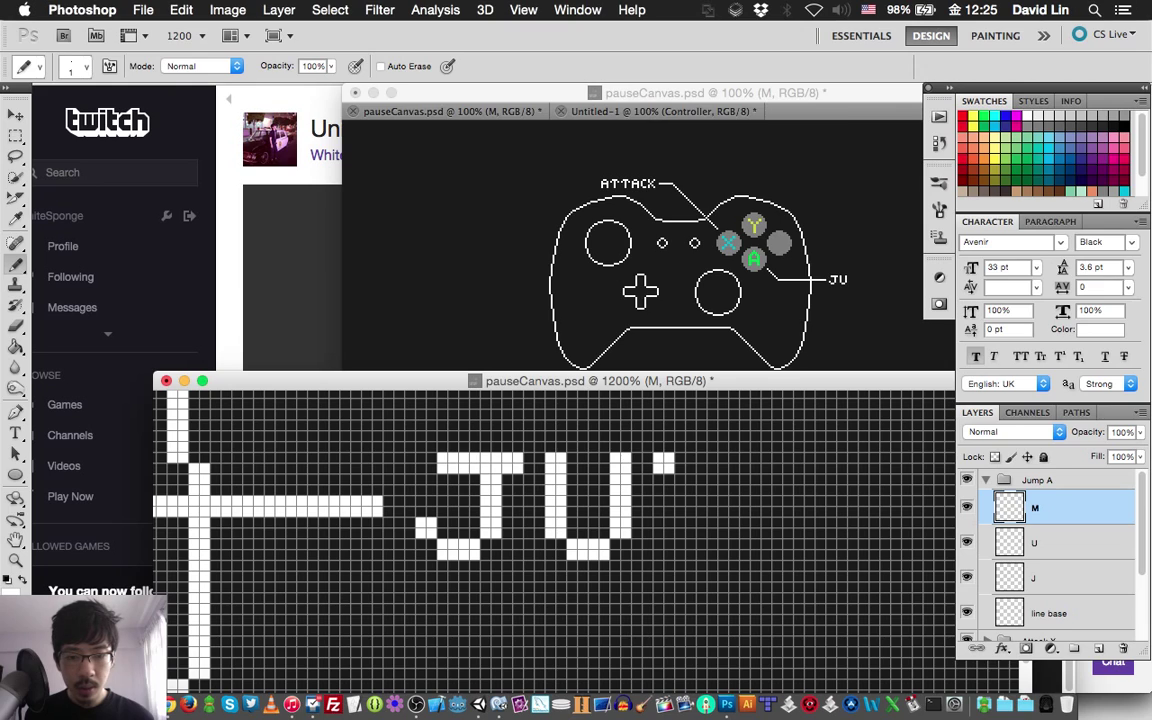
{"action": "left_click", "coordinate": [686, 485]}
{"action": "left_click", "coordinate": [707, 507]}
{"action": "left_click", "coordinate": [729, 485]}
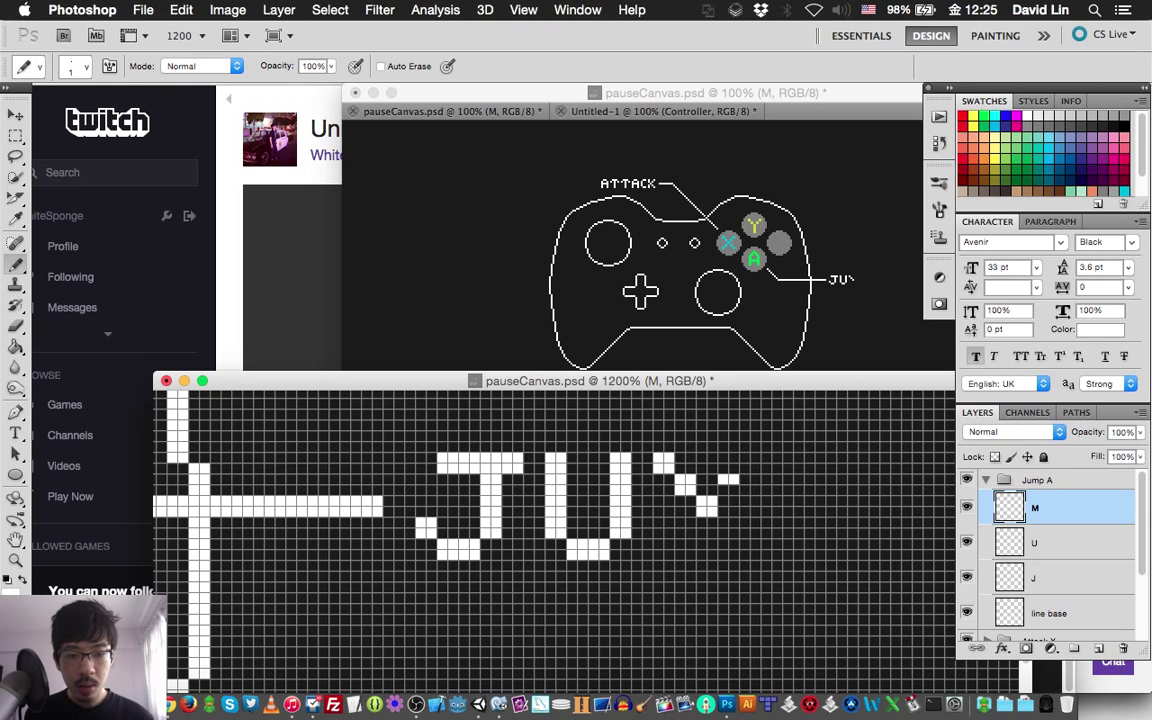
{"action": "left_click", "coordinate": [751, 463]}
{"action": "left_click_drag", "start_coordinate": [663, 485], "coordinate": [663, 551]}
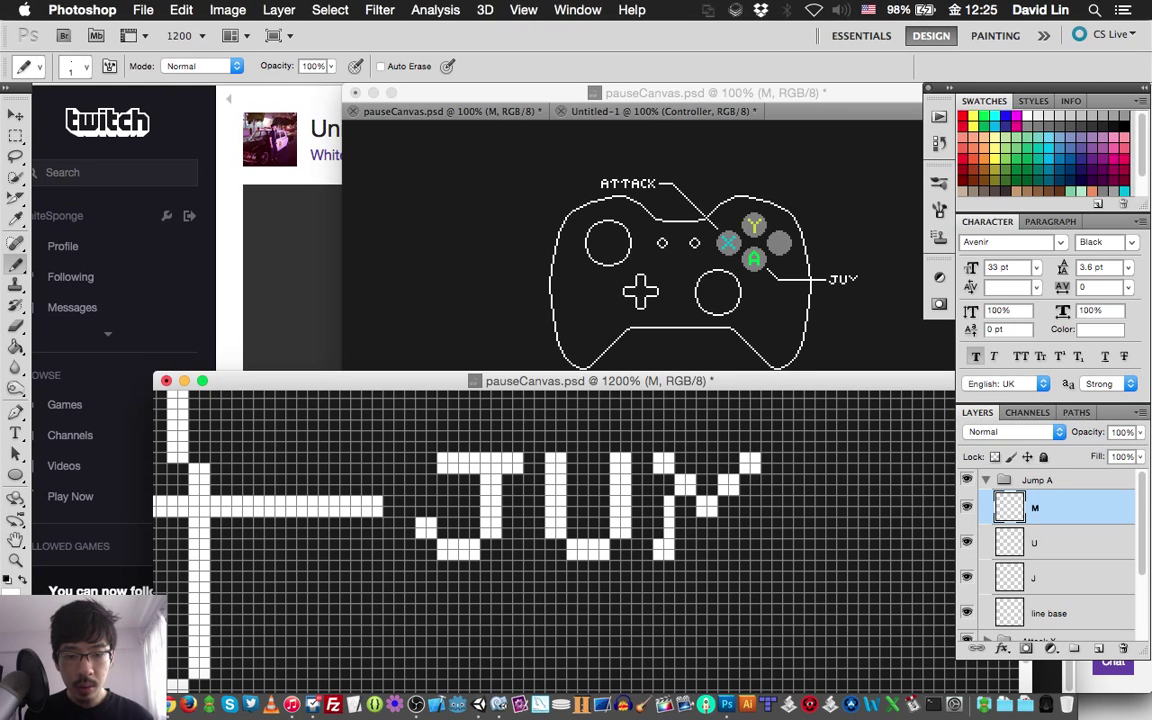
{"action": "left_click_drag", "start_coordinate": [751, 485], "coordinate": [751, 551]}
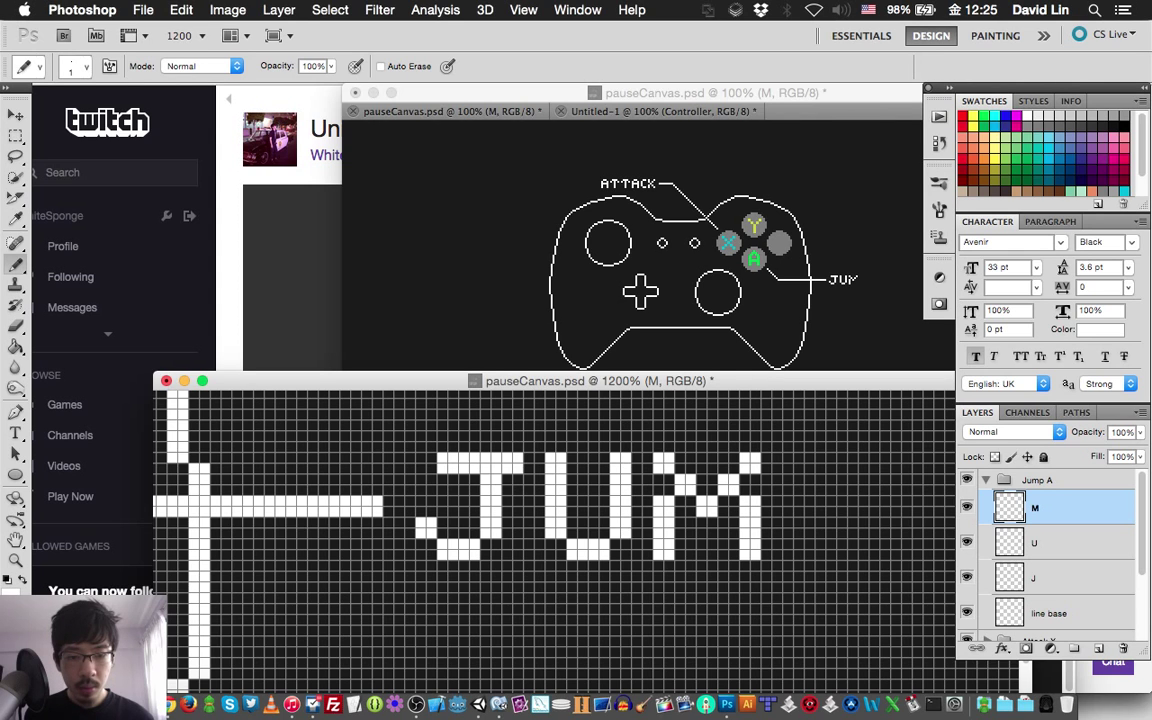
{"action": "key", "text": "super+shift+n"}
Step: Draw the pixel P right of JUM on a new layer named 'P'
{"action": "type", "text": "P"}
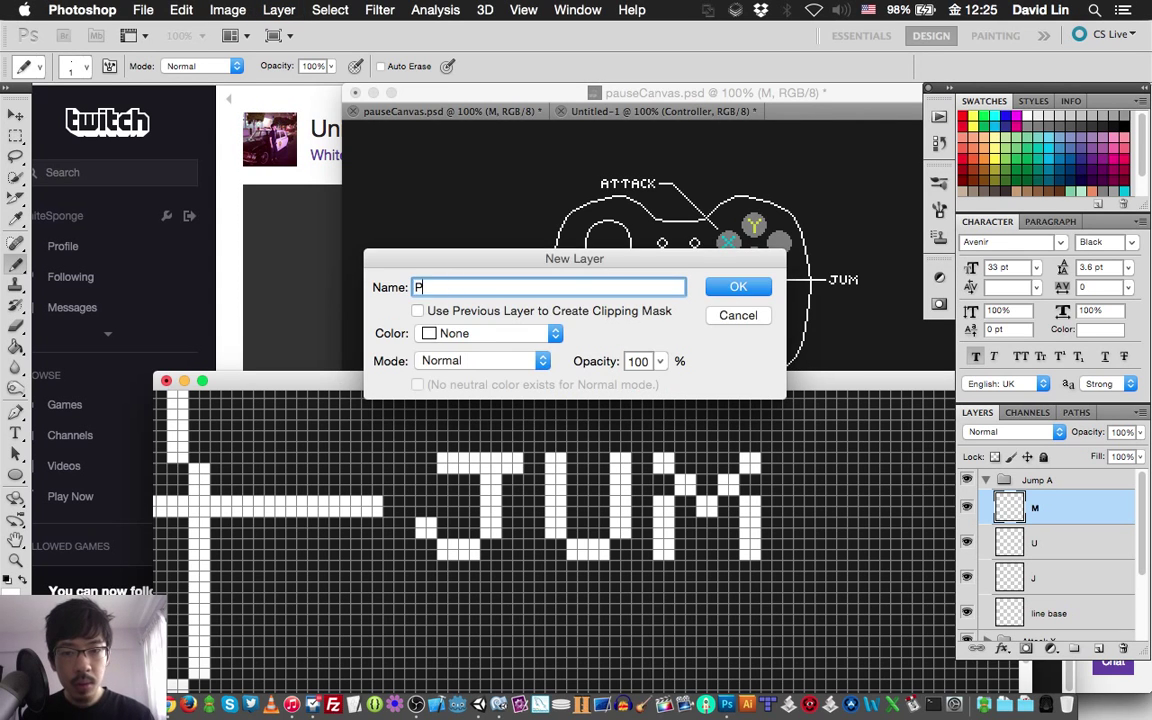
{"action": "key", "text": "Return"}
{"action": "scroll", "coordinate": [550, 520], "scroll_direction": "right", "scroll_amount": 3}
{"action": "scroll", "coordinate": [550, 520], "scroll_direction": "right", "scroll_amount": 2}
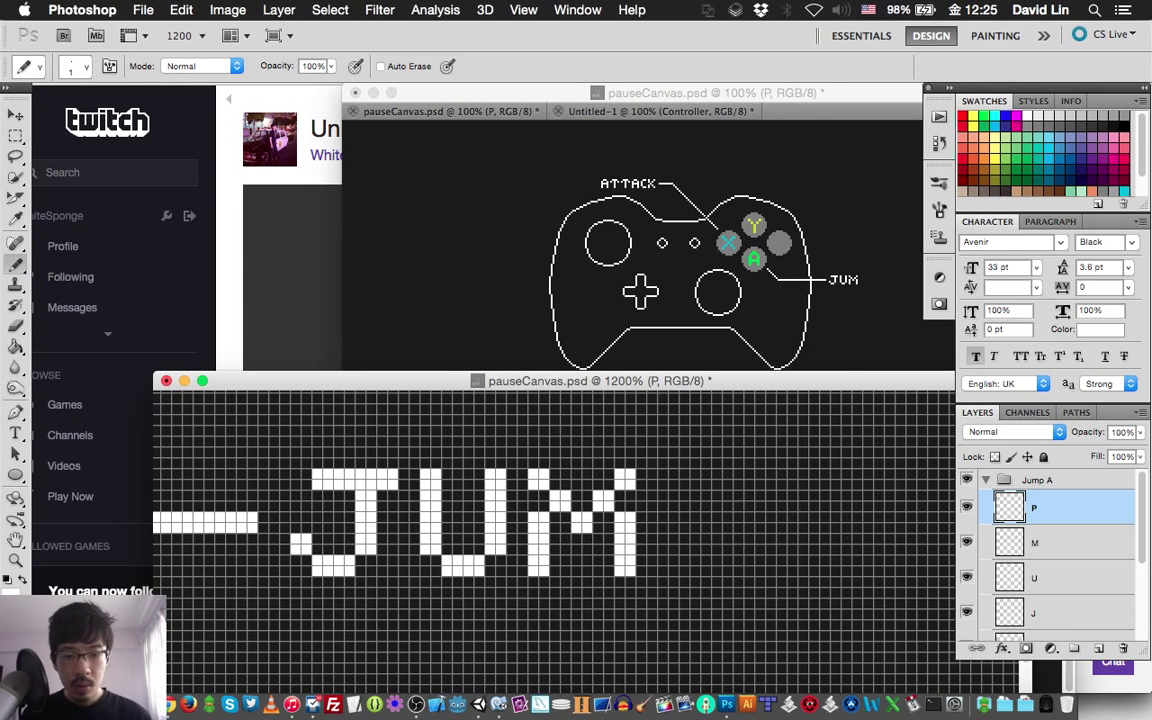
{"action": "left_click_drag", "start_coordinate": [665, 505], "coordinate": [715, 475]}
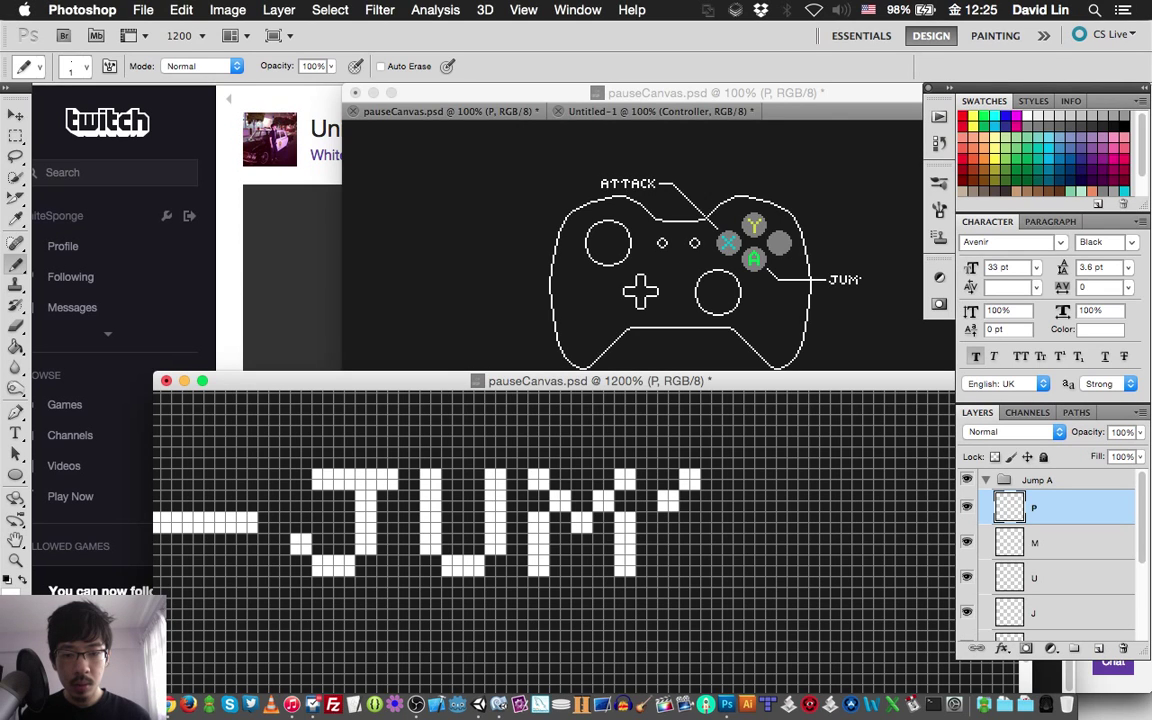
{"action": "mouse_move", "coordinate": [715, 475]}
{"action": "left_mouse_down"}
{"action": "mouse_move", "coordinate": [738, 528]}
{"action": "mouse_move", "coordinate": [674, 565]}
{"action": "left_mouse_up"}
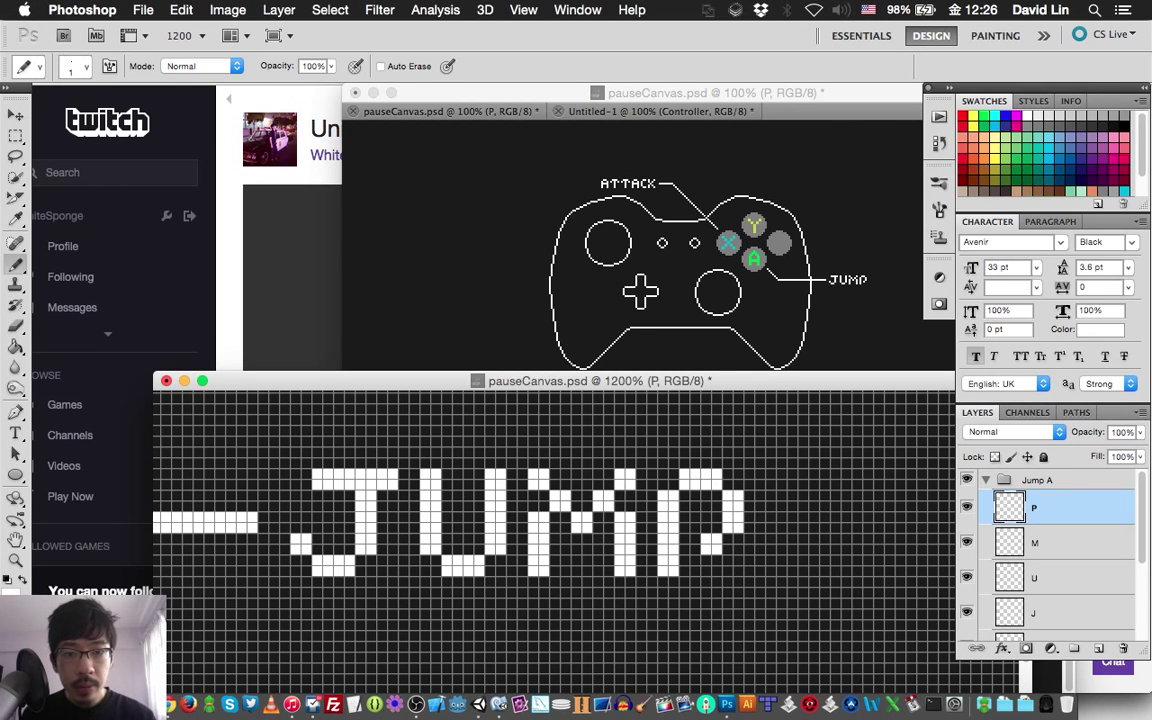
Step: Save the document and collapse the Jump A group
{"action": "key", "text": "ctrl+s"}
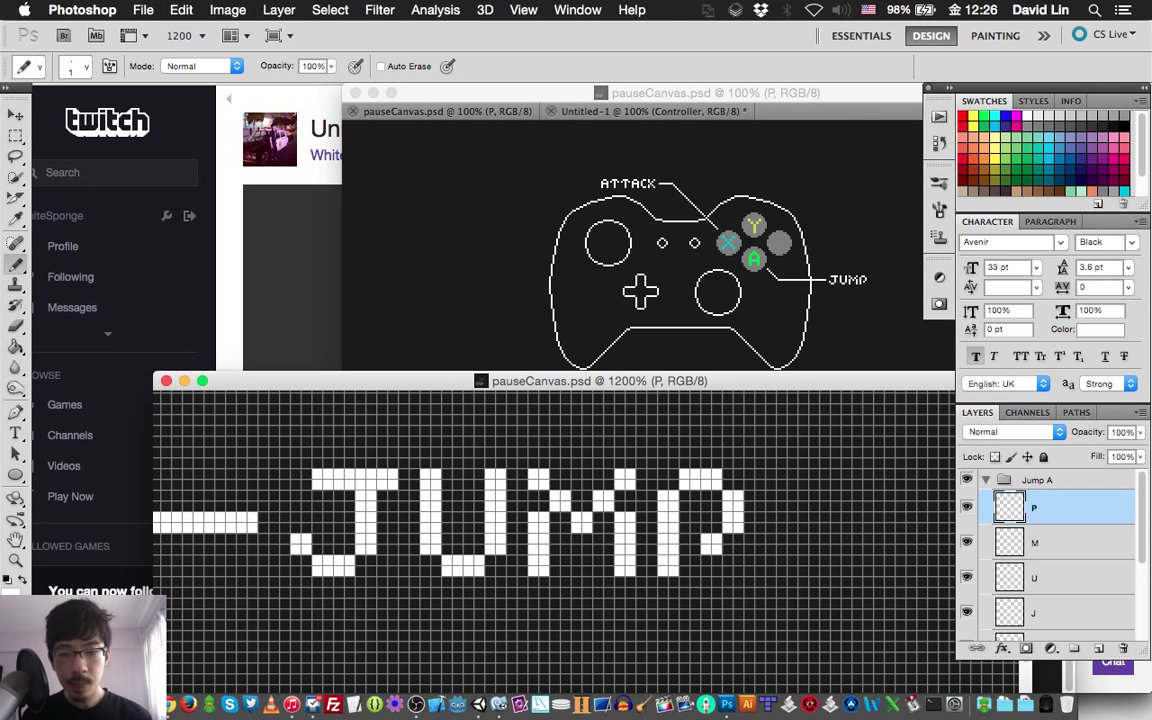
{"action": "scroll", "coordinate": [555, 540], "scroll_direction": "left", "scroll_amount": 2}
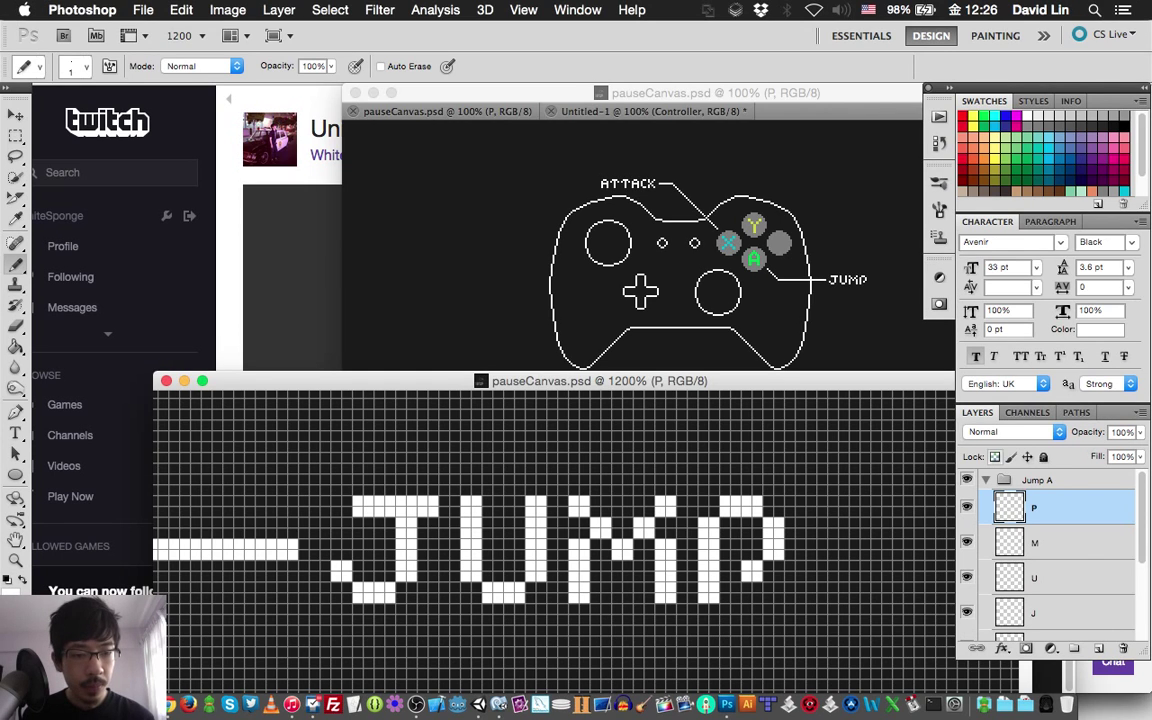
{"action": "left_click", "coordinate": [986, 480]}
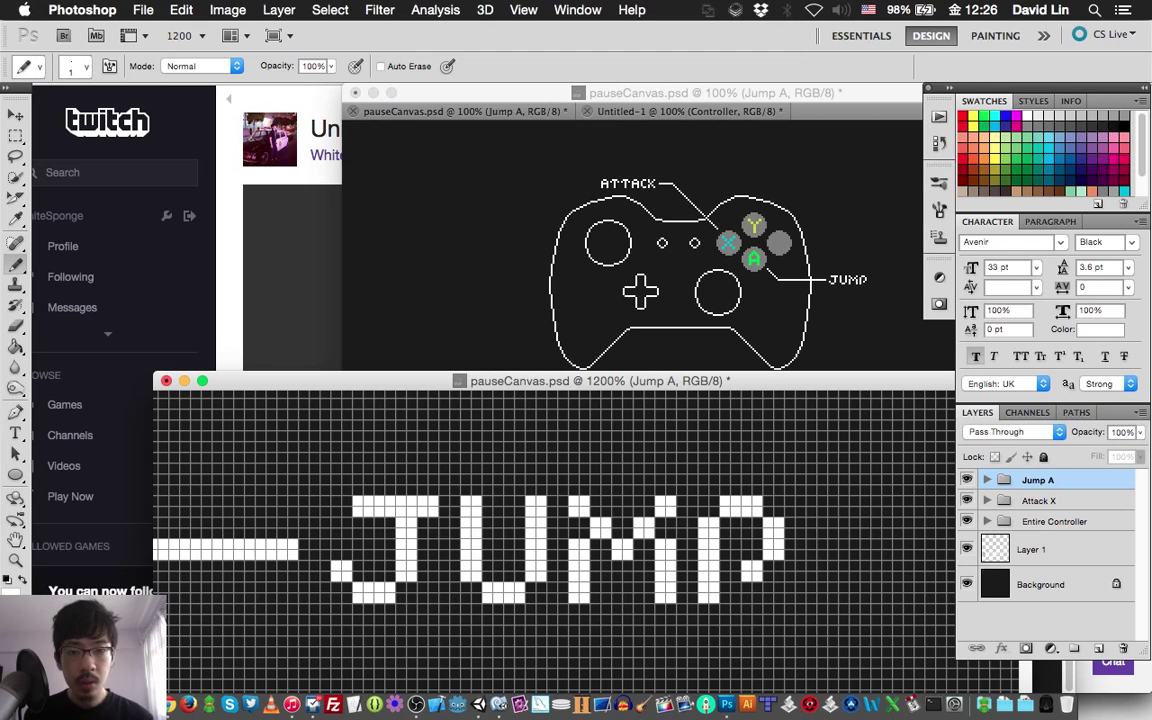
Step: Save pauseCanvas.psd from the 100% view window, then return to the zoomed view
{"action": "key", "text": "ctrl+Tab"}
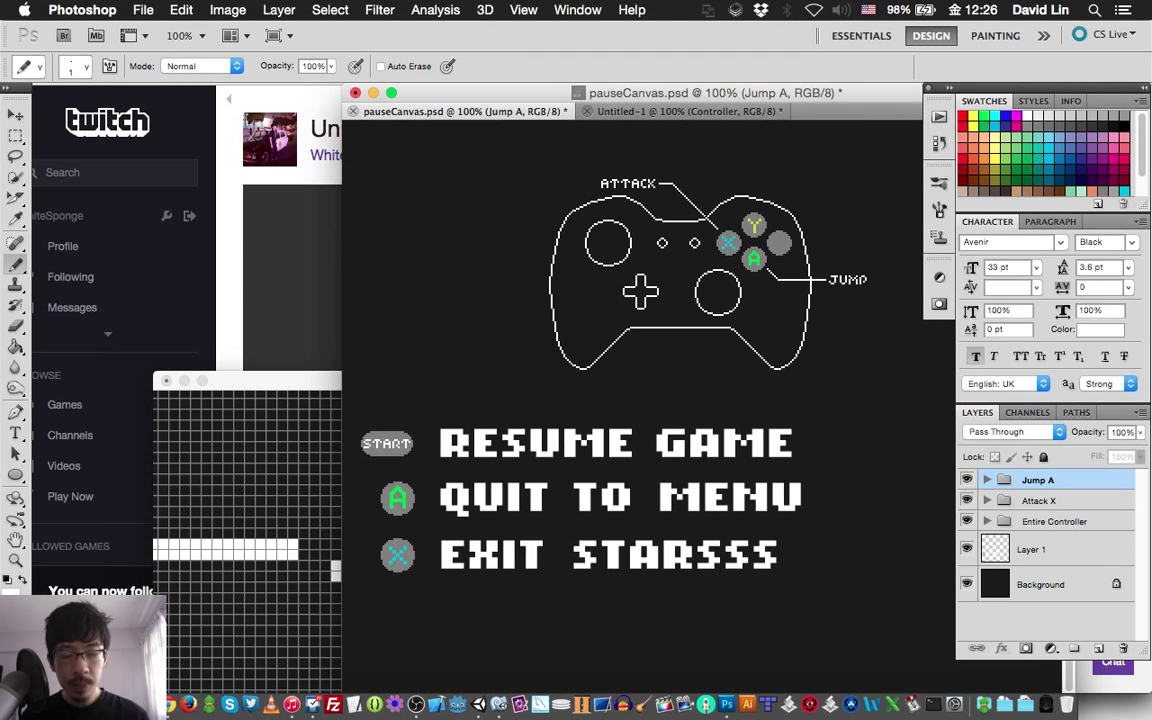
{"action": "key", "text": "super+s"}
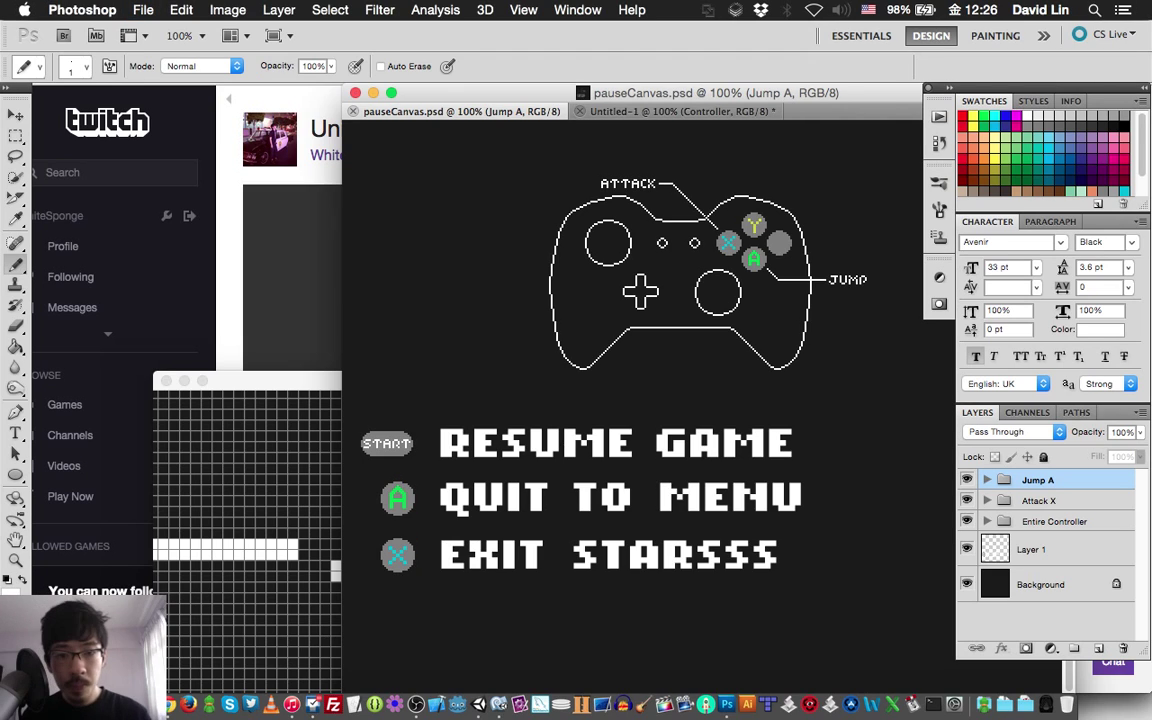
{"action": "key", "text": "ctrl+Tab"}
Step: Pan the 1200% canvas view across the controller outline
{"action": "scroll", "coordinate": [553, 540], "scroll_direction": "down", "scroll_amount": 3}
{"action": "scroll", "coordinate": [553, 540], "scroll_direction": "down", "scroll_amount": 3}
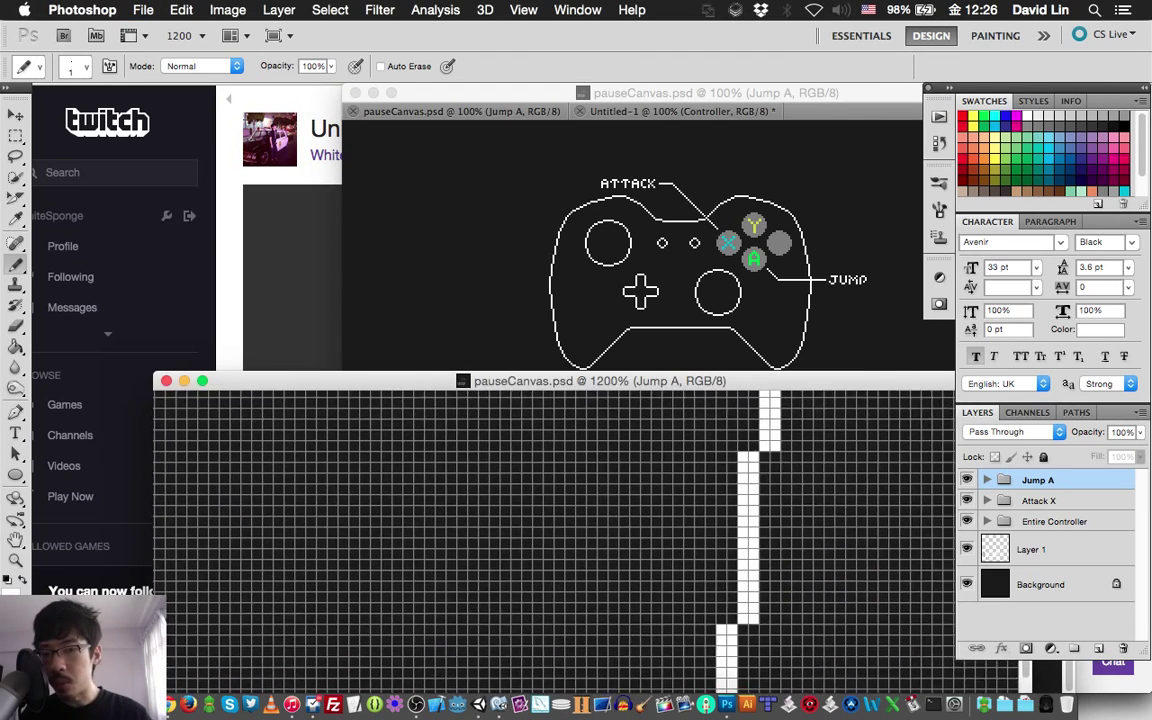
{"action": "scroll", "coordinate": [553, 540], "scroll_direction": "down", "scroll_amount": 3}
{"action": "scroll", "coordinate": [553, 540], "scroll_direction": "down", "scroll_amount": 3}
{"action": "scroll", "coordinate": [553, 540], "scroll_direction": "left", "scroll_amount": 3}
{"action": "scroll", "coordinate": [553, 540], "scroll_direction": "left", "scroll_amount": 3}
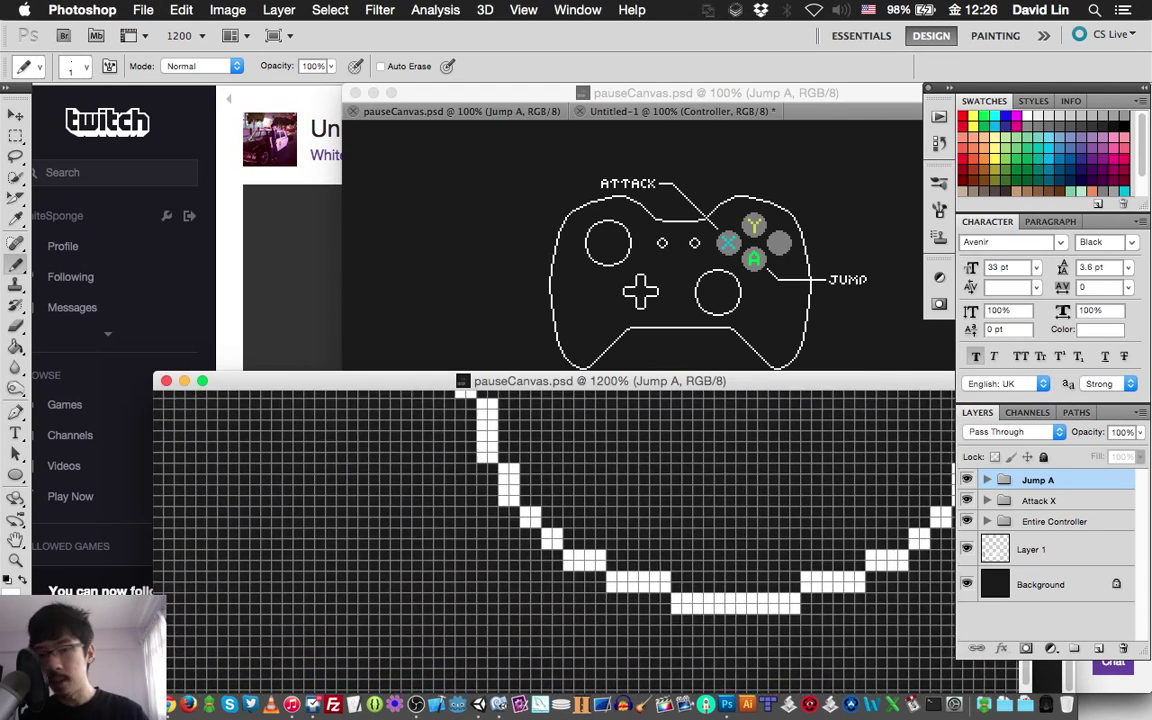
{"action": "scroll", "coordinate": [553, 540], "scroll_direction": "left", "scroll_amount": 3}
{"action": "scroll", "coordinate": [553, 540], "scroll_direction": "left", "scroll_amount": 3}
{"action": "scroll", "coordinate": [553, 540], "scroll_direction": "left", "scroll_amount": 3}
{"action": "scroll", "coordinate": [553, 540], "scroll_direction": "left", "scroll_amount": 3}
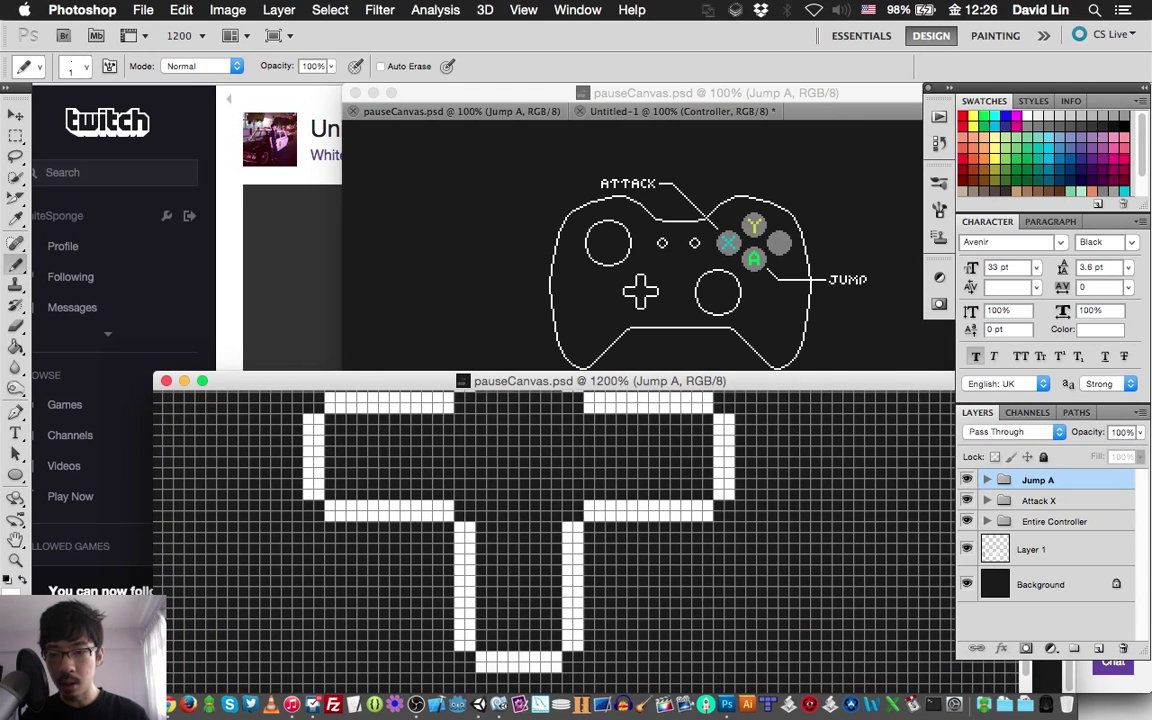
{"action": "scroll", "coordinate": [553, 540], "scroll_direction": "left", "scroll_amount": 3}
{"action": "scroll", "coordinate": [553, 540], "scroll_direction": "right", "scroll_amount": 3}
{"action": "scroll", "coordinate": [553, 540], "scroll_direction": "up", "scroll_amount": 1}
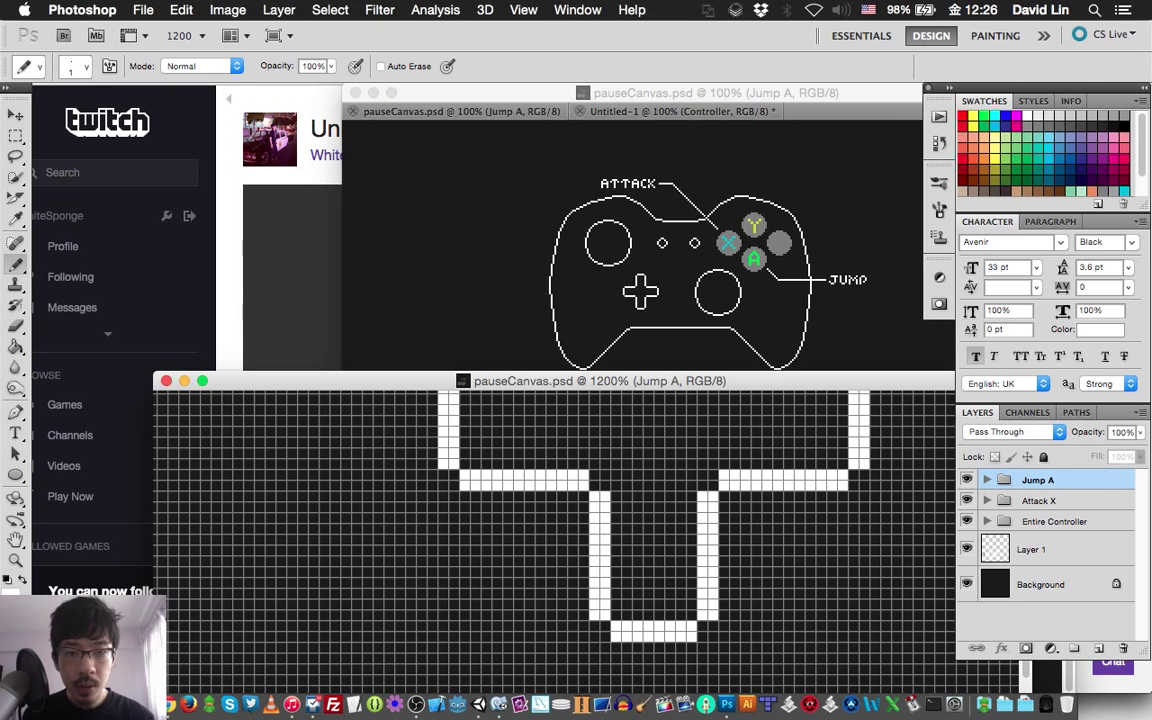
Step: Select the Jump A, Attack X and Entire Controller groups and nudge them up two pixels
{"action": "key", "text": "alt+shift+bracketleft"}
{"action": "key", "text": "alt+shift+bracketleft"}
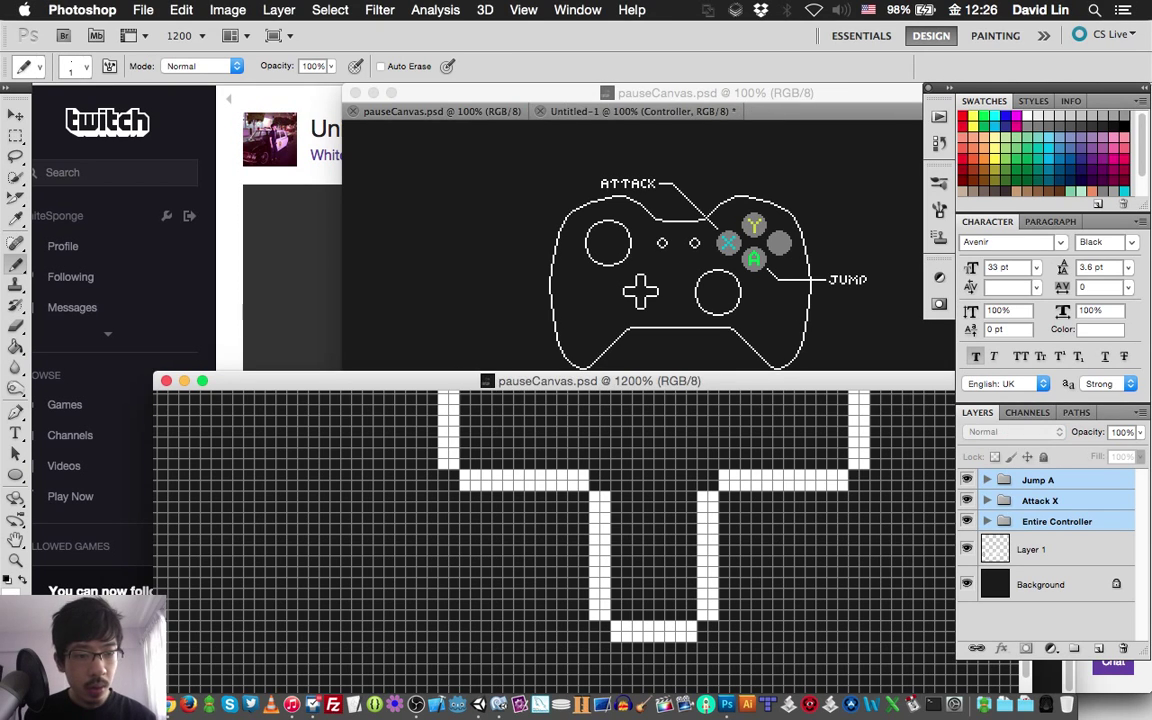
{"action": "key", "text": "v"}
{"action": "key", "text": "Up"}
{"action": "key", "text": "Up"}
{"action": "key", "text": "Up"}
{"action": "key", "text": "Up"}
{"action": "key", "text": "Up"}
{"action": "key", "text": "Up"}
{"action": "key", "text": "Up"}
{"action": "key", "text": "Up"}
{"action": "key", "text": "Up"}
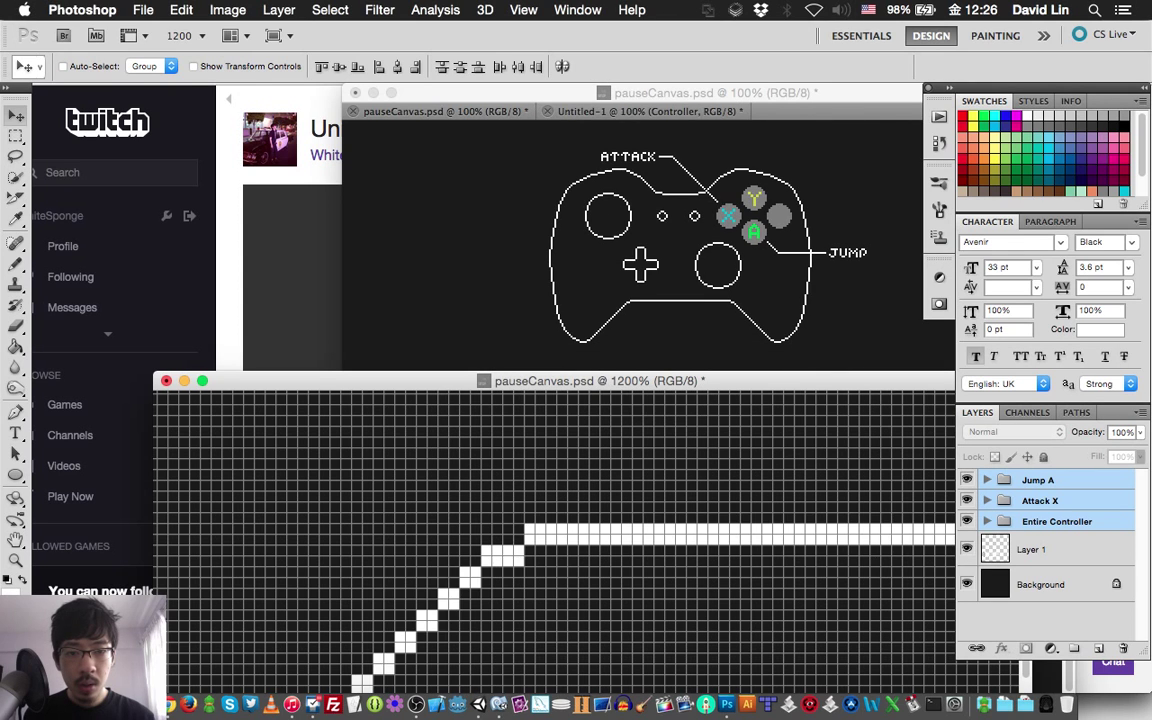
{"action": "key", "text": "Up"}
{"action": "key", "text": "Up"}
{"action": "key", "text": "Up"}
{"action": "key", "text": "Up"}
{"action": "key", "text": "Up"}
{"action": "key", "text": "Up"}
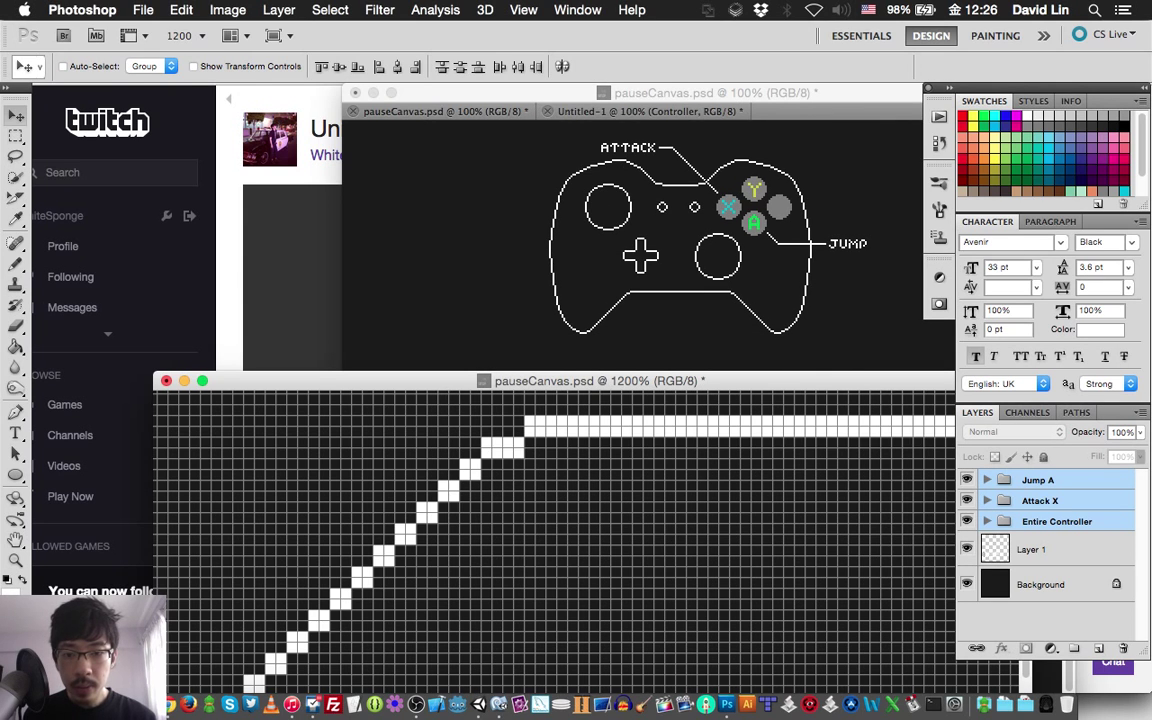
Step: Scroll around the 1200% canvas to look over the controller outline
{"action": "scroll", "coordinate": [555, 540], "scroll_direction": "left", "scroll_amount": 4}
{"action": "scroll", "coordinate": [555, 540], "scroll_direction": "up", "scroll_amount": 2}
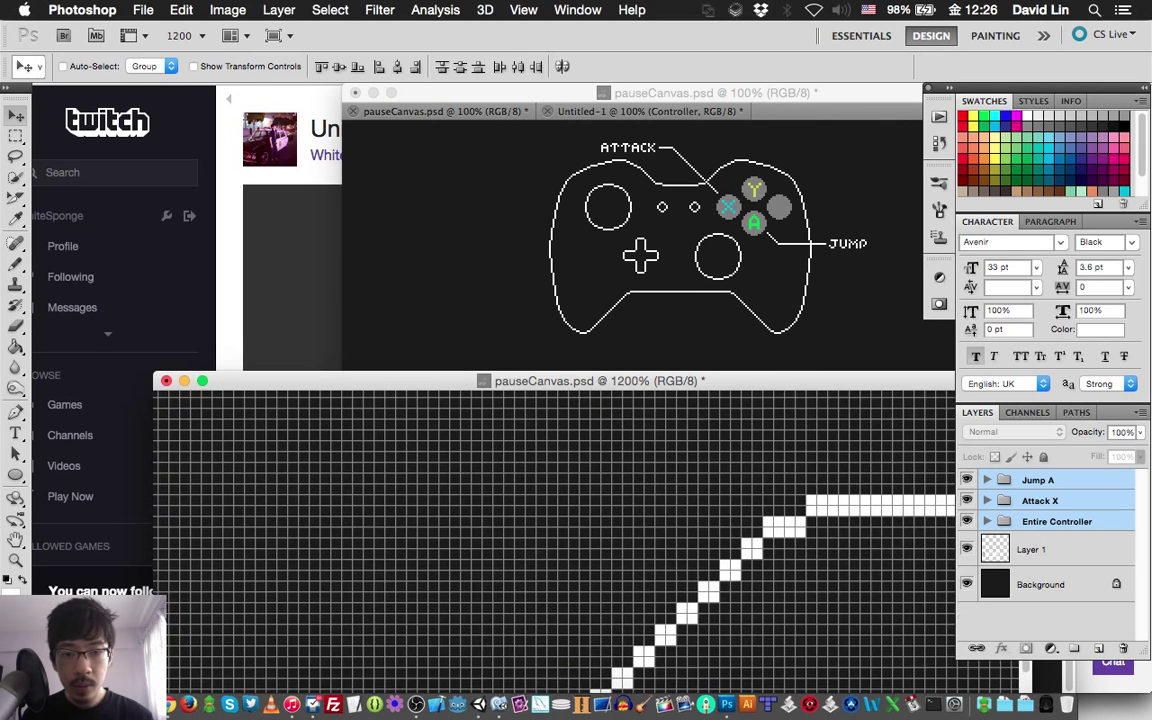
{"action": "scroll", "coordinate": [555, 540], "scroll_direction": "up", "scroll_amount": 3}
{"action": "scroll", "coordinate": [555, 540], "scroll_direction": "left", "scroll_amount": 3}
{"action": "scroll", "coordinate": [555, 540], "scroll_direction": "up", "scroll_amount": 3}
{"action": "scroll", "coordinate": [555, 540], "scroll_direction": "up", "scroll_amount": 3}
{"action": "scroll", "coordinate": [555, 540], "scroll_direction": "right", "scroll_amount": 3}
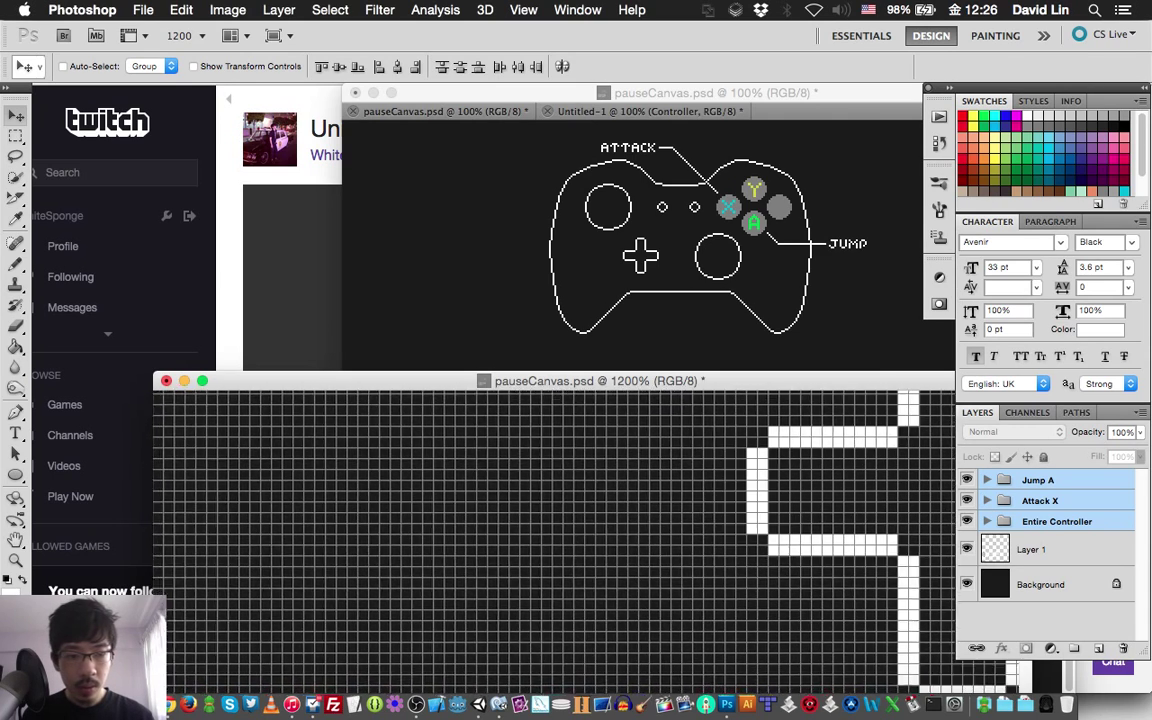
{"action": "scroll", "coordinate": [555, 540], "scroll_direction": "right", "scroll_amount": 4}
{"action": "scroll", "coordinate": [555, 540], "scroll_direction": "down", "scroll_amount": 5}
{"action": "scroll", "coordinate": [555, 540], "scroll_direction": "right", "scroll_amount": 3}
{"action": "scroll", "coordinate": [555, 540], "scroll_direction": "down", "scroll_amount": 3}
{"action": "scroll", "coordinate": [555, 540], "scroll_direction": "down", "scroll_amount": 2}
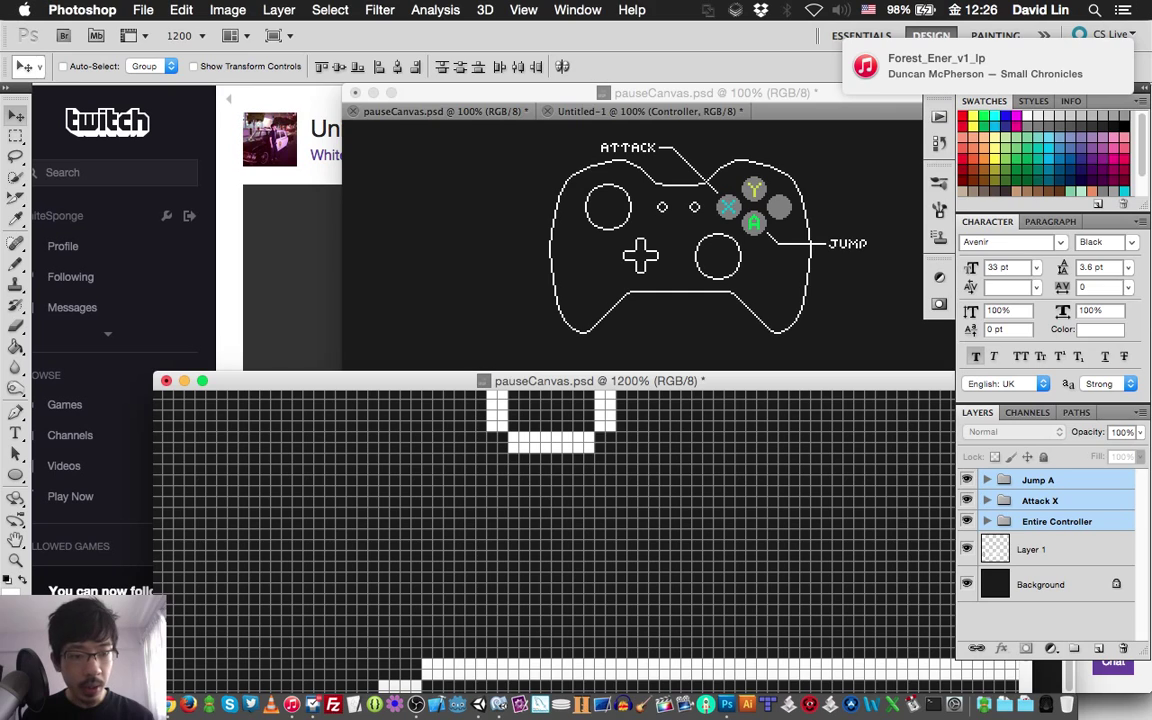
Step: From the Jump A group, create a new layer group named Move DPad and start a new layer
{"action": "left_click", "coordinate": [1038, 480]}
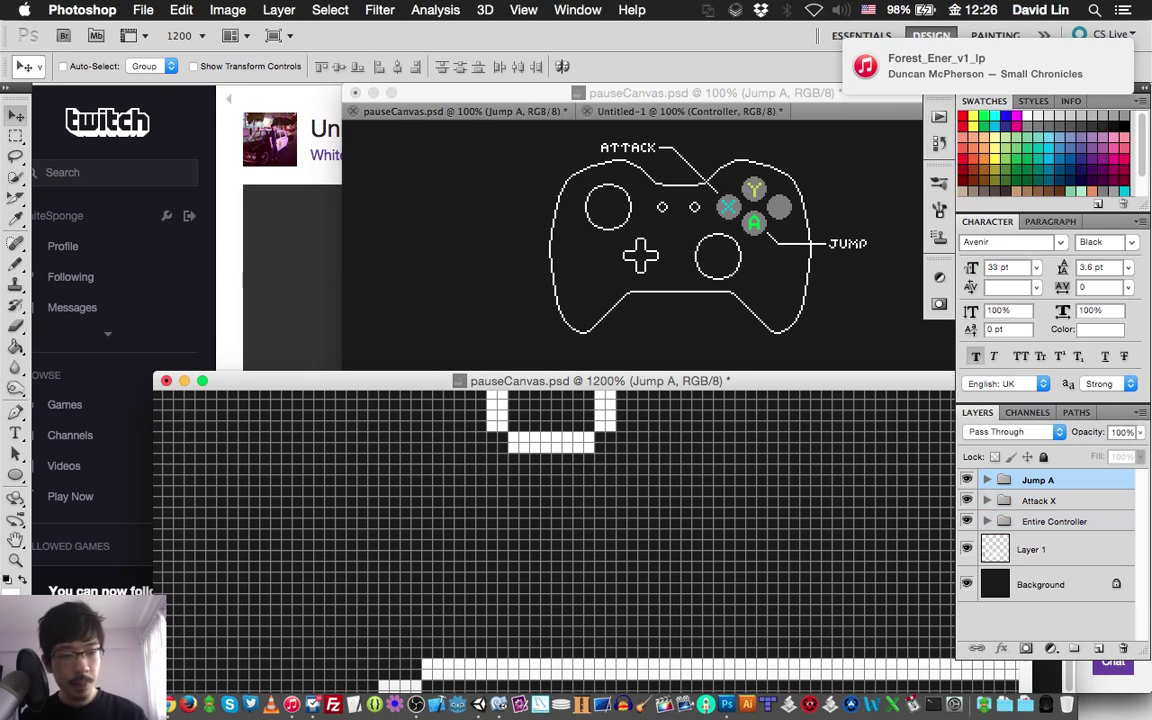
{"action": "key", "text": "super+g"}
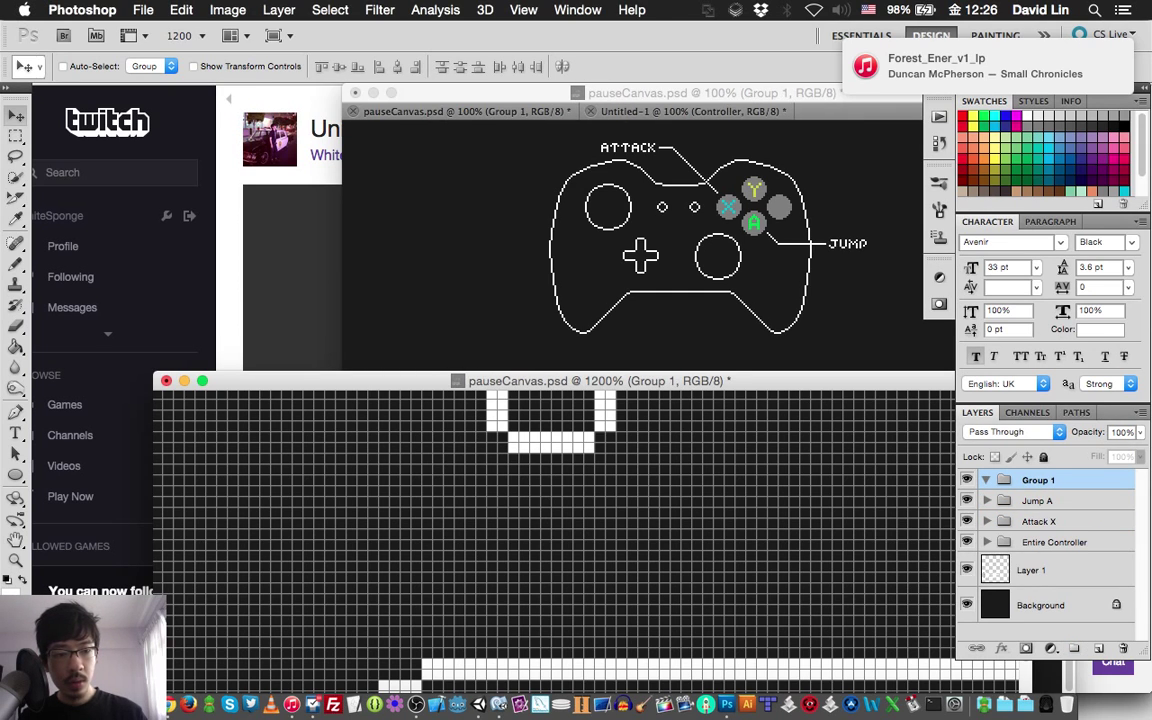
{"action": "double_click", "coordinate": [1040, 480]}
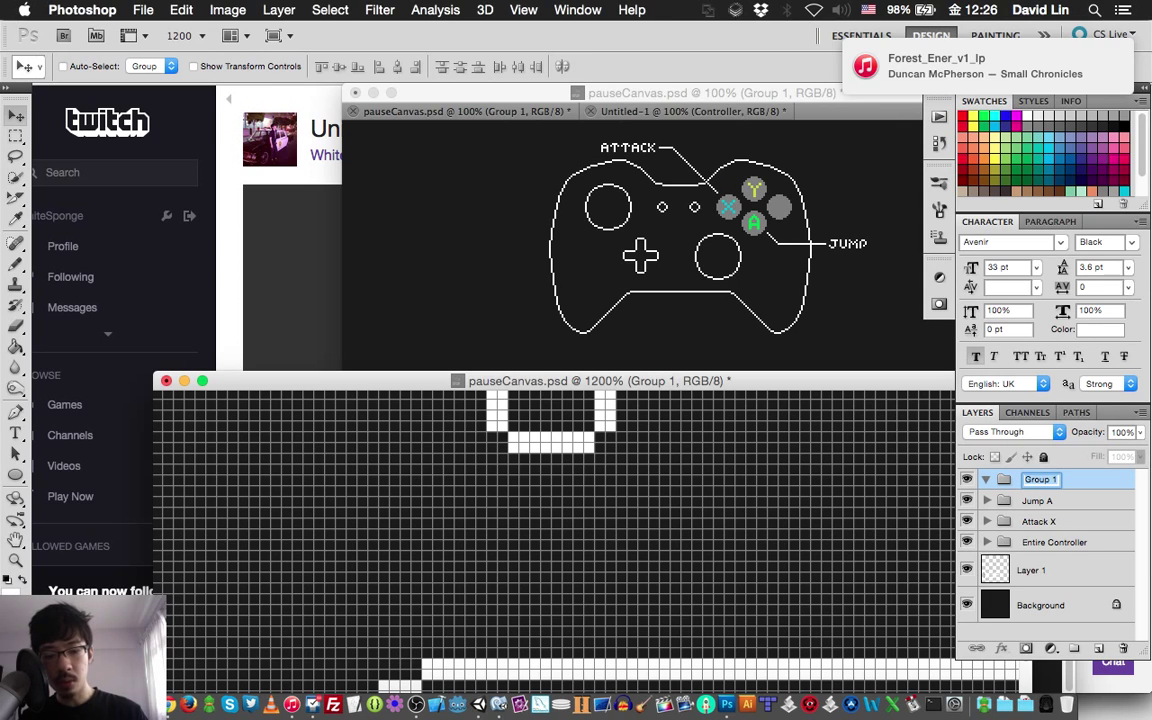
{"action": "type", "text": "Move"}
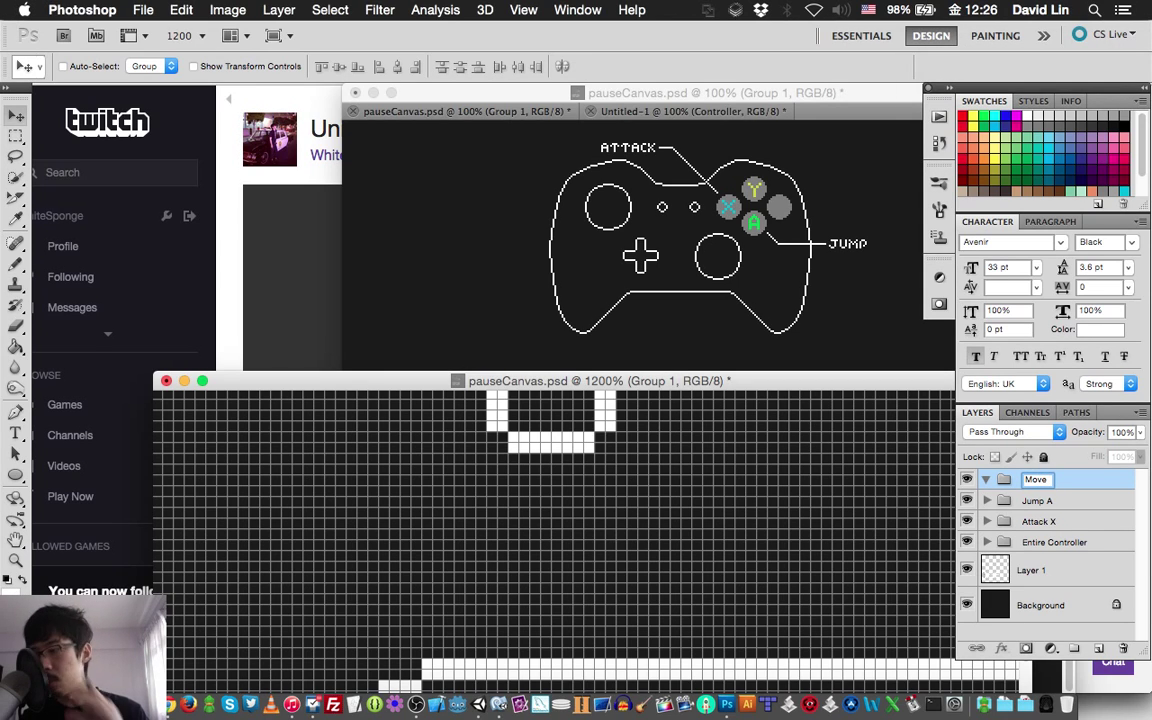
{"action": "type", "text": " P"}
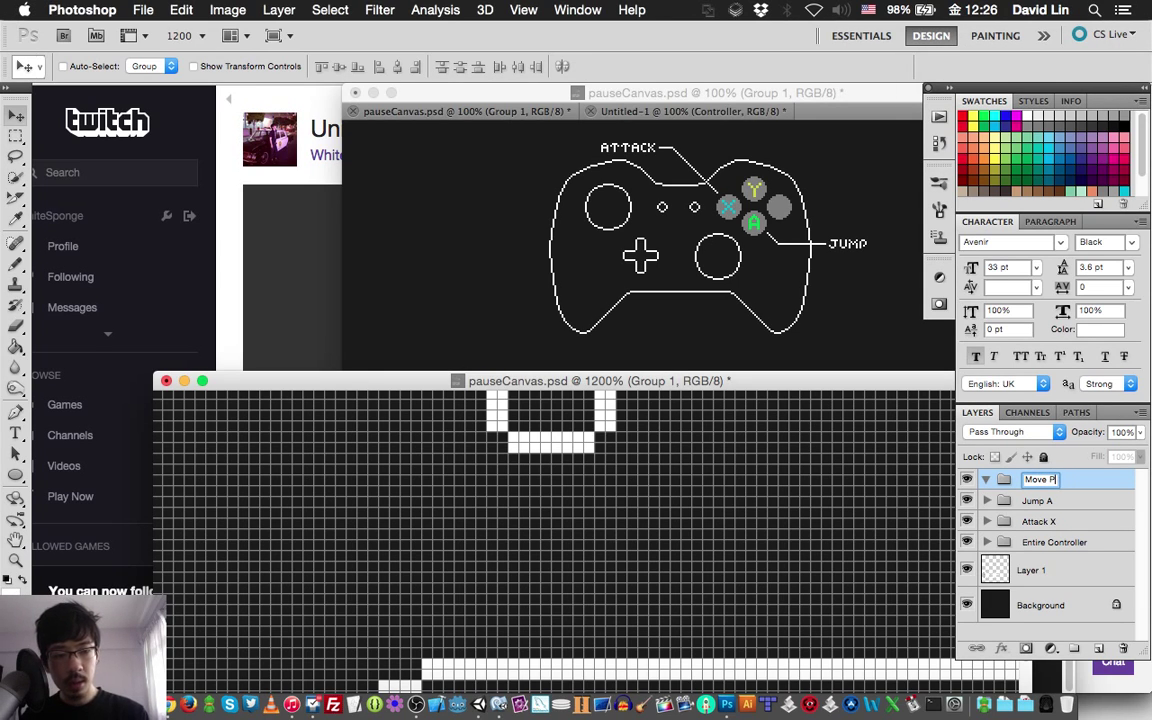
{"action": "key", "text": "BackSpace"}
{"action": "type", "text": "Dp"}
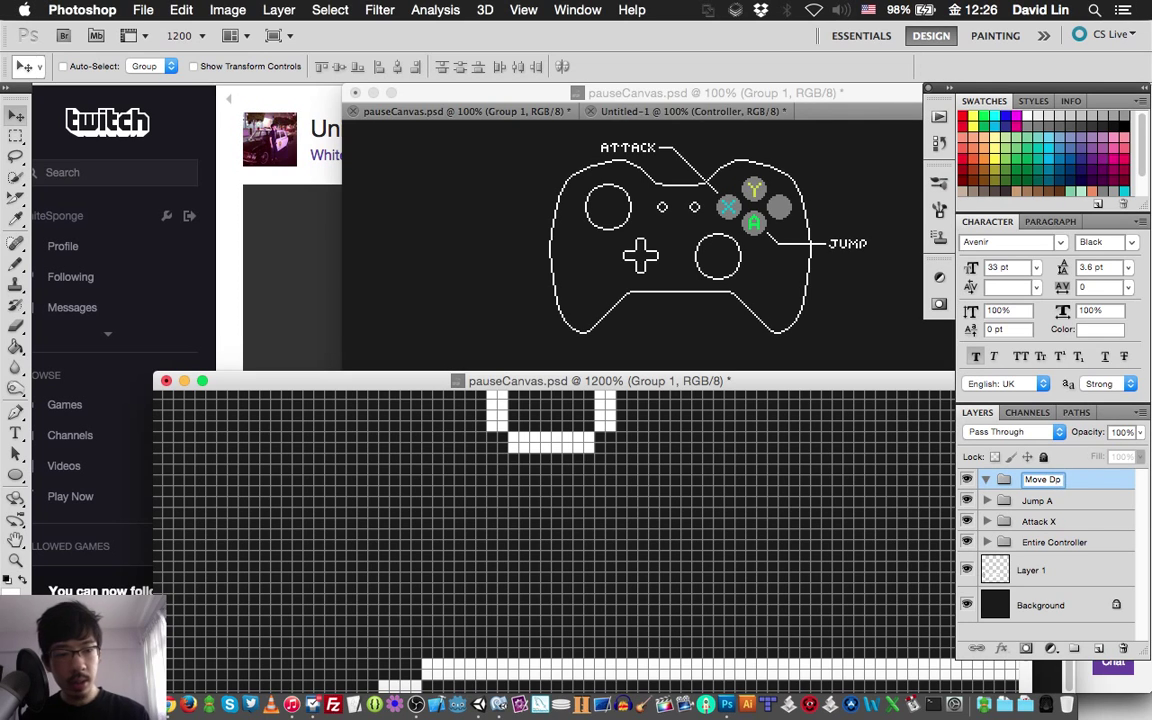
{"action": "key", "text": "BackSpace"}
{"action": "type", "text": "Pad"}
{"action": "key", "text": "Return"}
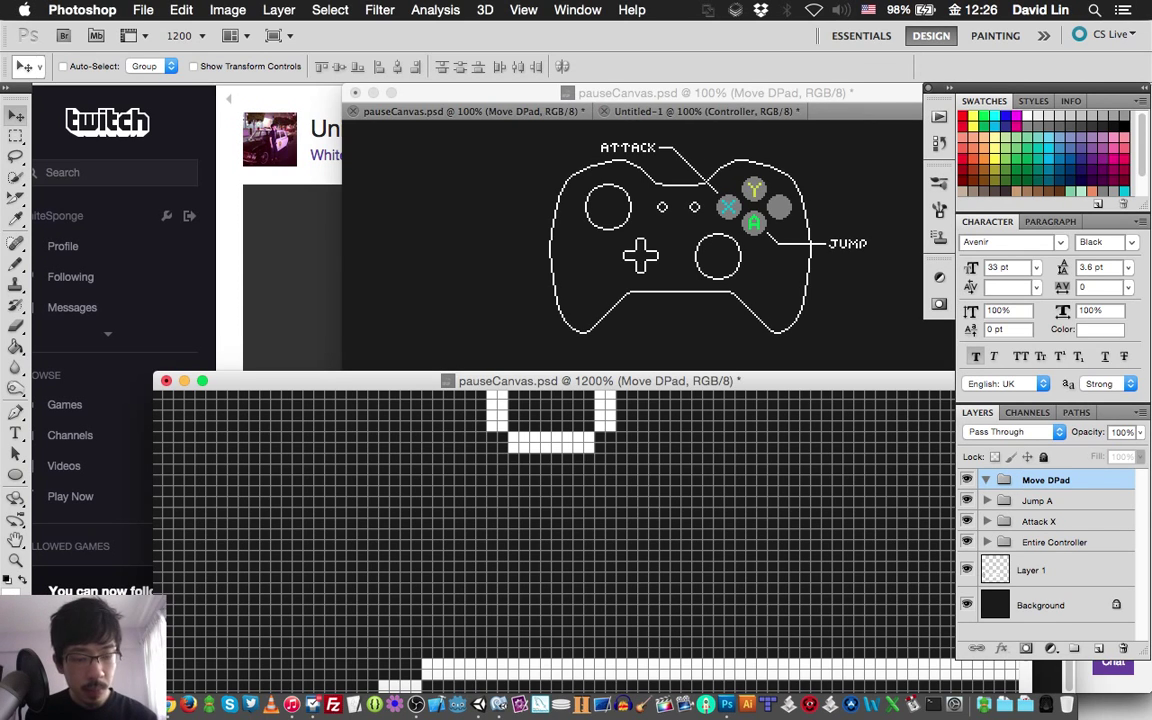
{"action": "key", "text": "super+shift+n"}
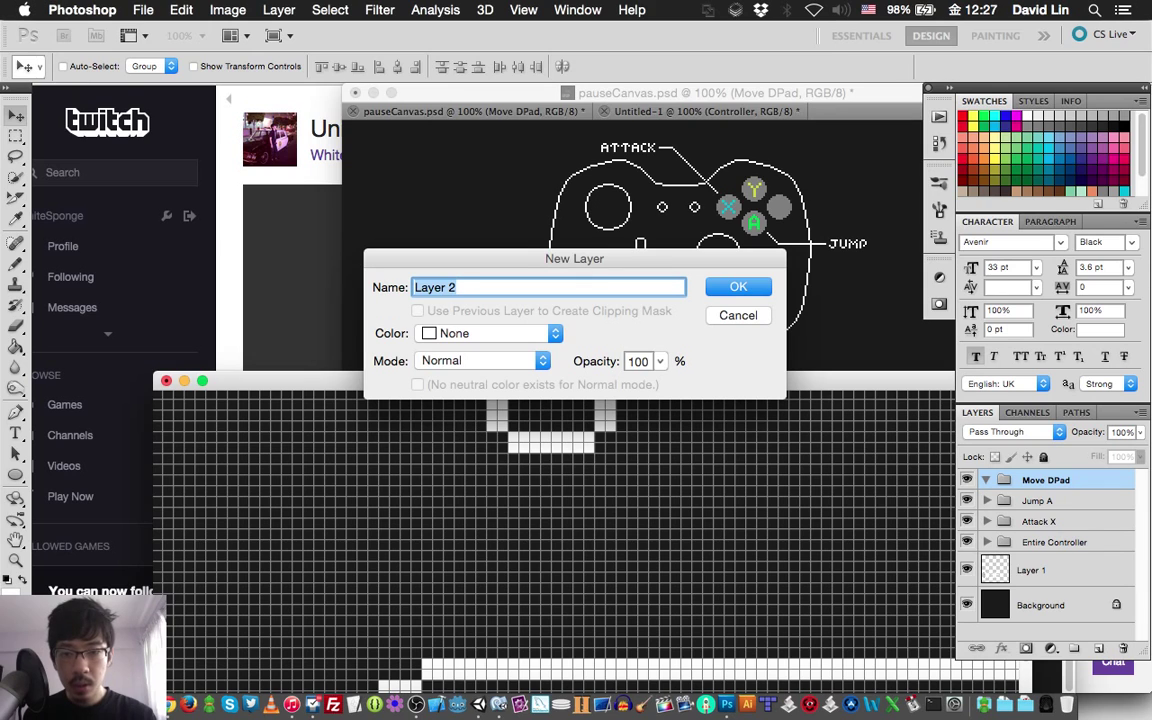
Step: Name the new layer 'line base' and switch to the Pencil tool
{"action": "type", "text": "line base"}
{"action": "key", "text": "Return"}
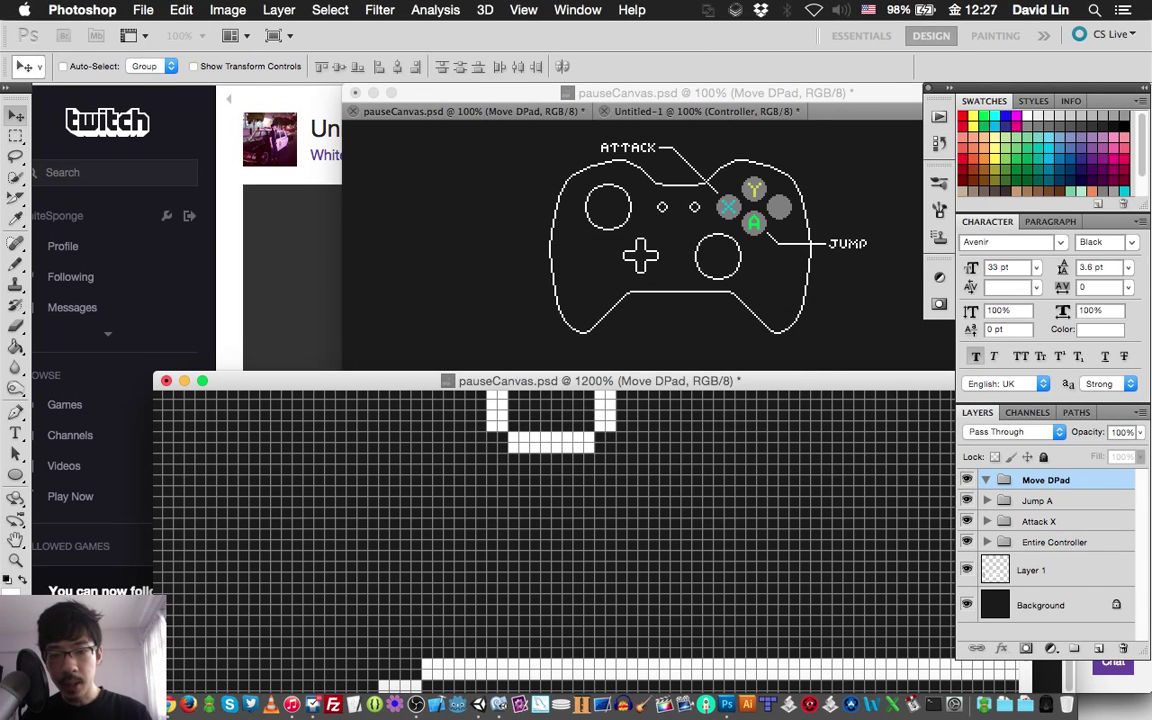
{"action": "key", "text": "b"}
Step: Save the pause canvas and bring the Twitch stream in Chrome to the front
{"action": "scroll", "coordinate": [555, 540], "scroll_direction": "down", "scroll_amount": 2}
{"action": "scroll", "coordinate": [555, 540], "scroll_direction": "right", "scroll_amount": 3}
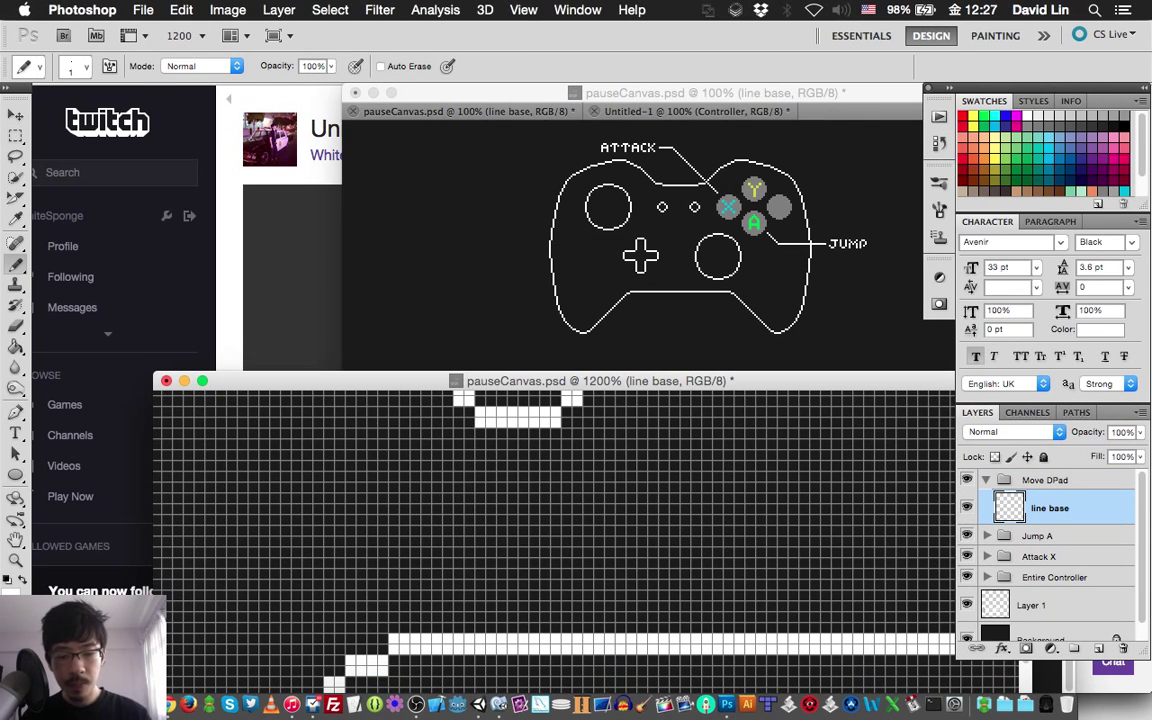
{"action": "key", "text": "super+s"}
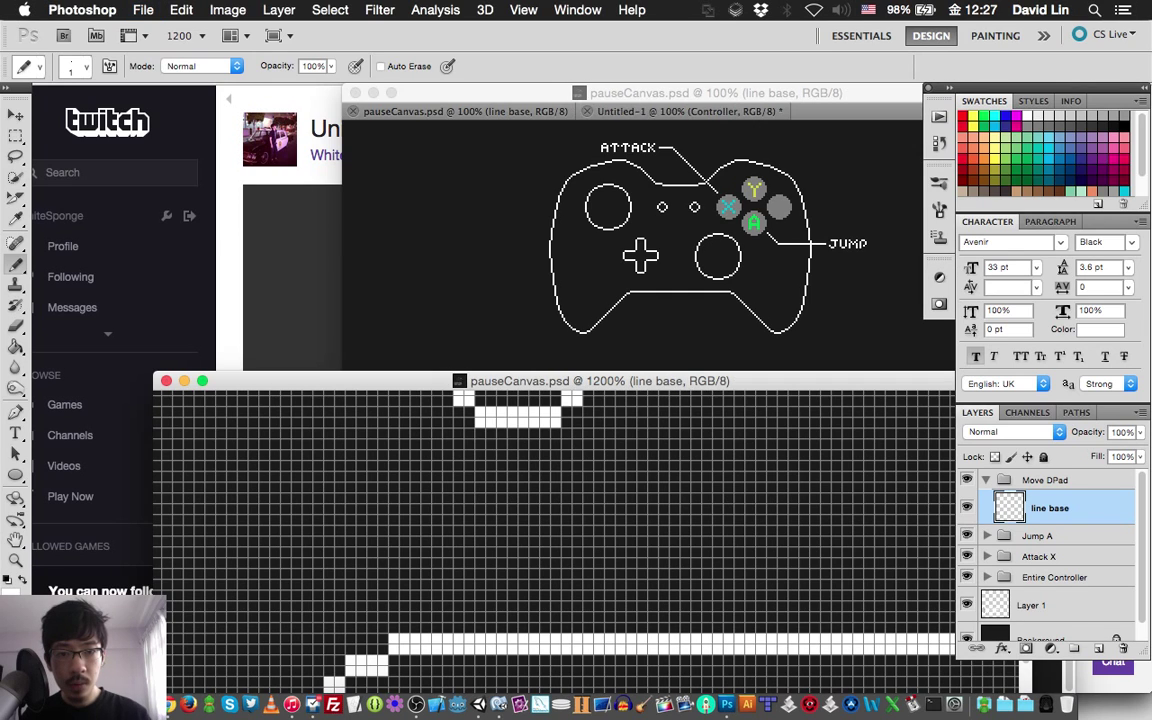
{"action": "key", "text": "super+Tab"}
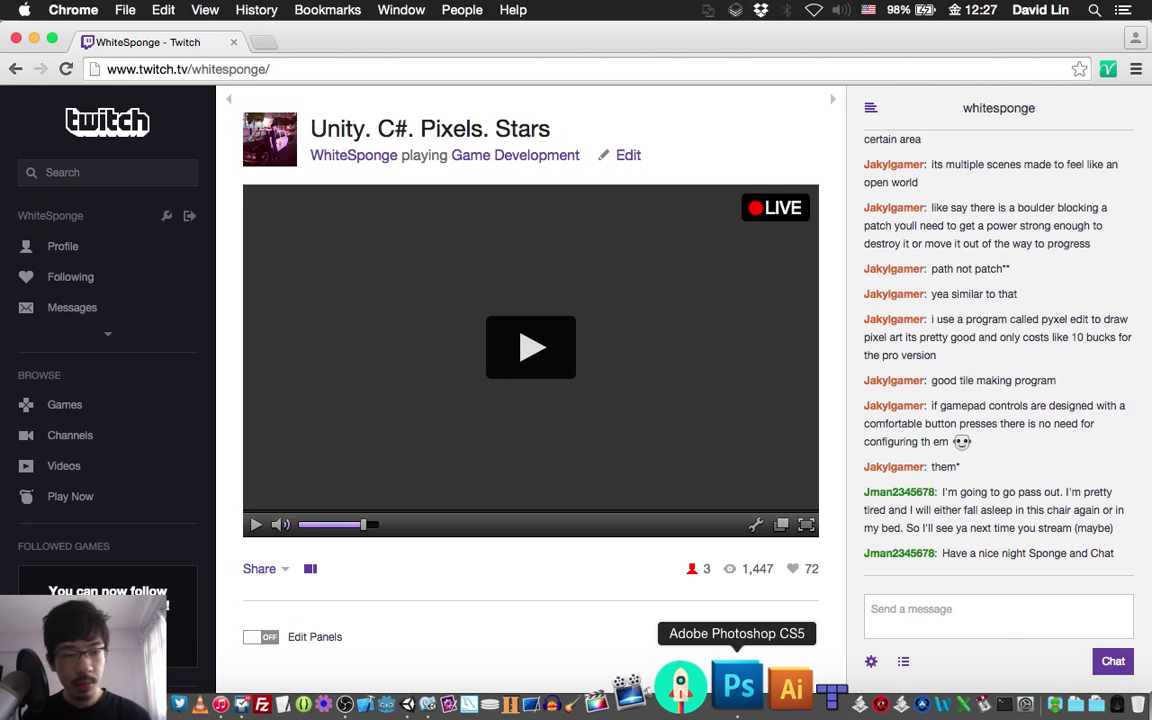
Step: Return to Photoshop and scroll the view to the area below the D-pad
{"action": "left_click", "coordinate": [738, 686]}
{"action": "scroll", "coordinate": [555, 540], "scroll_direction": "down", "scroll_amount": 2}
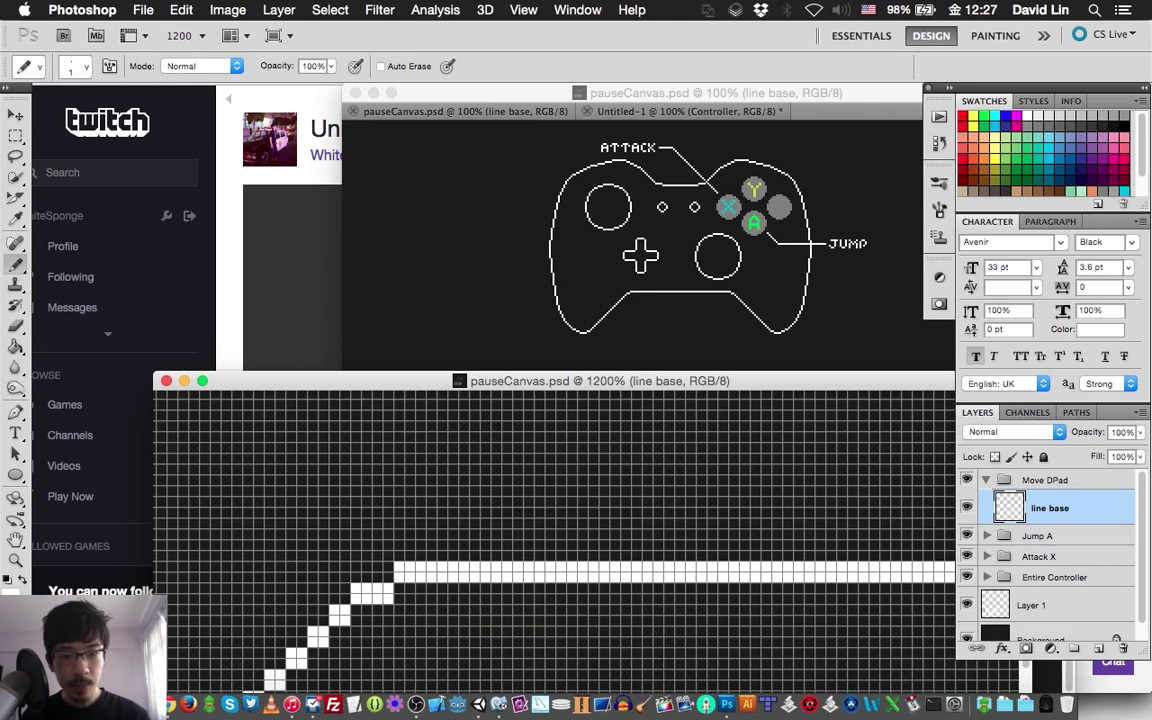
{"action": "scroll", "coordinate": [555, 540], "scroll_direction": "down", "scroll_amount": 3}
{"action": "scroll", "coordinate": [555, 540], "scroll_direction": "up", "scroll_amount": 1}
{"action": "scroll", "coordinate": [555, 540], "scroll_direction": "up", "scroll_amount": 3}
{"action": "scroll", "coordinate": [555, 540], "scroll_direction": "up", "scroll_amount": 2}
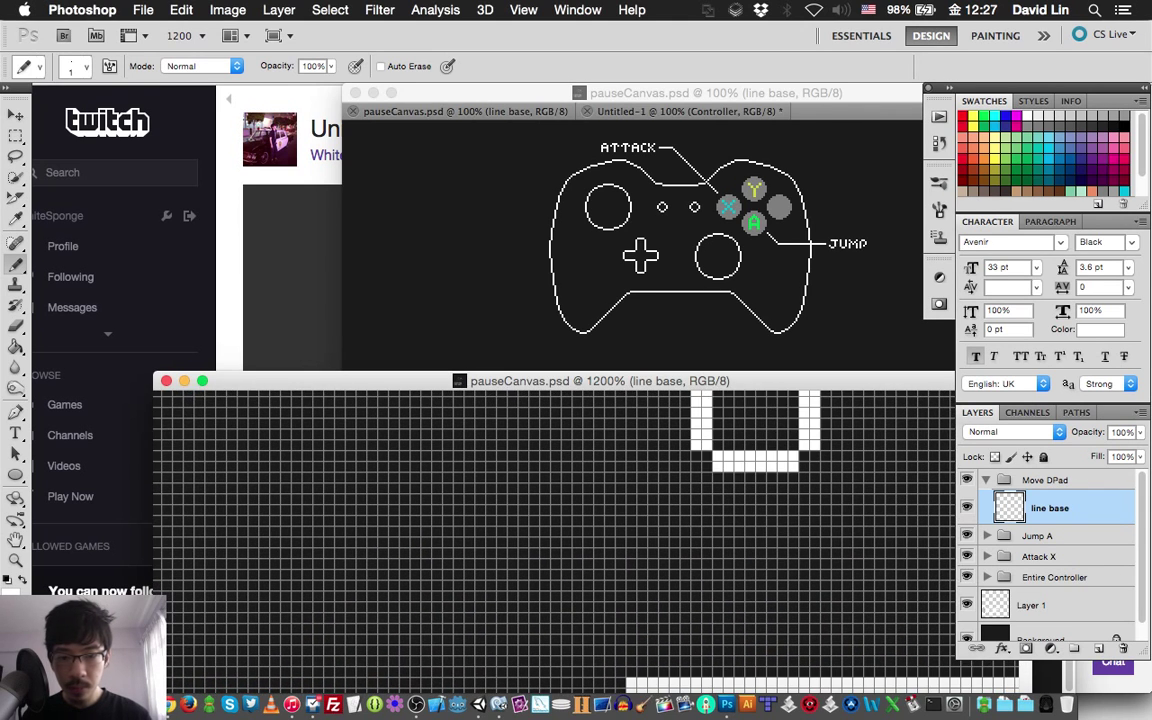
{"action": "scroll", "coordinate": [555, 540], "scroll_direction": "right", "scroll_amount": 3}
{"action": "scroll", "coordinate": [555, 540], "scroll_direction": "right", "scroll_amount": 2}
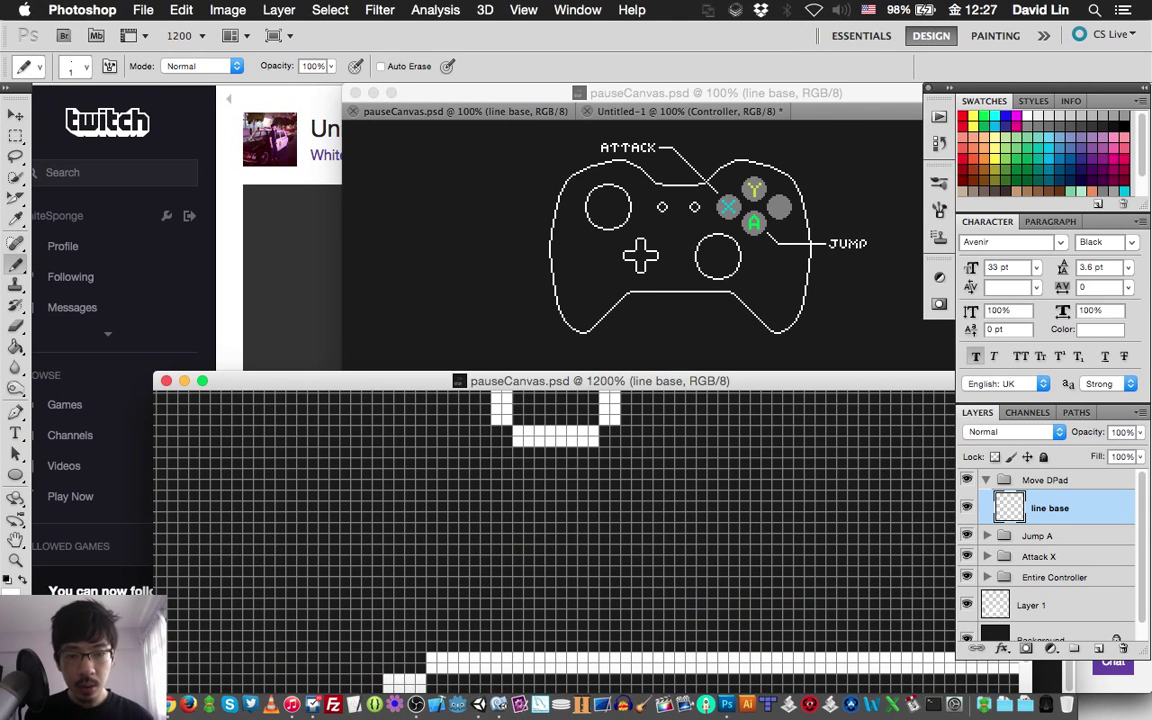
{"action": "scroll", "coordinate": [555, 540], "scroll_direction": "up", "scroll_amount": 2}
{"action": "scroll", "coordinate": [555, 540], "scroll_direction": "right", "scroll_amount": 1}
{"action": "scroll", "coordinate": [555, 540], "scroll_direction": "right", "scroll_amount": 1}
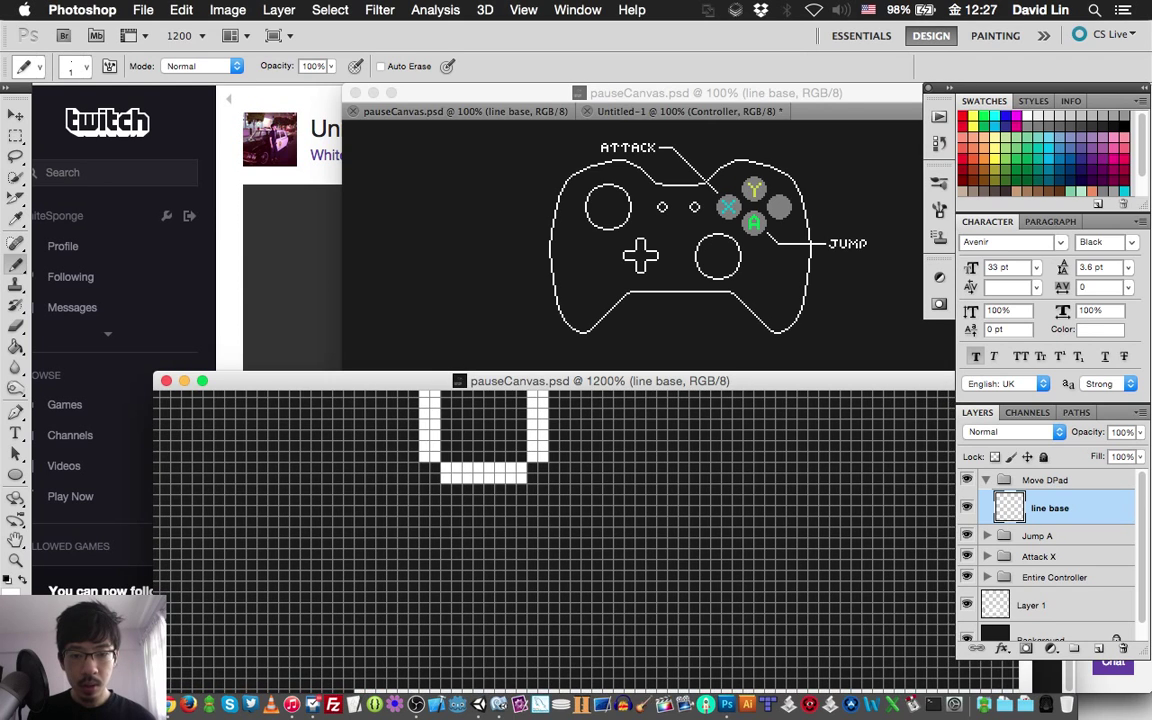
{"action": "scroll", "coordinate": [555, 540], "scroll_direction": "up", "scroll_amount": 2}
{"action": "scroll", "coordinate": [555, 540], "scroll_direction": "right", "scroll_amount": 2}
{"action": "scroll", "coordinate": [555, 540], "scroll_direction": "up", "scroll_amount": 1}
{"action": "scroll", "coordinate": [555, 540], "scroll_direction": "right", "scroll_amount": 1}
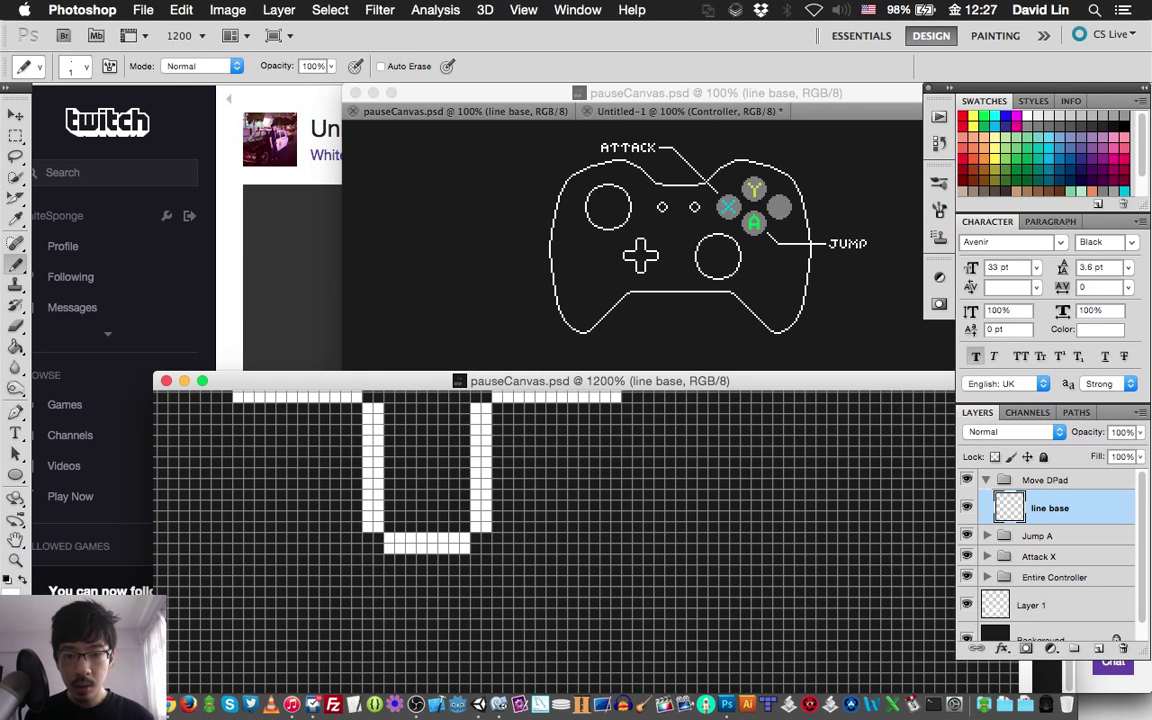
Step: Draw a diagonal pixel staircase callout line running down-right below the D-pad
{"action": "left_click", "coordinate": [571, 481]}
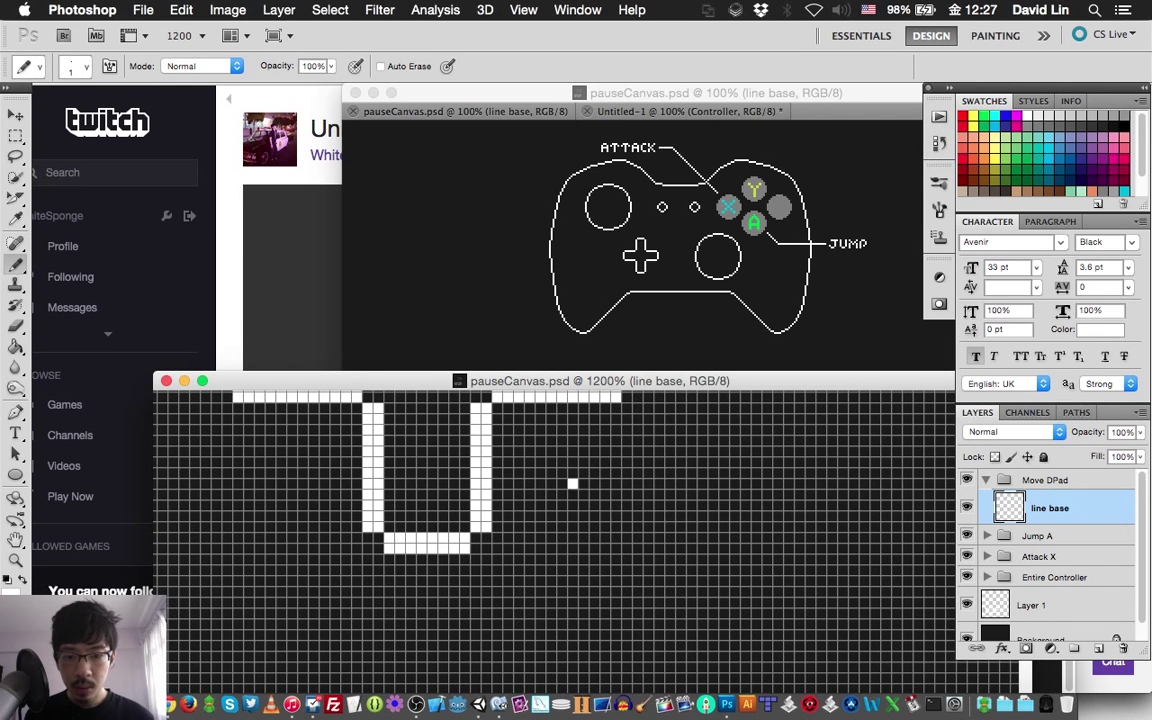
{"action": "left_click_drag", "start_coordinate": [581, 488], "coordinate": [592, 499]}
{"action": "left_click", "coordinate": [588, 504]}
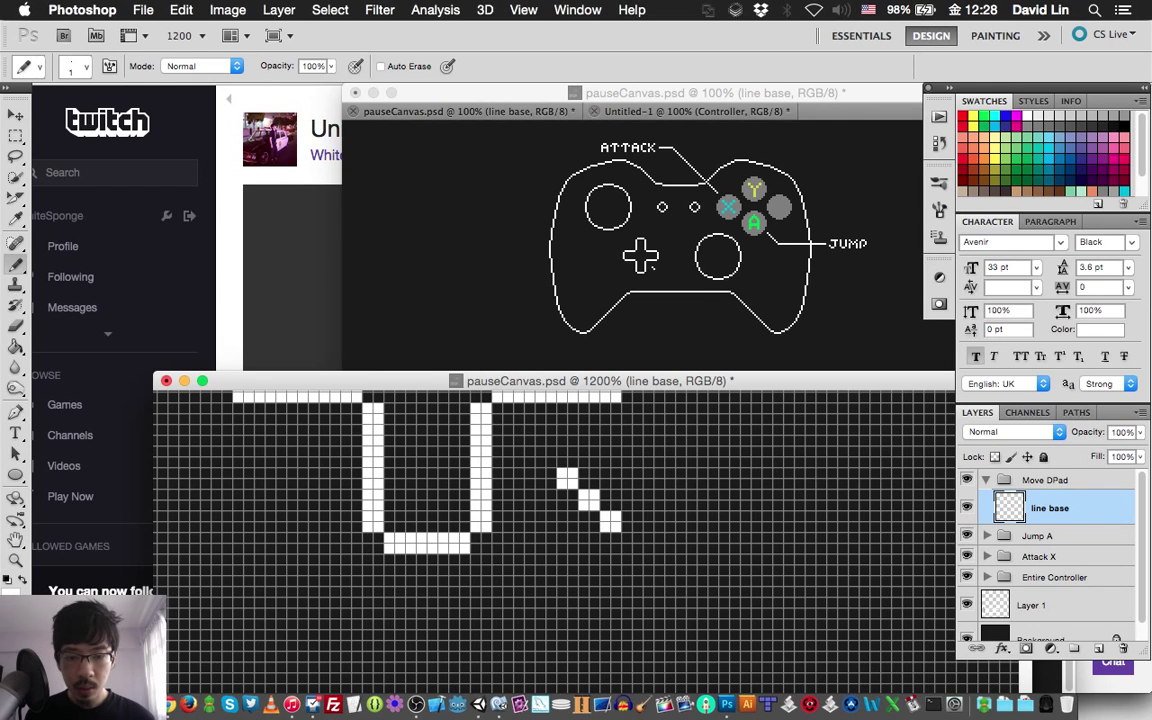
{"action": "left_click", "coordinate": [615, 526]}
{"action": "left_click", "coordinate": [621, 531]}
{"action": "left_click", "coordinate": [632, 543]}
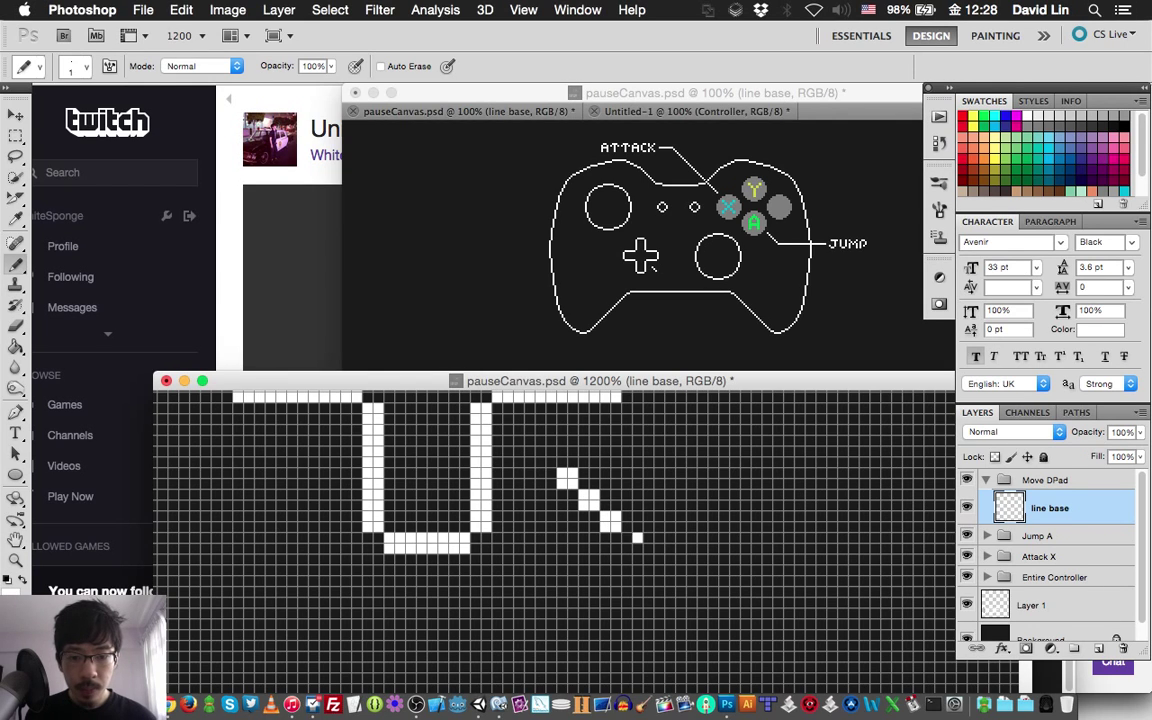
{"action": "left_click", "coordinate": [589, 508]}
{"action": "left_click", "coordinate": [608, 532]}
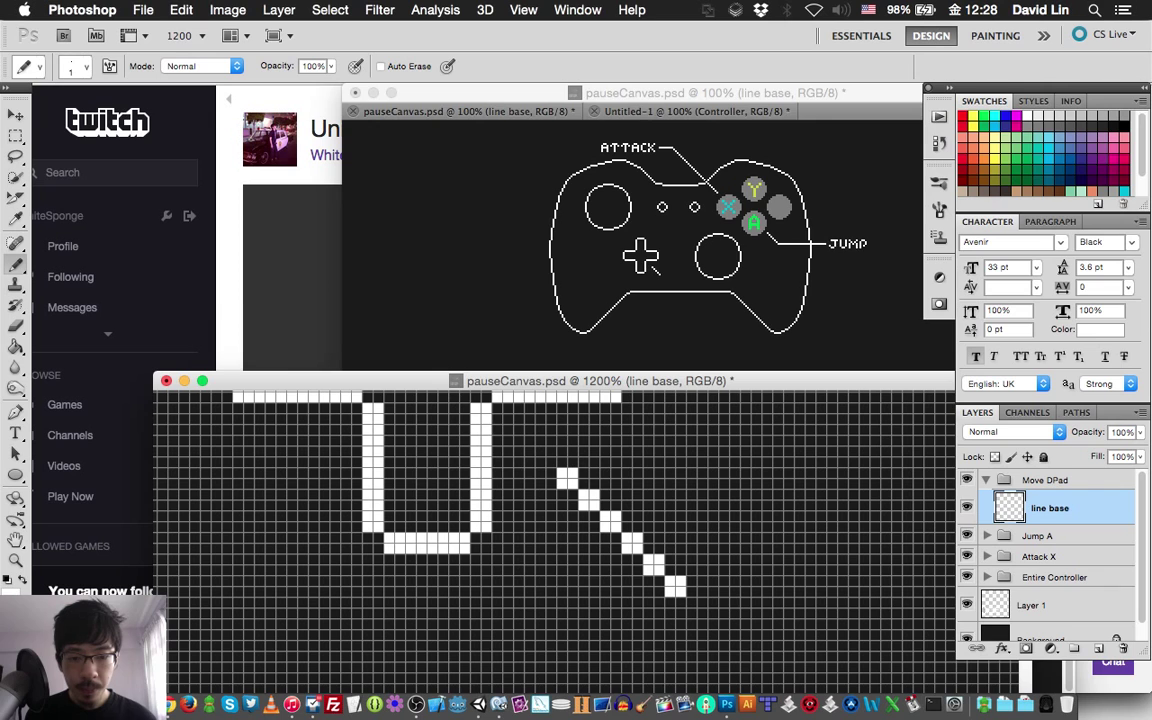
{"action": "left_click", "coordinate": [697, 607]}
{"action": "left_click", "coordinate": [632, 542]}
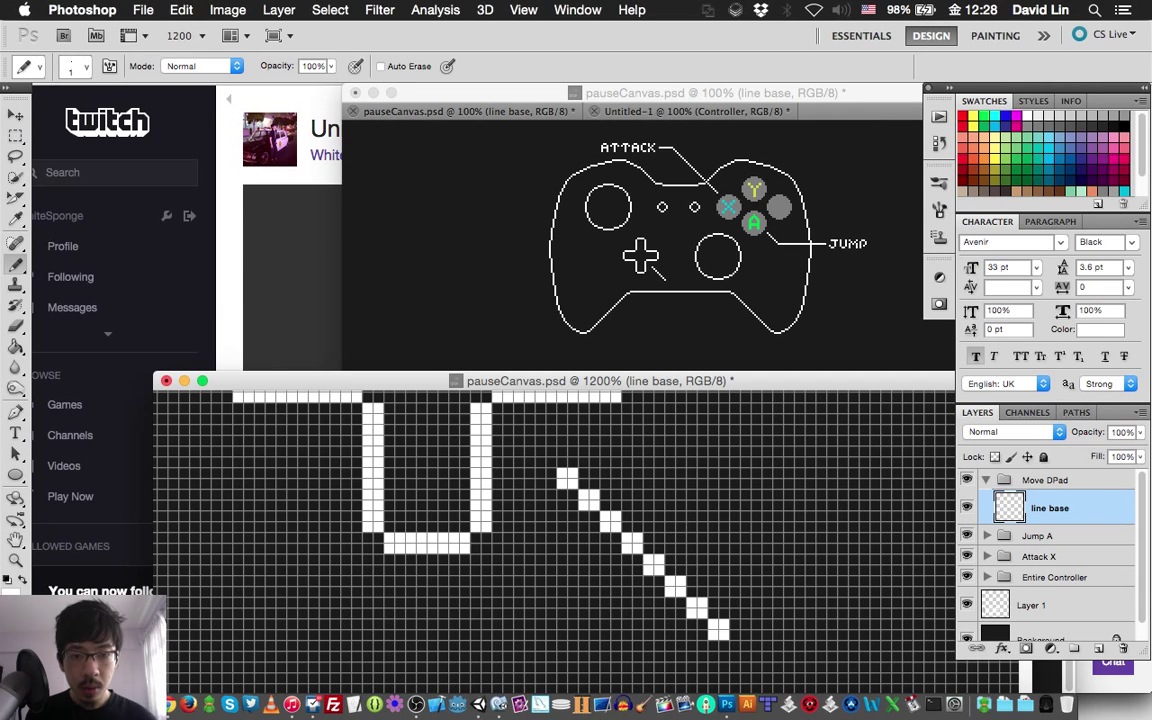
Step: Undo three blocks of the diagonal line, then restore one at its end
{"action": "scroll", "coordinate": [555, 530], "scroll_direction": "down", "scroll_amount": 5}
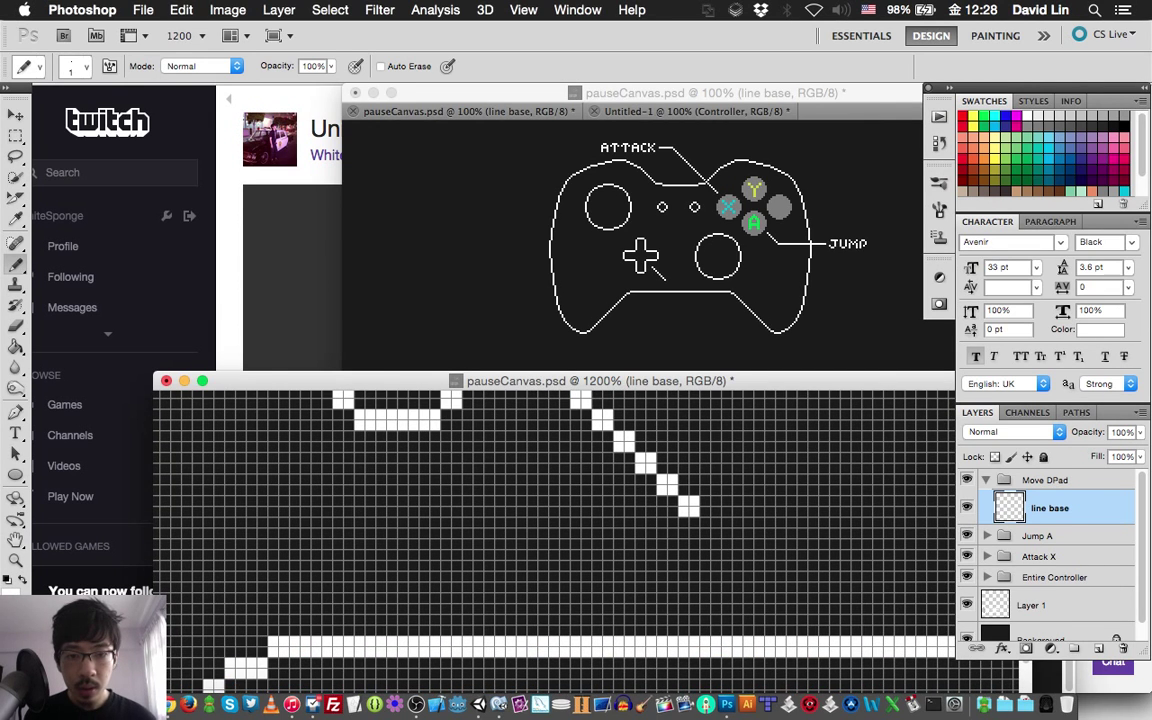
{"action": "key", "text": "super+alt+z"}
{"action": "key", "text": "super+alt+z"}
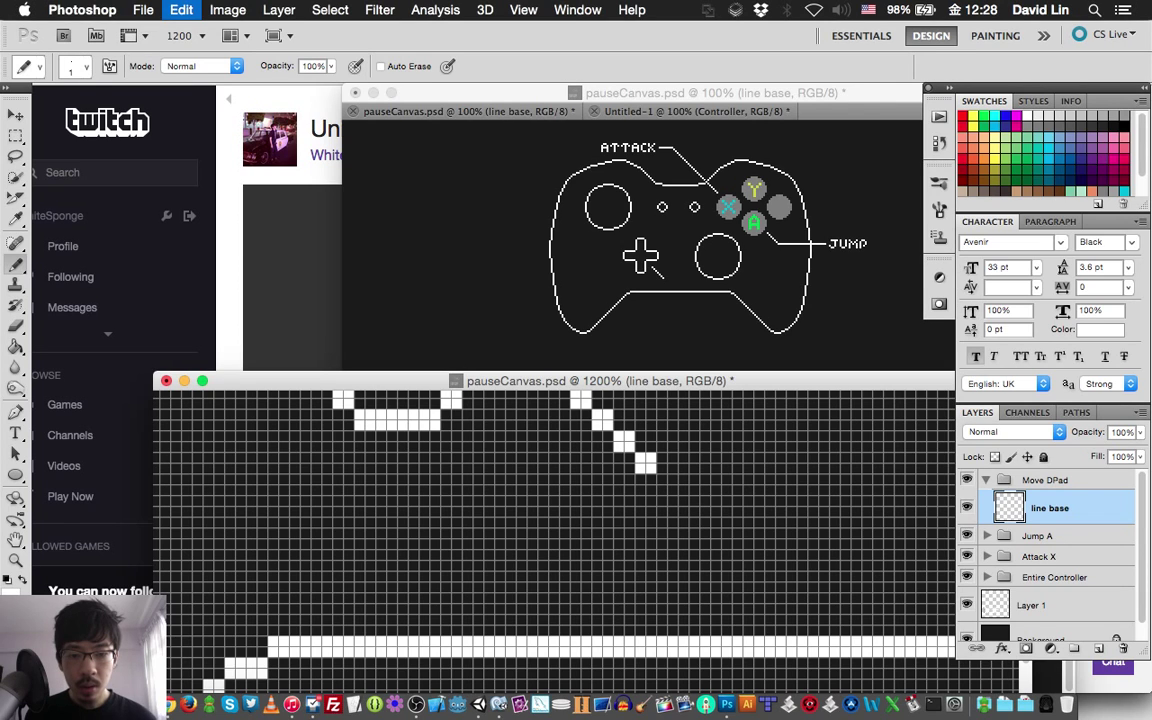
{"action": "key", "text": "super+alt+z"}
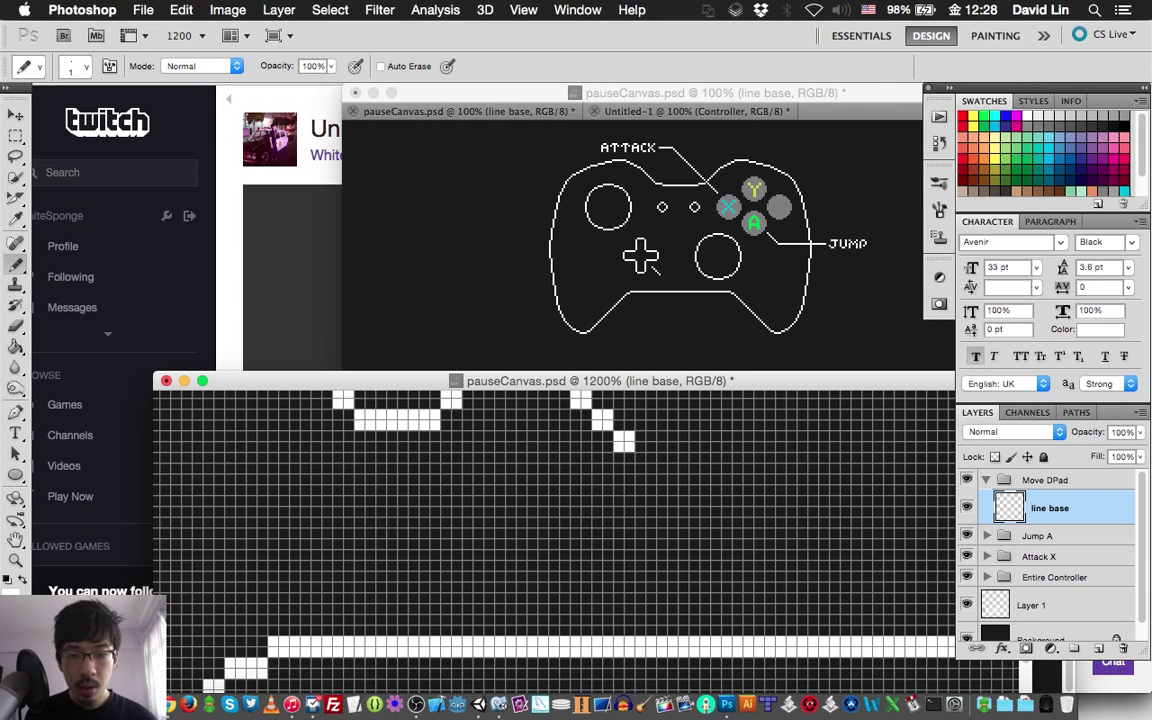
{"action": "key", "text": "super+alt+z"}
{"action": "key", "text": "super+shift+z"}
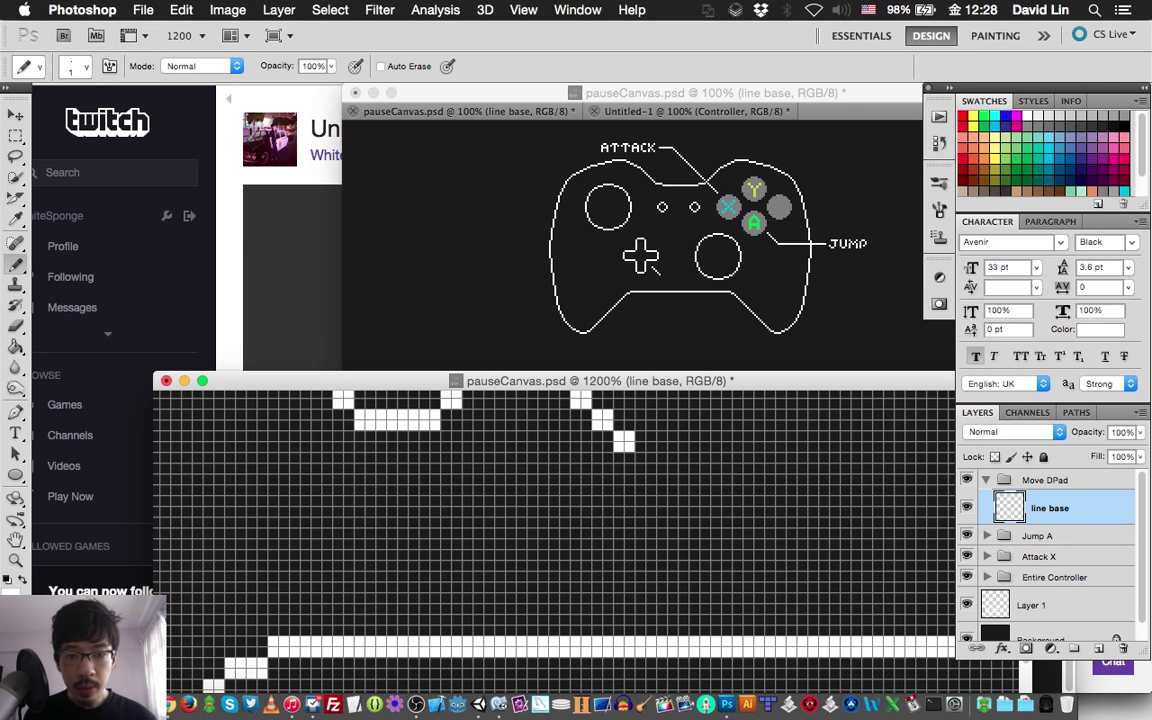
Step: Draw a two-pixel-wide vertical callout line extending down from the D-pad
{"action": "left_click_drag", "start_coordinate": [623, 452], "coordinate": [623, 470]}
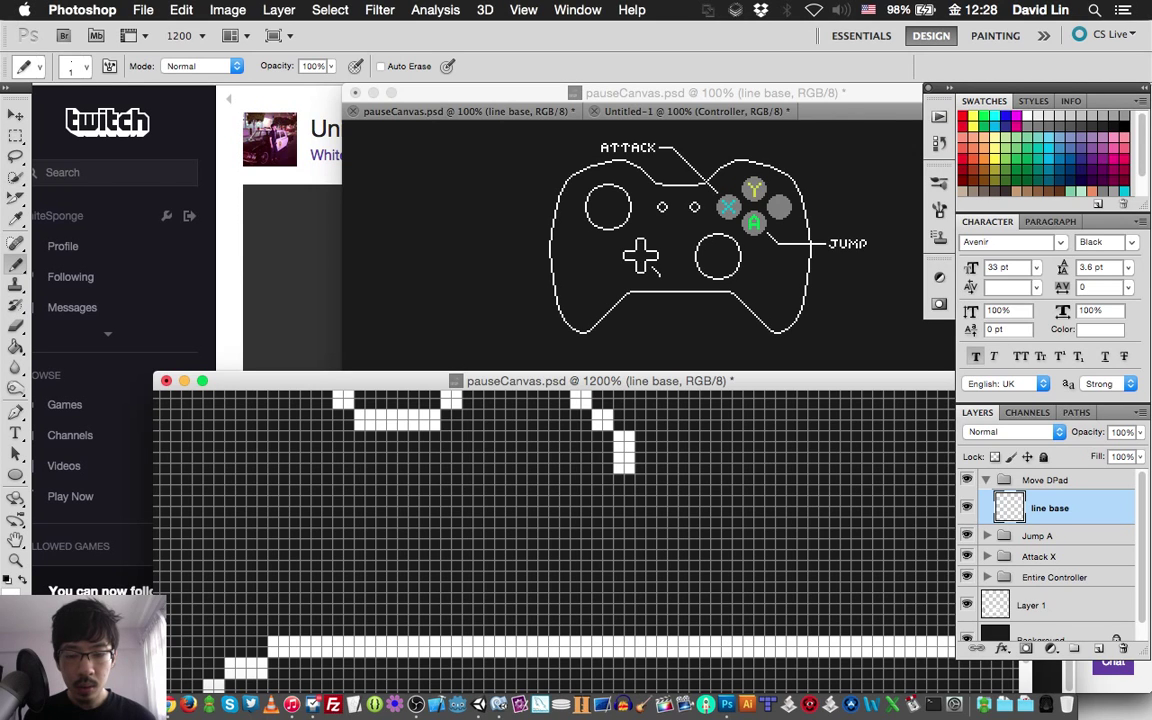
{"action": "scroll", "coordinate": [555, 540], "scroll_direction": "down", "scroll_amount": 1}
{"action": "scroll", "coordinate": [555, 540], "scroll_direction": "down", "scroll_amount": 1}
{"action": "left_click", "coordinate": [629, 622], "text": "shift"}
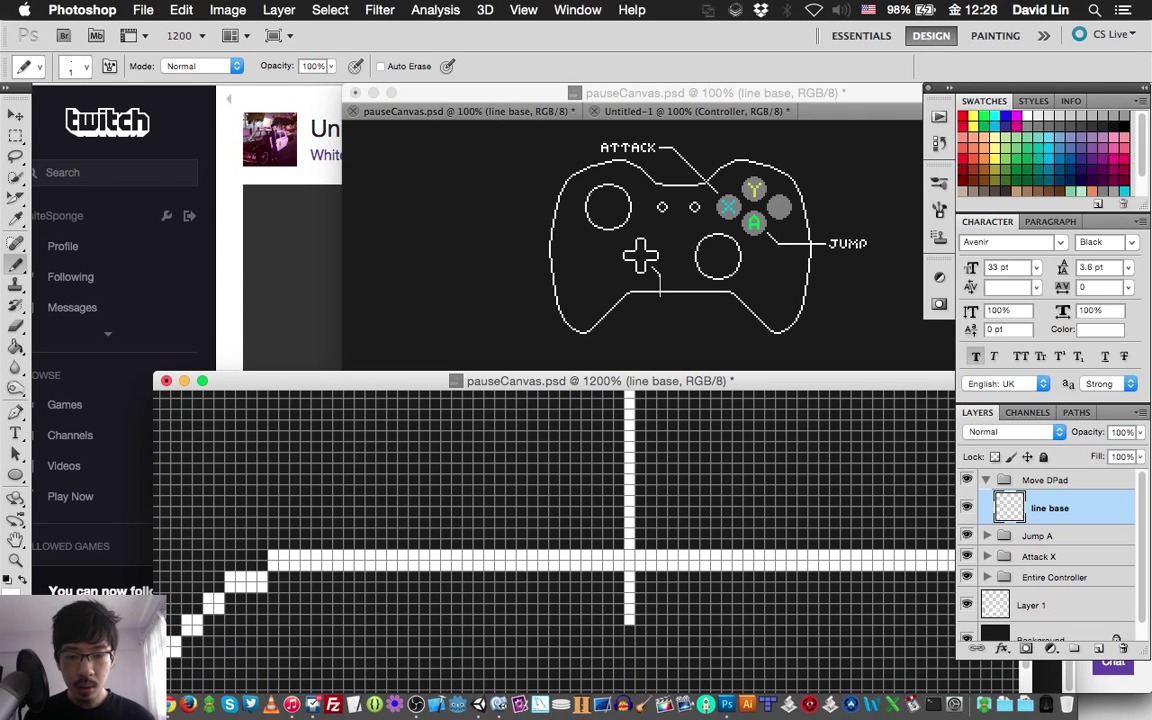
{"action": "scroll", "coordinate": [555, 540], "scroll_direction": "up", "scroll_amount": 1}
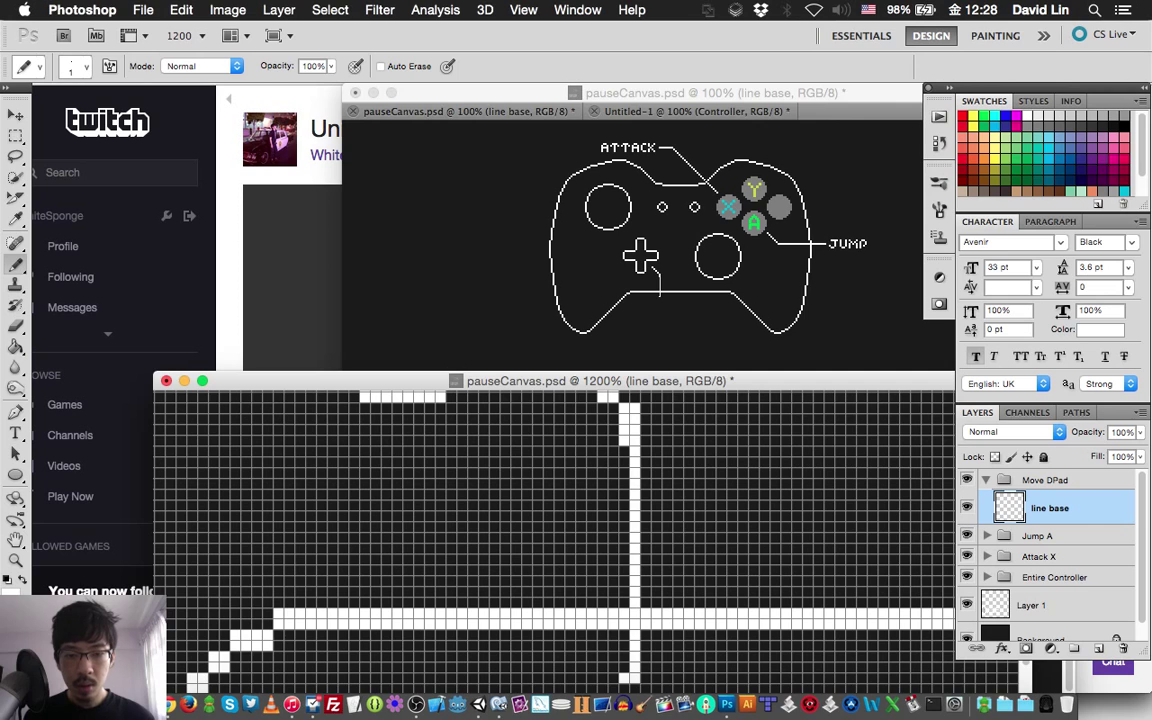
{"action": "left_click", "coordinate": [624, 678], "text": "shift"}
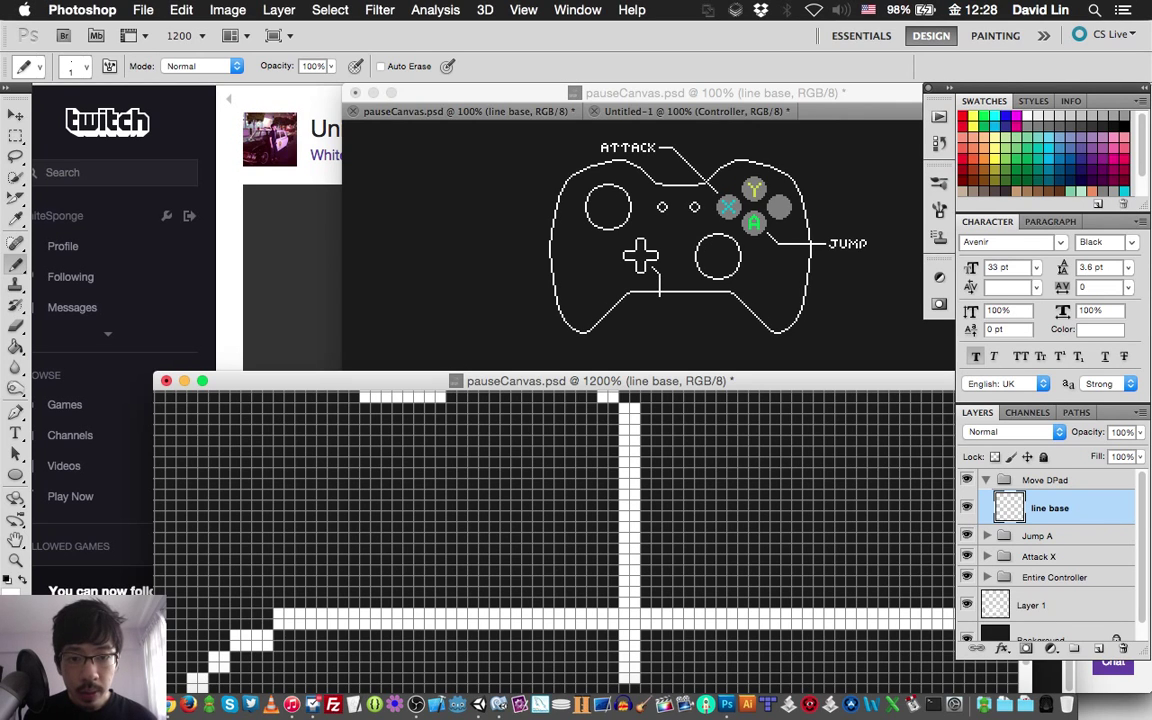
{"action": "scroll", "coordinate": [555, 540], "scroll_direction": "down", "scroll_amount": 2}
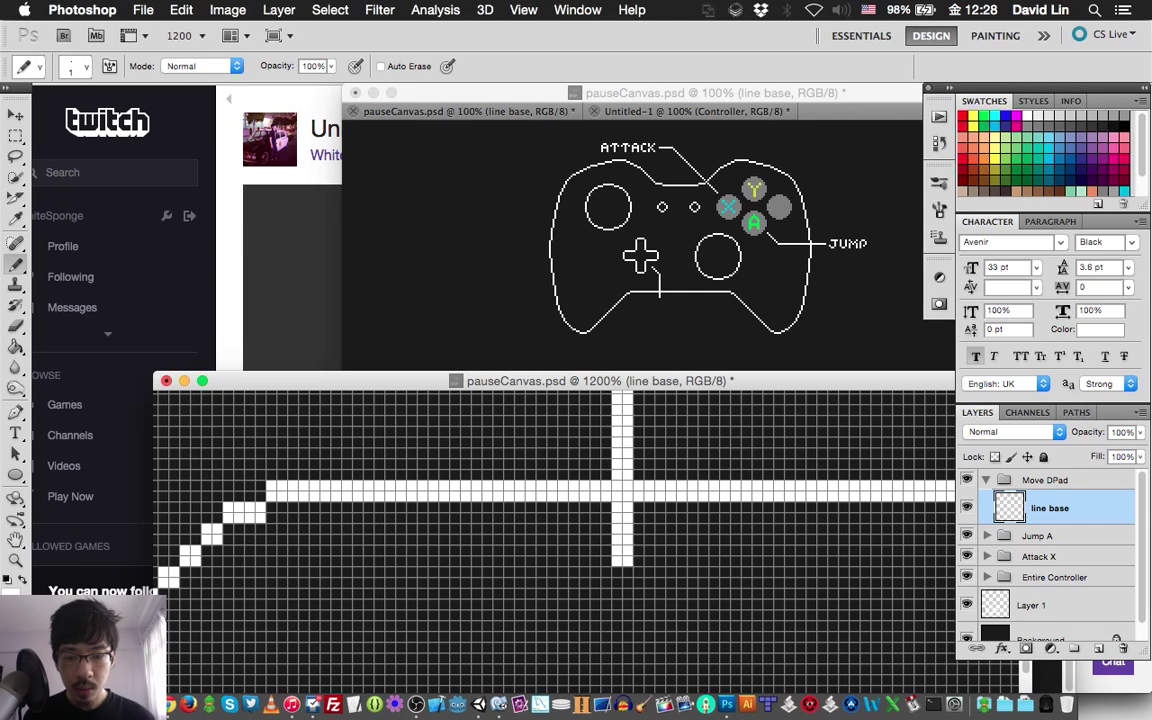
{"action": "mouse_move", "coordinate": [622, 566]}
{"action": "left_mouse_down"}
{"action": "mouse_move", "coordinate": [622, 596]}
{"action": "mouse_move", "coordinate": [638, 604]}
{"action": "mouse_move", "coordinate": [622, 612]}
{"action": "mouse_move", "coordinate": [622, 672]}
{"action": "left_mouse_up"}
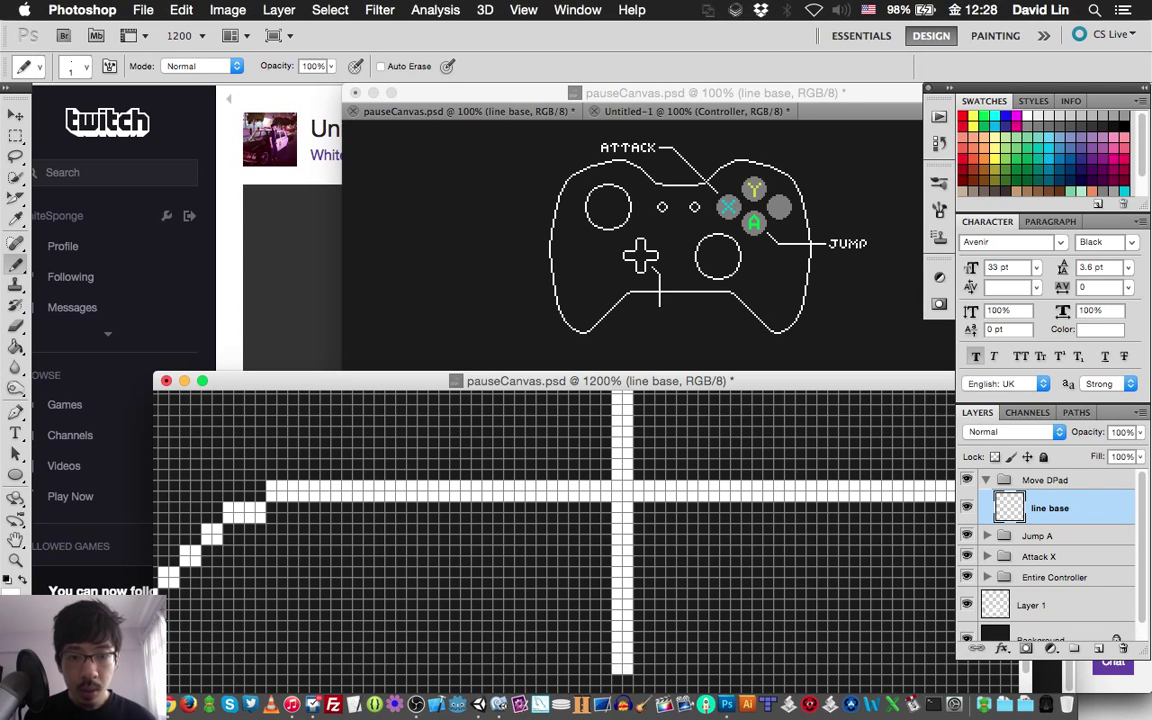
Step: Undo the last line extension and nudge the callout line one pixel right
{"action": "scroll", "coordinate": [555, 520], "scroll_direction": "down", "scroll_amount": 3}
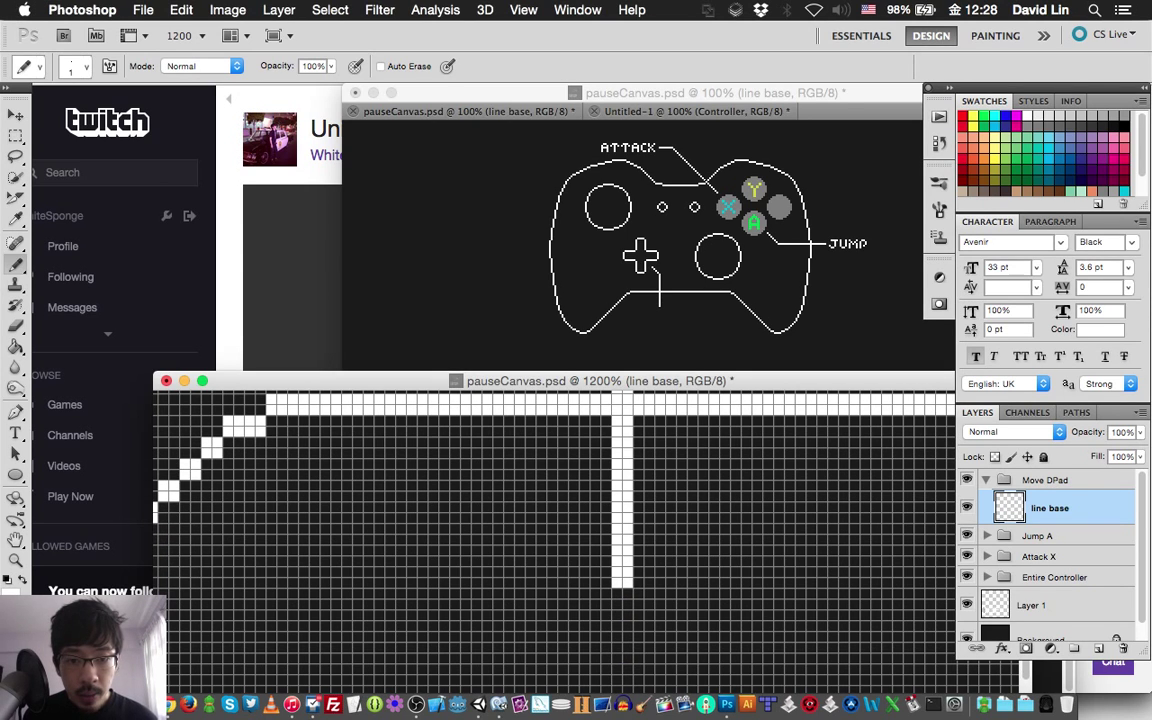
{"action": "key", "text": "ctrl+alt+z"}
{"action": "key", "text": "ctrl+alt+z"}
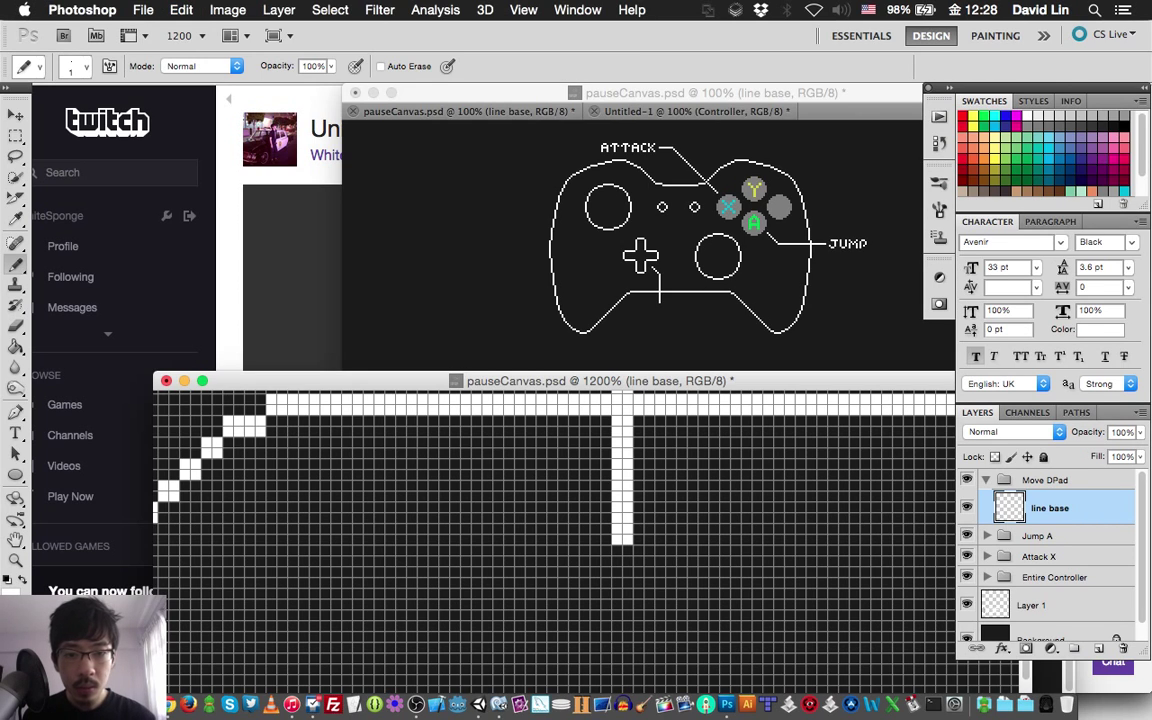
{"action": "key", "text": "ctrl+shift+z"}
{"action": "key", "text": "v"}
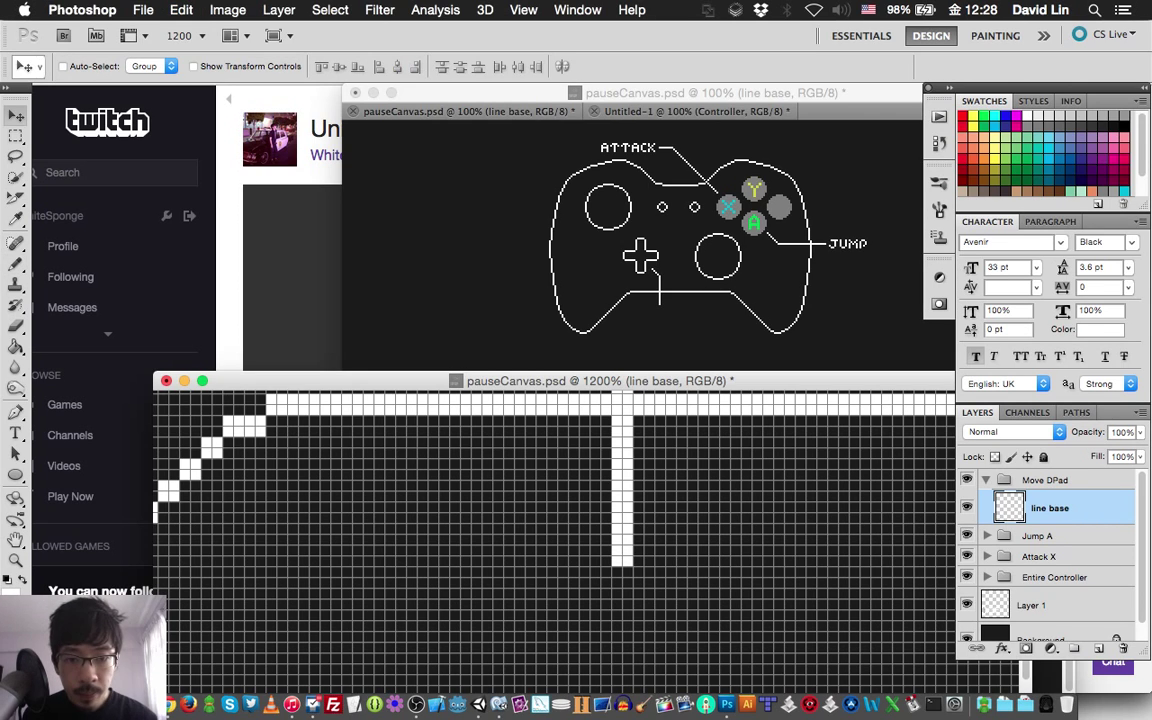
{"action": "key", "text": "Right"}
{"action": "key", "text": "Right"}
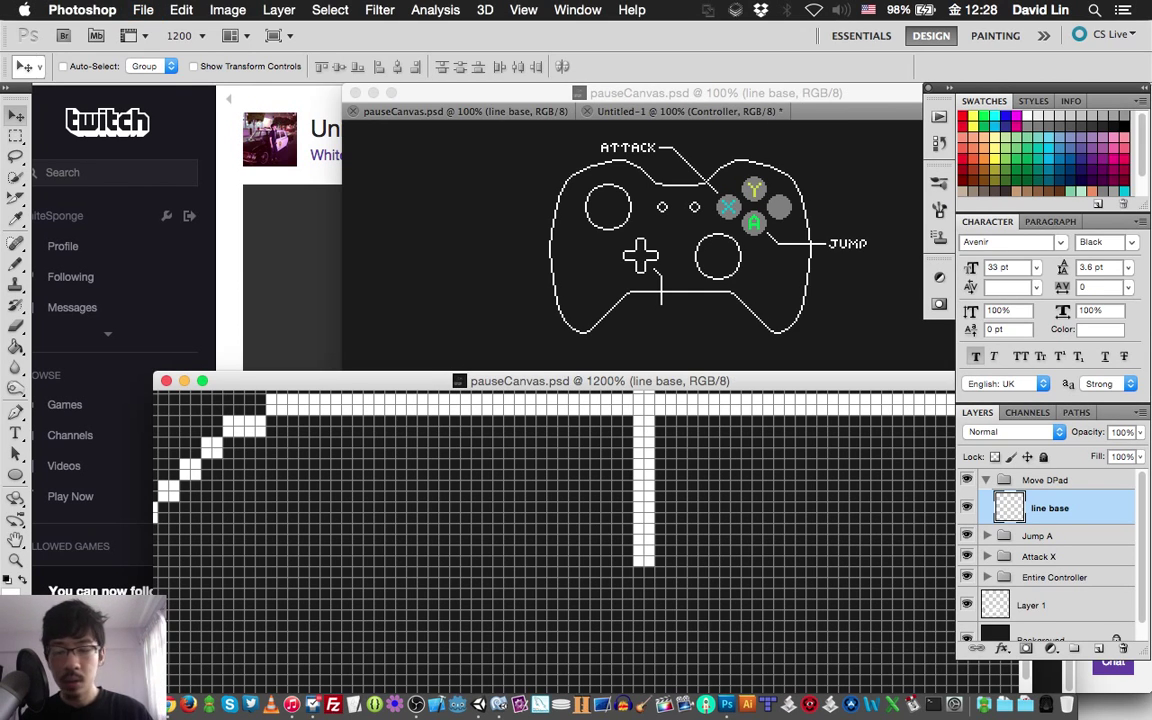
{"action": "key", "text": "super+Tab"}
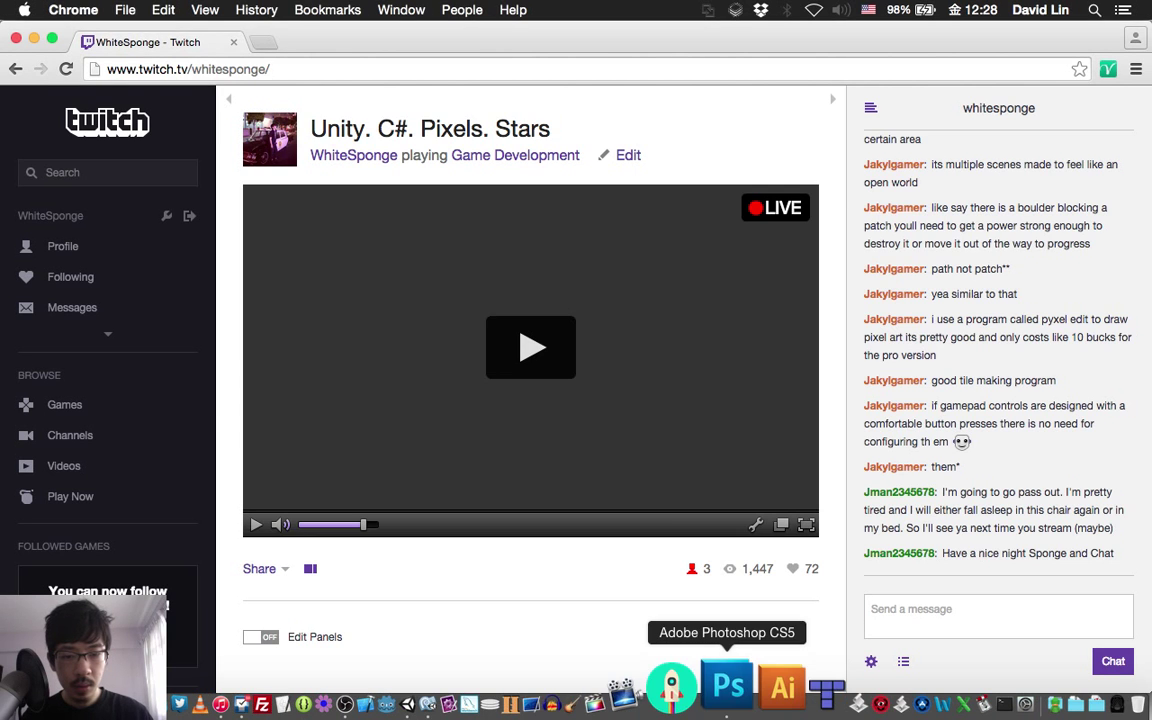
{"action": "left_click", "coordinate": [727, 690]}
Step: Create a new layer named M and switch to the Pencil
{"action": "key", "text": "super+shift+n"}
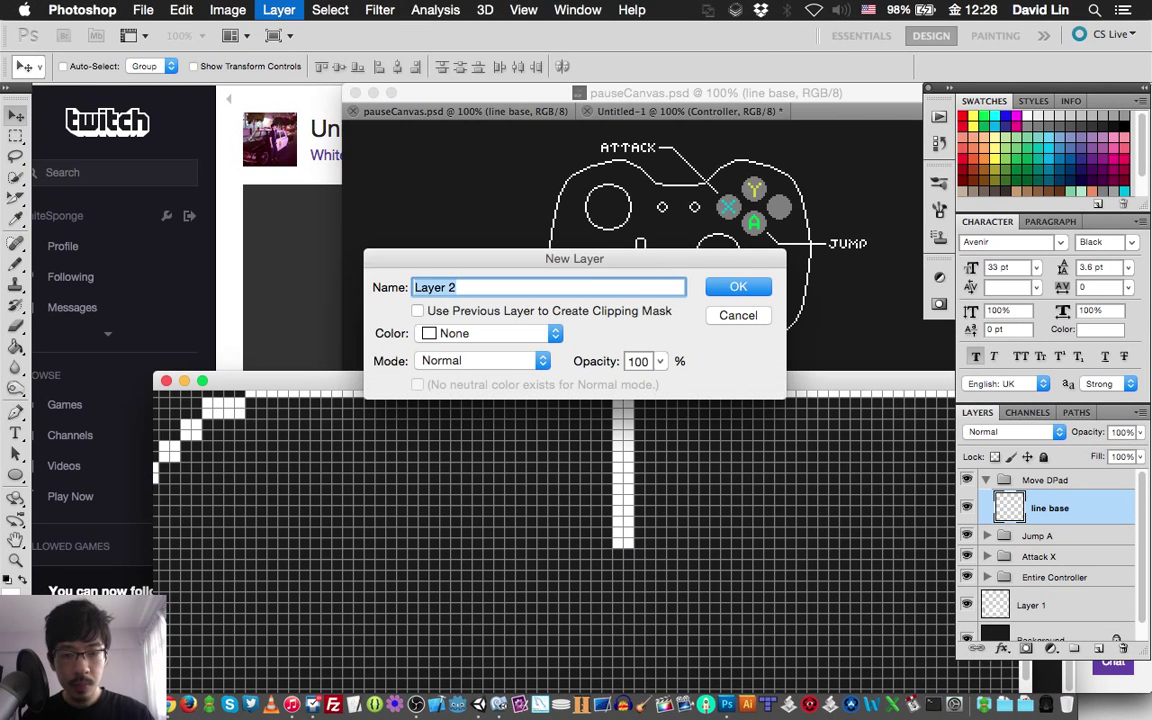
{"action": "type", "text": "M"}
{"action": "key", "text": "Return"}
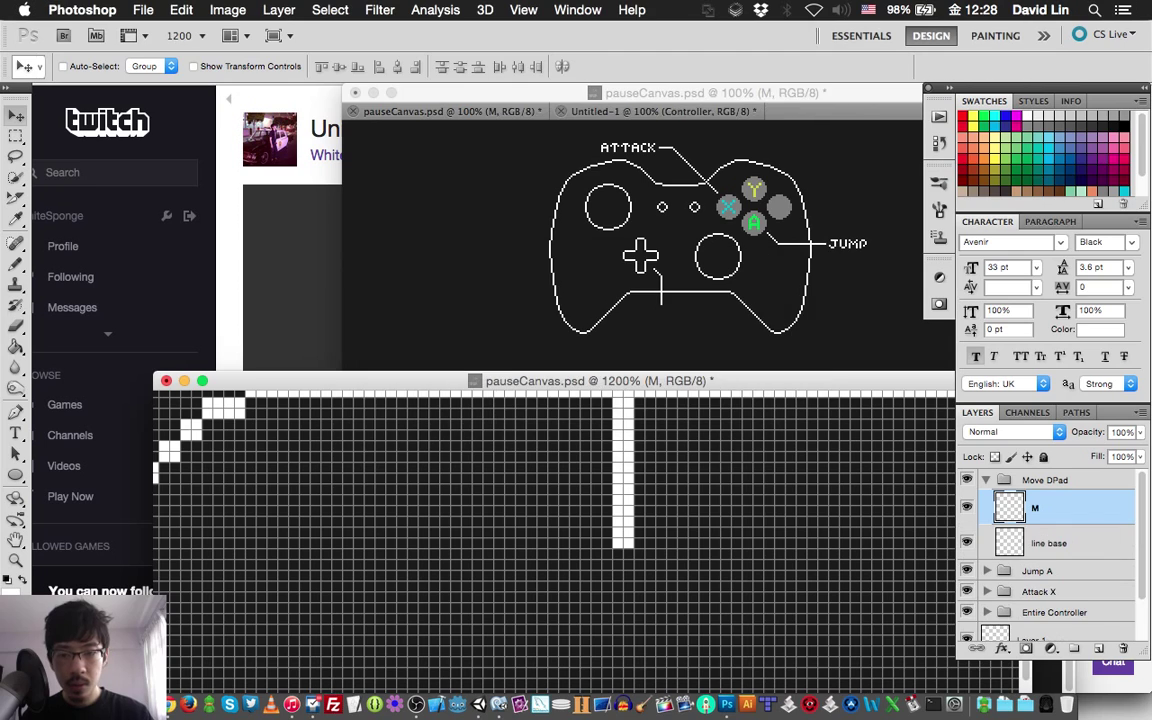
{"action": "key", "text": "b"}
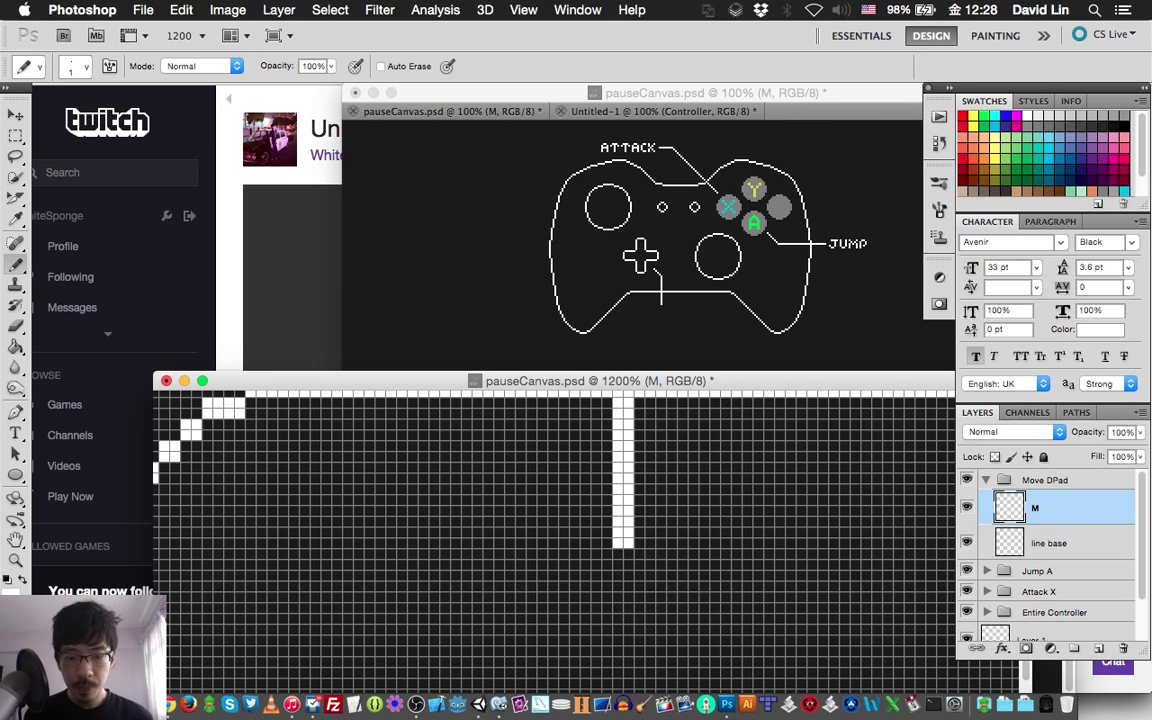
Step: Draw the pixel letter M with its V-shaped middle and two vertical legs
{"action": "left_click", "coordinate": [558, 580]}
{"action": "left_click", "coordinate": [579, 601]}
{"action": "left_click", "coordinate": [536, 559]}
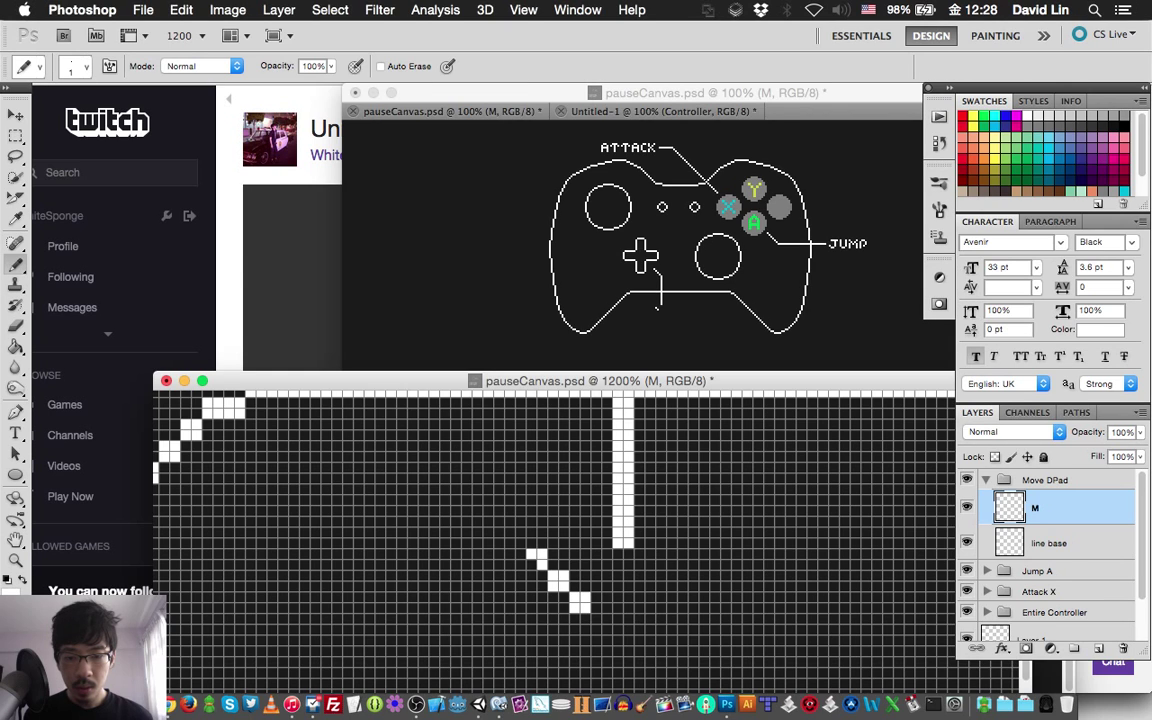
{"action": "left_click", "coordinate": [600, 580]}
{"action": "left_click", "coordinate": [622, 559]}
{"action": "left_click", "coordinate": [611, 570]}
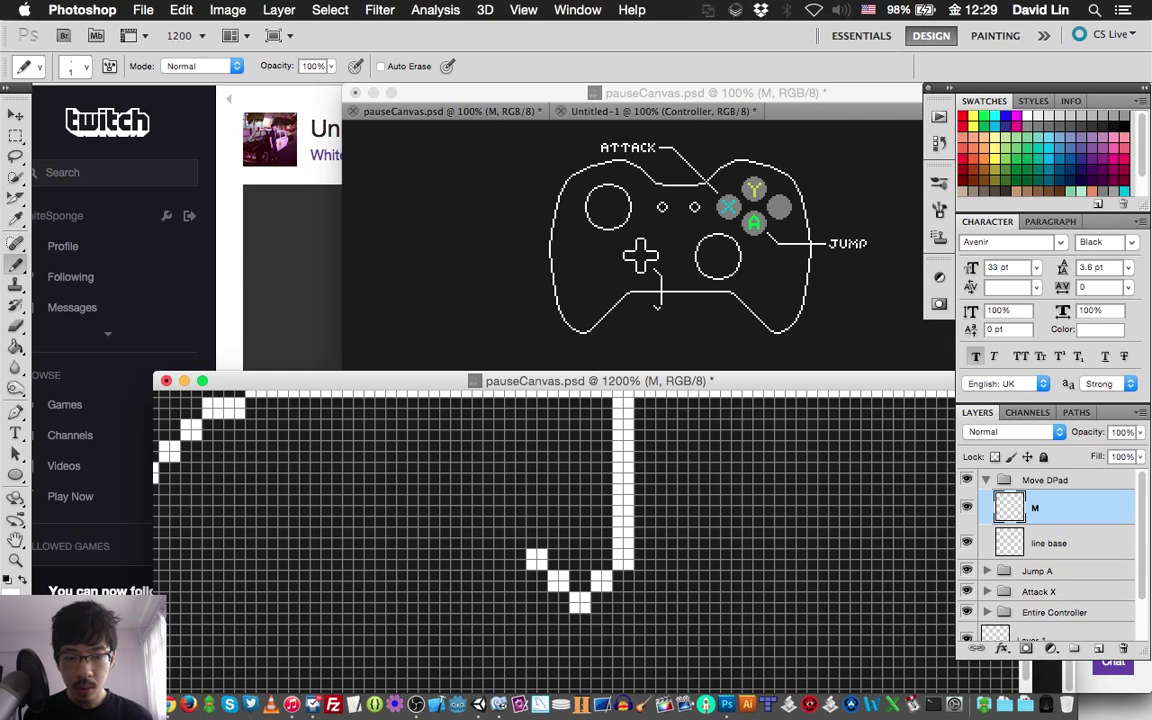
{"action": "left_click_drag", "start_coordinate": [536, 591], "coordinate": [536, 640]}
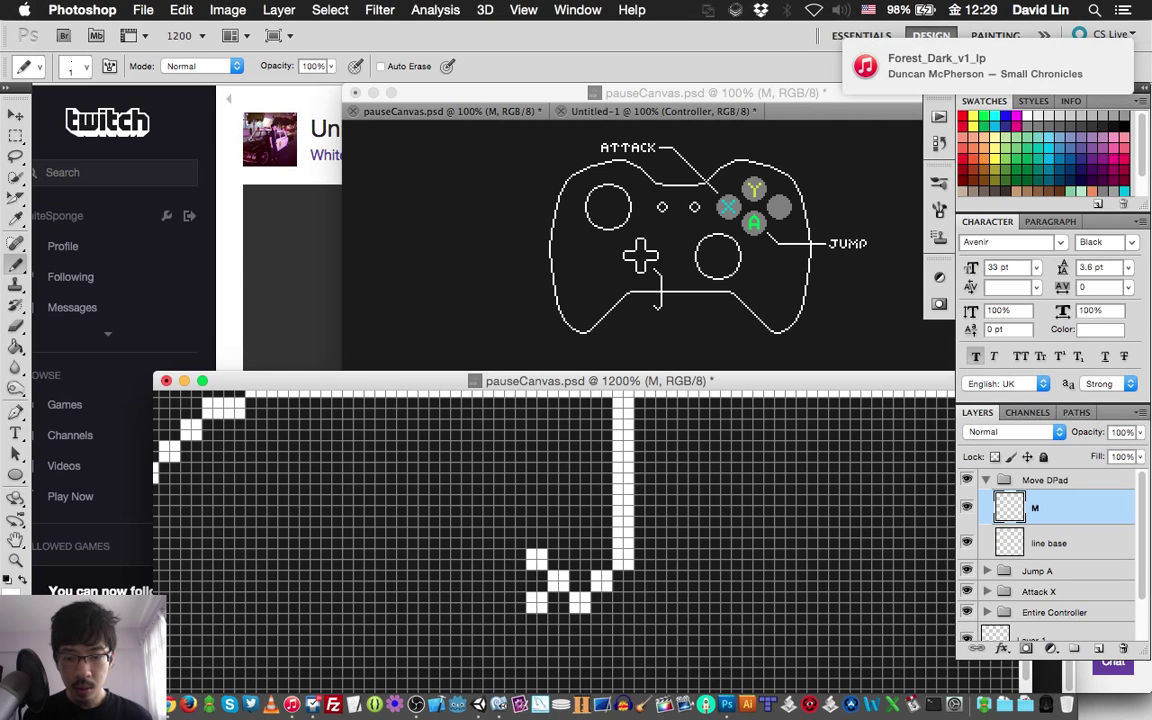
{"action": "left_click_drag", "start_coordinate": [622, 591], "coordinate": [622, 650]}
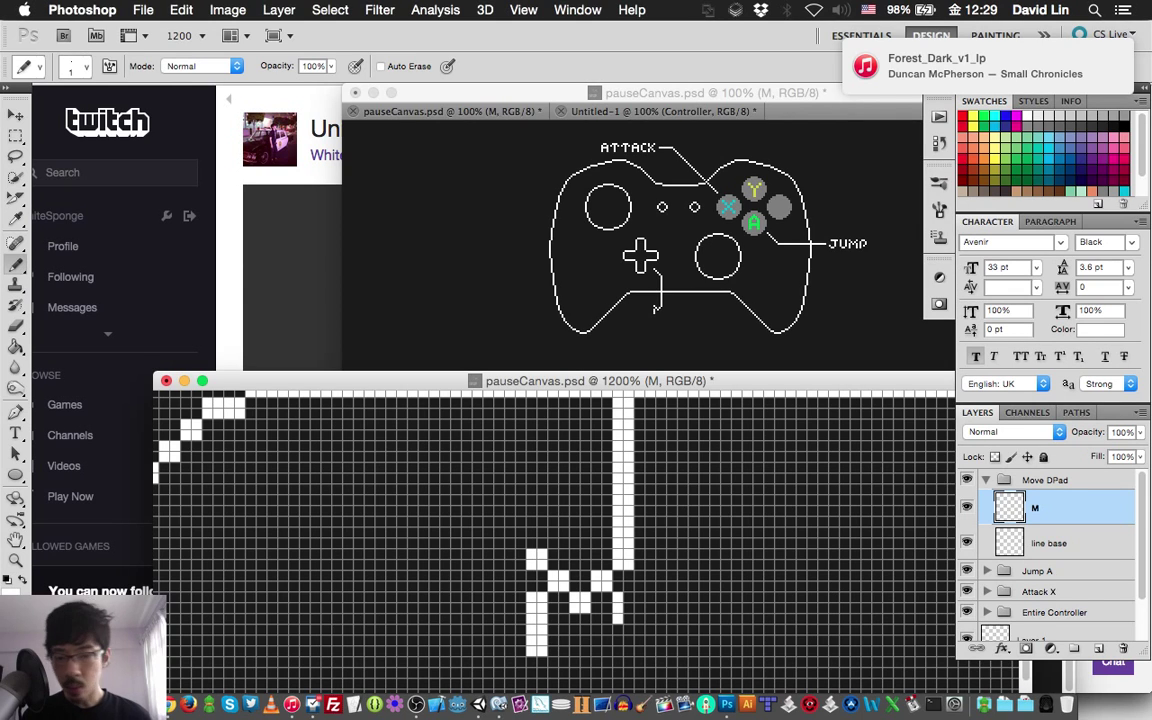
Step: Nudge the M one pixel down and two pixels left
{"action": "key", "text": "v"}
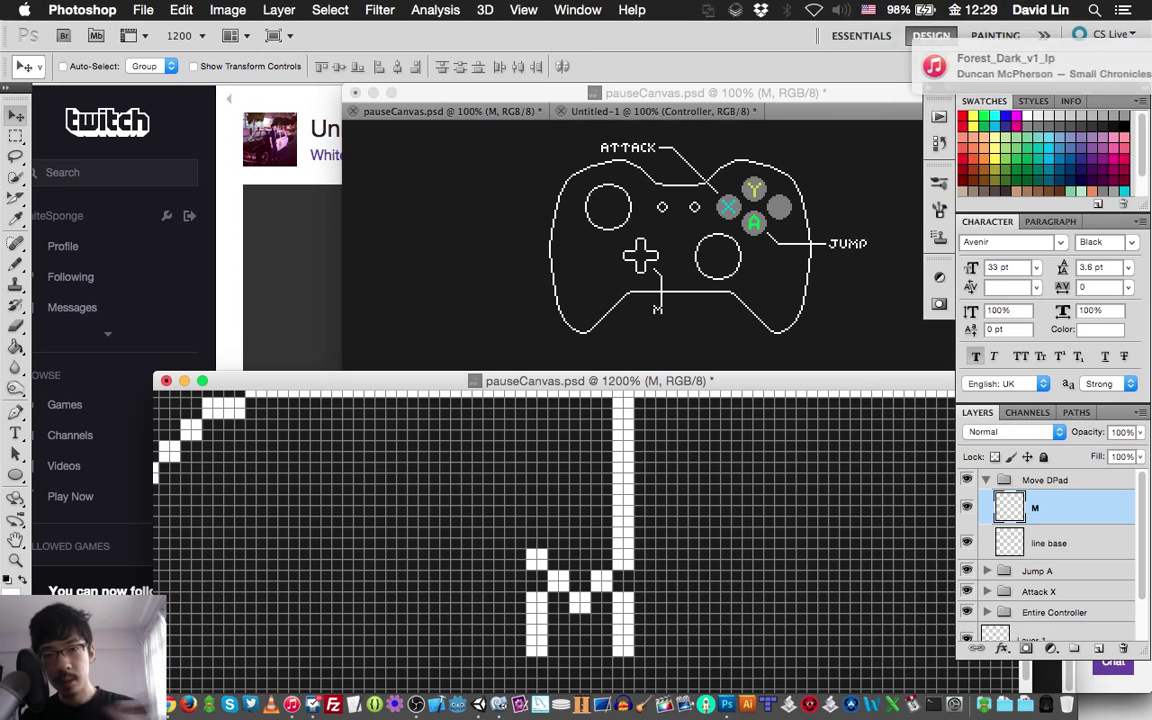
{"action": "key", "text": "Down"}
{"action": "key", "text": "Down"}
{"action": "key", "text": "Left"}
{"action": "key", "text": "Left"}
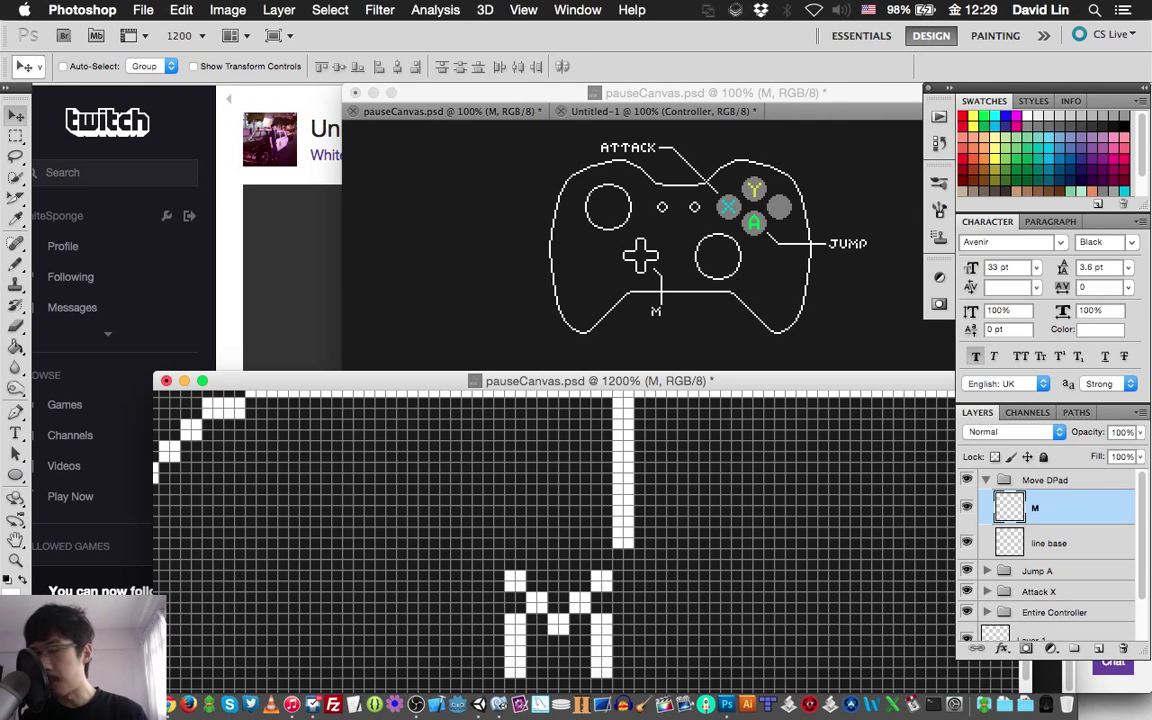
{"action": "key", "text": "Left"}
{"action": "key", "text": "Left"}
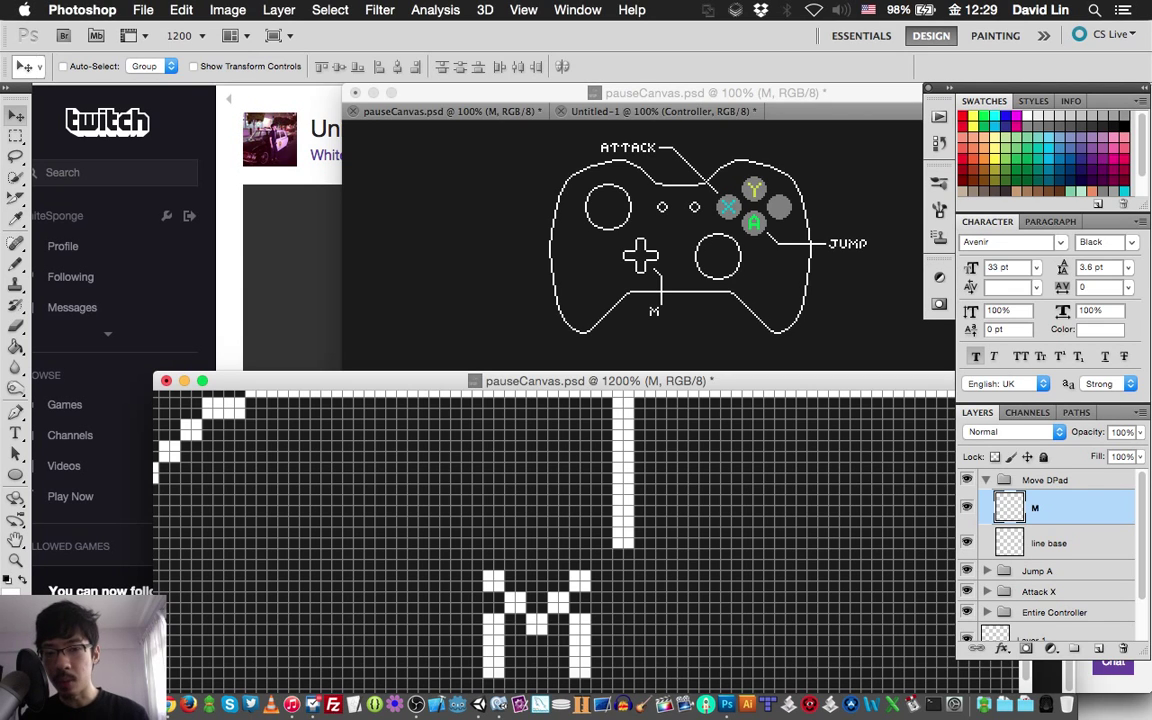
{"action": "key", "text": "ctrl+shift+n"}
Step: Name the new layer O, glance at the Twitch stream, and return to the canvas
{"action": "type", "text": "O"}
{"action": "key", "text": "Return"}
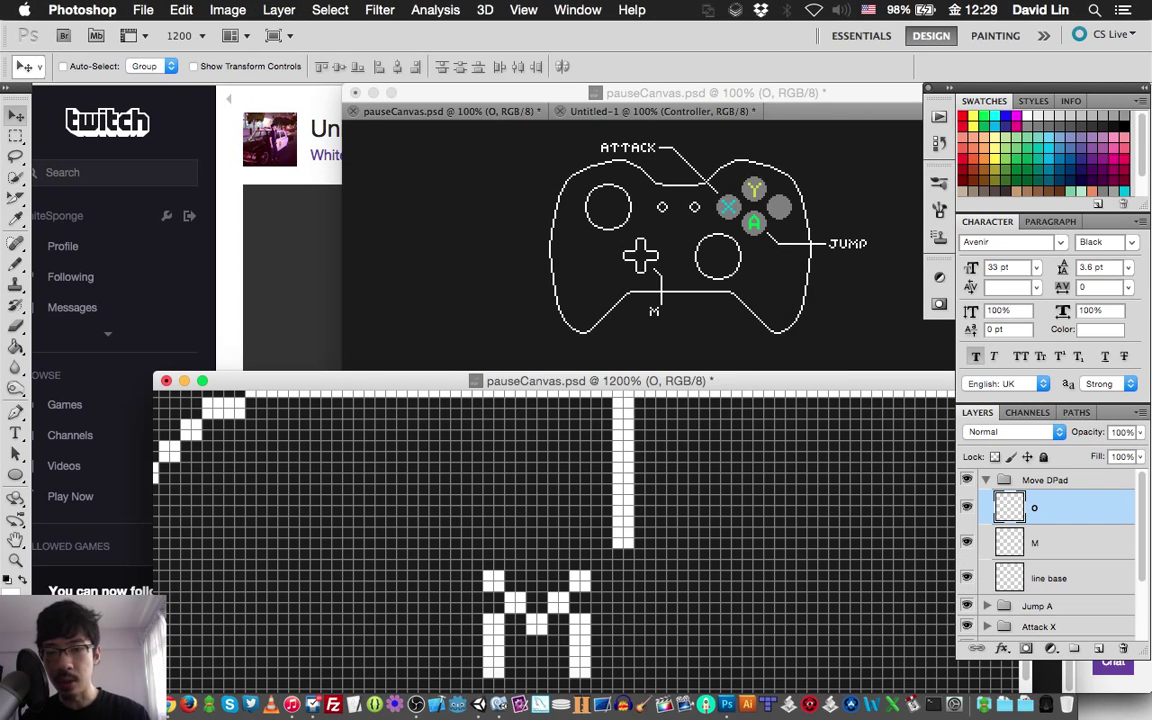
{"action": "key", "text": "super+Tab"}
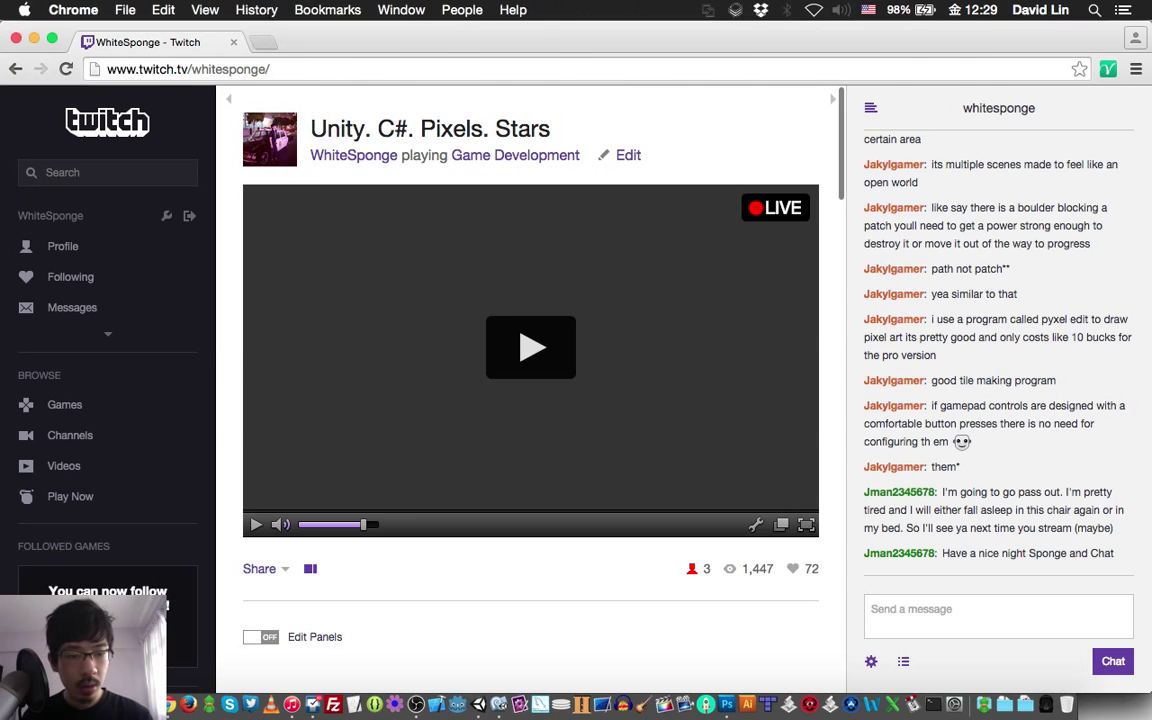
{"action": "left_click", "coordinate": [722, 688]}
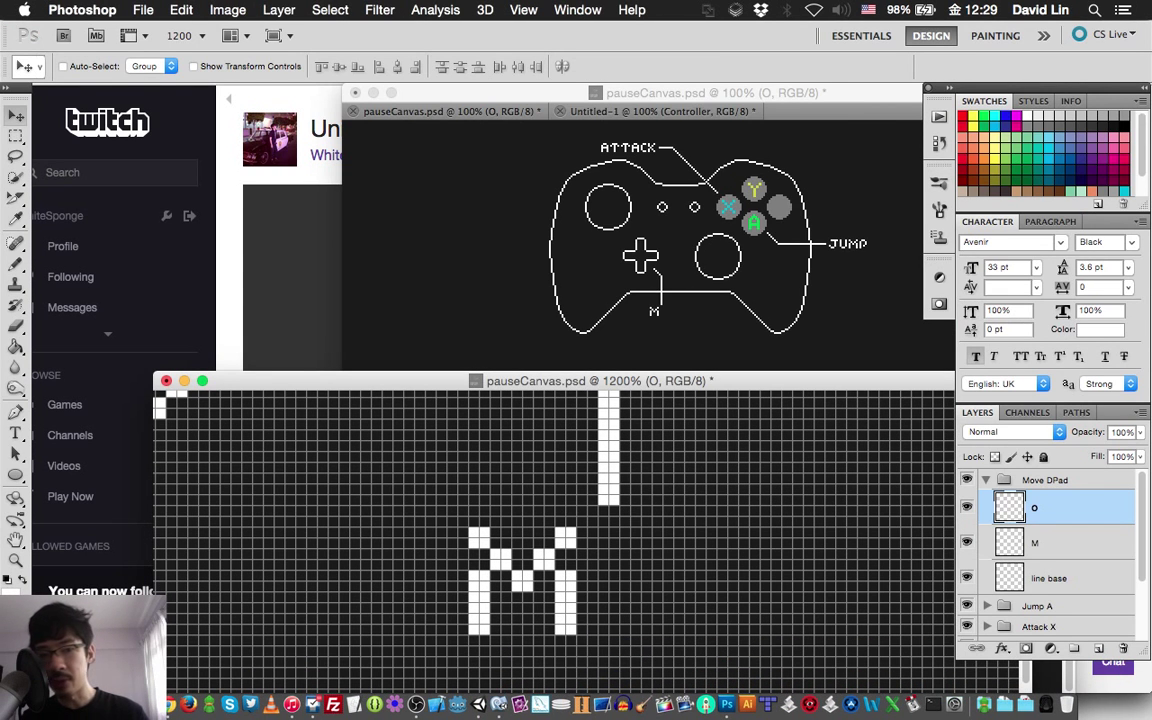
Step: Draw the pixel O's top arch and right side beside the M
{"action": "key", "text": "k"}
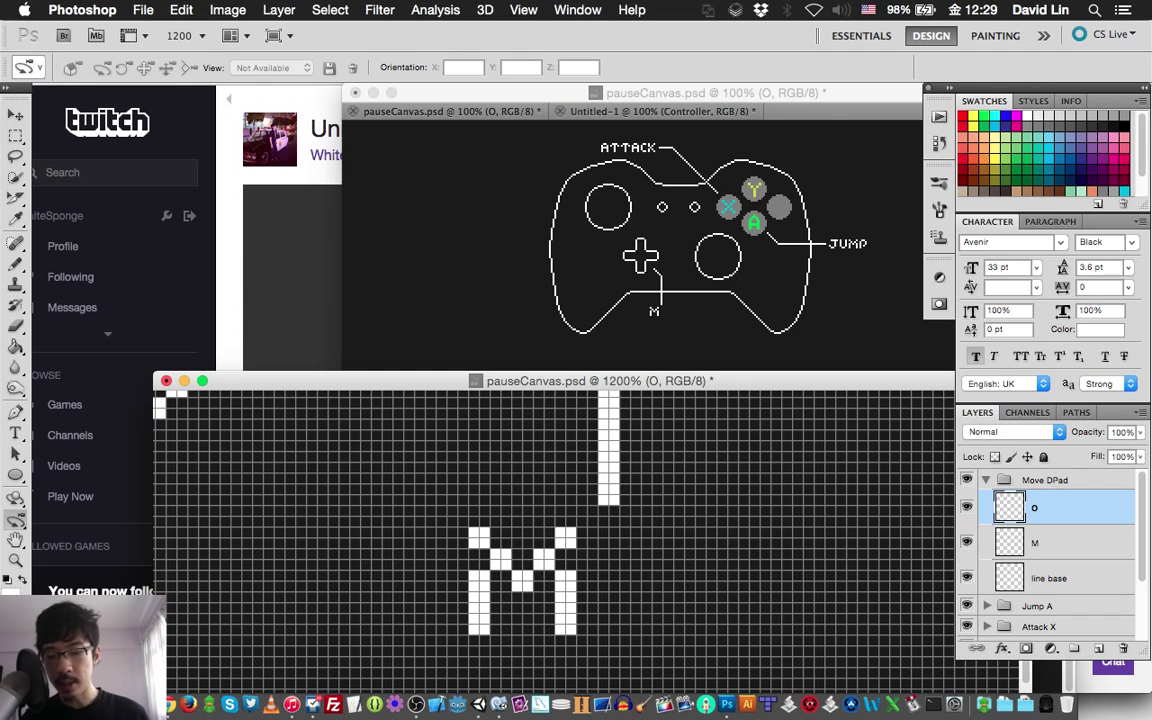
{"action": "key", "text": "b"}
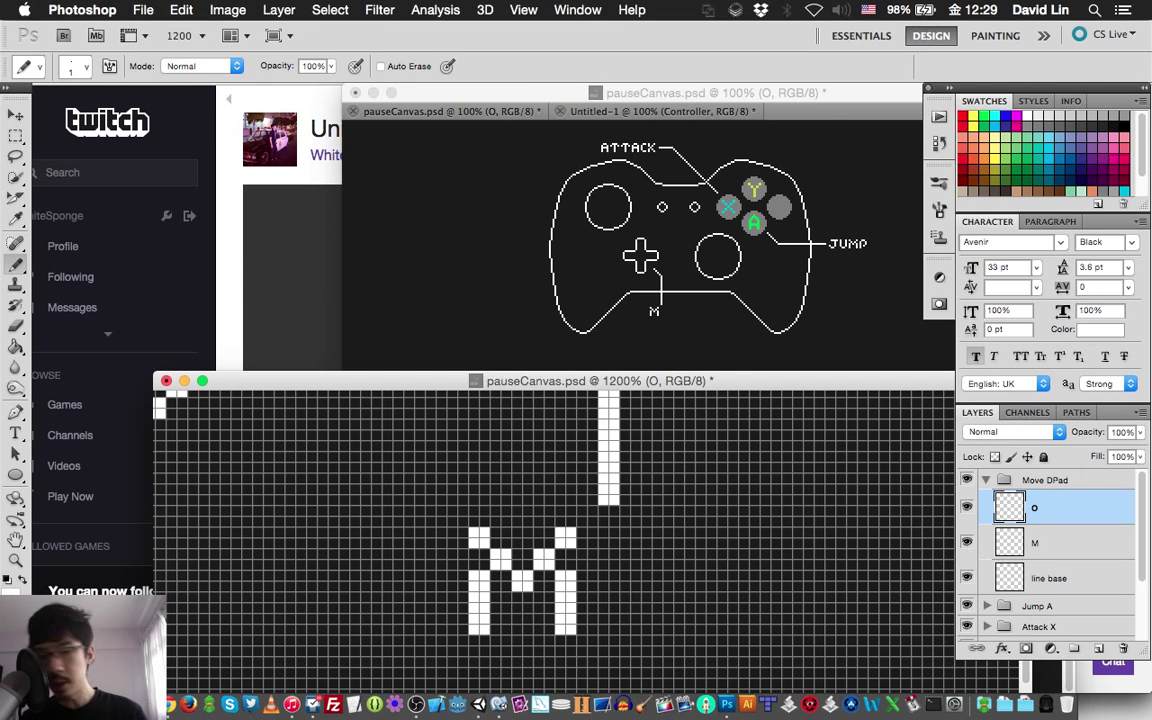
{"action": "mouse_move", "coordinate": [613, 564]}
{"action": "left_mouse_down"}
{"action": "mouse_move", "coordinate": [606, 556]}
{"action": "mouse_move", "coordinate": [655, 538]}
{"action": "mouse_move", "coordinate": [673, 570]}
{"action": "mouse_move", "coordinate": [668, 616]}
{"action": "left_mouse_up"}
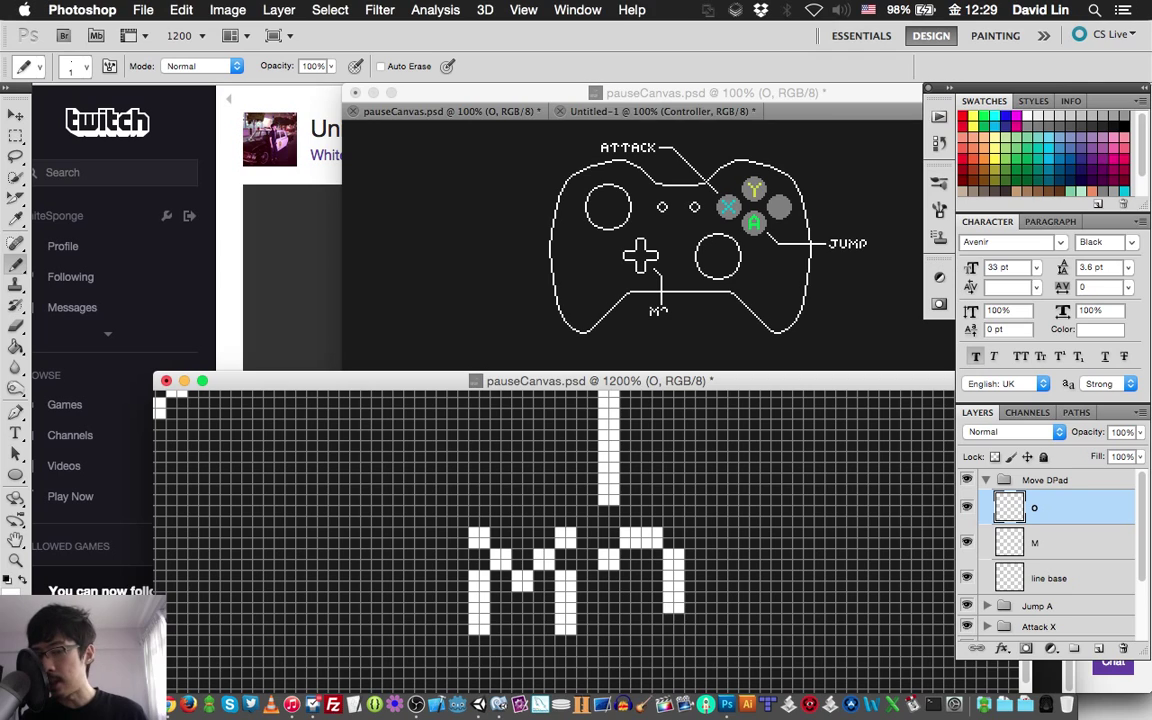
{"action": "mouse_move", "coordinate": [609, 566]}
{"action": "left_mouse_down"}
{"action": "mouse_move", "coordinate": [609, 610]}
{"action": "mouse_move", "coordinate": [663, 625]}
{"action": "left_mouse_up"}
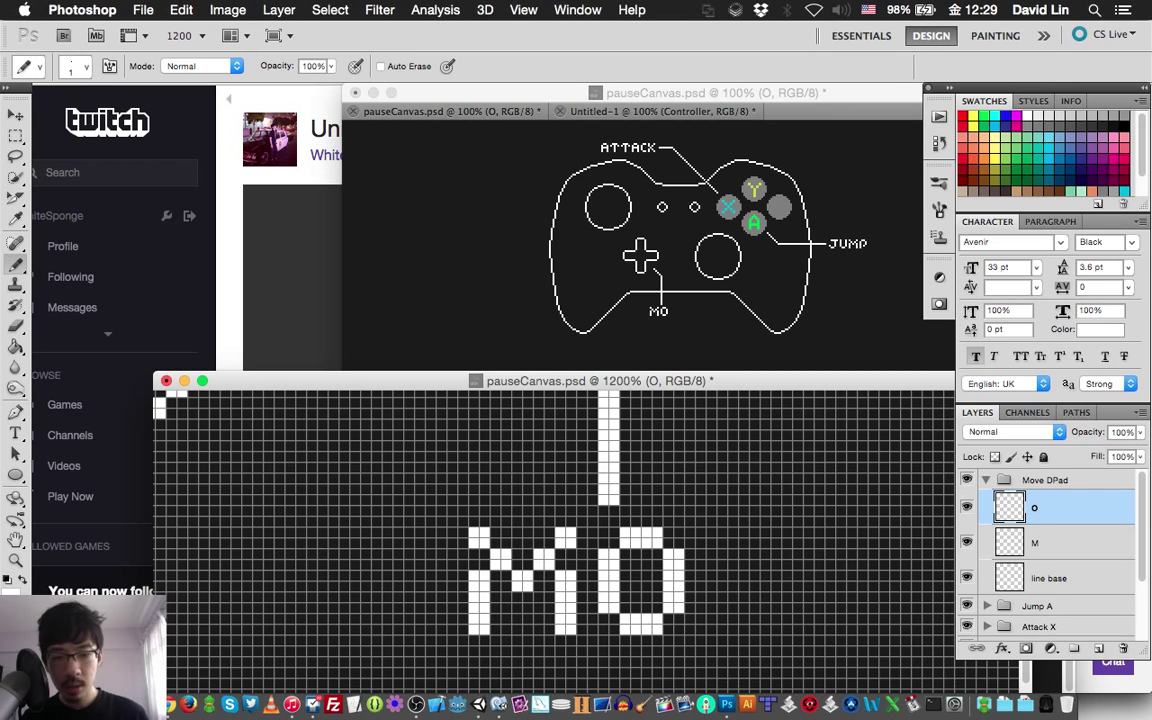
{"action": "key", "text": "ctrl+shift+n"}
Step: On a new layer named V, draw the pixel letter V after MO
{"action": "type", "text": "V"}
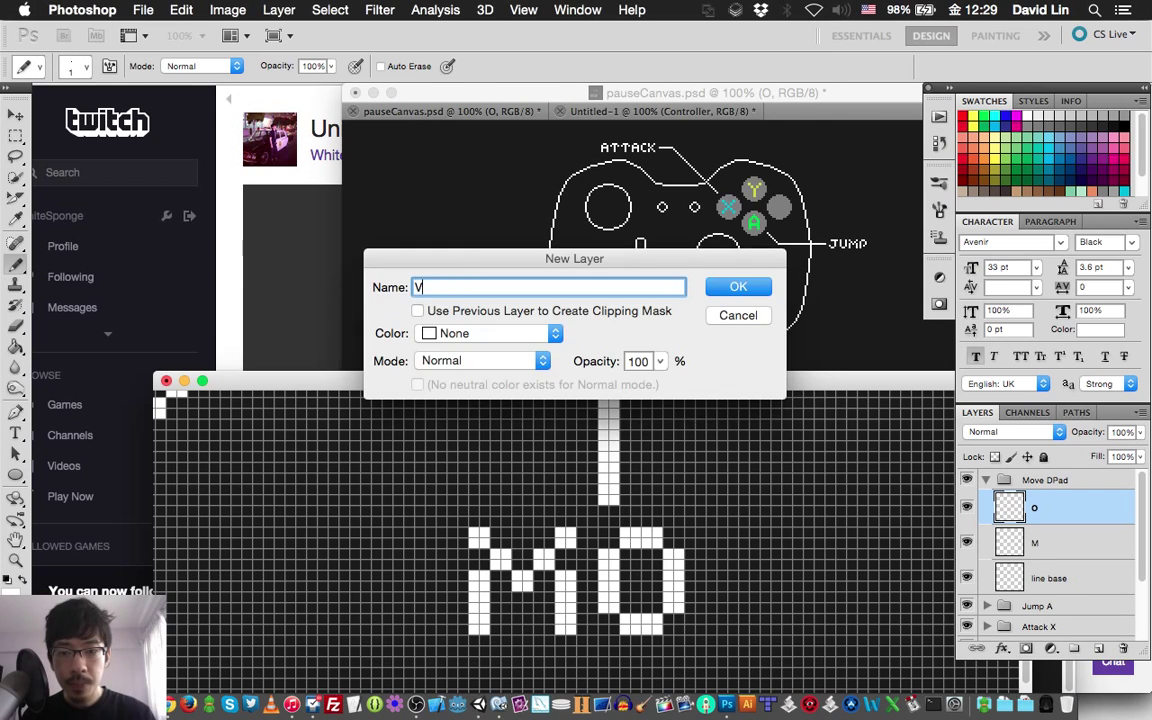
{"action": "key", "text": "Return"}
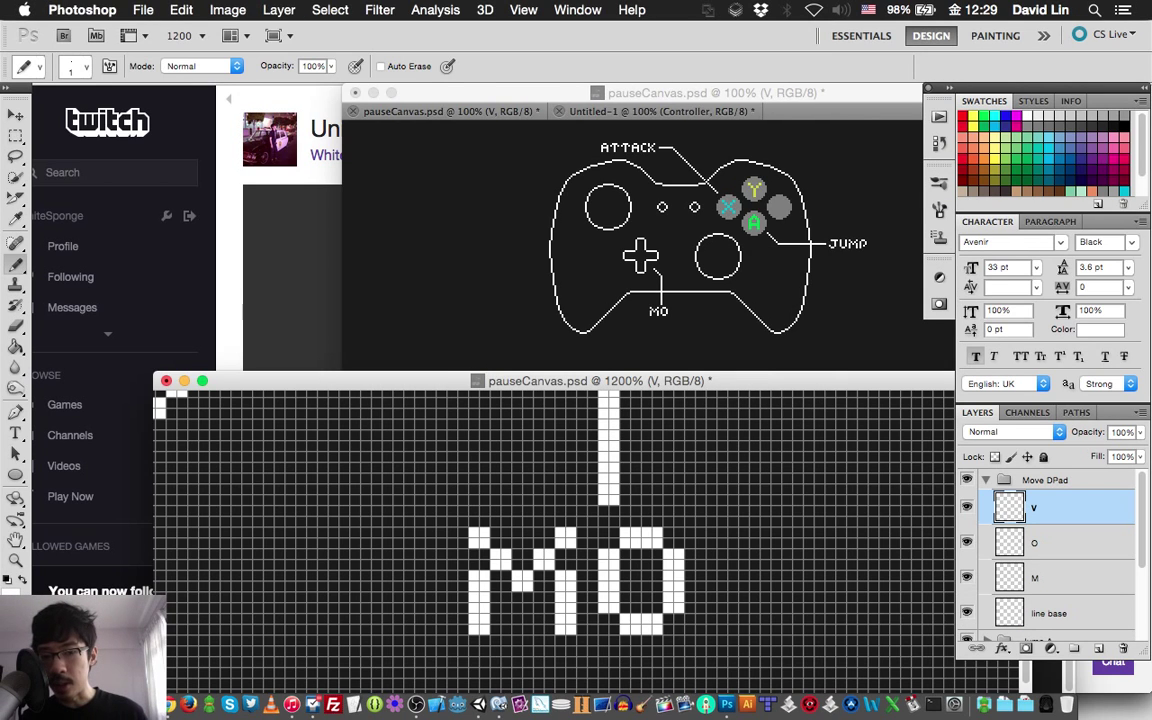
{"action": "left_click", "coordinate": [720, 540]}
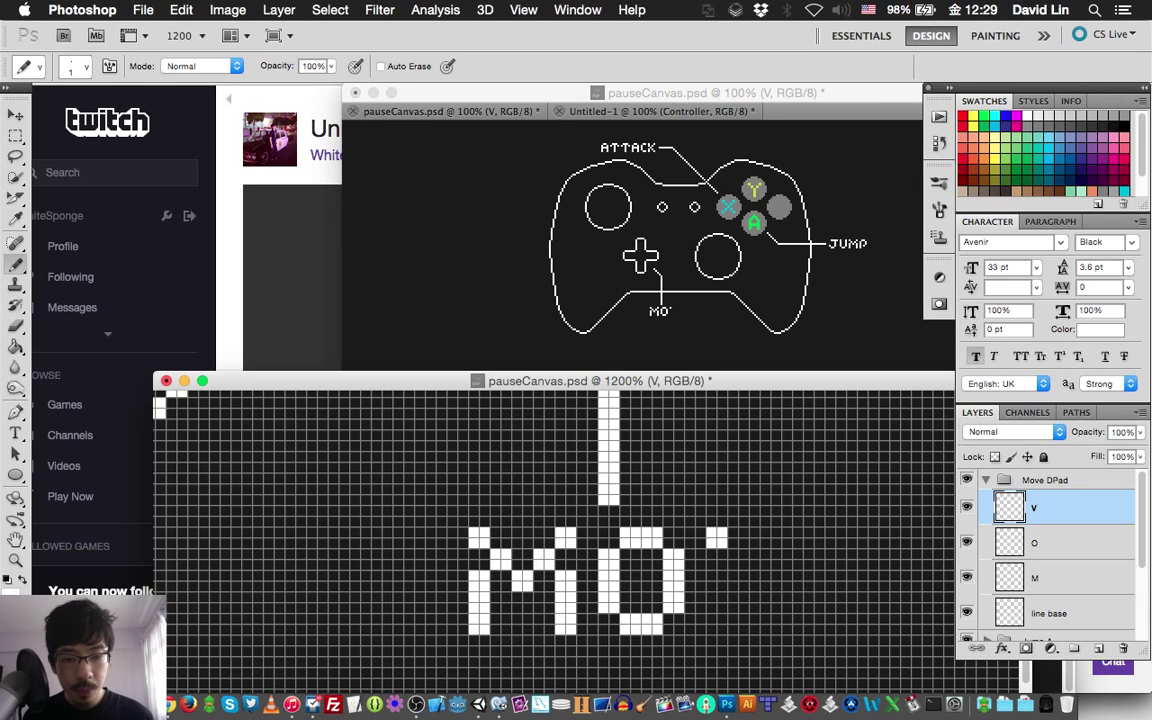
{"action": "mouse_move", "coordinate": [718, 545]}
{"action": "left_mouse_down"}
{"action": "mouse_move", "coordinate": [728, 590]}
{"action": "mouse_move", "coordinate": [762, 624]}
{"action": "mouse_move", "coordinate": [805, 530]}
{"action": "left_mouse_up"}
{"action": "left_click", "coordinate": [775, 597]}
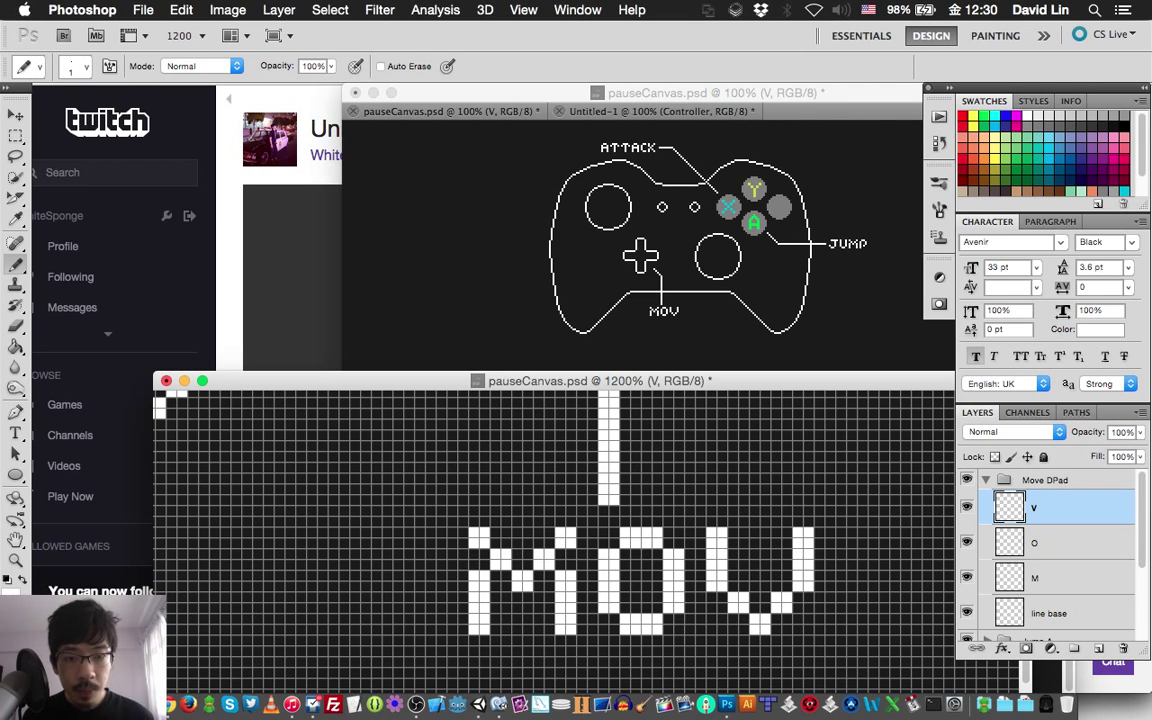
{"action": "scroll", "coordinate": [550, 530], "scroll_direction": "right", "scroll_amount": 5}
Step: On a new layer named E, draw the pixel letter E so the label reads MOVE
{"action": "key", "text": "ctrl+shift+n"}
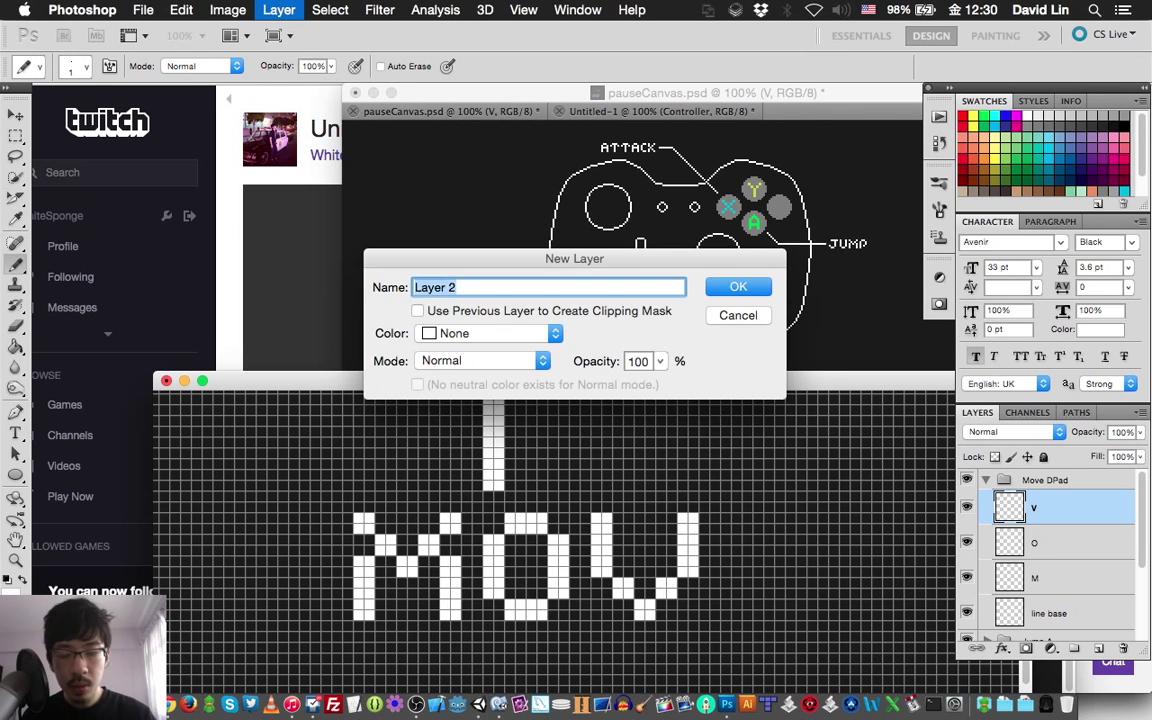
{"action": "type", "text": "E"}
{"action": "key", "text": "Return"}
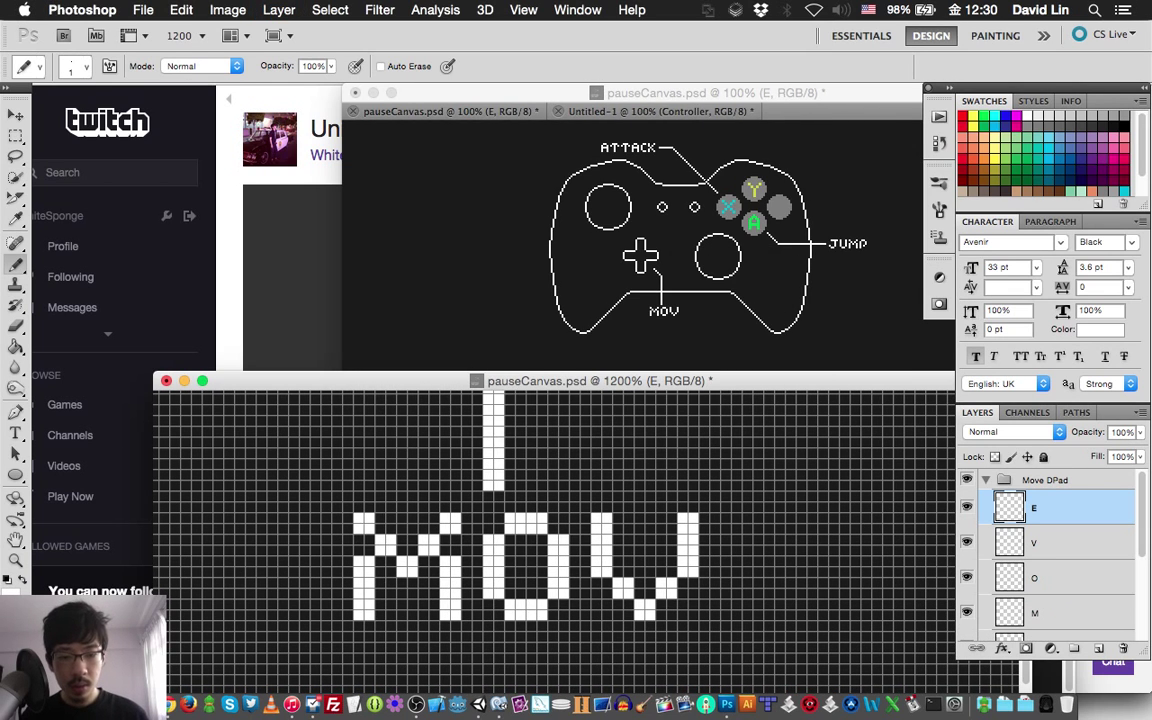
{"action": "left_click_drag", "start_coordinate": [728, 545], "coordinate": [782, 518]}
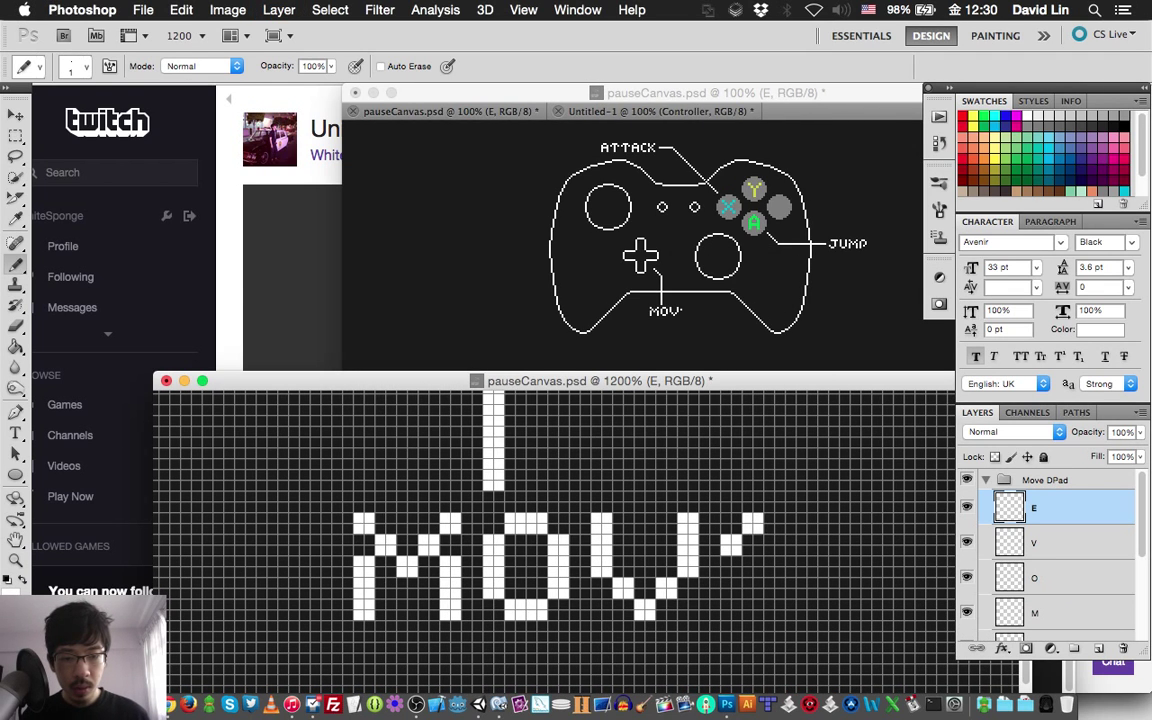
{"action": "mouse_move", "coordinate": [745, 563]}
{"action": "left_mouse_down"}
{"action": "mouse_move", "coordinate": [780, 563]}
{"action": "mouse_move", "coordinate": [730, 592]}
{"action": "left_mouse_up"}
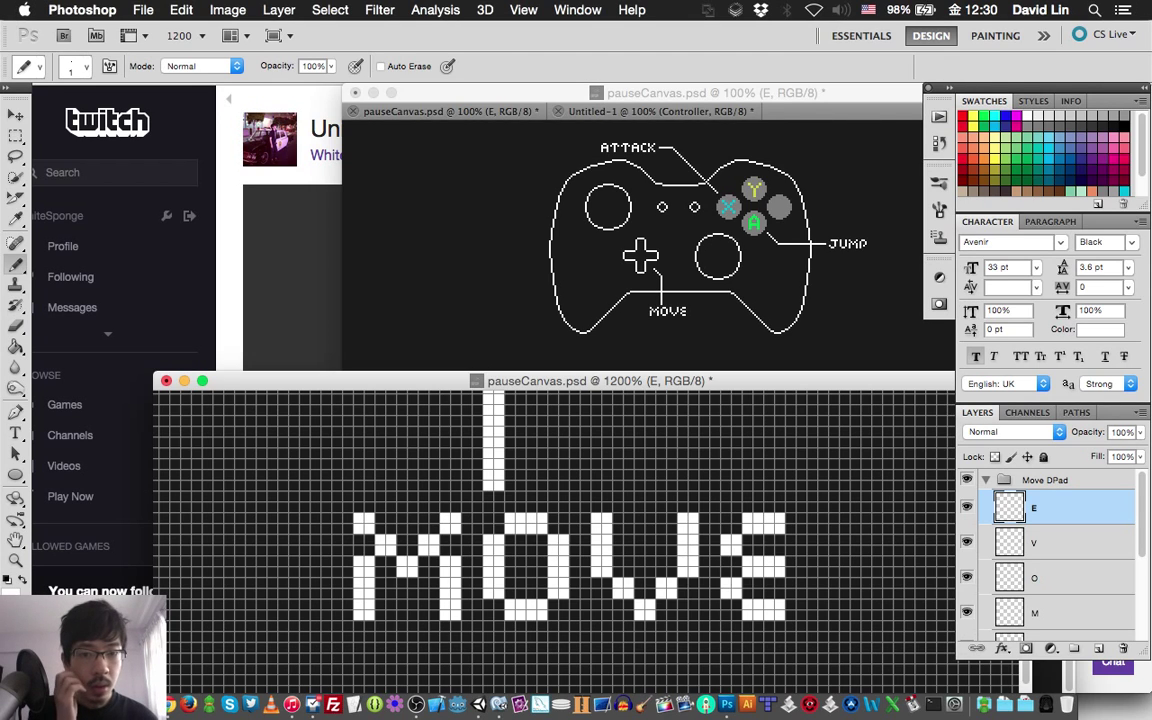
Step: Select the M, O, V and E layers, nudge them down one pixel, and save
{"action": "key", "text": "v"}
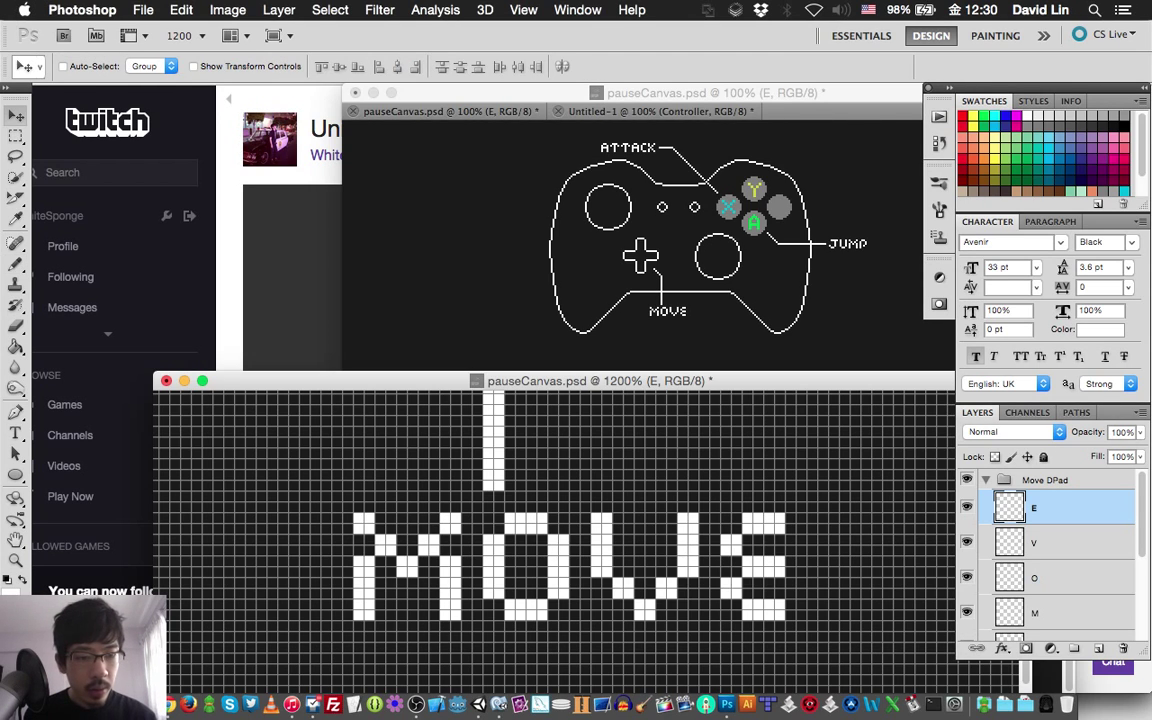
{"action": "key", "text": "alt+shift+bracketleft"}
{"action": "key", "text": "alt+shift+bracketleft"}
{"action": "key", "text": "alt+shift+bracketleft"}
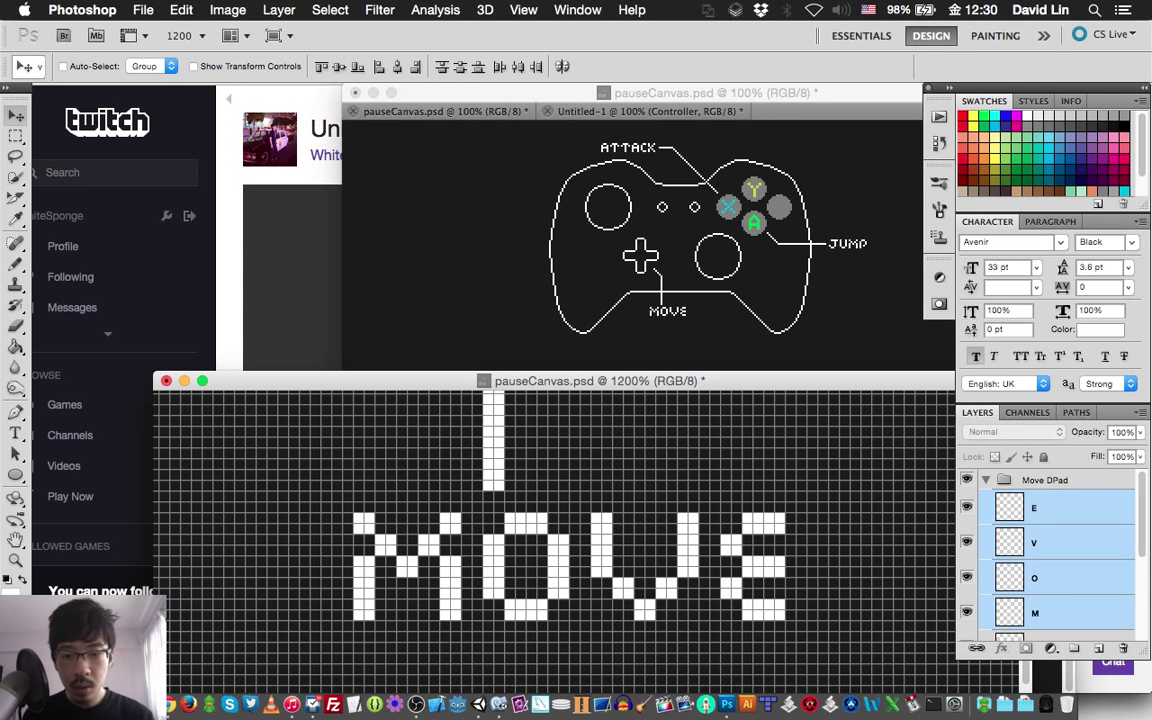
{"action": "key", "text": "Down"}
{"action": "key", "text": "super+s"}
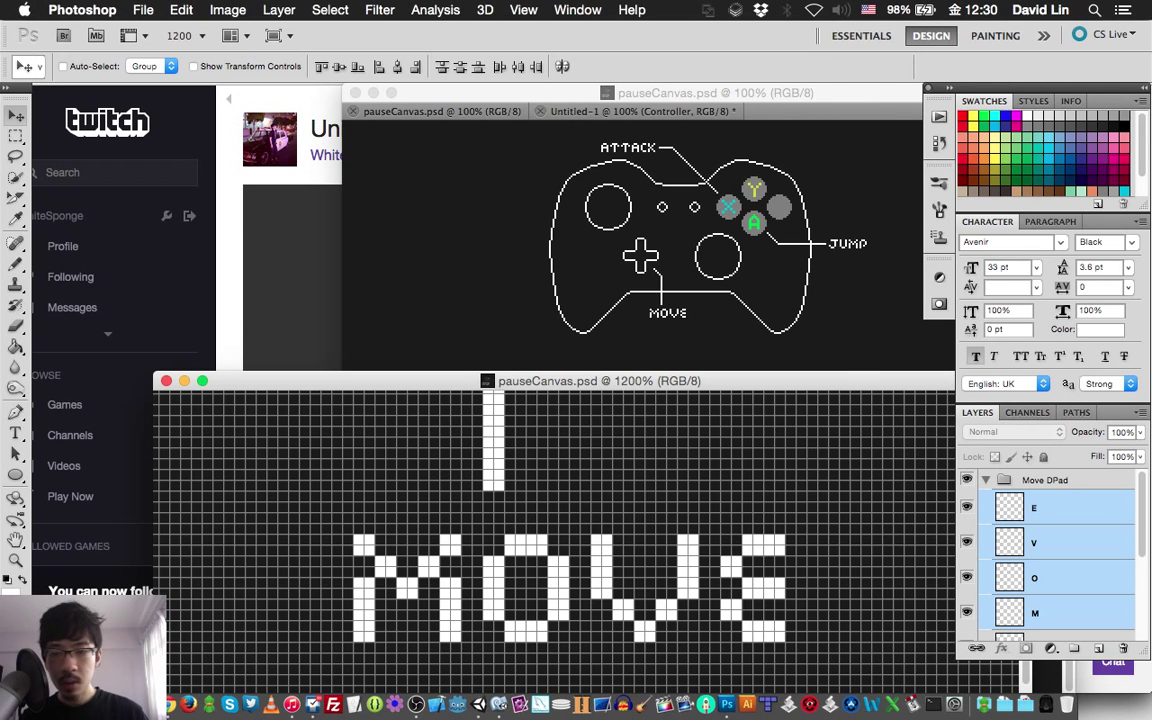
Step: Check the Twitch stream, then return to Photoshop and scroll around the canvas
{"action": "key", "text": "super+Tab"}
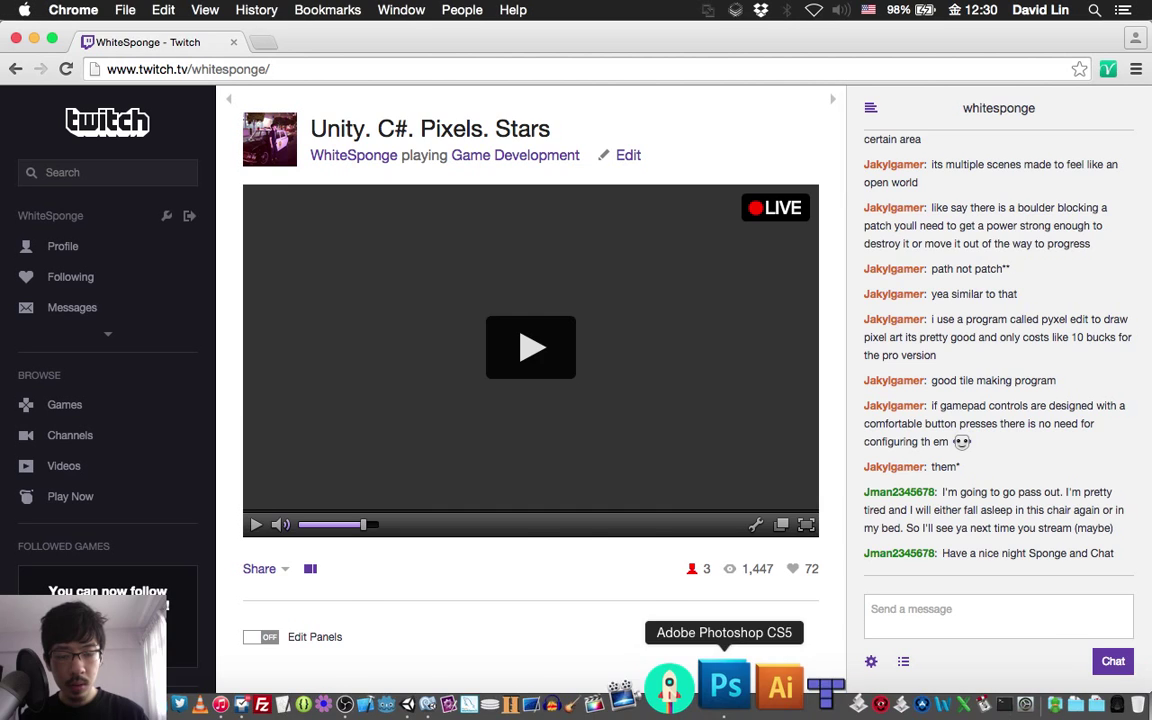
{"action": "left_click", "coordinate": [725, 688]}
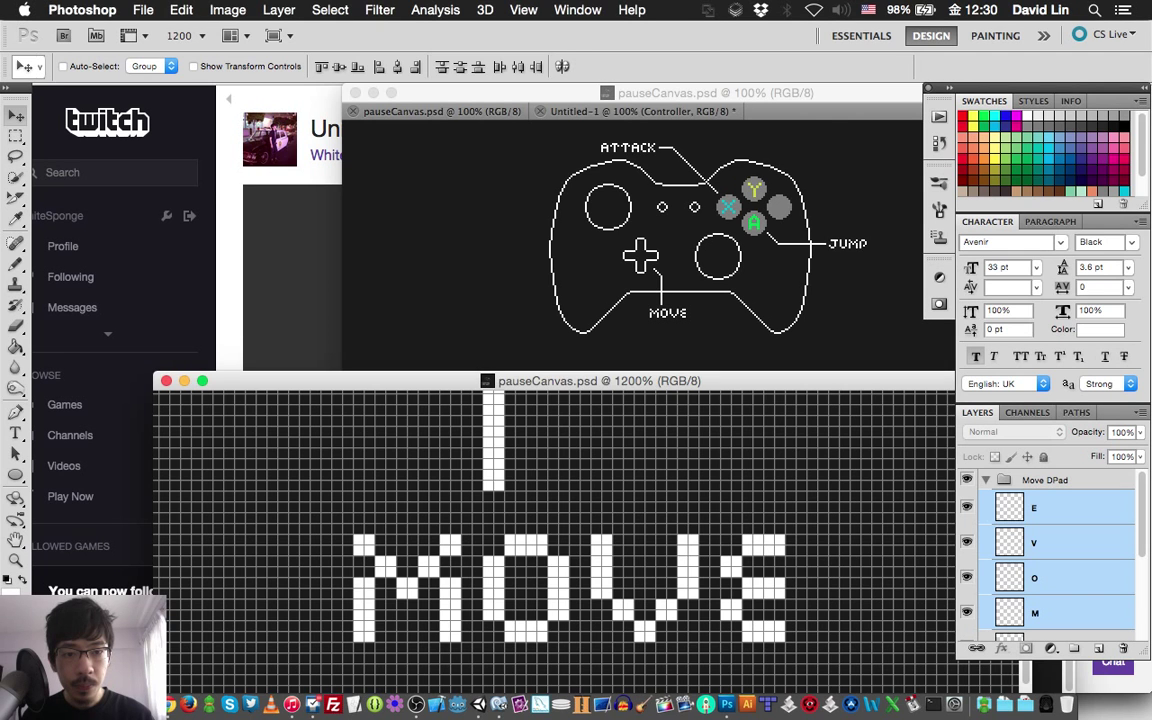
{"action": "scroll", "coordinate": [555, 540], "scroll_direction": "up", "scroll_amount": 2}
{"action": "scroll", "coordinate": [555, 540], "scroll_direction": "up", "scroll_amount": 3}
{"action": "scroll", "coordinate": [555, 540], "scroll_direction": "up", "scroll_amount": 3}
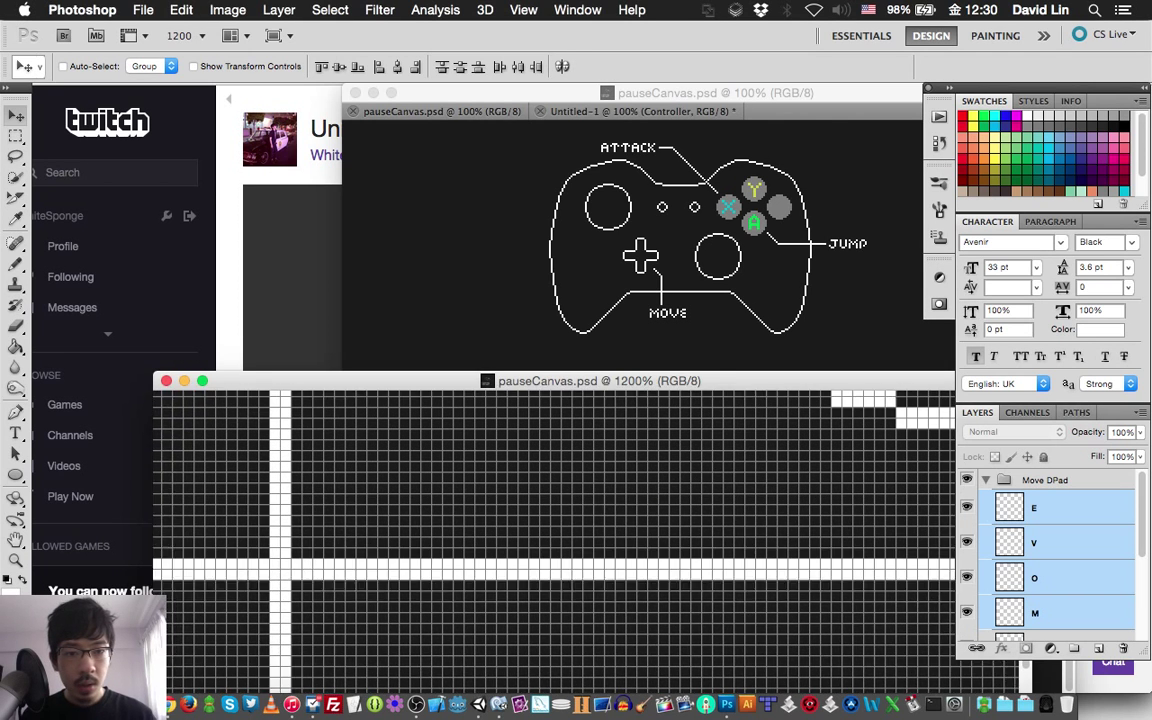
{"action": "scroll", "coordinate": [555, 540], "scroll_direction": "up", "scroll_amount": 3}
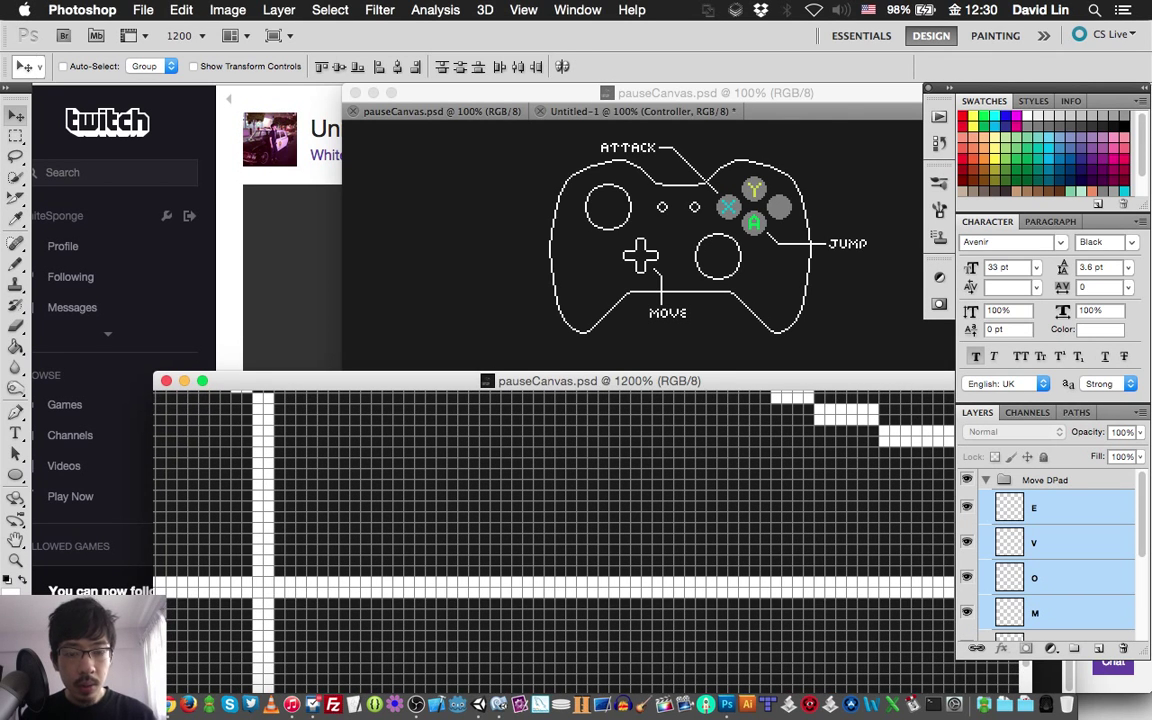
{"action": "scroll", "coordinate": [555, 540], "scroll_direction": "right", "scroll_amount": 2}
{"action": "scroll", "coordinate": [555, 540], "scroll_direction": "down", "scroll_amount": 3}
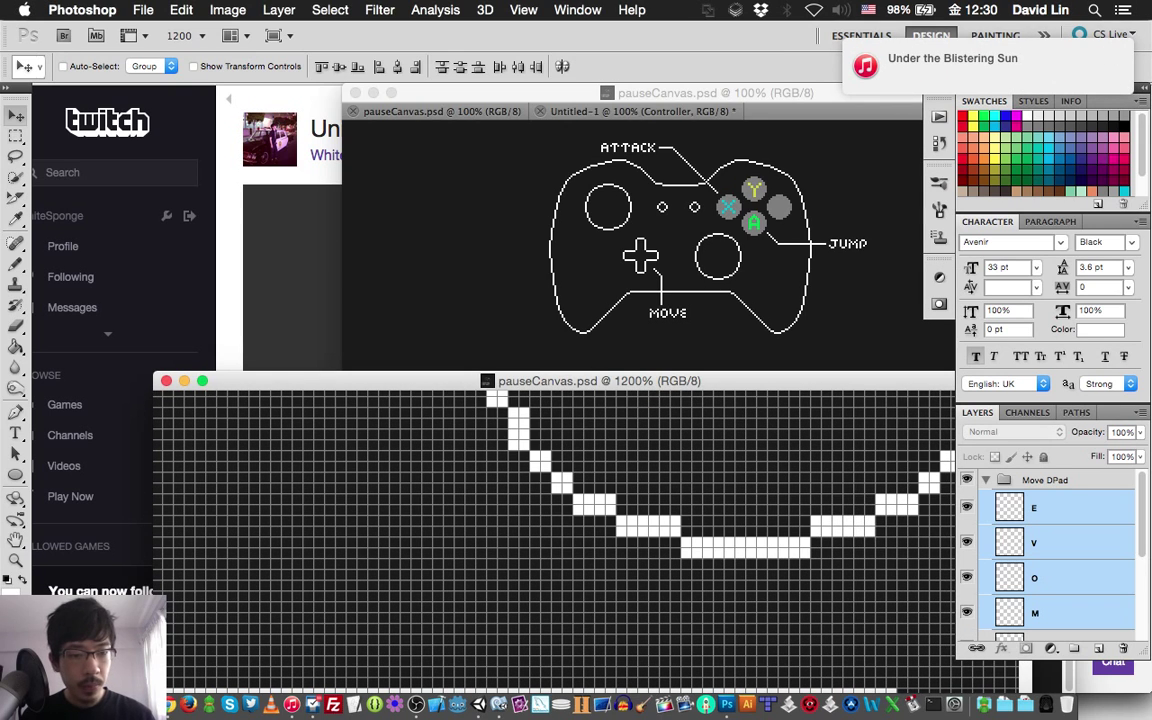
Step: Regroup the letters into Move DPad, then add a group below it named Special Y
{"action": "key", "text": "super+g"}
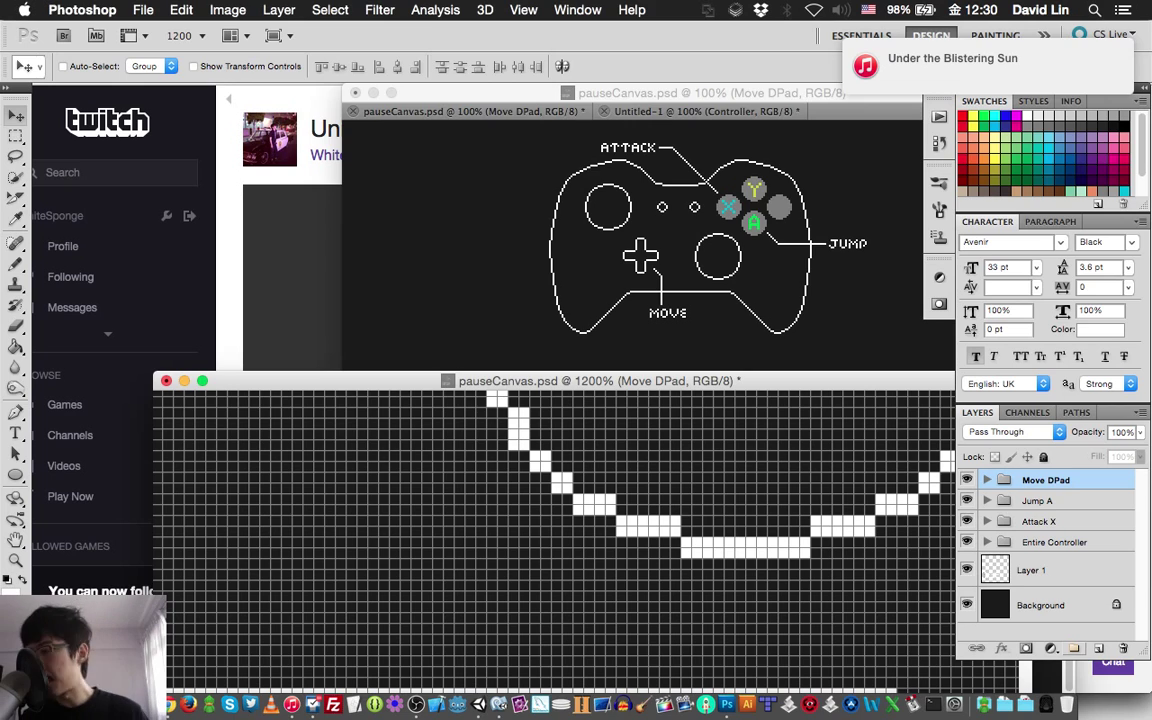
{"action": "key", "text": "super+g"}
{"action": "key", "text": "super+bracketleft"}
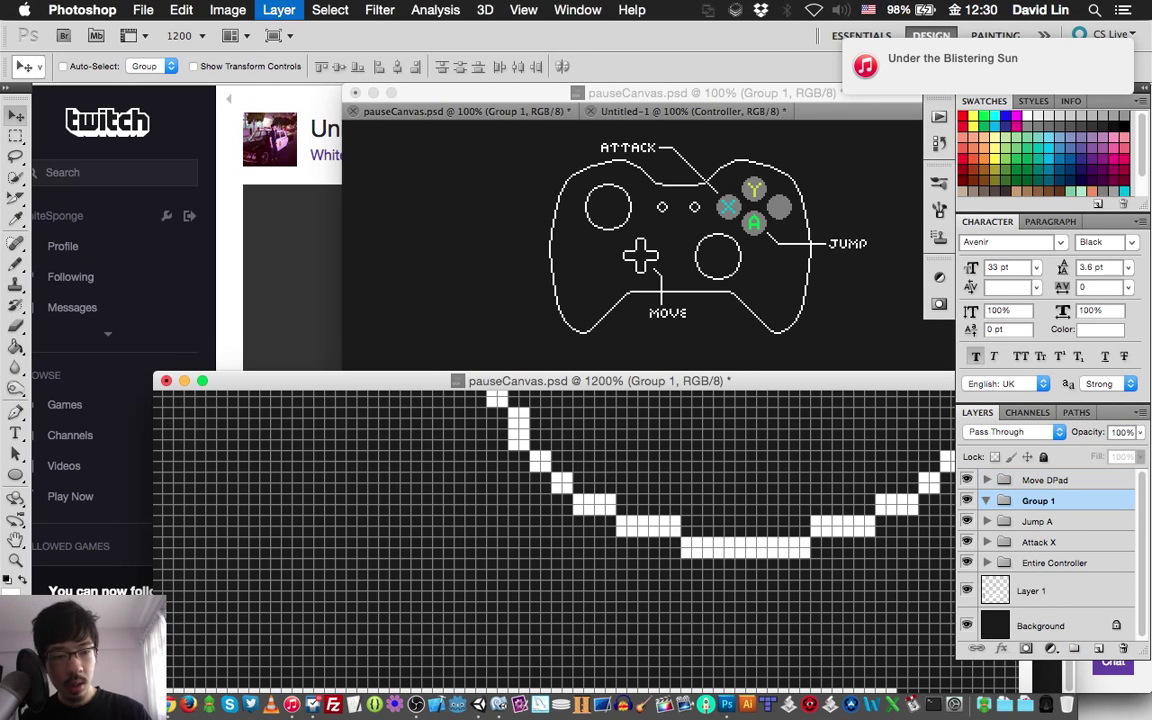
{"action": "double_click", "coordinate": [1038, 500]}
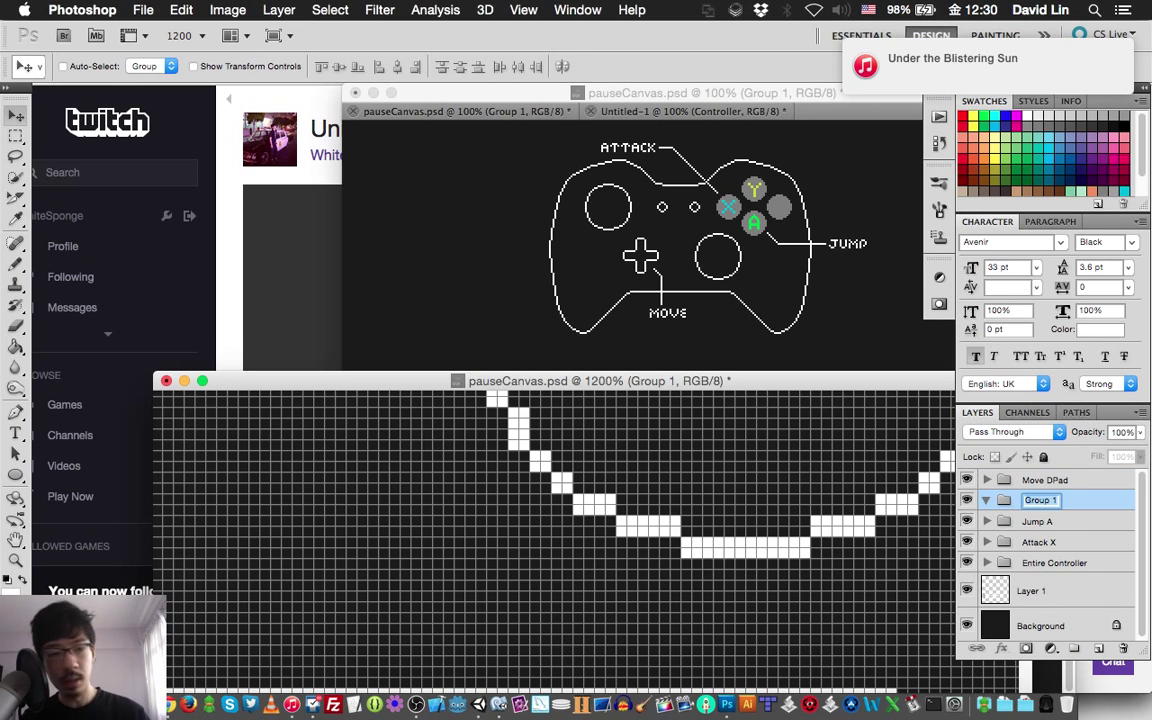
{"action": "type", "text": "Special Y"}
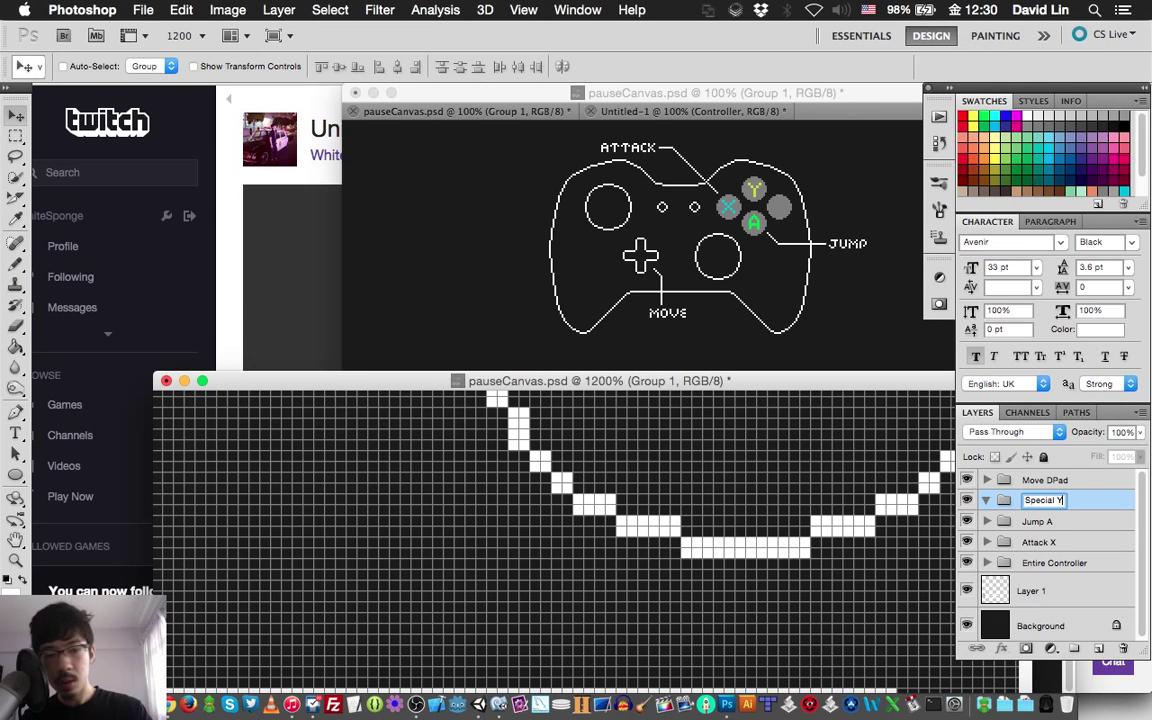
{"action": "key", "text": "Return"}
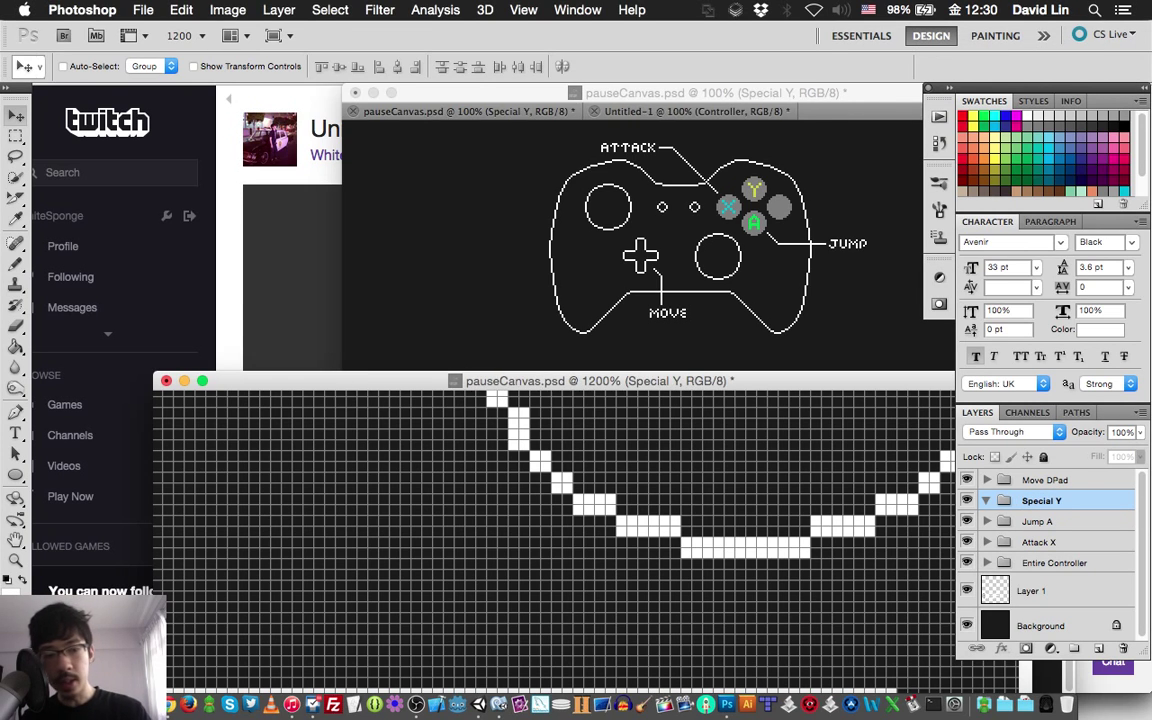
Step: Add a new layer named 'line base' inside Special Y
{"action": "key", "text": "super+shift+n"}
{"action": "type", "text": "line base"}
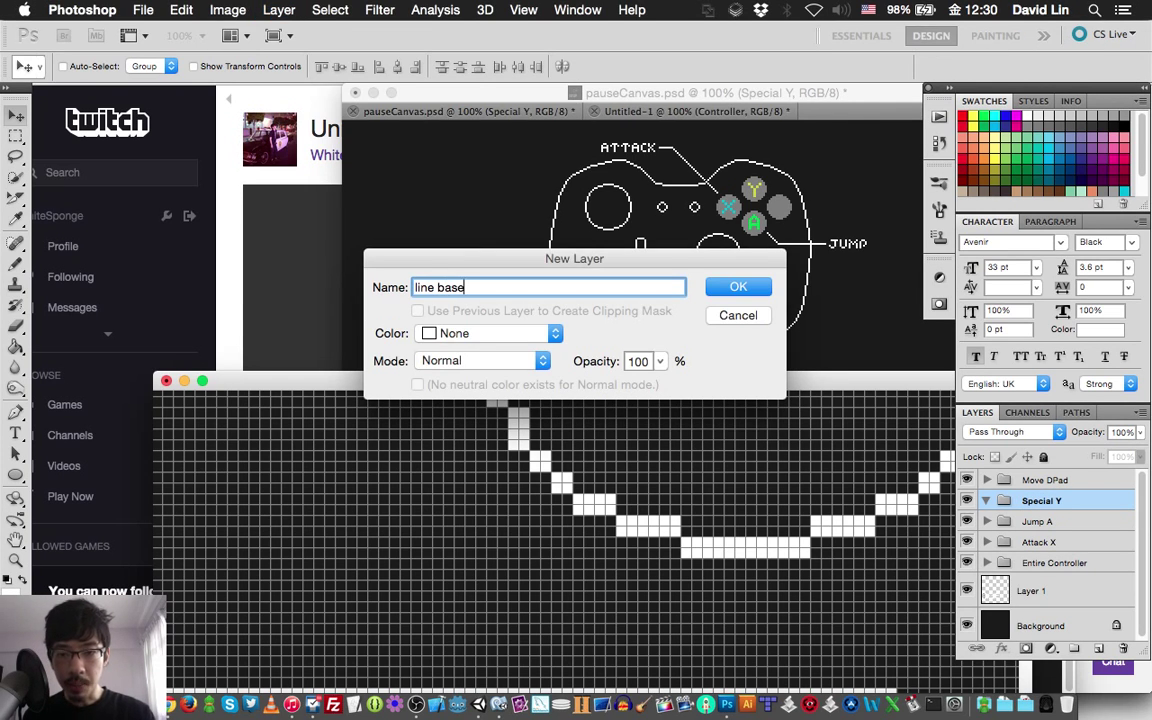
{"action": "key", "text": "Return"}
Step: Save the pause canvas document
{"action": "scroll", "coordinate": [555, 540], "scroll_direction": "up", "scroll_amount": 5}
{"action": "scroll", "coordinate": [555, 540], "scroll_direction": "up", "scroll_amount": 5}
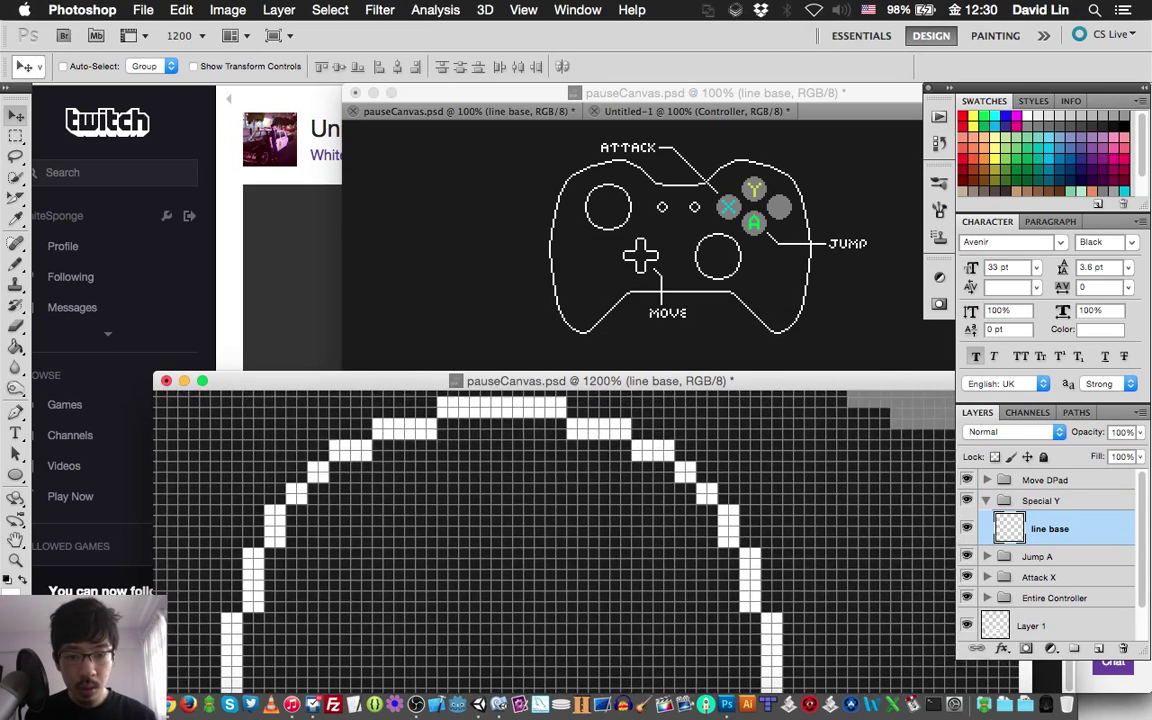
{"action": "scroll", "coordinate": [555, 540], "scroll_direction": "right", "scroll_amount": 5}
{"action": "scroll", "coordinate": [555, 540], "scroll_direction": "up", "scroll_amount": 3}
{"action": "scroll", "coordinate": [555, 540], "scroll_direction": "up", "scroll_amount": 5}
{"action": "scroll", "coordinate": [555, 540], "scroll_direction": "right", "scroll_amount": 3}
{"action": "scroll", "coordinate": [555, 540], "scroll_direction": "up", "scroll_amount": 5}
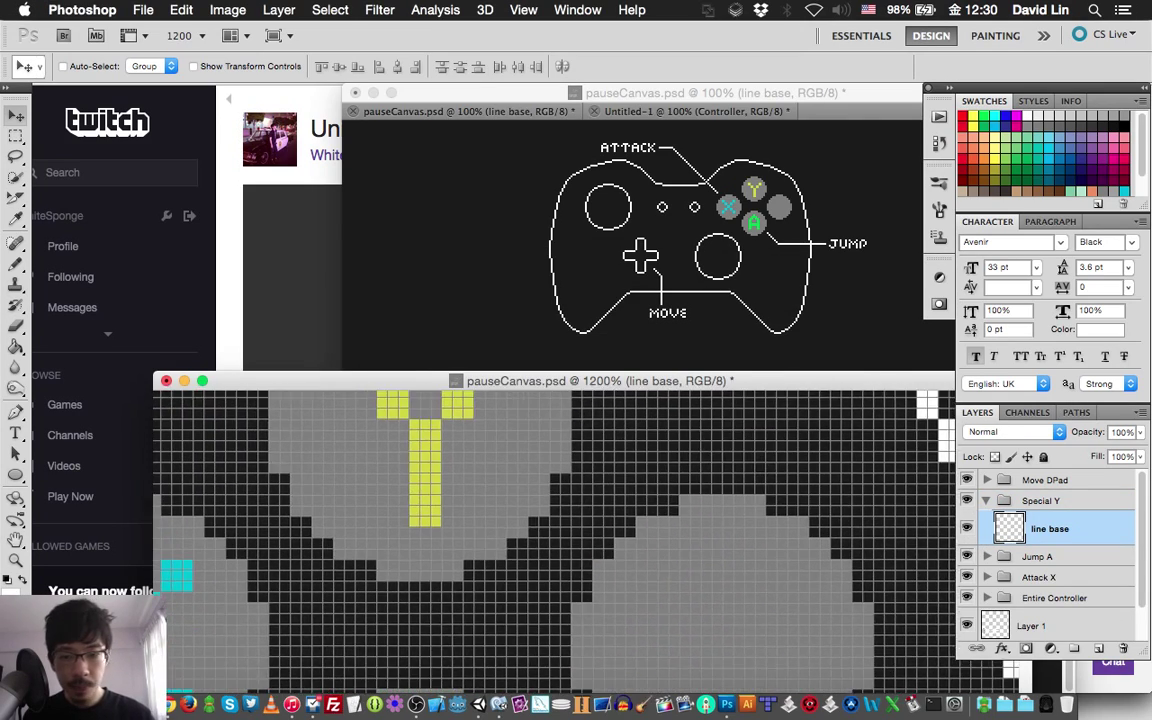
{"action": "scroll", "coordinate": [555, 540], "scroll_direction": "up", "scroll_amount": 3}
{"action": "scroll", "coordinate": [555, 540], "scroll_direction": "up", "scroll_amount": 2}
{"action": "key", "text": "super+s"}
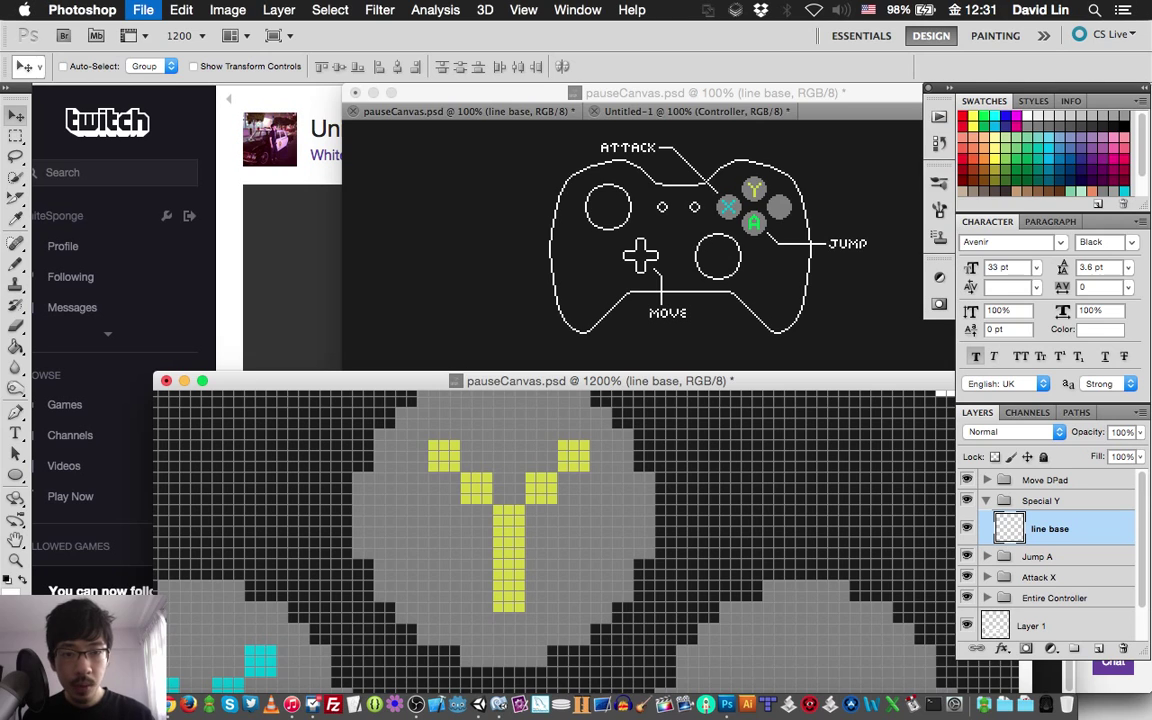
Step: With the Pencil, draw a trial diagonal callout stroke up and right from the Y button
{"action": "scroll", "coordinate": [555, 540], "scroll_direction": "up", "scroll_amount": 3}
{"action": "scroll", "coordinate": [555, 540], "scroll_direction": "right", "scroll_amount": 2}
{"action": "scroll", "coordinate": [555, 540], "scroll_direction": "up", "scroll_amount": 2}
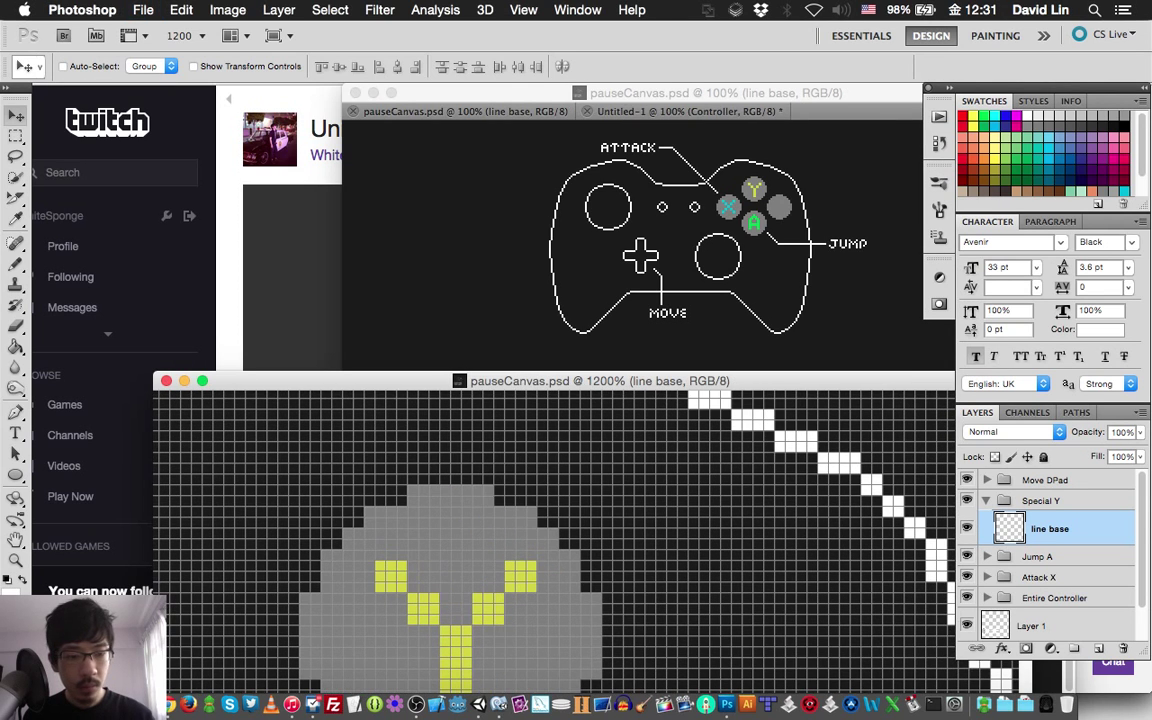
{"action": "scroll", "coordinate": [555, 540], "scroll_direction": "up", "scroll_amount": 1}
{"action": "key", "text": "b"}
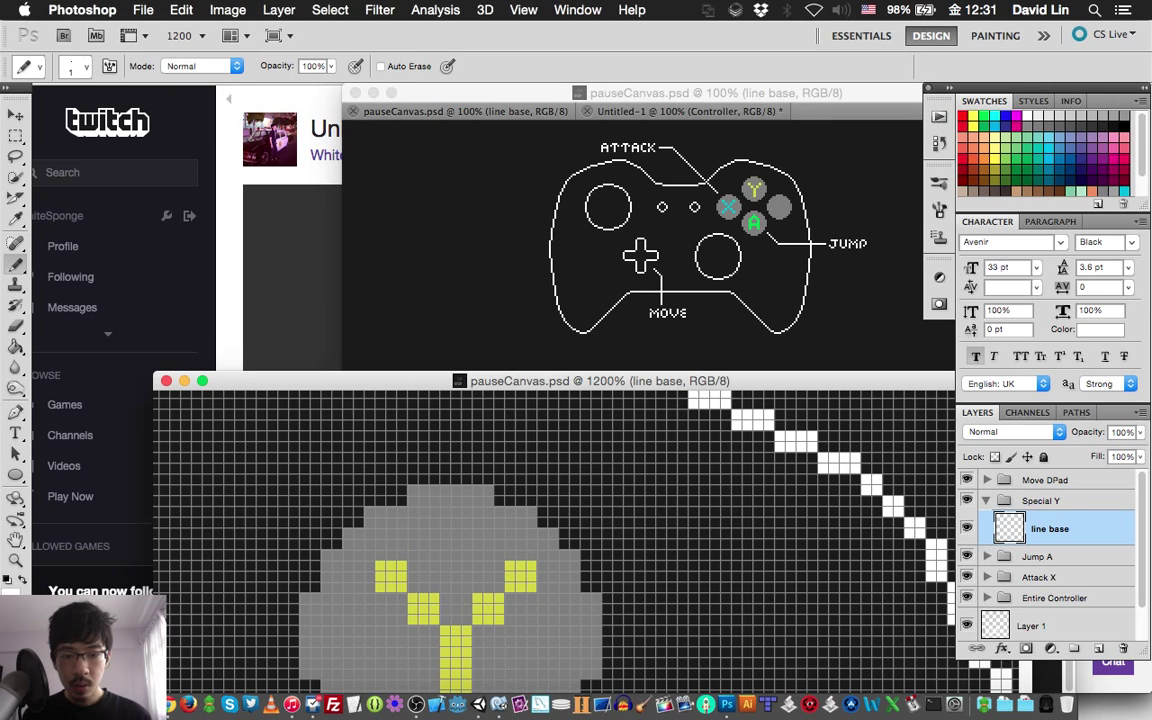
{"action": "mouse_move", "coordinate": [606, 467]}
{"action": "left_mouse_down"}
{"action": "mouse_move", "coordinate": [616, 478]}
{"action": "mouse_move", "coordinate": [649, 434]}
{"action": "left_mouse_up"}
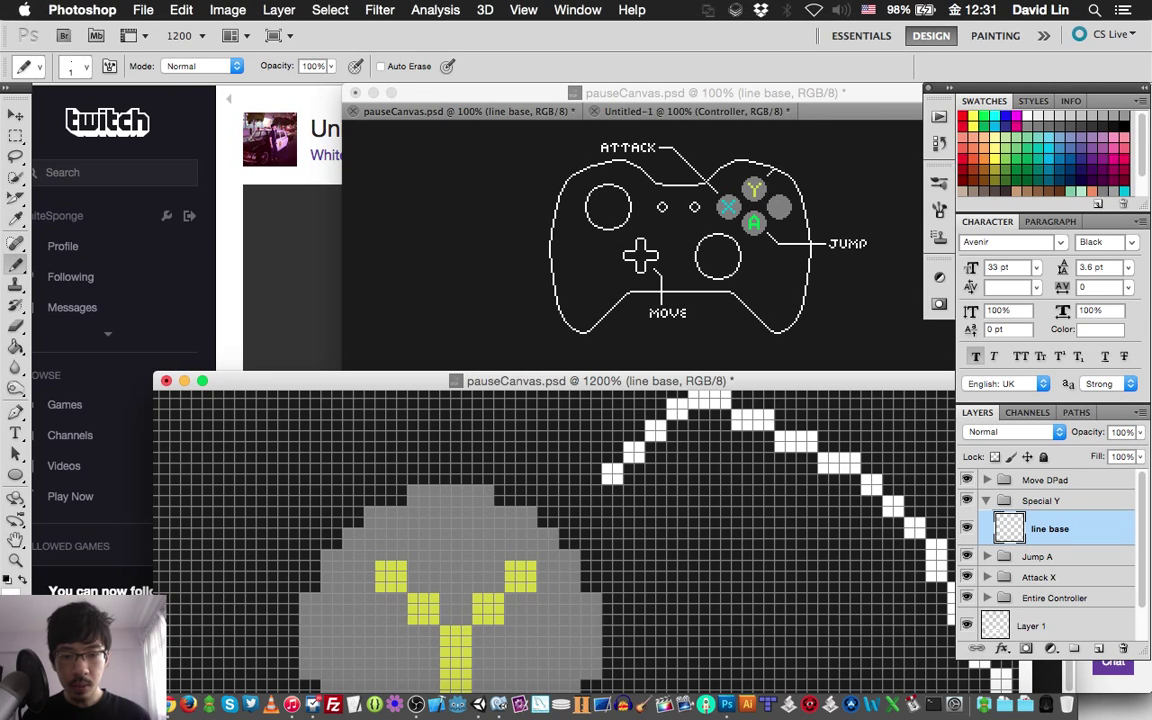
{"action": "scroll", "coordinate": [555, 540], "scroll_direction": "right", "scroll_amount": 3}
{"action": "scroll", "coordinate": [555, 540], "scroll_direction": "up", "scroll_amount": 1}
{"action": "scroll", "coordinate": [555, 540], "scroll_direction": "right", "scroll_amount": 1}
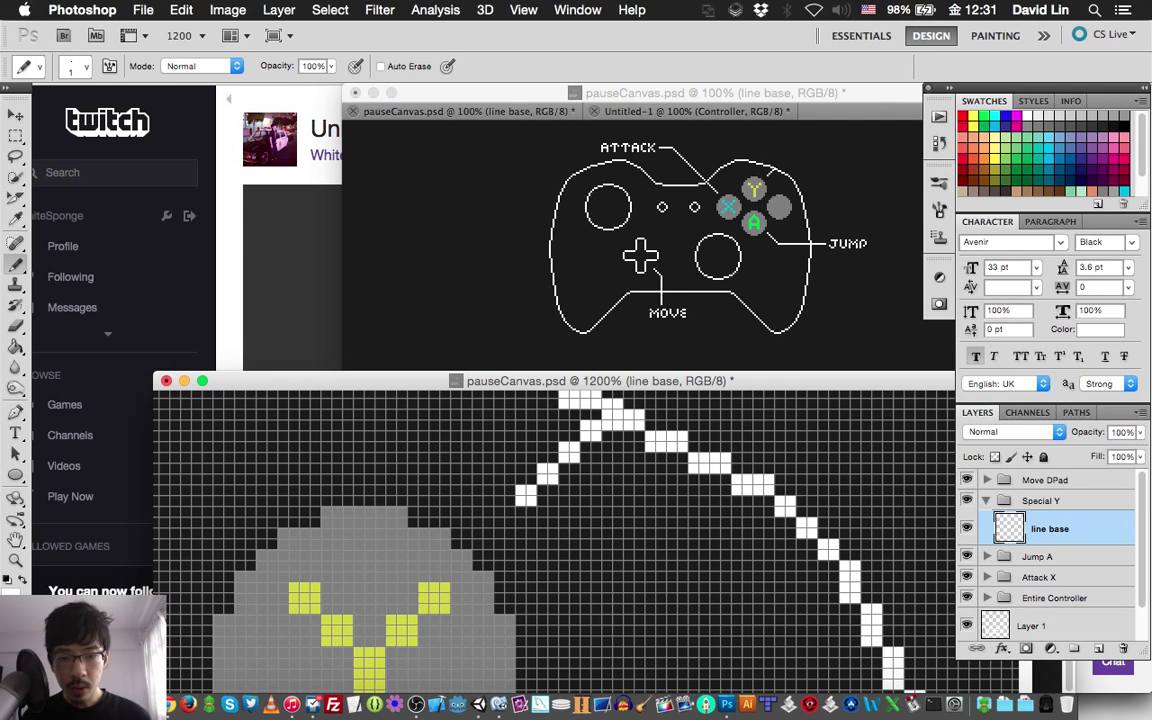
{"action": "scroll", "coordinate": [555, 540], "scroll_direction": "up", "scroll_amount": 3}
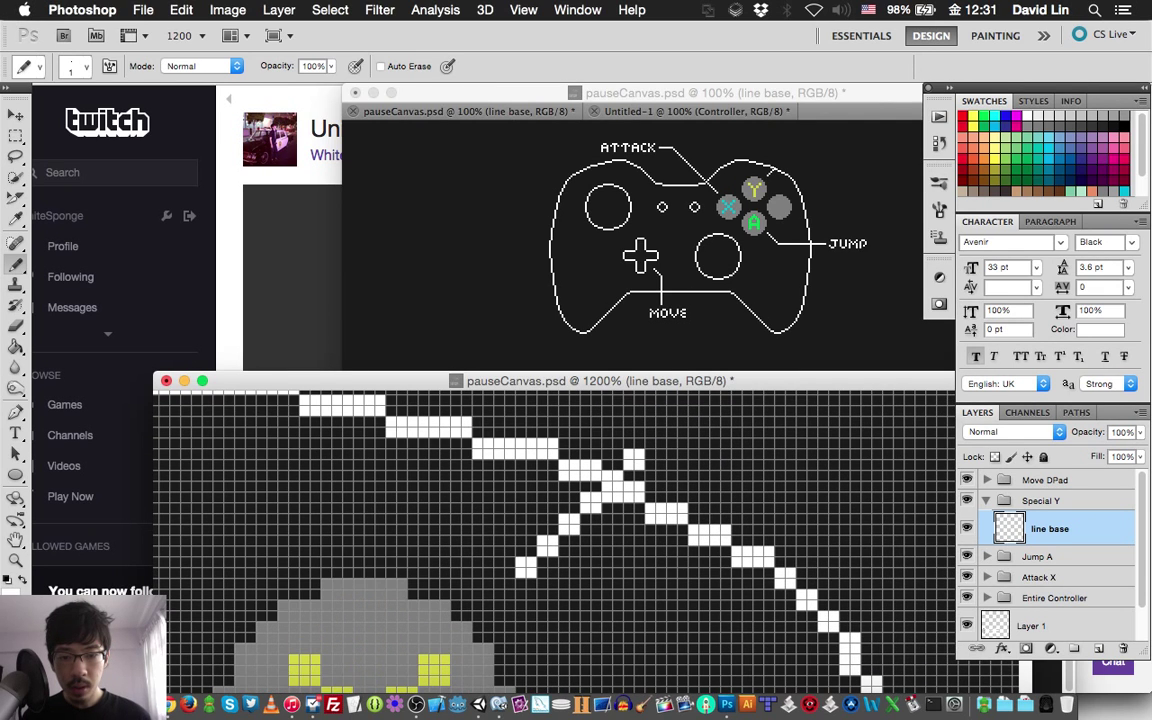
{"action": "left_click_drag", "start_coordinate": [614, 472], "coordinate": [677, 415]}
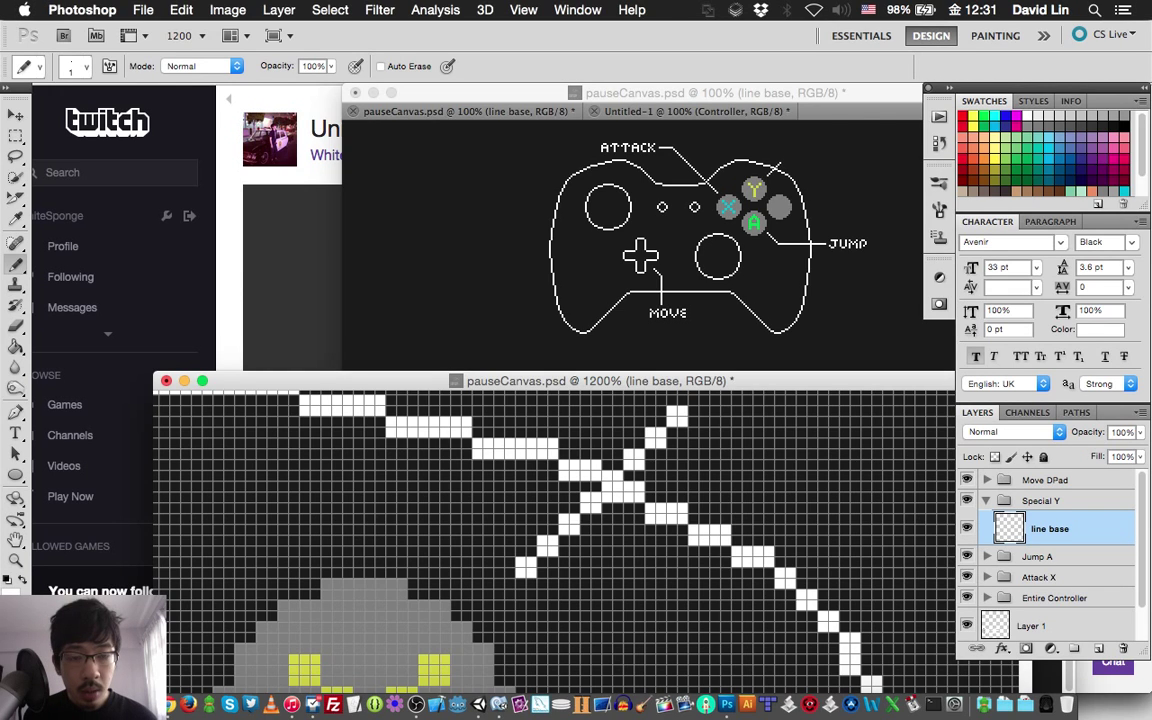
Step: Delete the stroked layer and recreate an empty 'line base' layer in Special Y
{"action": "key", "text": "Delete"}
{"action": "key", "text": "ctrl+shift+n"}
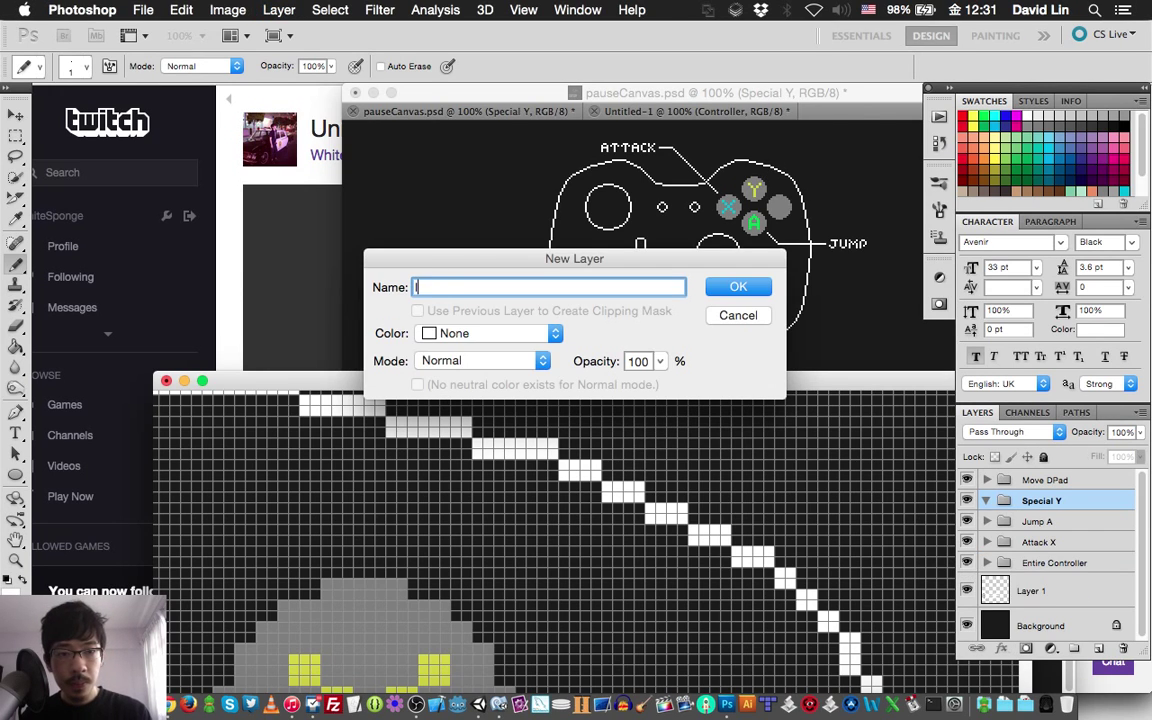
{"action": "type", "text": "line base"}
{"action": "key", "text": "Return"}
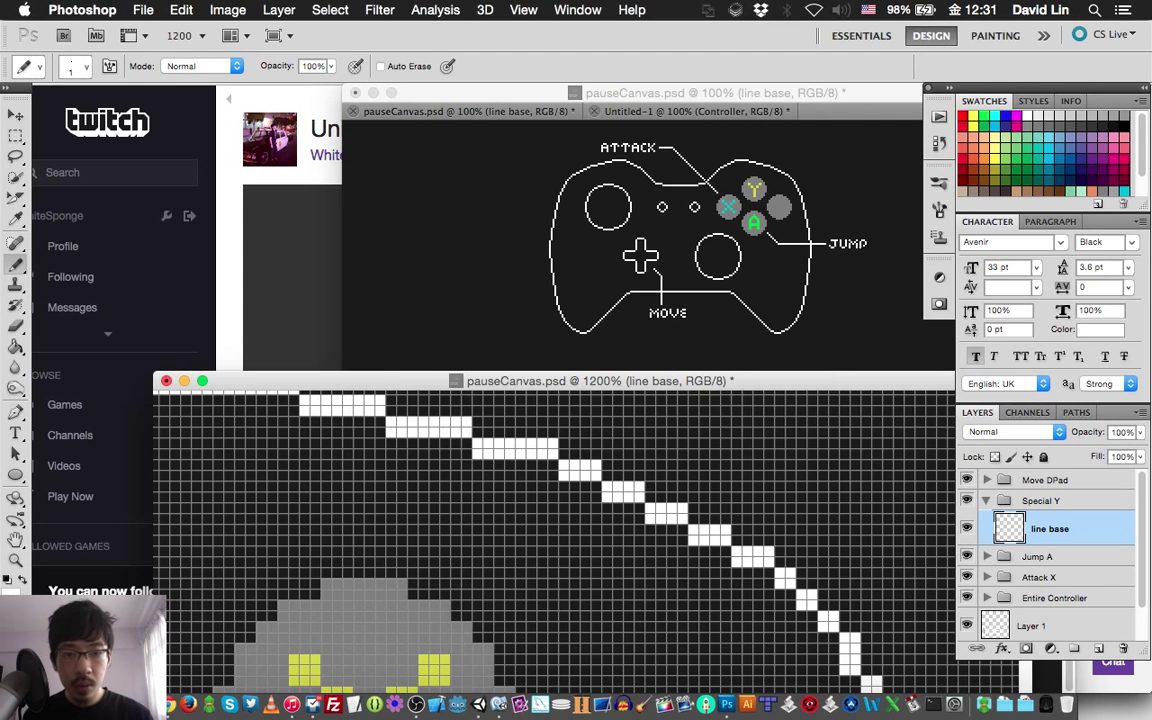
Step: Paint a small white pixel block right of the Y circle and nudge it right and down
{"action": "scroll", "coordinate": [550, 540], "scroll_direction": "down", "scroll_amount": 5}
{"action": "scroll", "coordinate": [550, 540], "scroll_direction": "down", "scroll_amount": 2}
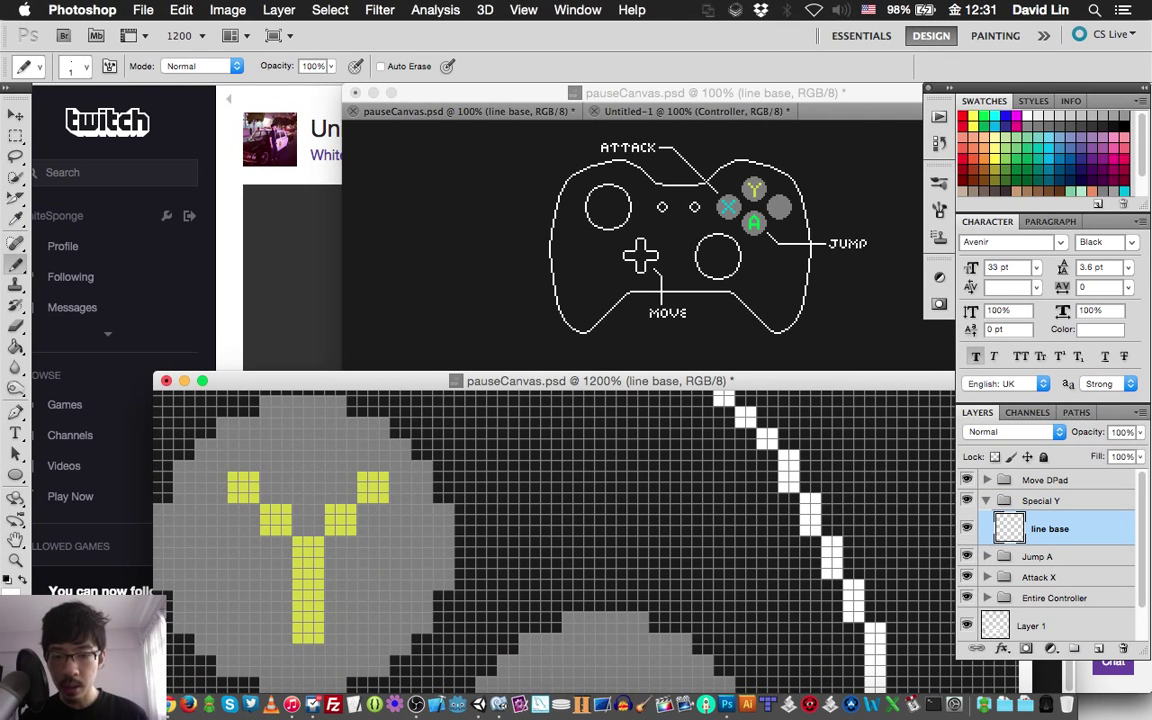
{"action": "mouse_move", "coordinate": [460, 466]}
{"action": "left_mouse_down"}
{"action": "mouse_move", "coordinate": [465, 476]}
{"action": "mouse_move", "coordinate": [490, 466]}
{"action": "left_mouse_up"}
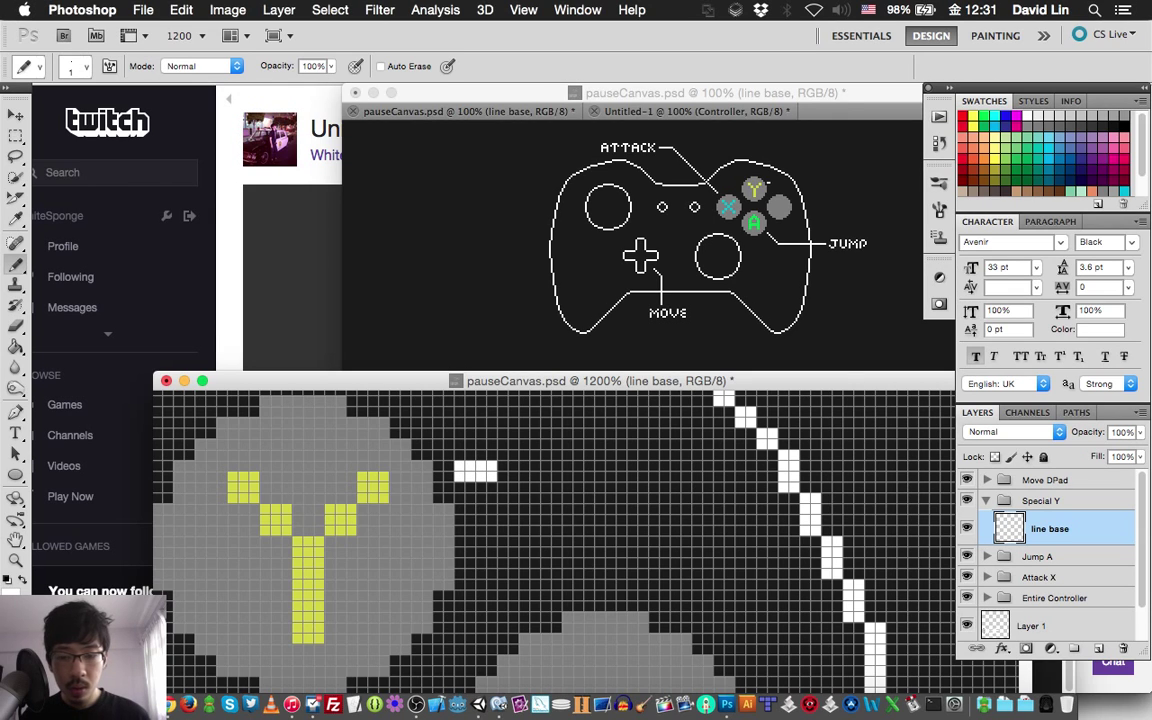
{"action": "key", "text": "v"}
{"action": "key", "text": "Right"}
{"action": "key", "text": "Right"}
{"action": "key", "text": "Right"}
{"action": "key", "text": "Right"}
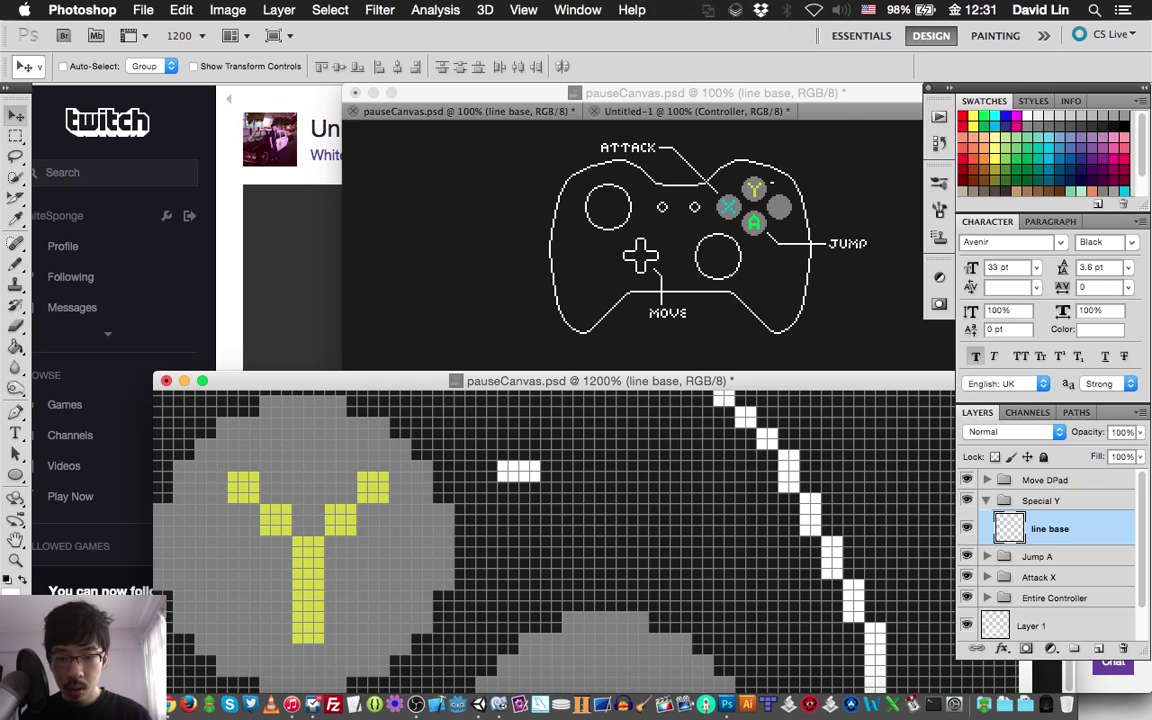
{"action": "key", "text": "Down"}
{"action": "key", "text": "Down"}
{"action": "key", "text": "Down"}
{"action": "key", "text": "Down"}
{"action": "key", "text": "b"}
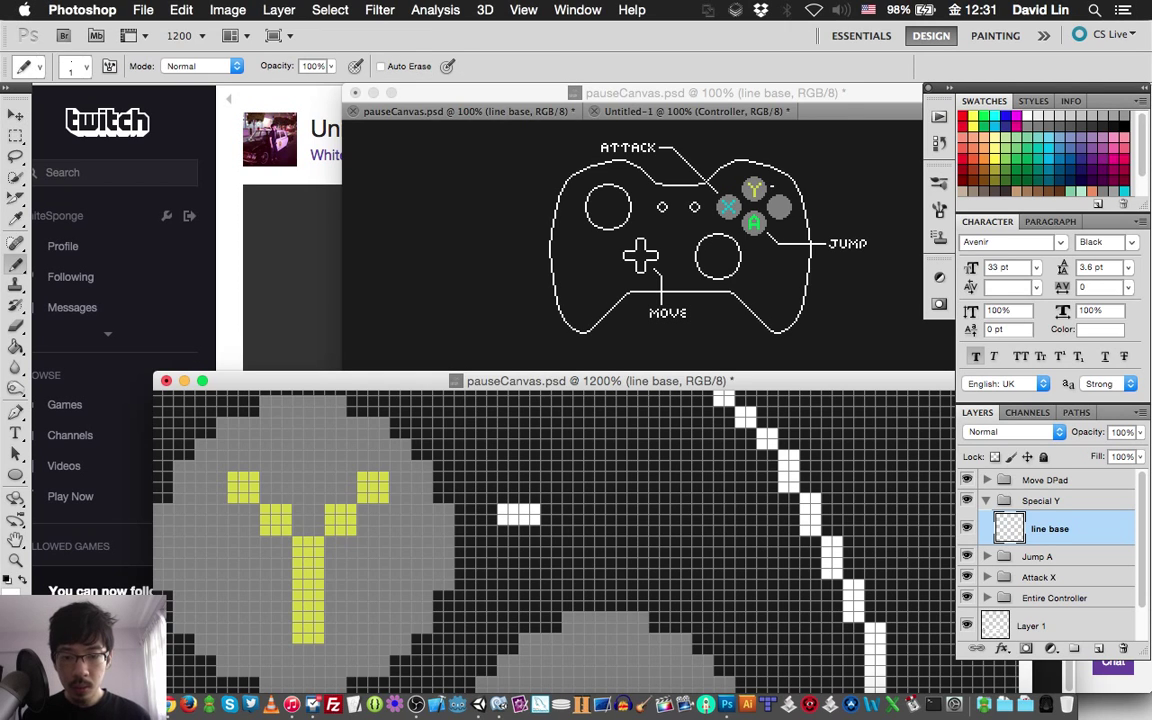
Step: Extend the callout pixel row into a horizontal line across the diagonal
{"action": "left_click", "coordinate": [546, 514]}
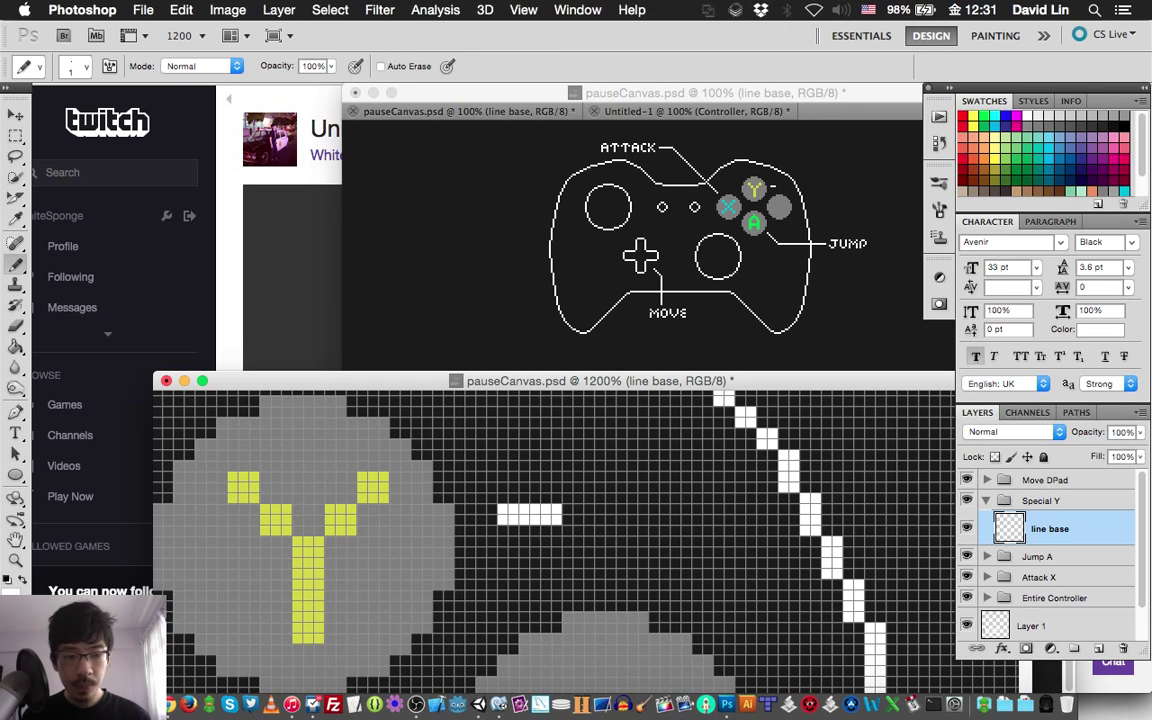
{"action": "left_click", "coordinate": [573, 514]}
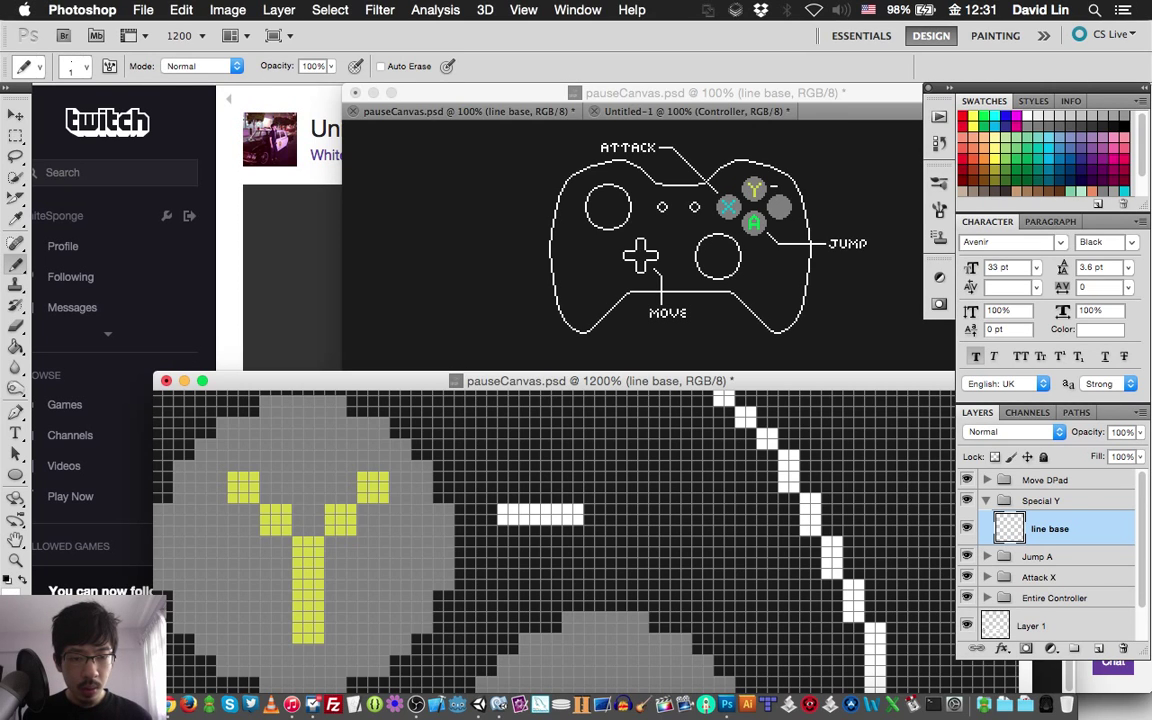
{"action": "left_click", "coordinate": [858, 497], "text": "shift"}
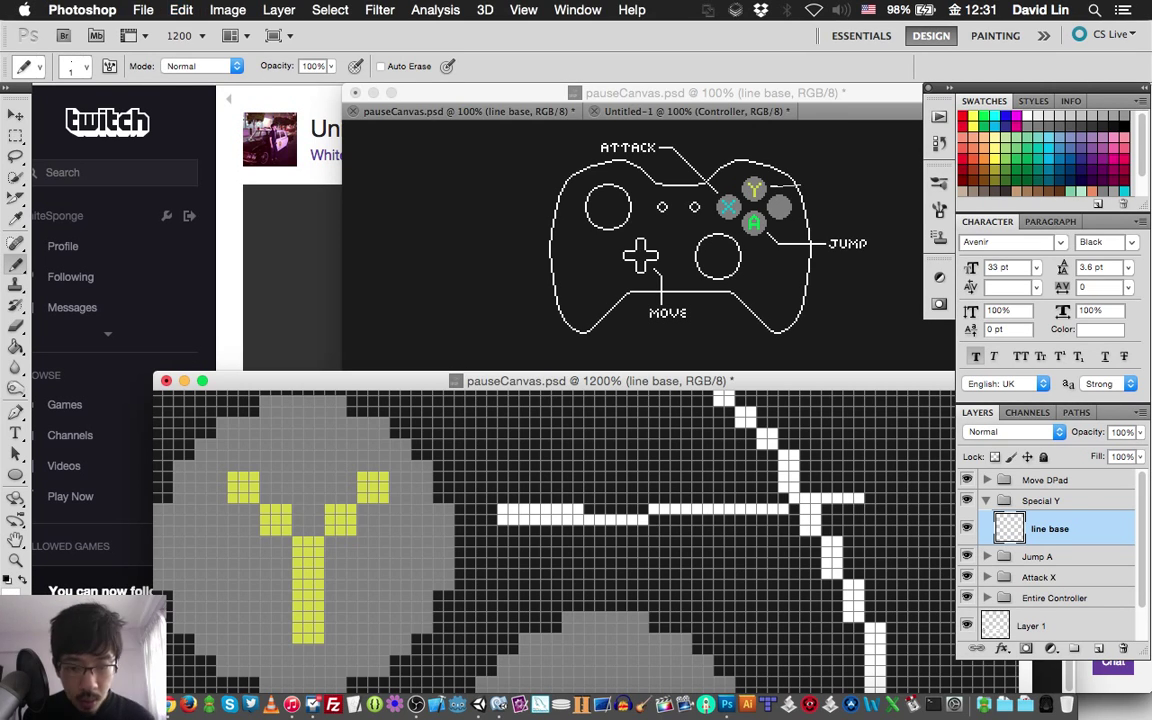
{"action": "key", "text": "super+z"}
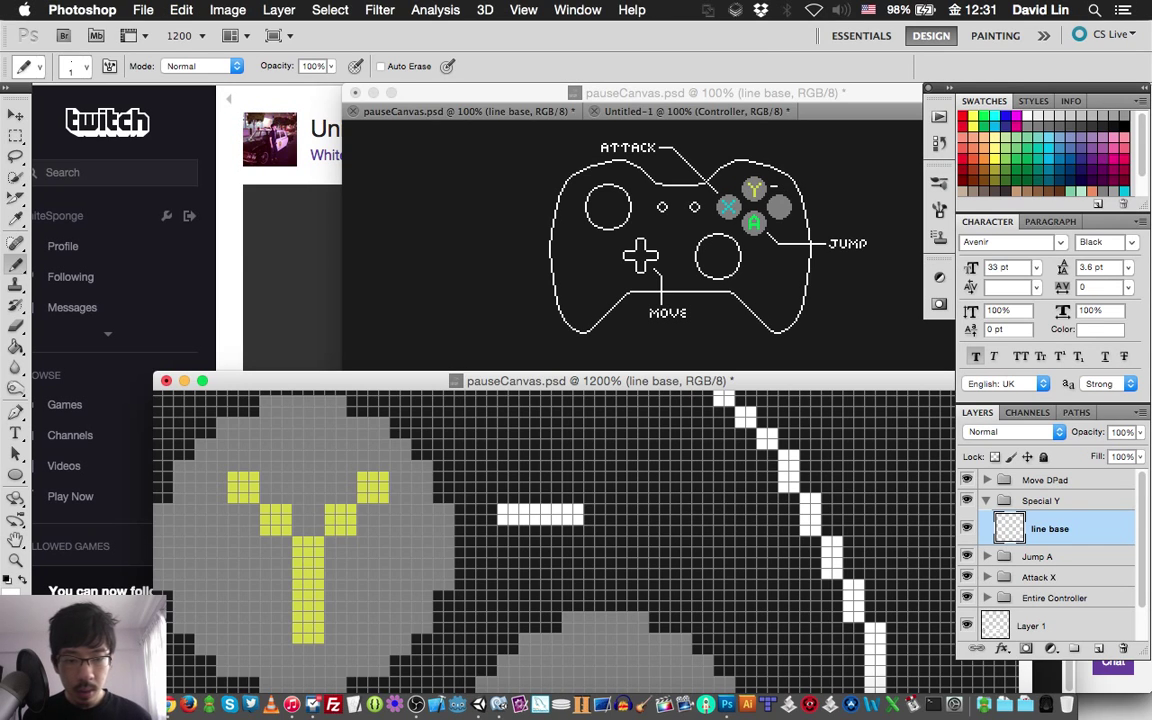
{"action": "left_click", "coordinate": [858, 514], "text": "shift"}
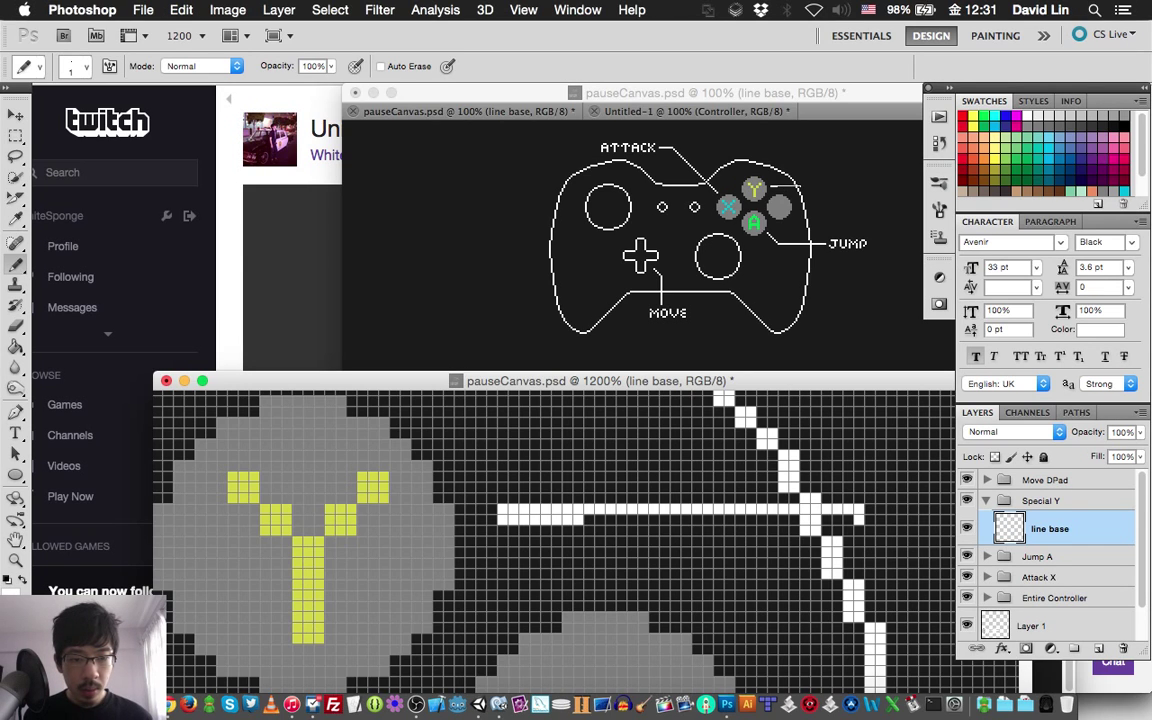
{"action": "scroll", "coordinate": [555, 540], "scroll_direction": "right", "scroll_amount": 5}
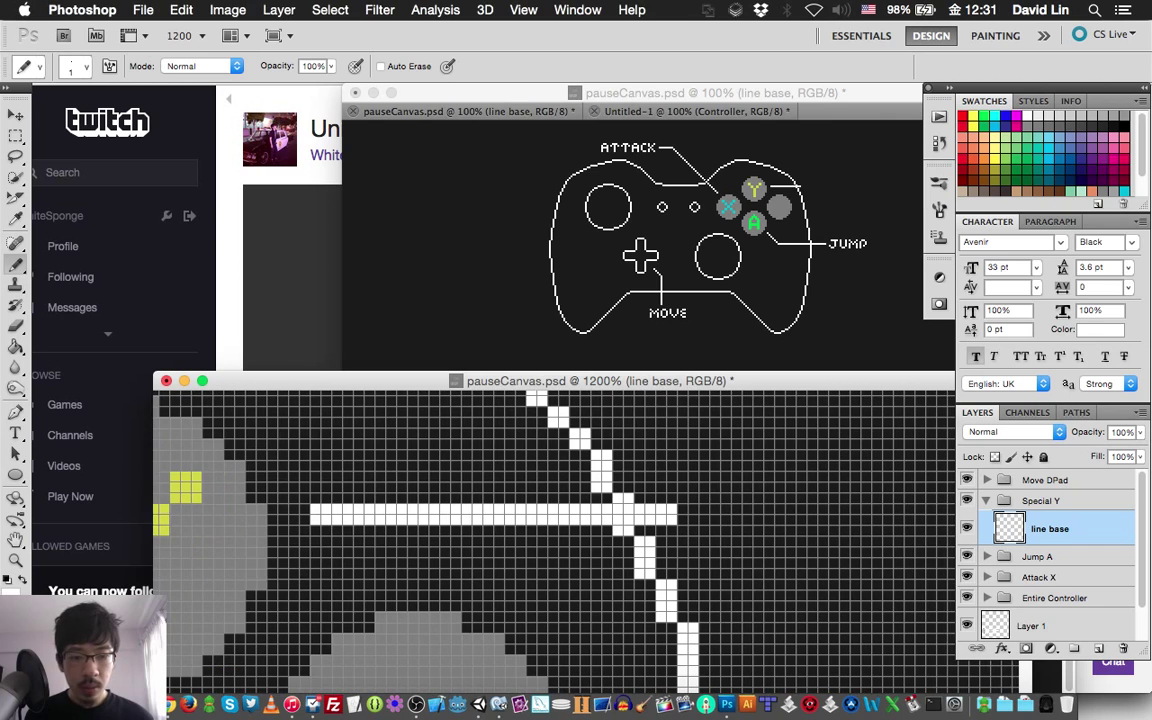
{"action": "left_click", "coordinate": [715, 514], "text": "shift"}
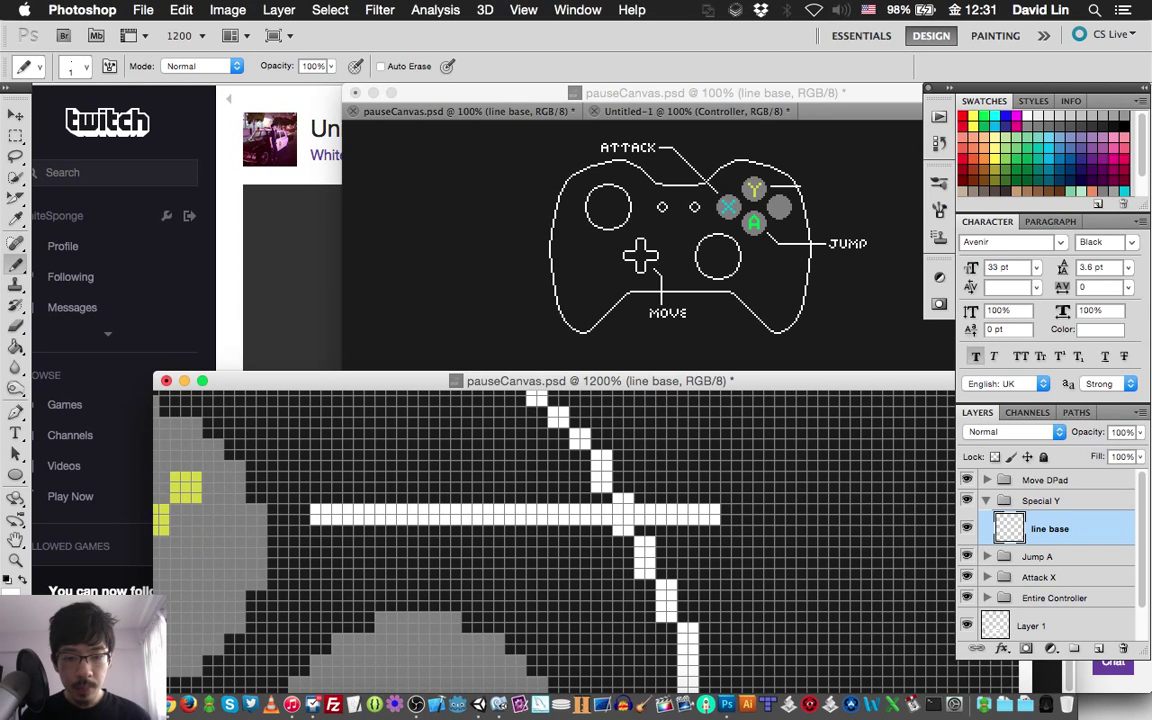
{"action": "left_click", "coordinate": [736, 514], "text": "shift"}
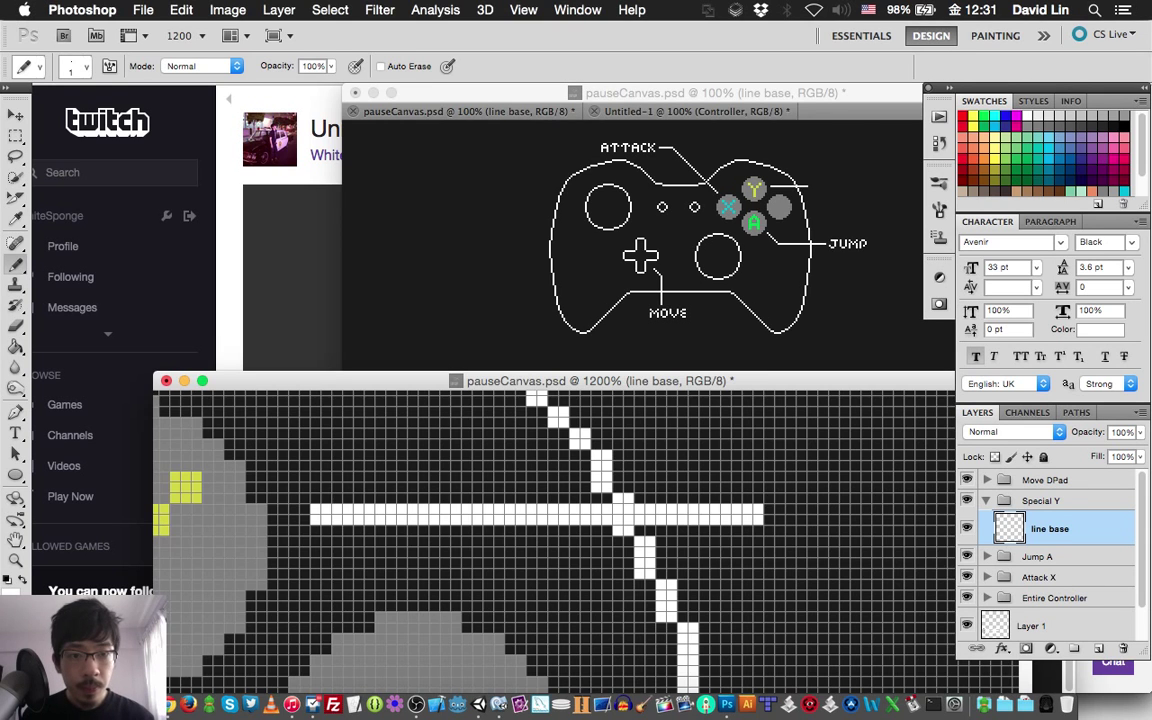
Step: Lengthen the horizontal line and bend its end diagonally down-right
{"action": "scroll", "coordinate": [555, 540], "scroll_direction": "up", "scroll_amount": 3}
{"action": "scroll", "coordinate": [555, 540], "scroll_direction": "right", "scroll_amount": 2}
{"action": "scroll", "coordinate": [555, 540], "scroll_direction": "down", "scroll_amount": 1}
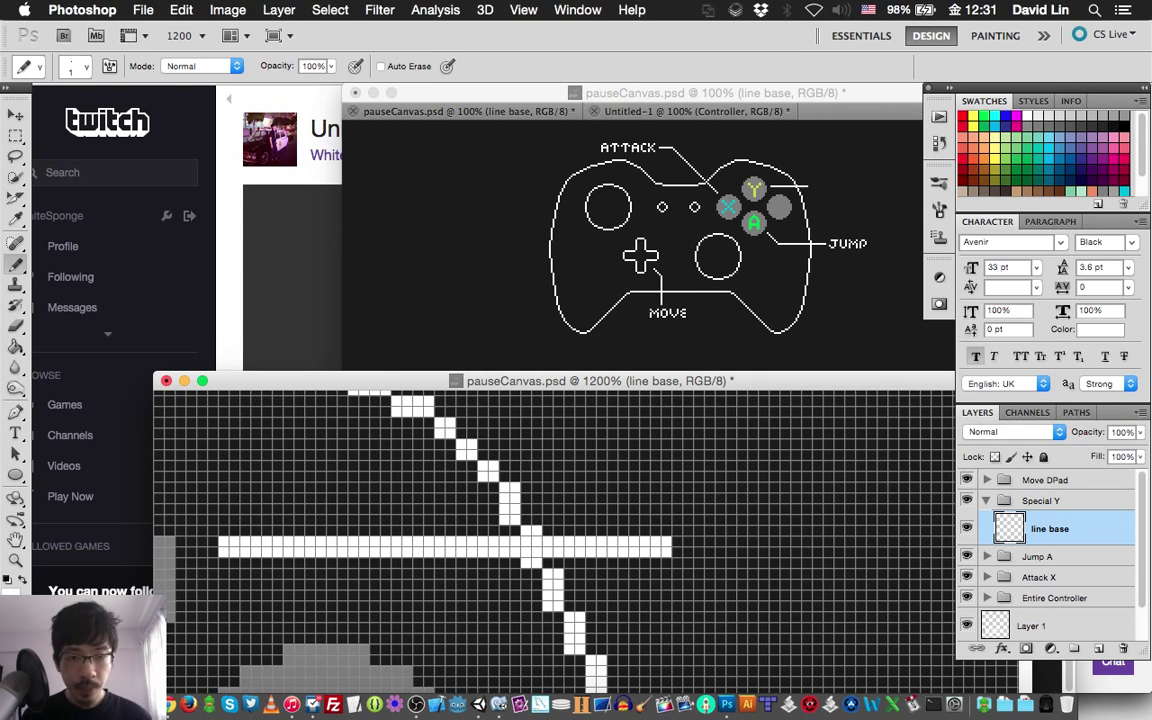
{"action": "mouse_move", "coordinate": [687, 547]}
{"action": "left_mouse_down"}
{"action": "mouse_move", "coordinate": [709, 547]}
{"action": "mouse_move", "coordinate": [752, 584]}
{"action": "left_mouse_up"}
{"action": "left_click", "coordinate": [768, 611]}
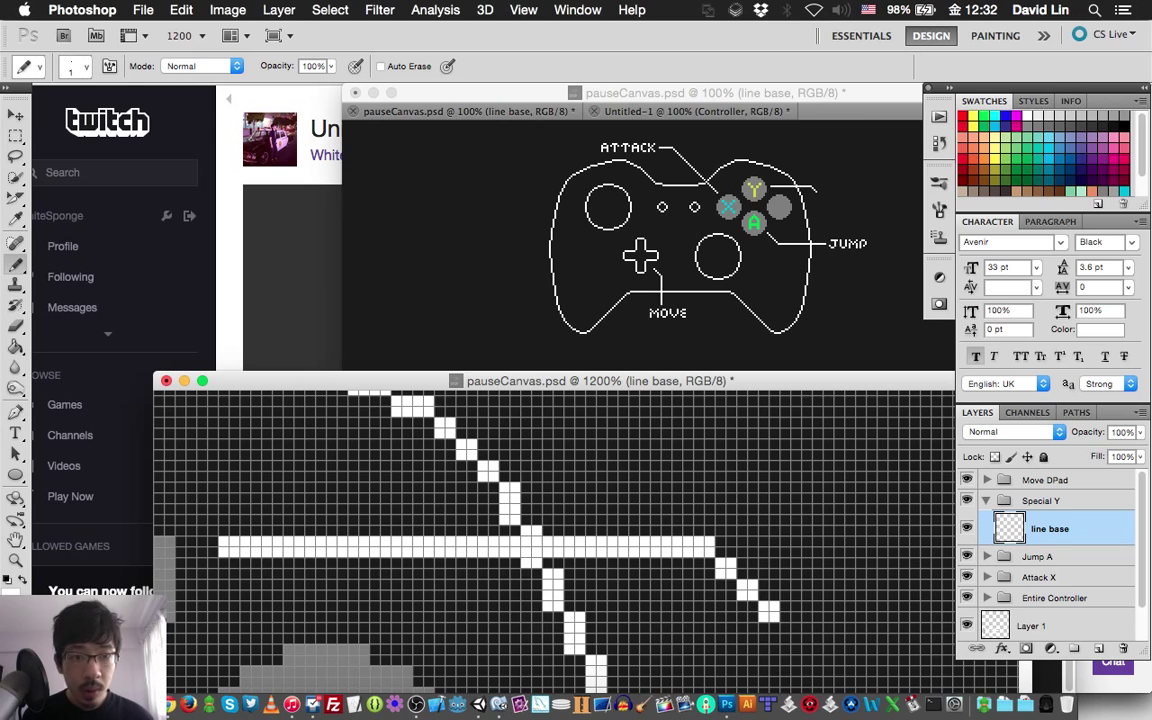
{"action": "scroll", "coordinate": [550, 530], "scroll_direction": "down", "scroll_amount": 1}
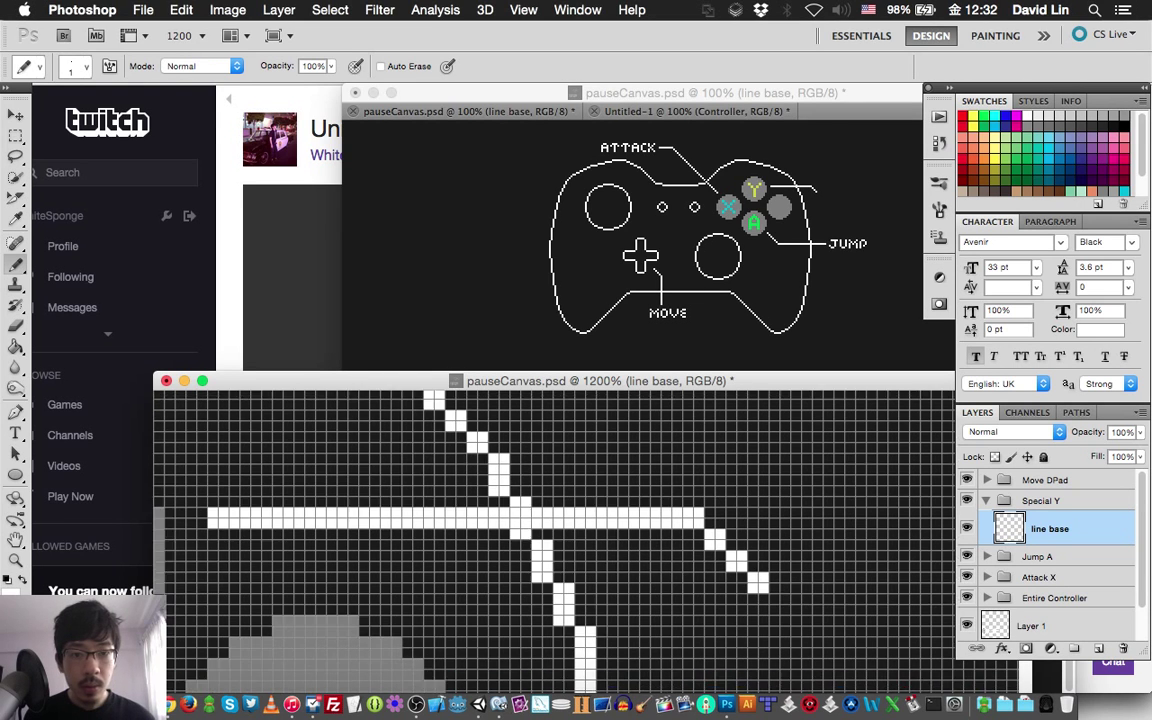
{"action": "scroll", "coordinate": [550, 530], "scroll_direction": "down", "scroll_amount": 2}
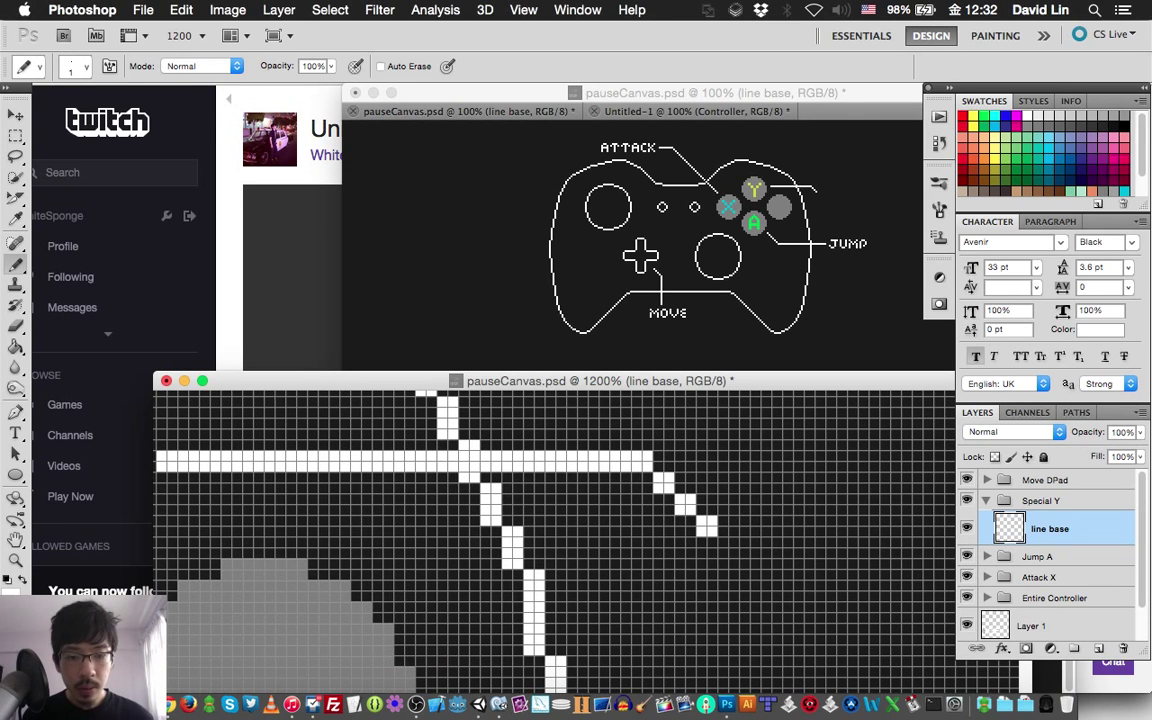
{"action": "left_click_drag", "start_coordinate": [718, 535], "coordinate": [728, 547]}
{"action": "scroll", "coordinate": [550, 530], "scroll_direction": "down", "scroll_amount": 1}
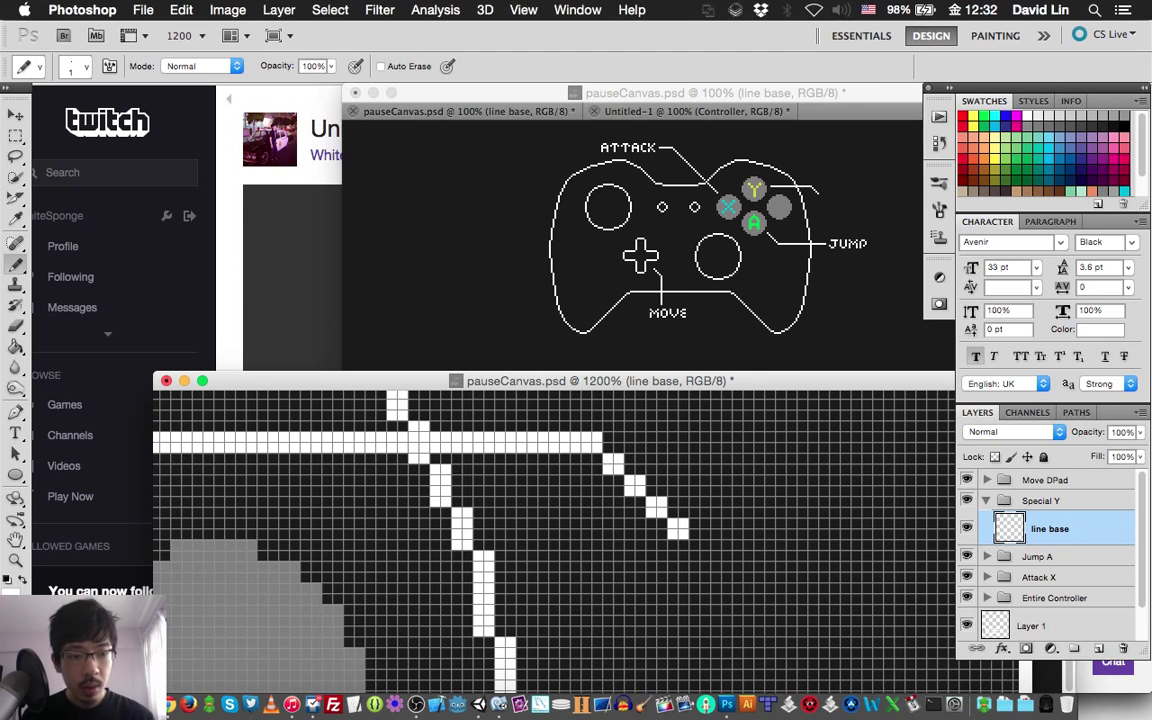
Step: Create a new layer named S in the Special Y group
{"action": "key", "text": "super+shift+n"}
{"action": "type", "text": "S"}
{"action": "key", "text": "Return"}
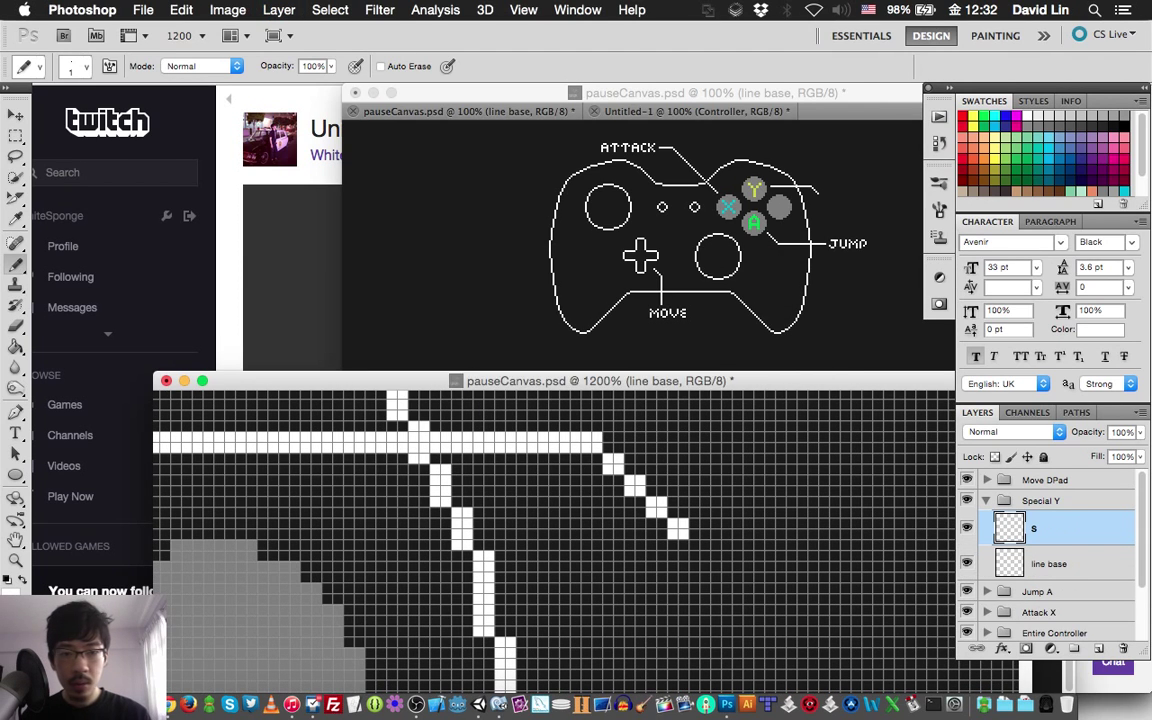
{"action": "scroll", "coordinate": [550, 530], "scroll_direction": "down", "scroll_amount": 1}
{"action": "scroll", "coordinate": [550, 530], "scroll_direction": "down", "scroll_amount": 1}
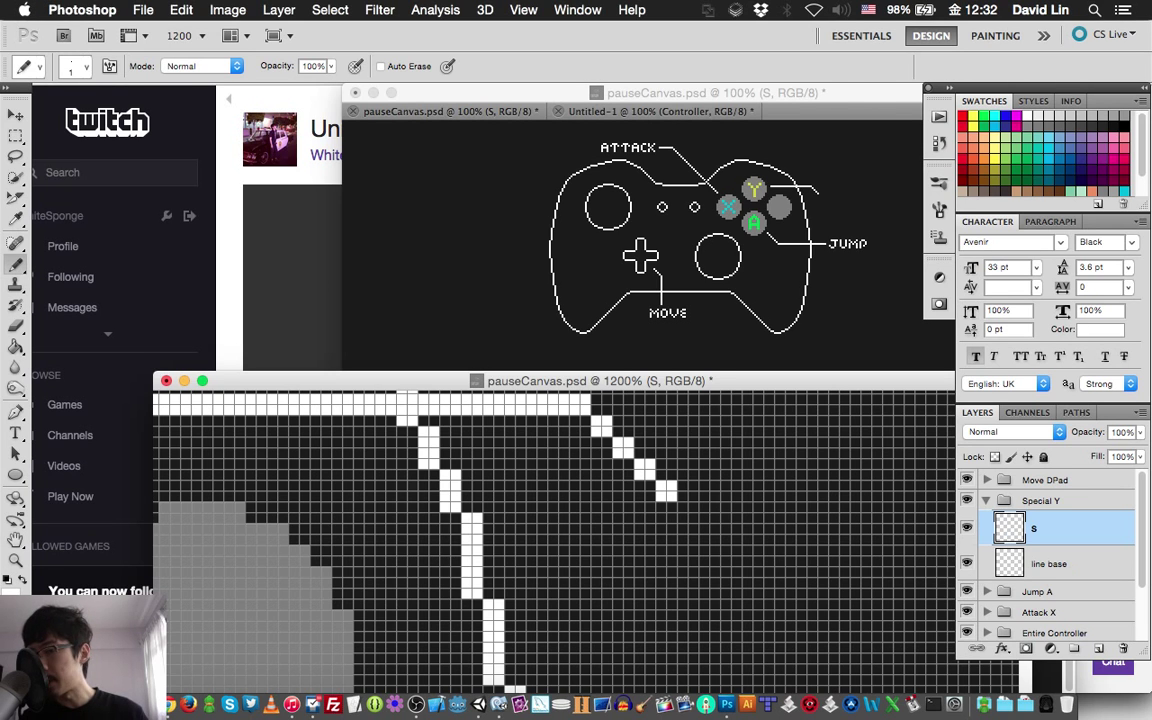
{"action": "key", "text": "super+Tab"}
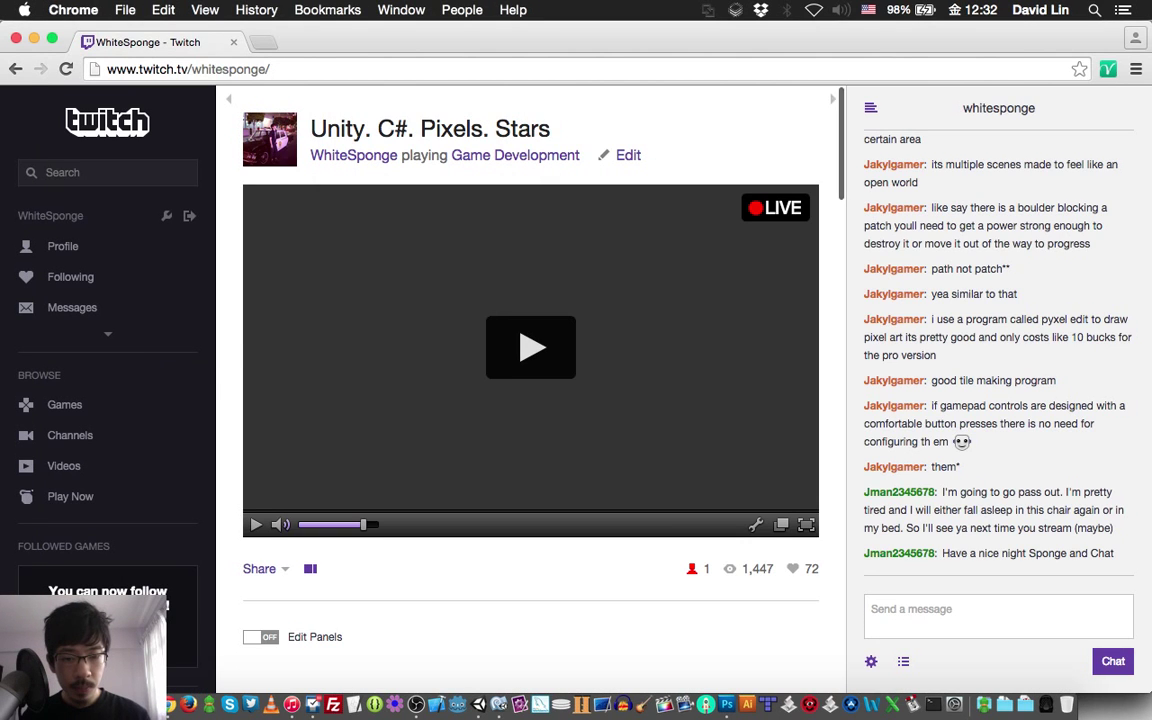
{"action": "left_click", "coordinate": [727, 704]}
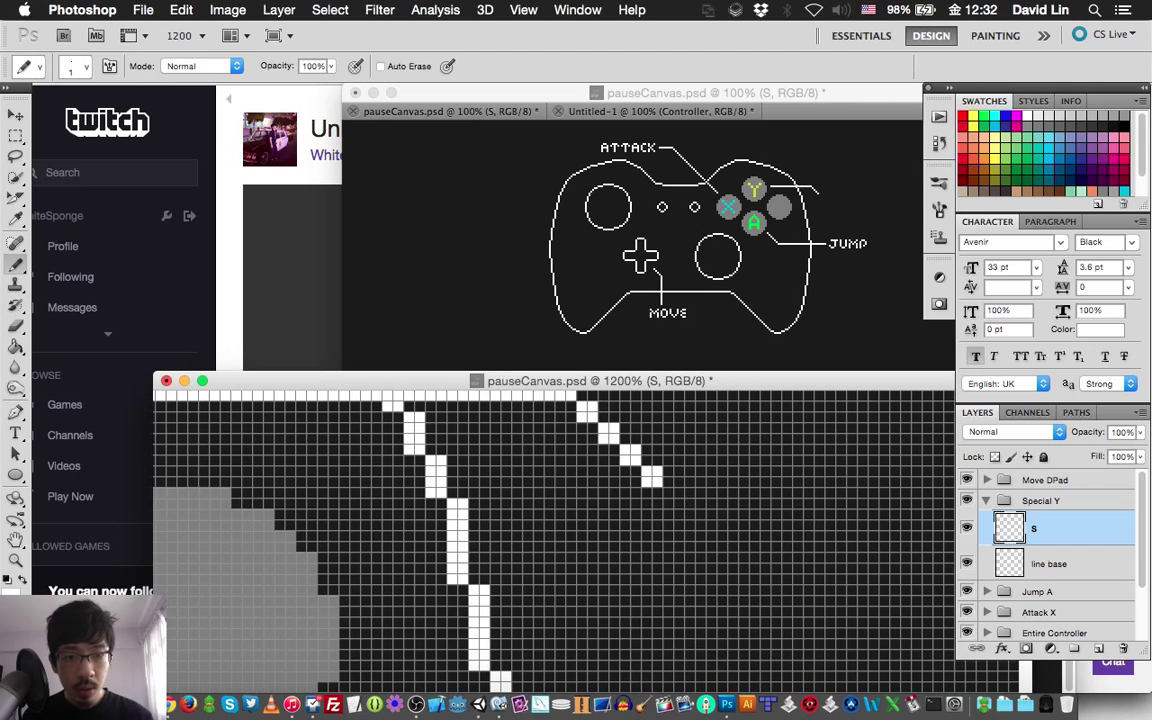
{"action": "left_click", "coordinate": [143, 9]}
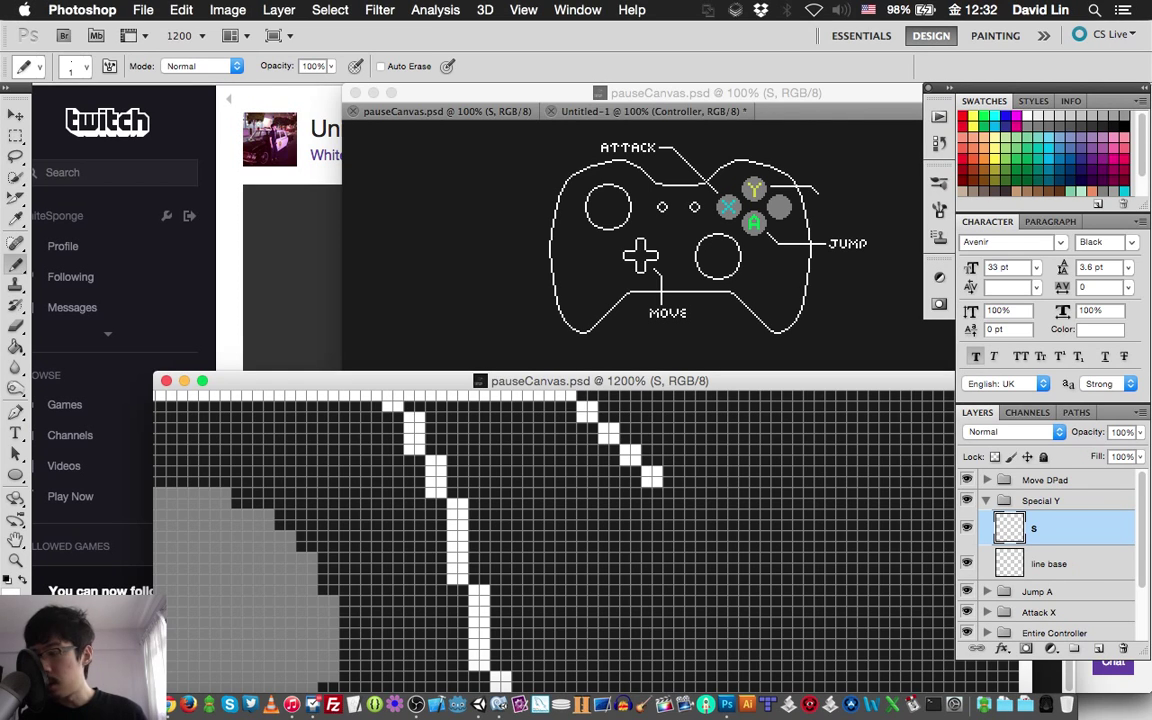
Step: Draw a pixel-art 3 beside the callout line, erasing stray pixels
{"action": "left_click", "coordinate": [684, 519]}
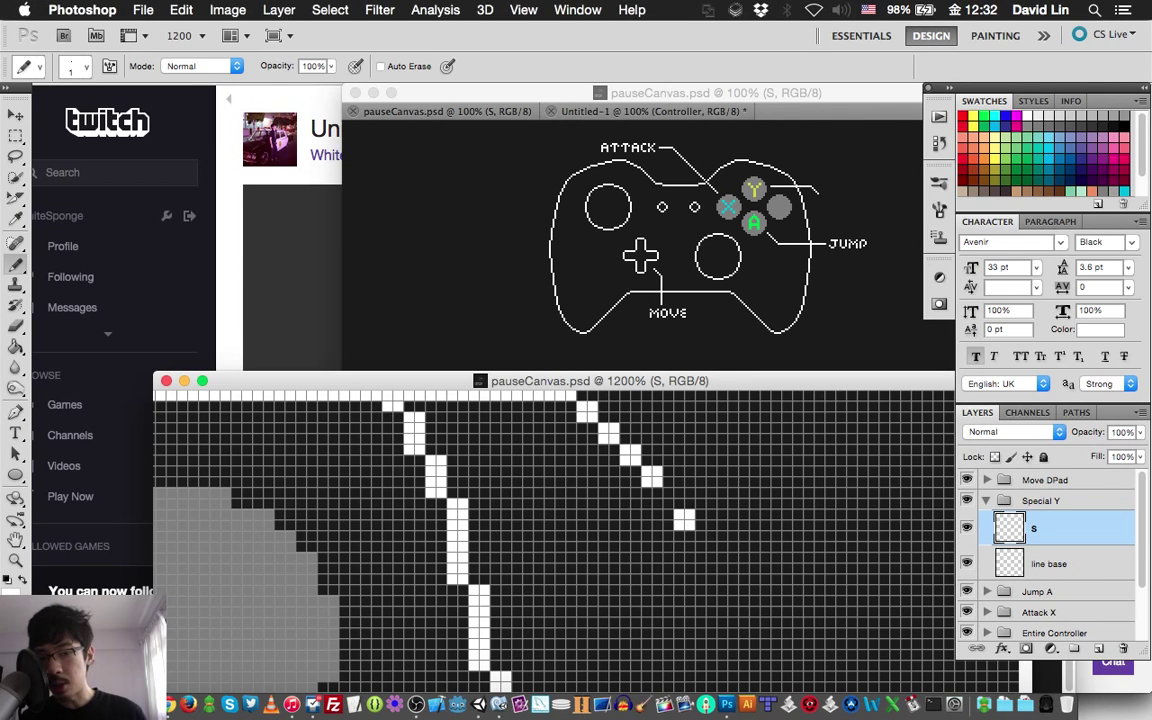
{"action": "left_click", "coordinate": [705, 497]}
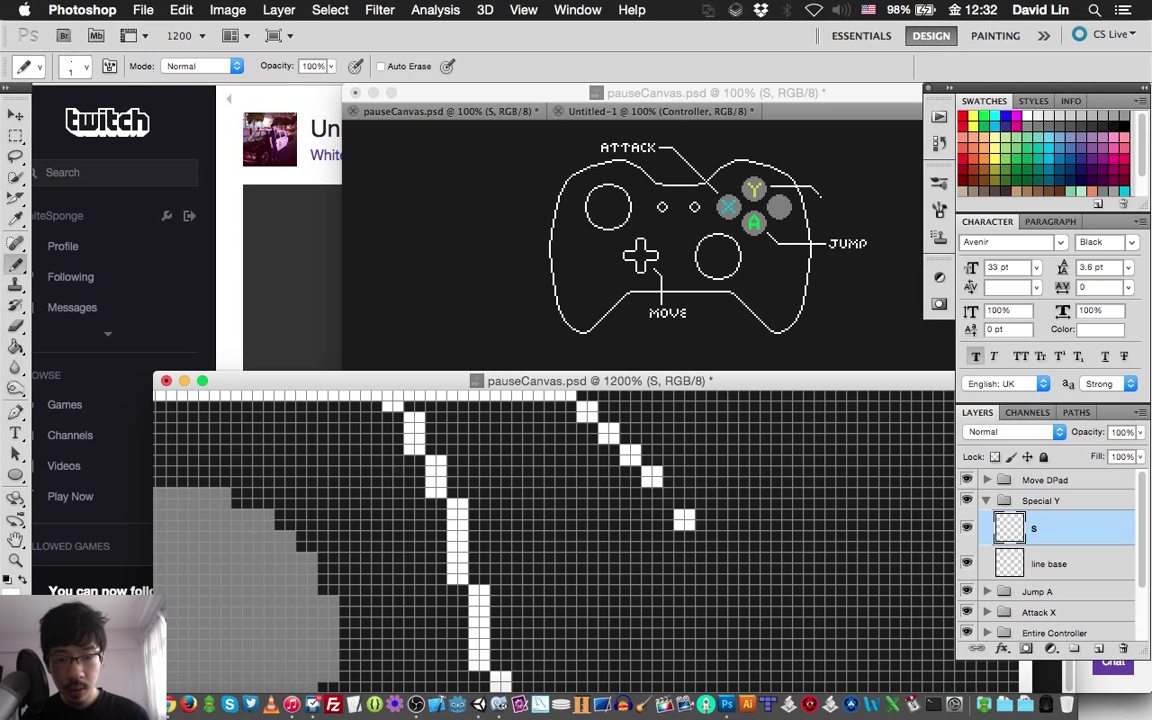
{"action": "left_click", "coordinate": [716, 497]}
{"action": "left_click", "coordinate": [748, 497]}
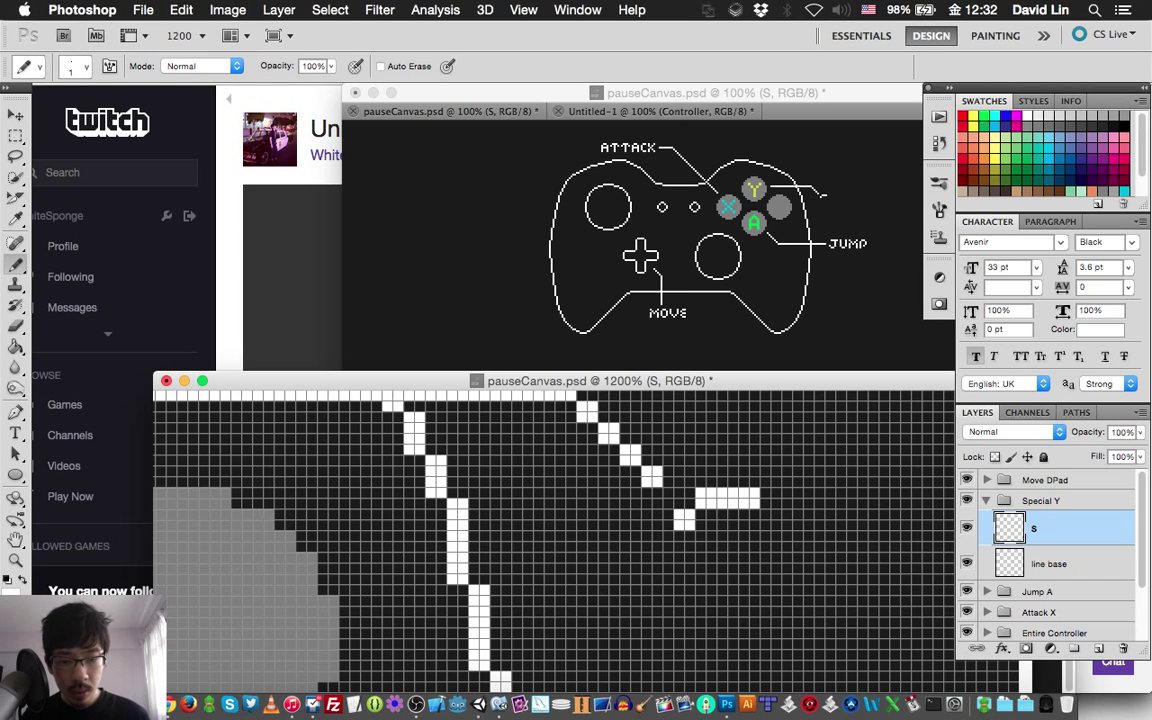
{"action": "left_click_drag", "start_coordinate": [775, 522], "coordinate": [745, 543]}
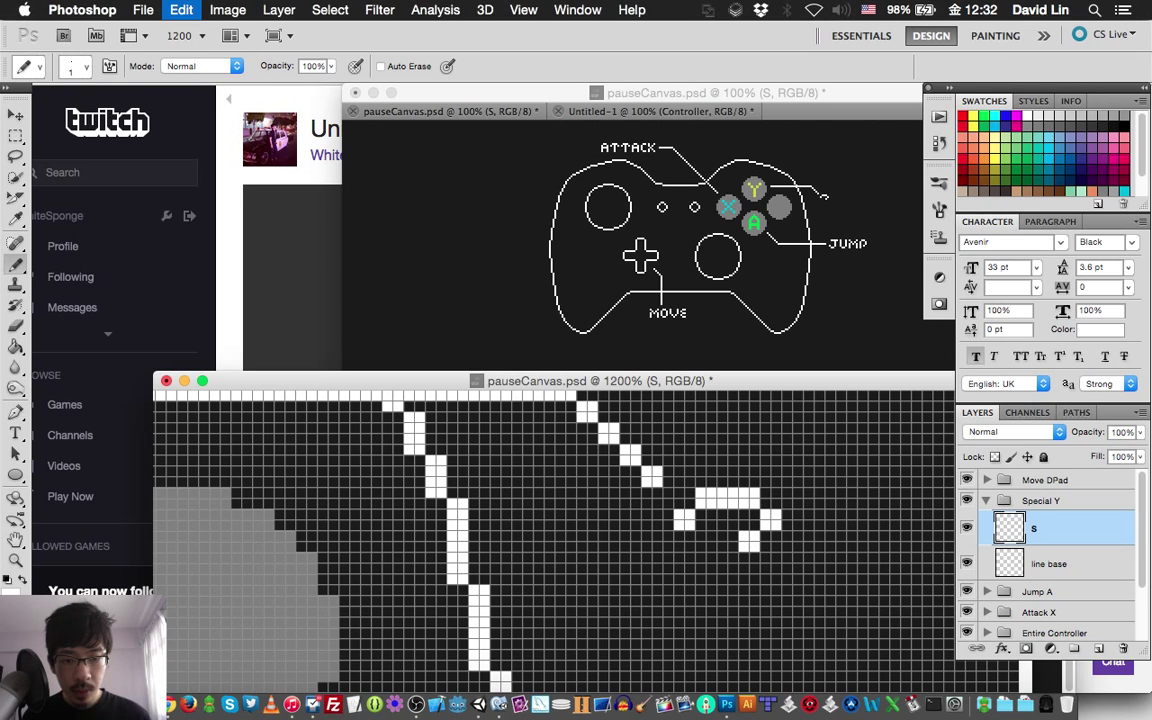
{"action": "key", "text": "super+z"}
{"action": "key", "text": "e"}
{"action": "left_click_drag", "start_coordinate": [685, 522], "coordinate": [706, 500]}
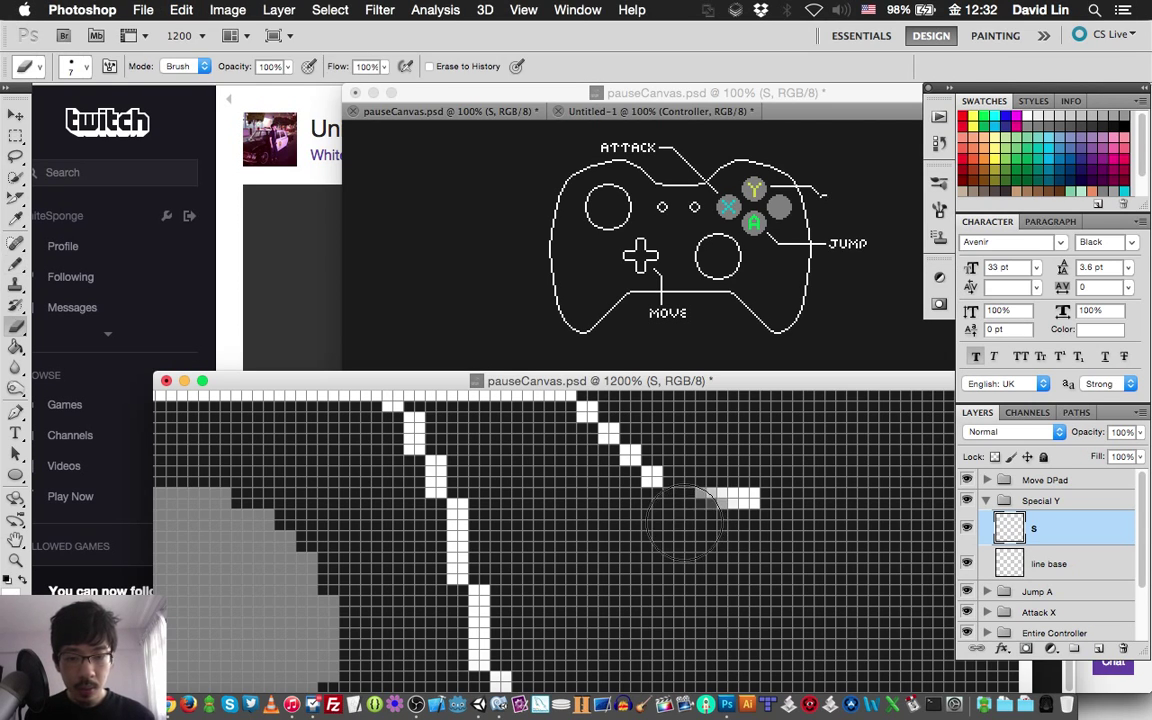
{"action": "key", "text": "b"}
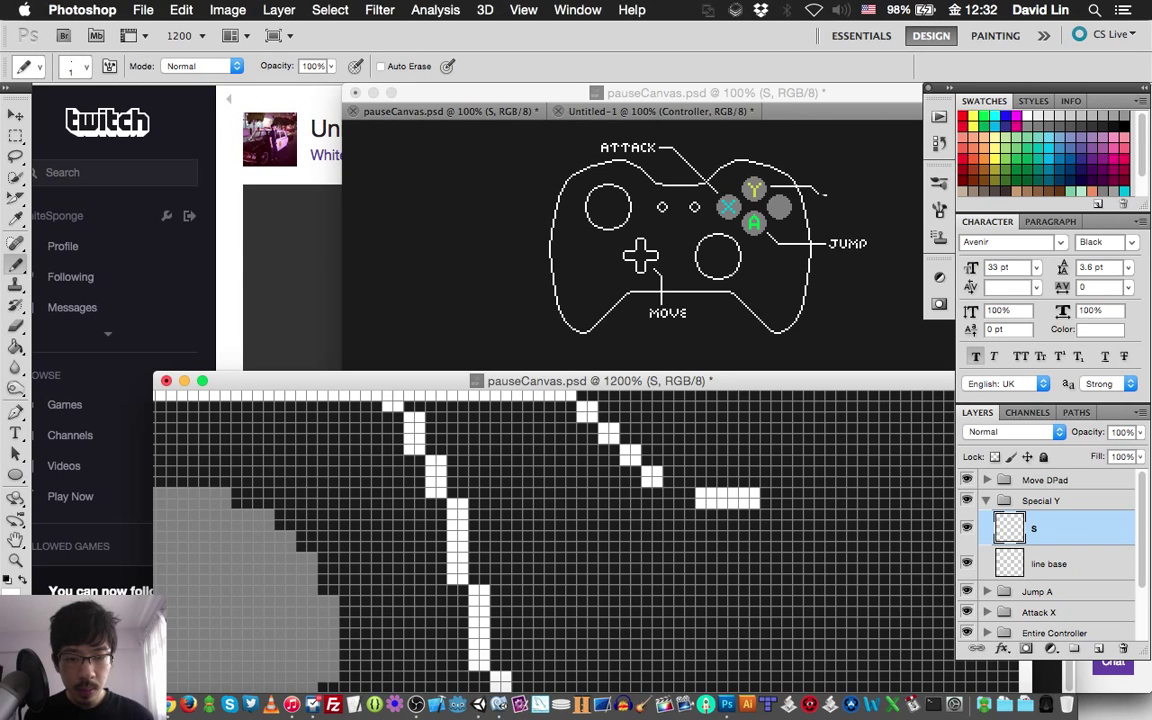
{"action": "mouse_move", "coordinate": [765, 515]}
{"action": "left_mouse_down"}
{"action": "mouse_move", "coordinate": [775, 525]}
{"action": "mouse_move", "coordinate": [701, 541]}
{"action": "mouse_move", "coordinate": [690, 557]}
{"action": "mouse_move", "coordinate": [755, 583]}
{"action": "left_mouse_up"}
{"action": "left_click", "coordinate": [749, 541]}
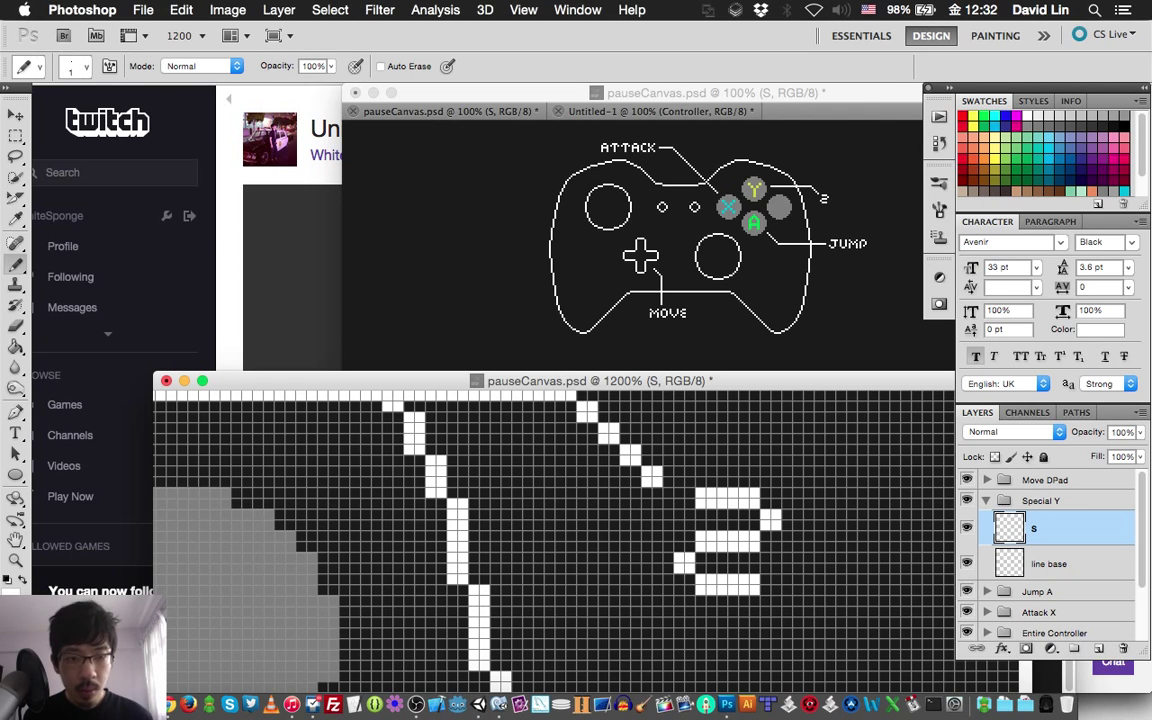
{"action": "left_click_drag", "start_coordinate": [692, 497], "coordinate": [680, 497]}
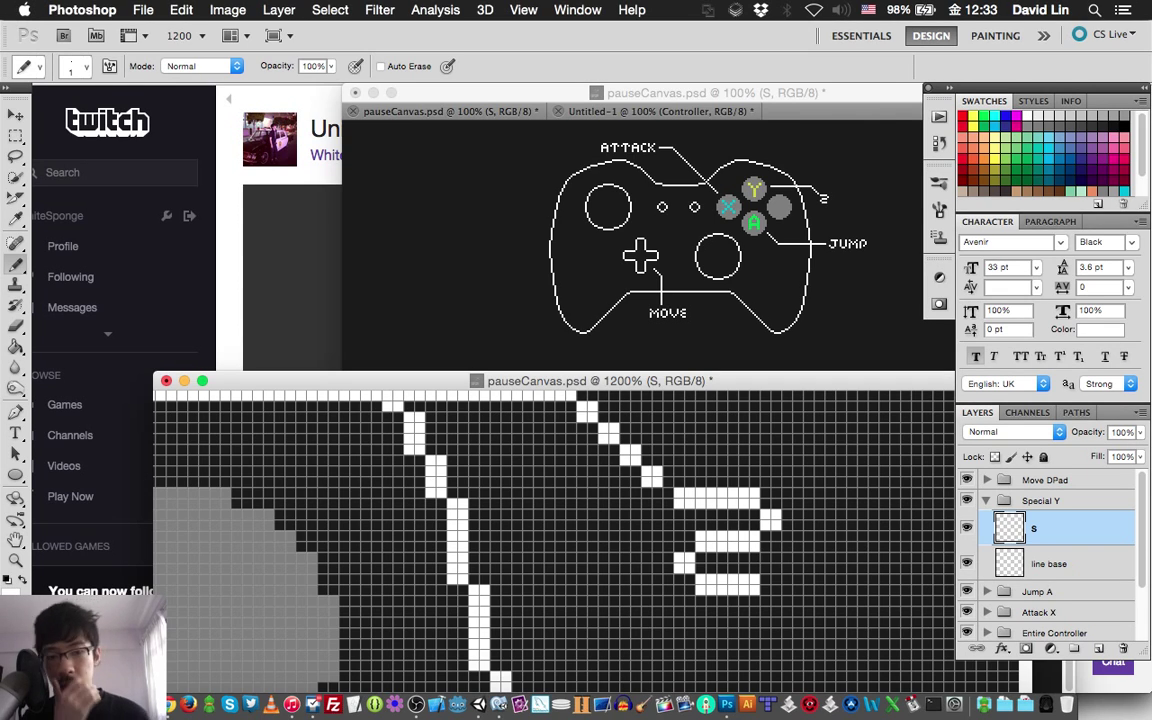
Step: Flip the 3 horizontally with Free Transform so it reads as an S
{"action": "key", "text": "ctrl+t"}
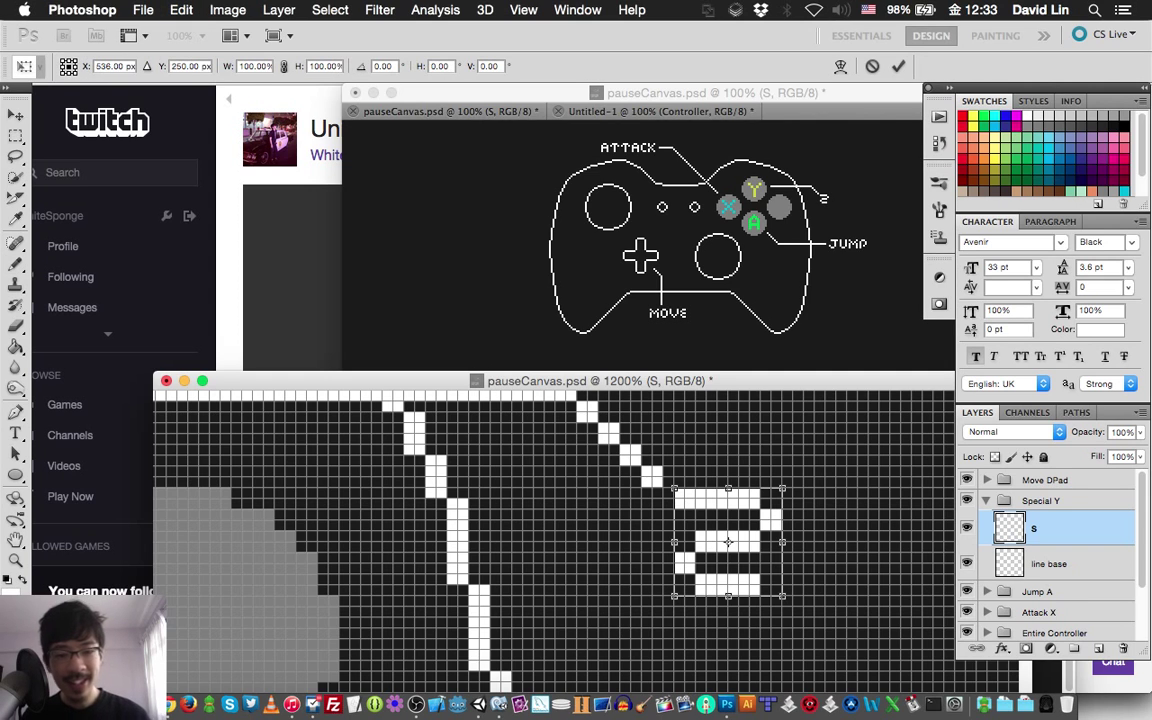
{"action": "right_click", "coordinate": [723, 428]}
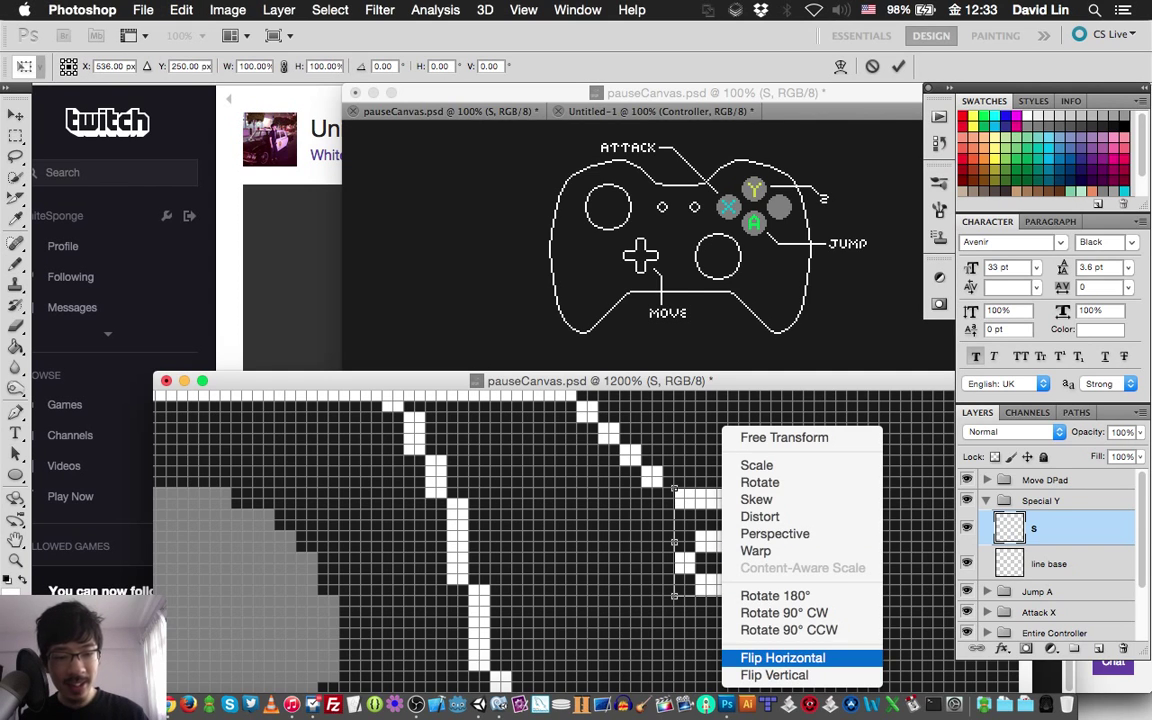
{"action": "left_click", "coordinate": [783, 657]}
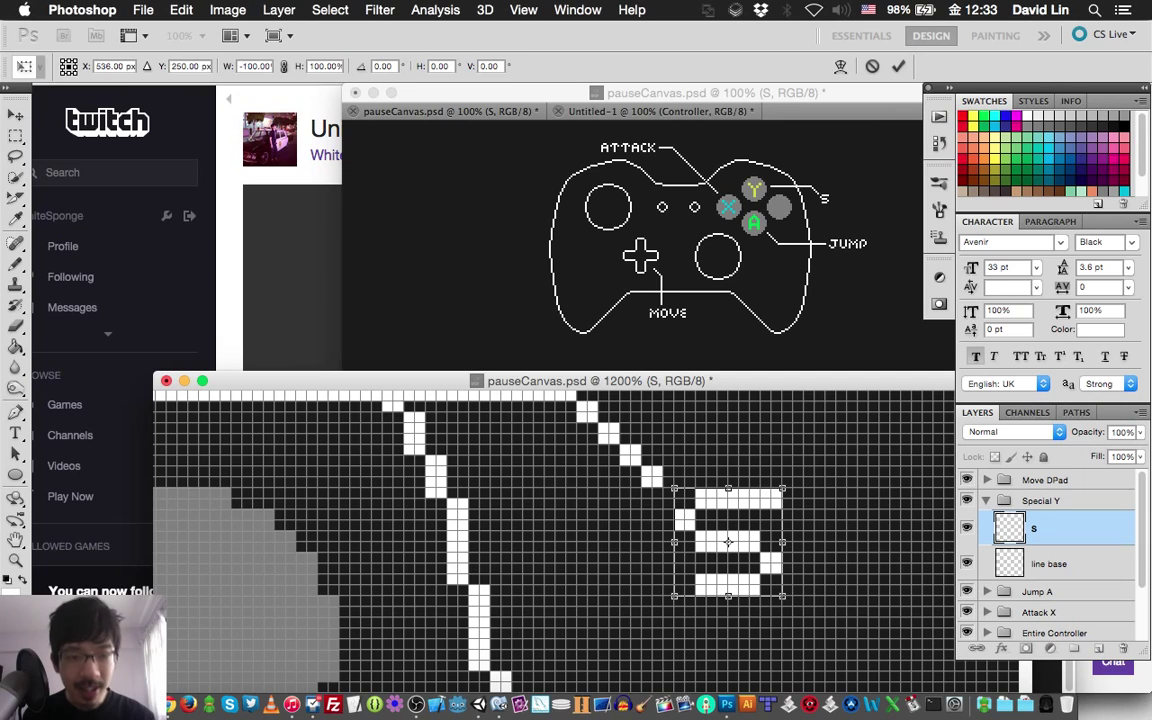
{"action": "key", "text": "Return"}
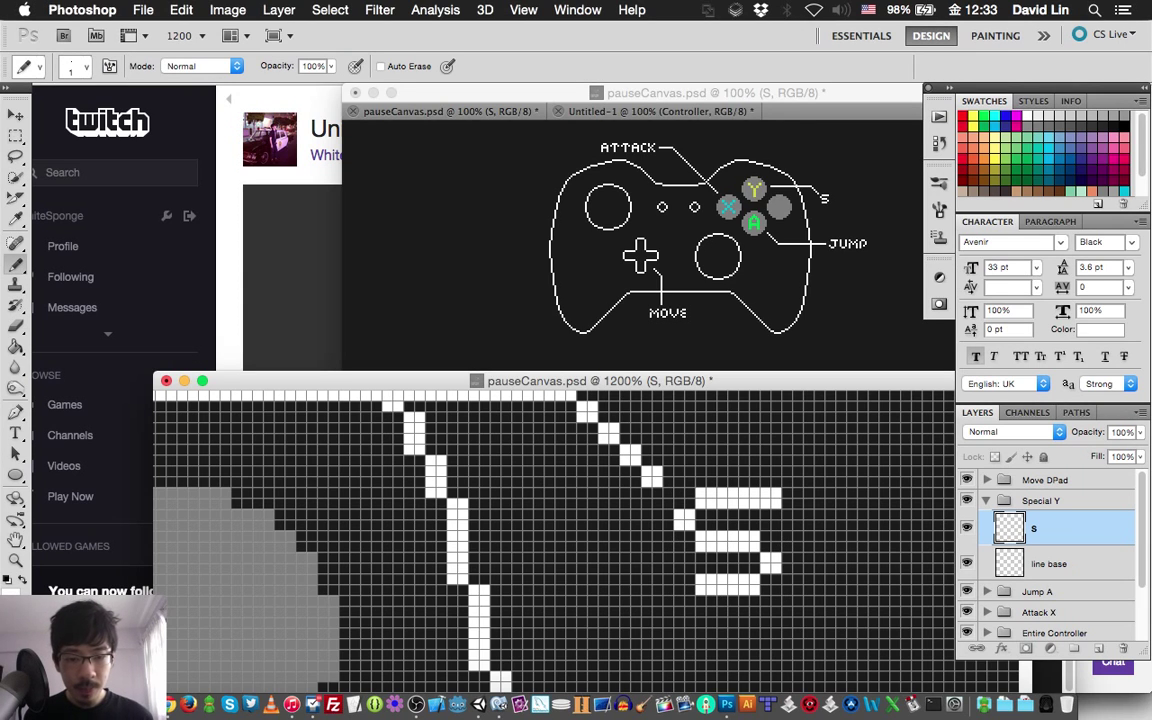
{"action": "scroll", "coordinate": [555, 535], "scroll_direction": "right", "scroll_amount": 2}
{"action": "scroll", "coordinate": [555, 535], "scroll_direction": "down", "scroll_amount": 1}
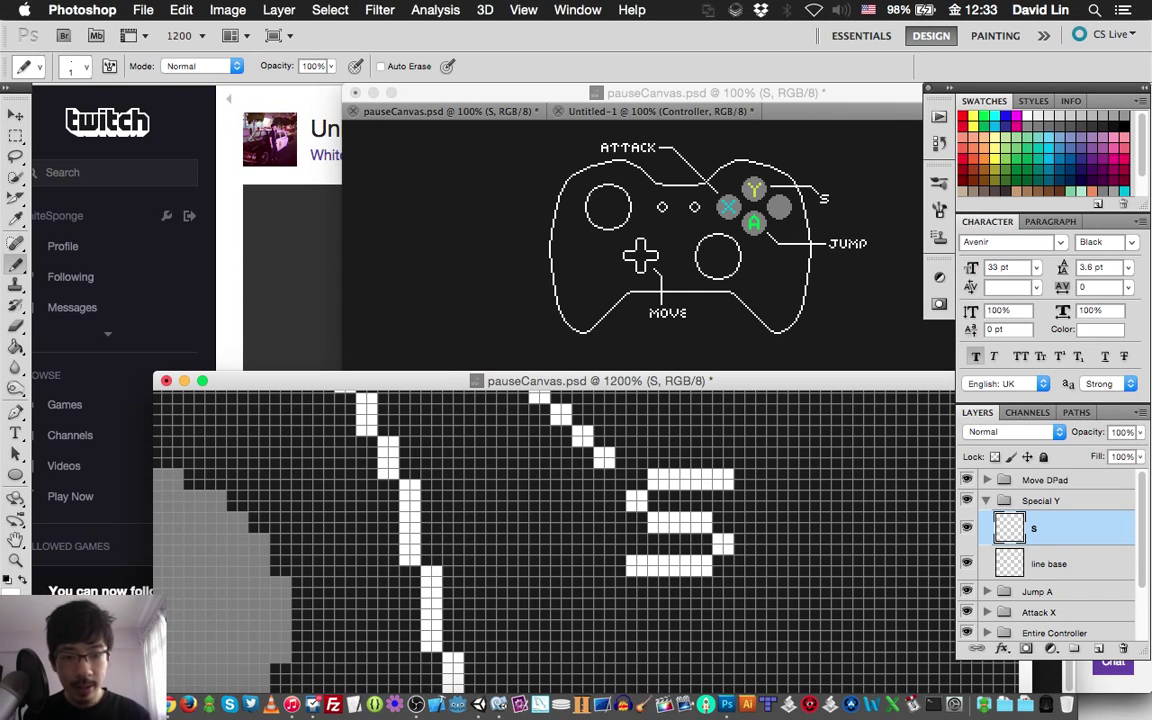
Step: Draw a pixel letter P on a new layer named P
{"action": "key", "text": "super+shift+n"}
{"action": "type", "text": "P"}
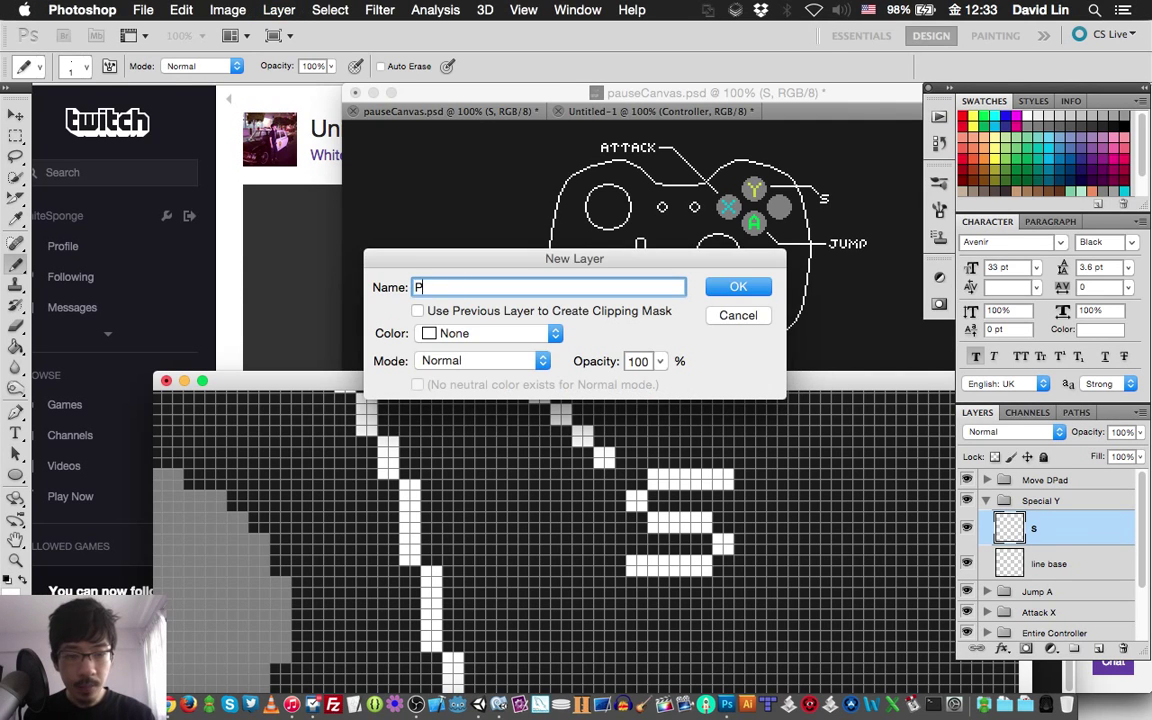
{"action": "key", "text": "Return"}
{"action": "scroll", "coordinate": [555, 540], "scroll_direction": "right", "scroll_amount": 2}
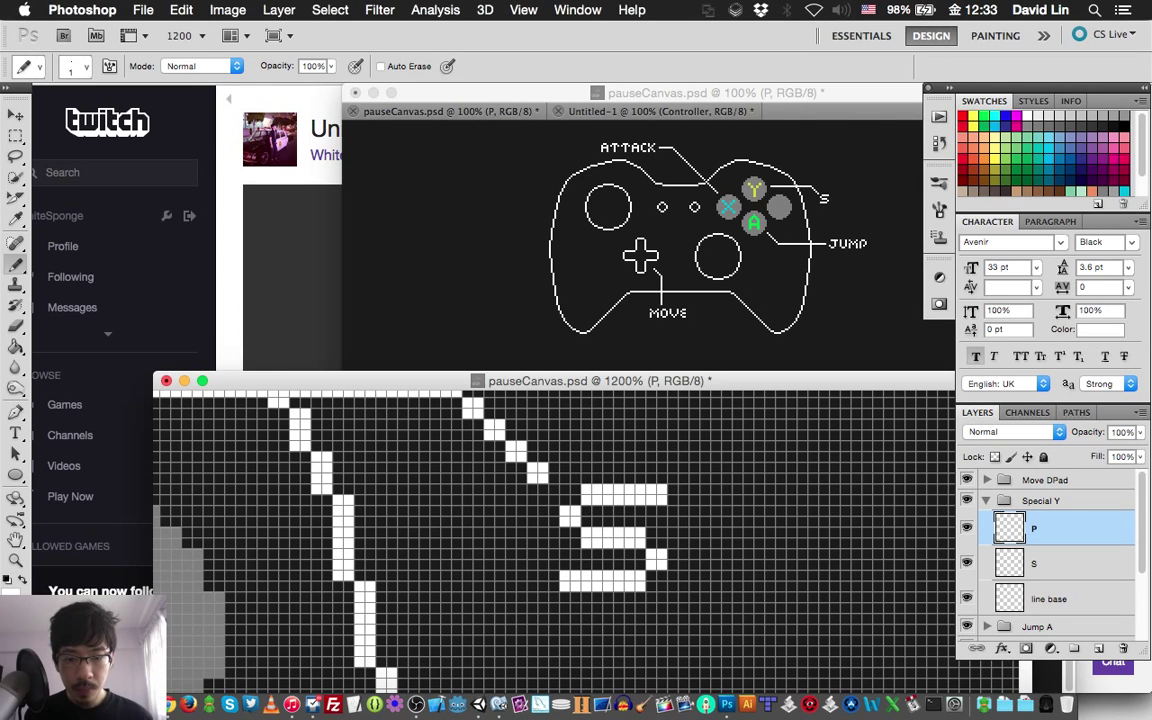
{"action": "left_click_drag", "start_coordinate": [726, 489], "coordinate": [693, 521]}
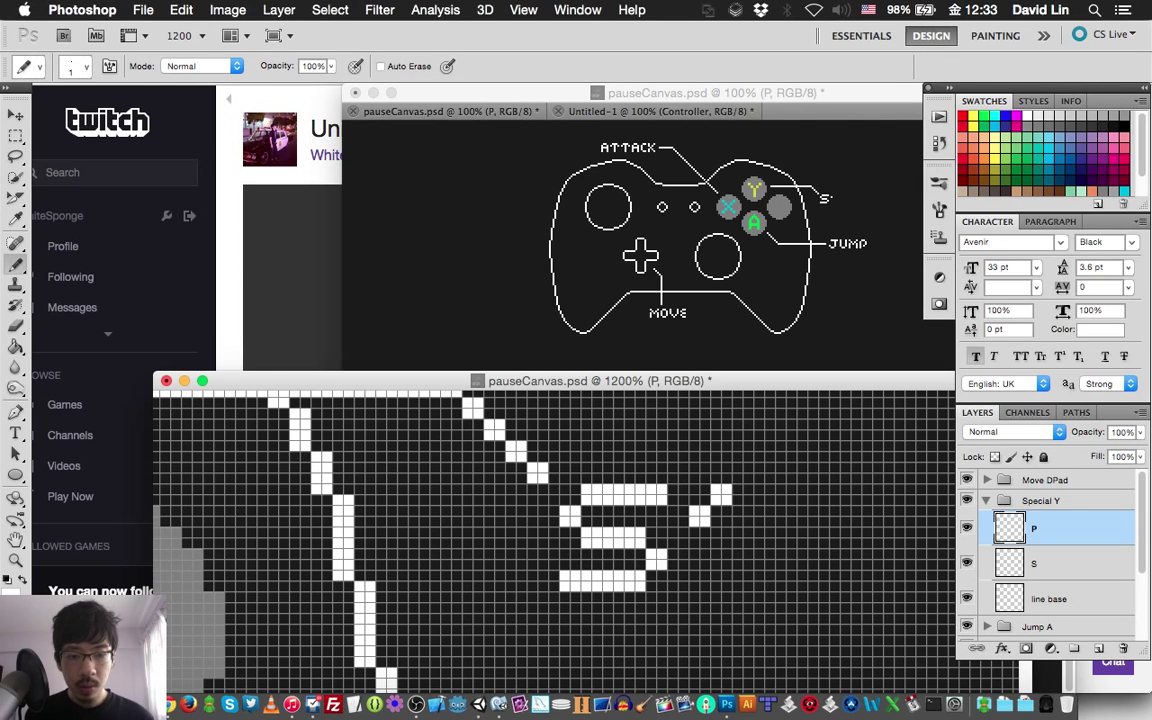
{"action": "mouse_move", "coordinate": [742, 490]}
{"action": "left_mouse_down"}
{"action": "mouse_move", "coordinate": [765, 515]}
{"action": "mouse_move", "coordinate": [746, 565]}
{"action": "left_mouse_up"}
{"action": "left_click_drag", "start_coordinate": [705, 515], "coordinate": [695, 585]}
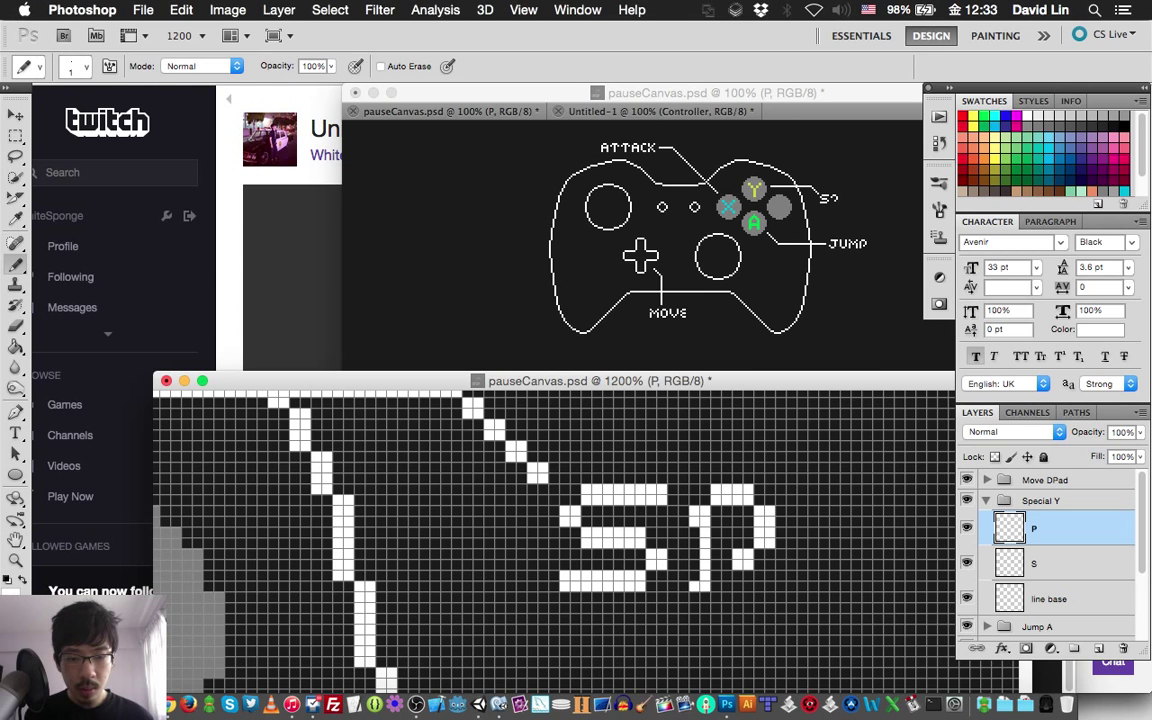
{"action": "left_click", "coordinate": [700, 493]}
{"action": "scroll", "coordinate": [555, 540], "scroll_direction": "right", "scroll_amount": 3}
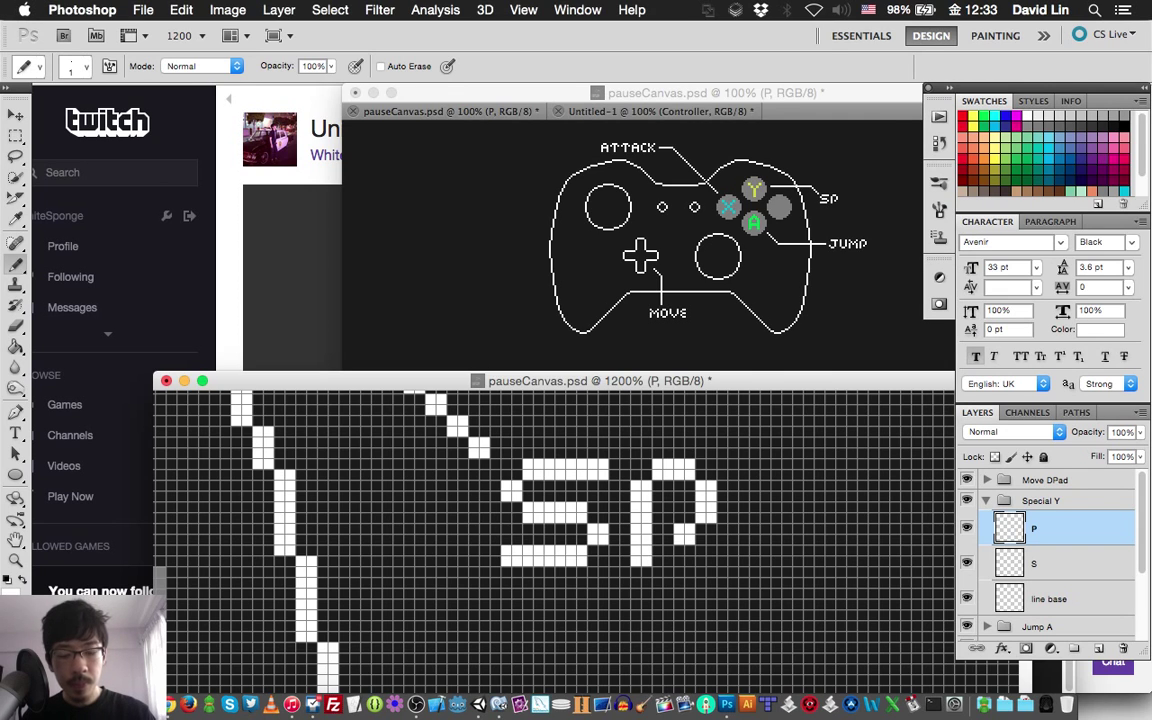
Step: Draw a pixel letter E on a new layer named E, then start a layer for C
{"action": "key", "text": "super+shift+n"}
{"action": "type", "text": "E"}
{"action": "key", "text": "Return"}
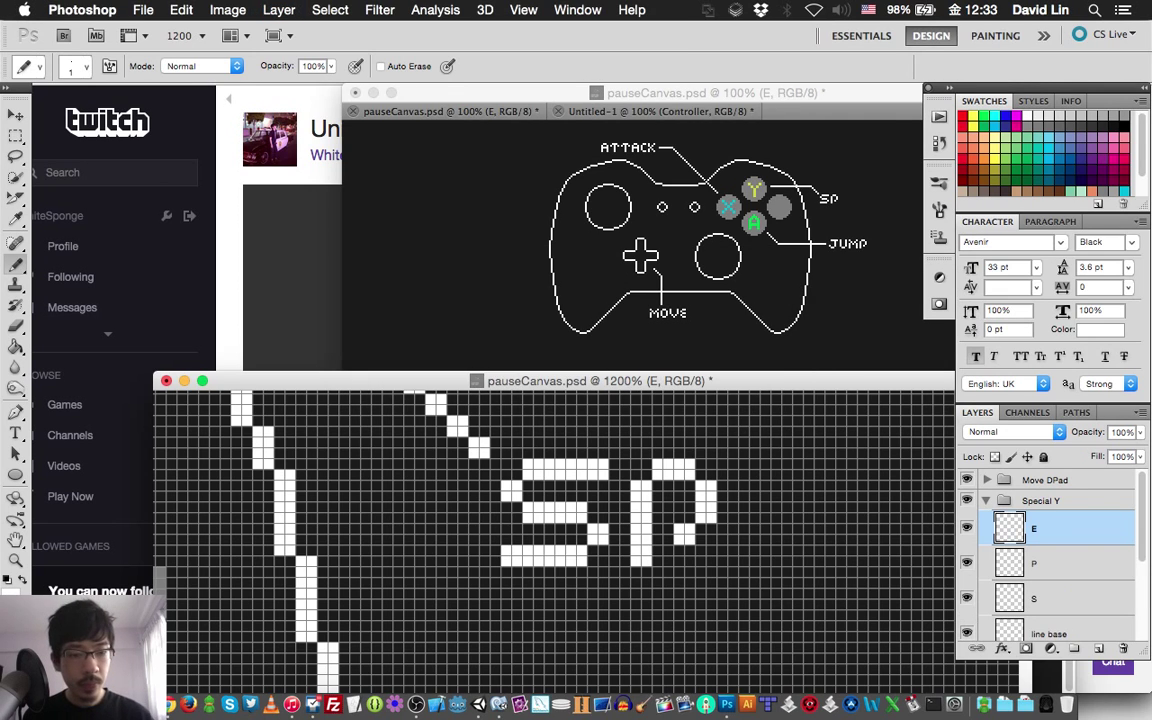
{"action": "left_click_drag", "start_coordinate": [744, 495], "coordinate": [818, 468]}
{"action": "mouse_move", "coordinate": [766, 512]}
{"action": "left_mouse_down"}
{"action": "mouse_move", "coordinate": [796, 512]}
{"action": "mouse_move", "coordinate": [770, 545]}
{"action": "mouse_move", "coordinate": [782, 555]}
{"action": "mouse_move", "coordinate": [815, 555]}
{"action": "mouse_move", "coordinate": [815, 535]}
{"action": "left_mouse_up"}
{"action": "left_click", "coordinate": [790, 550]}
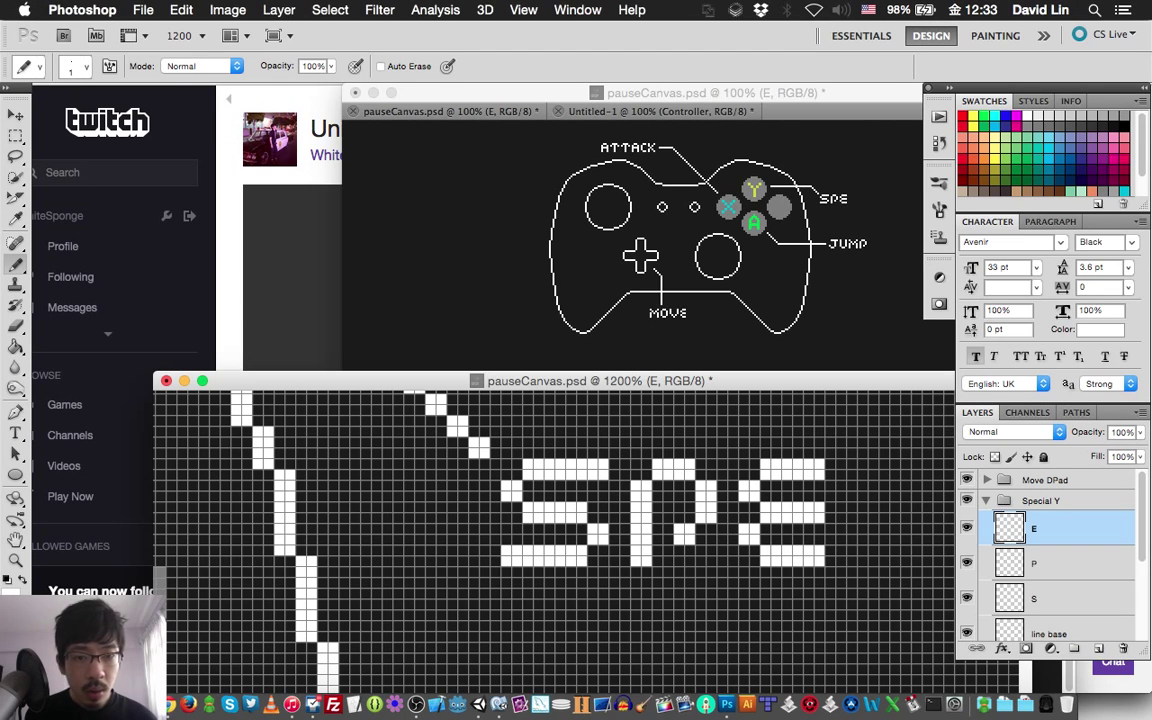
{"action": "key", "text": "e"}
{"action": "mouse_move", "coordinate": [800, 465]}
{"action": "left_mouse_down"}
{"action": "mouse_move", "coordinate": [818, 470]}
{"action": "mouse_move", "coordinate": [818, 561]}
{"action": "mouse_move", "coordinate": [818, 476]}
{"action": "mouse_move", "coordinate": [797, 465]}
{"action": "left_mouse_up"}
{"action": "key", "text": "b"}
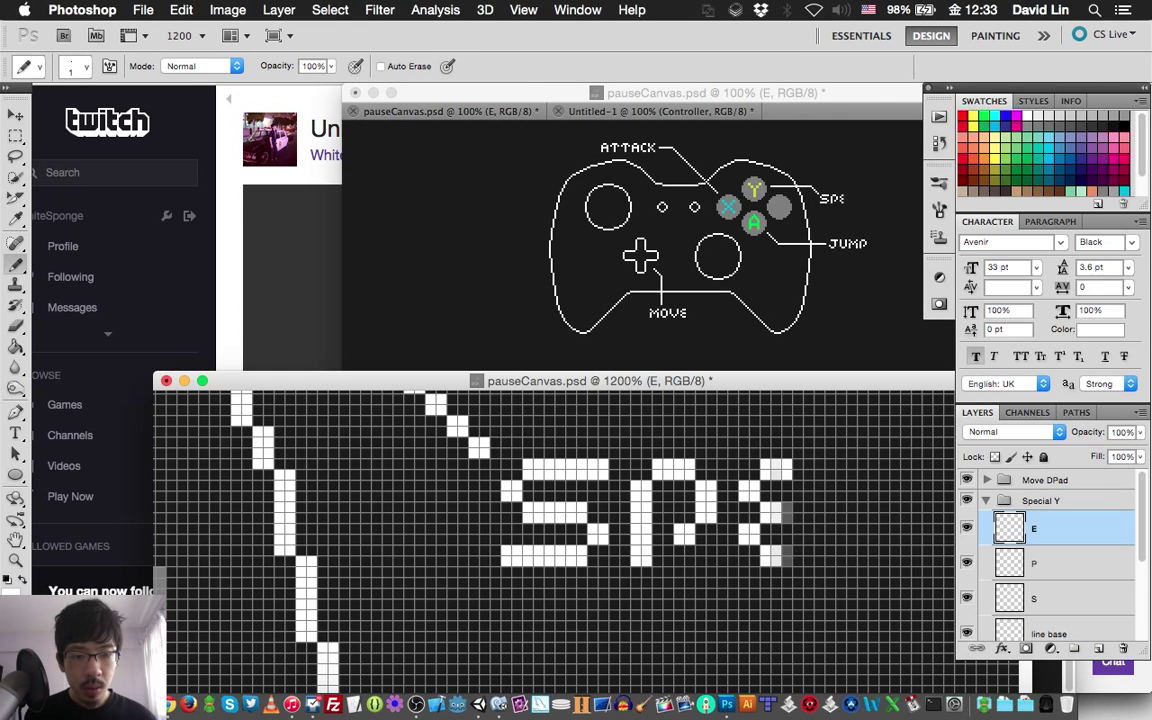
{"action": "left_click_drag", "start_coordinate": [787, 510], "coordinate": [797, 515]}
{"action": "left_click_drag", "start_coordinate": [775, 556], "coordinate": [798, 556]}
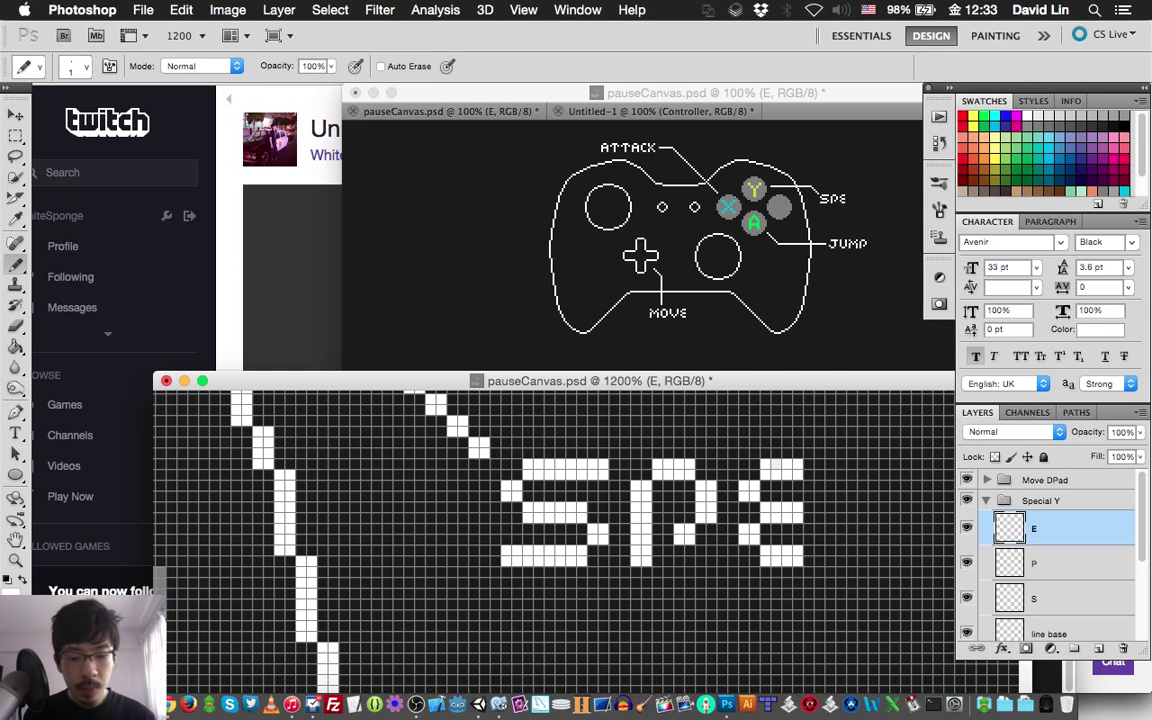
{"action": "key", "text": "super+shift+n"}
Step: Draw pixel letters C and I, each on its own new layer
{"action": "type", "text": "C"}
{"action": "key", "text": "Return"}
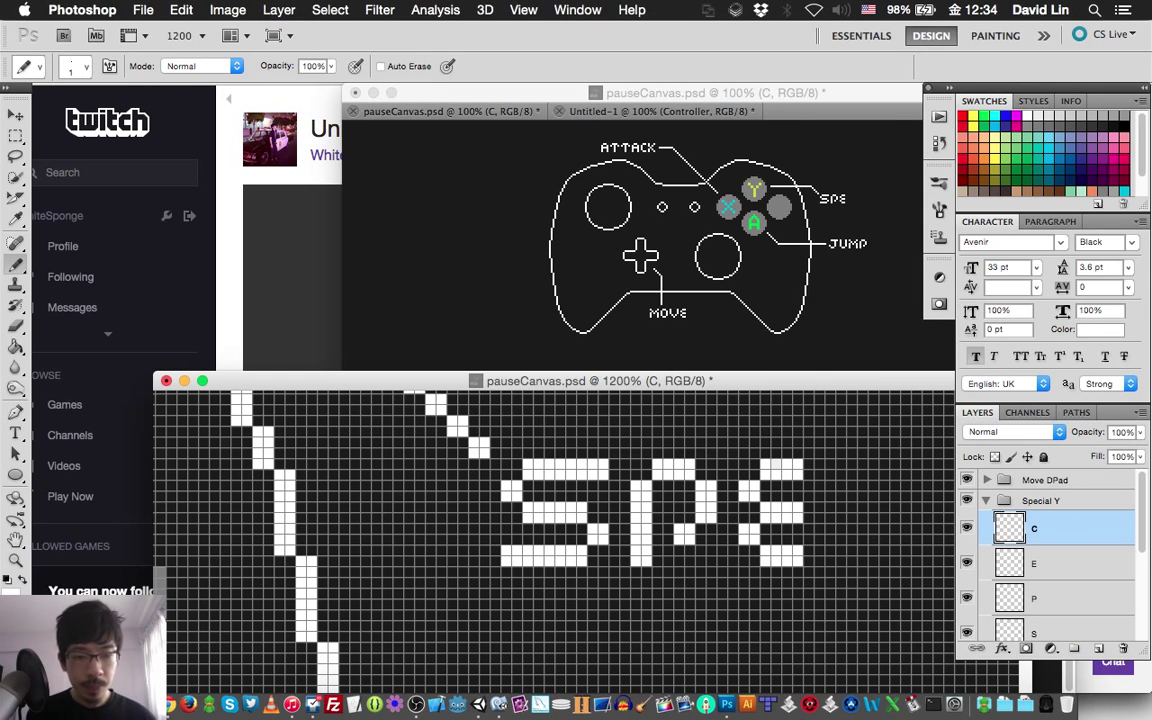
{"action": "left_click", "coordinate": [831, 490]}
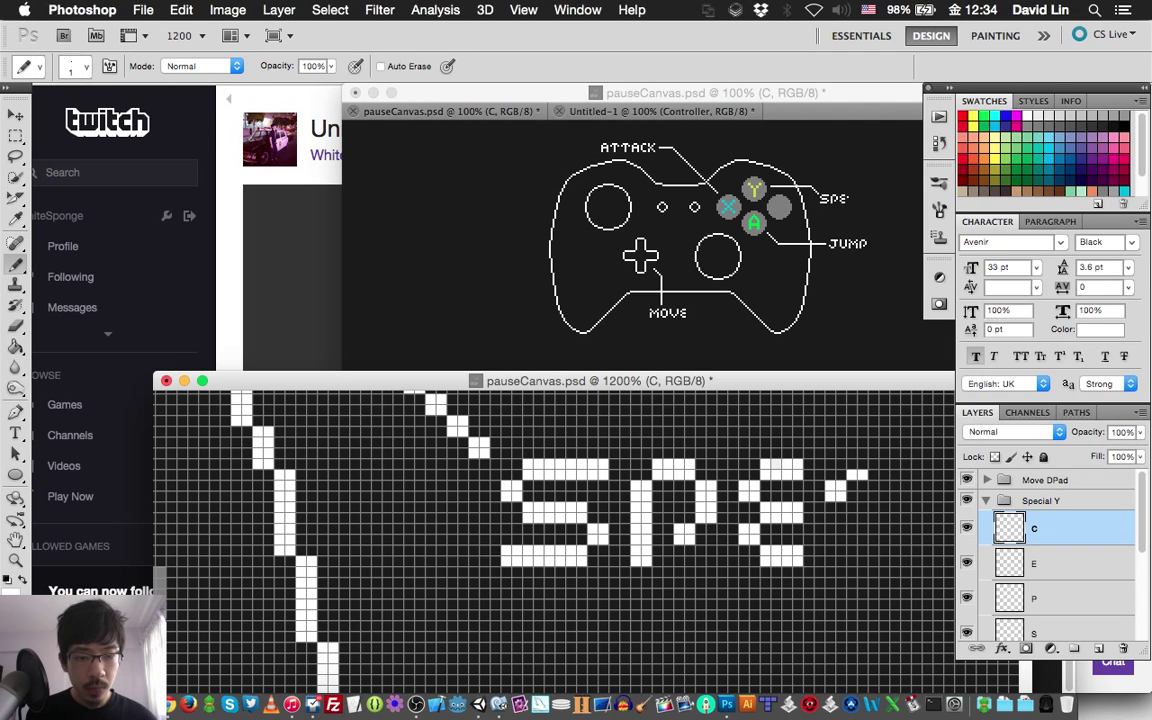
{"action": "mouse_move", "coordinate": [872, 475]}
{"action": "left_mouse_down"}
{"action": "mouse_move", "coordinate": [884, 475]}
{"action": "mouse_move", "coordinate": [836, 540]}
{"action": "mouse_move", "coordinate": [885, 555]}
{"action": "left_mouse_up"}
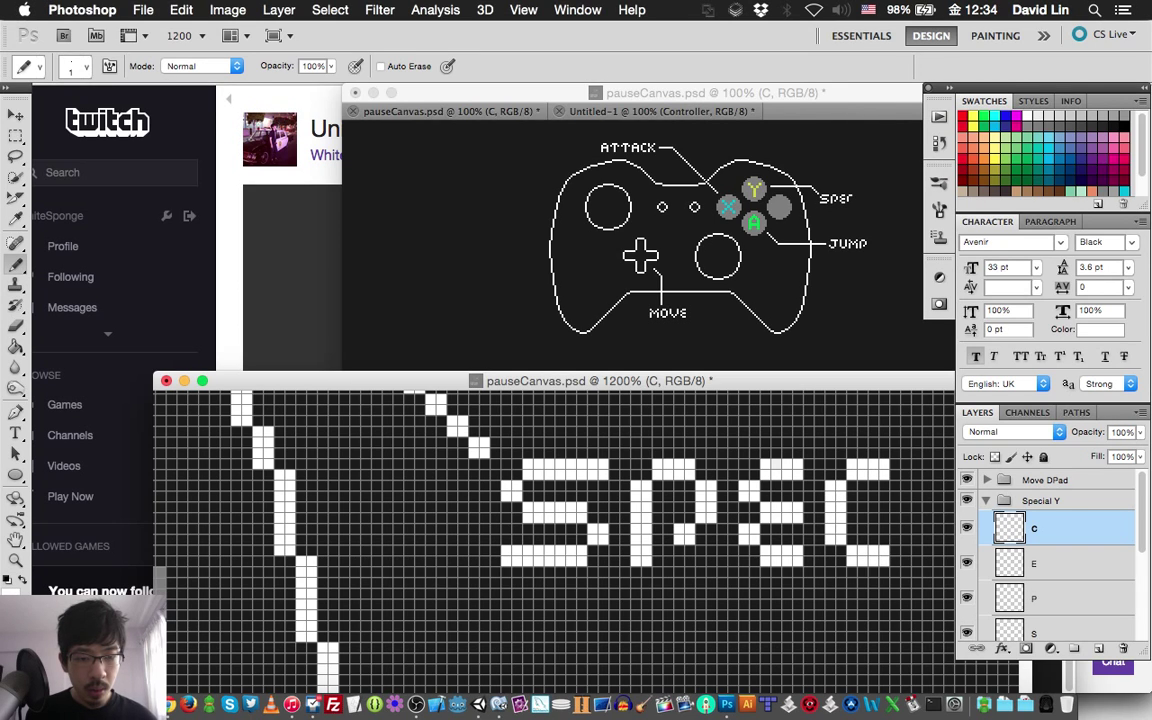
{"action": "scroll", "coordinate": [555, 535], "scroll_direction": "right", "scroll_amount": 3}
{"action": "scroll", "coordinate": [555, 535], "scroll_direction": "right", "scroll_amount": 2}
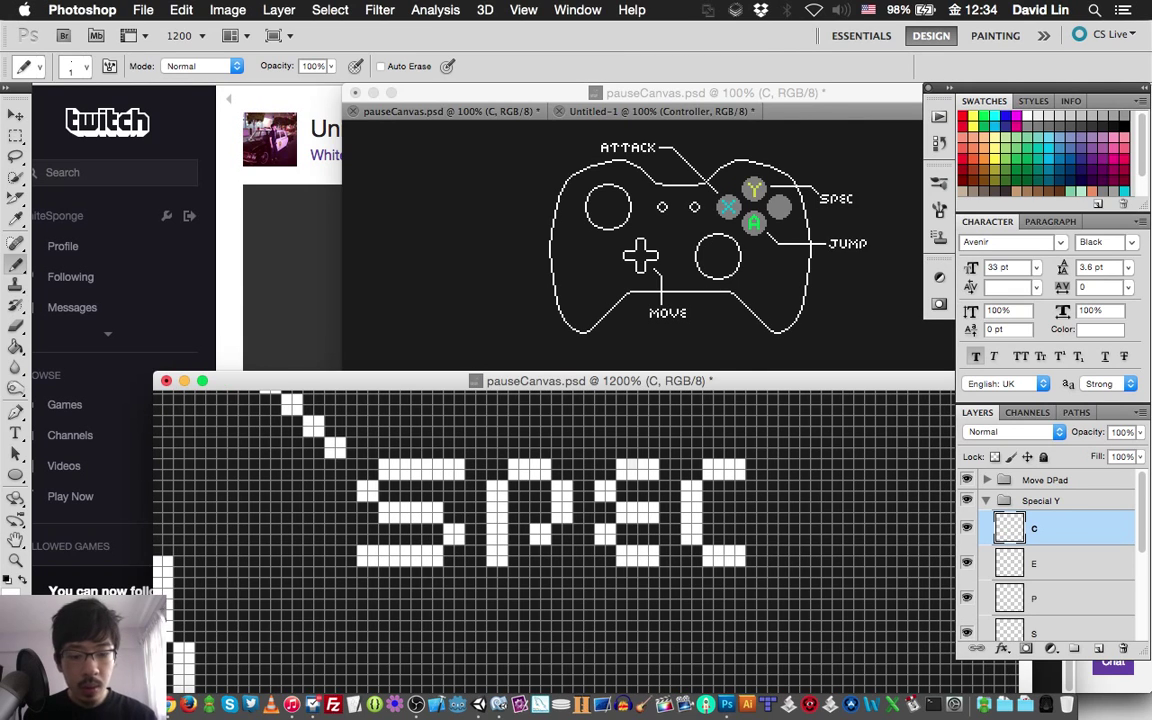
{"action": "key", "text": "super+shift+n"}
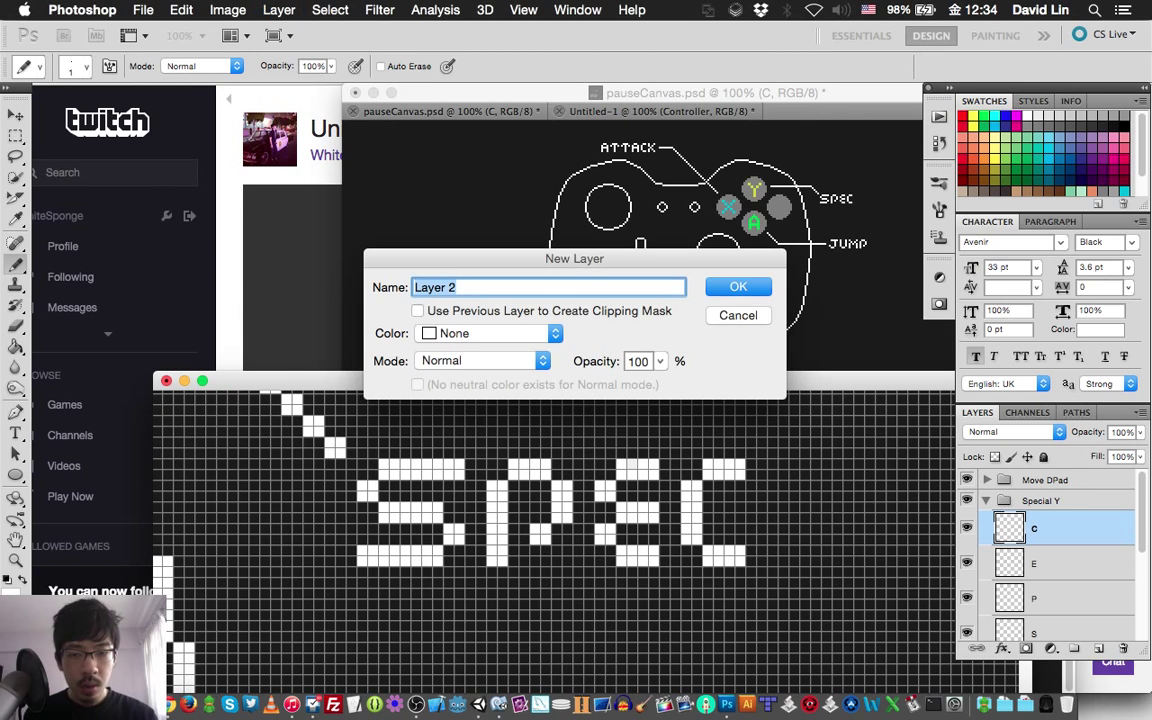
{"action": "type", "text": "I"}
{"action": "key", "text": "Return"}
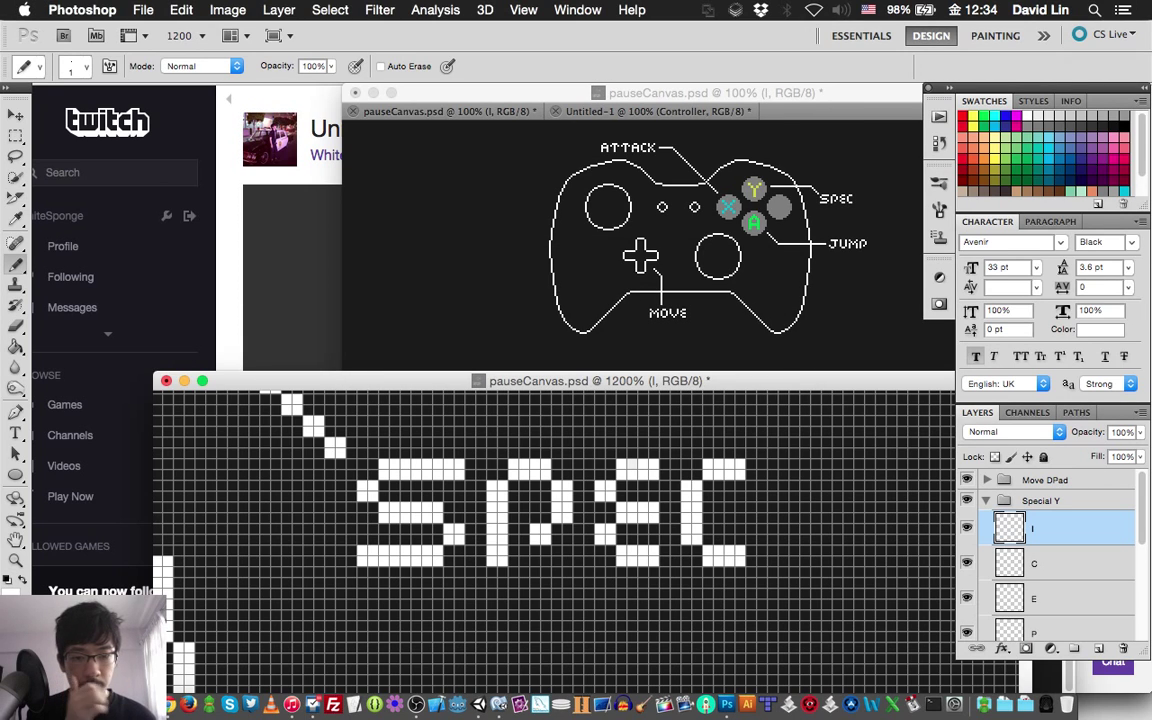
{"action": "left_click_drag", "start_coordinate": [783, 462], "coordinate": [783, 560]}
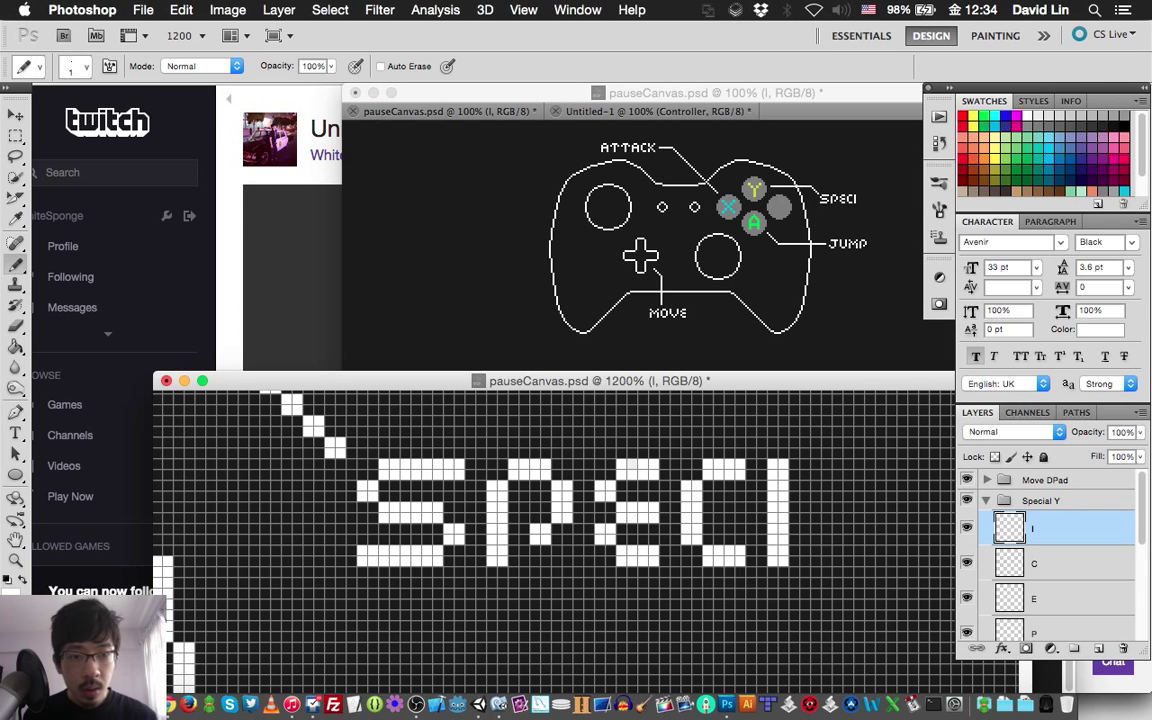
Step: Draw a pixel letter A on a new layer named A, then start a layer for L
{"action": "key", "text": "super+shift+n"}
{"action": "type", "text": "A"}
{"action": "key", "text": "Return"}
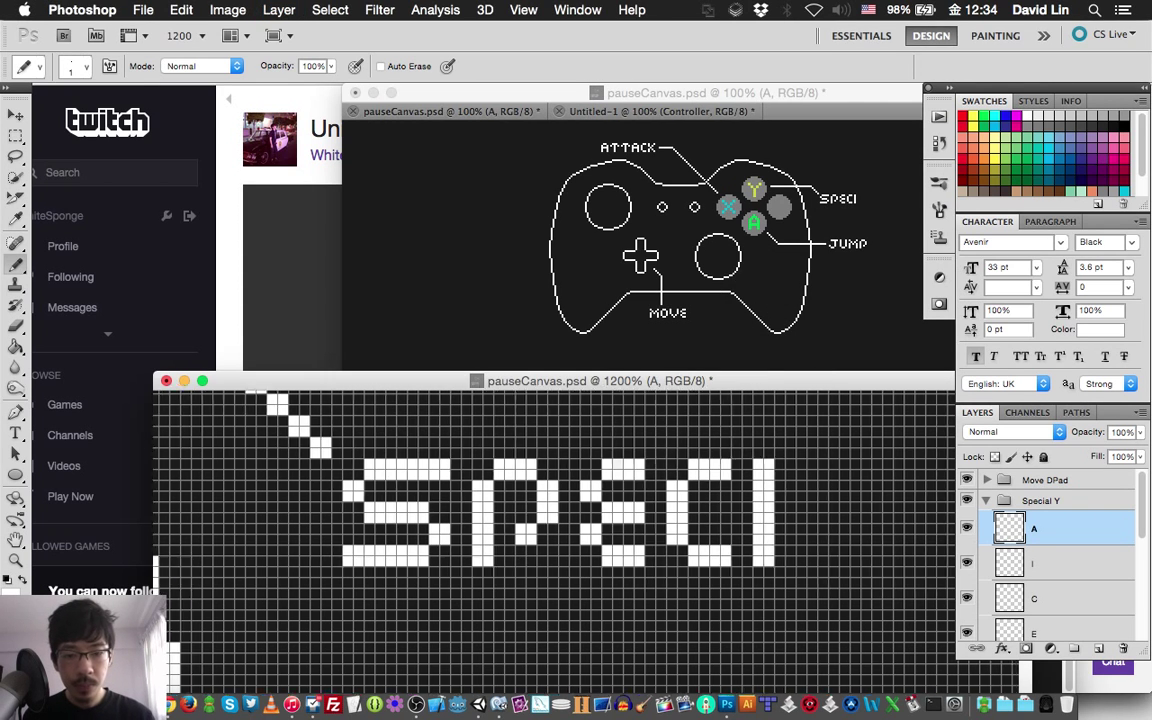
{"action": "scroll", "coordinate": [555, 530], "scroll_direction": "right", "scroll_amount": 5}
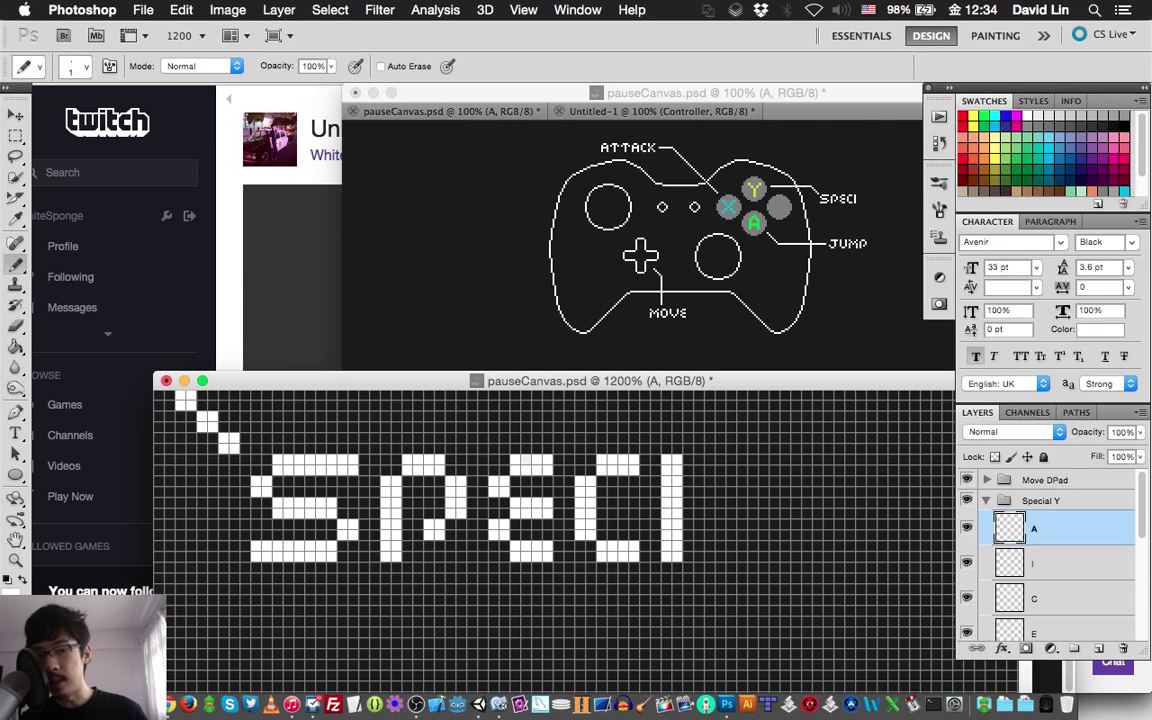
{"action": "mouse_move", "coordinate": [716, 487]}
{"action": "left_mouse_down"}
{"action": "mouse_move", "coordinate": [737, 466]}
{"action": "mouse_move", "coordinate": [780, 477]}
{"action": "mouse_move", "coordinate": [780, 532]}
{"action": "mouse_move", "coordinate": [714, 523]}
{"action": "mouse_move", "coordinate": [769, 523]}
{"action": "mouse_move", "coordinate": [779, 555]}
{"action": "mouse_move", "coordinate": [714, 525]}
{"action": "mouse_move", "coordinate": [703, 555]}
{"action": "left_mouse_up"}
{"action": "left_click", "coordinate": [714, 553]}
{"action": "key", "text": "super+shift+n"}
Step: Draw a pixel L on layer L to finish SPECIAL, save, and switch to Twitch
{"action": "type", "text": "L"}
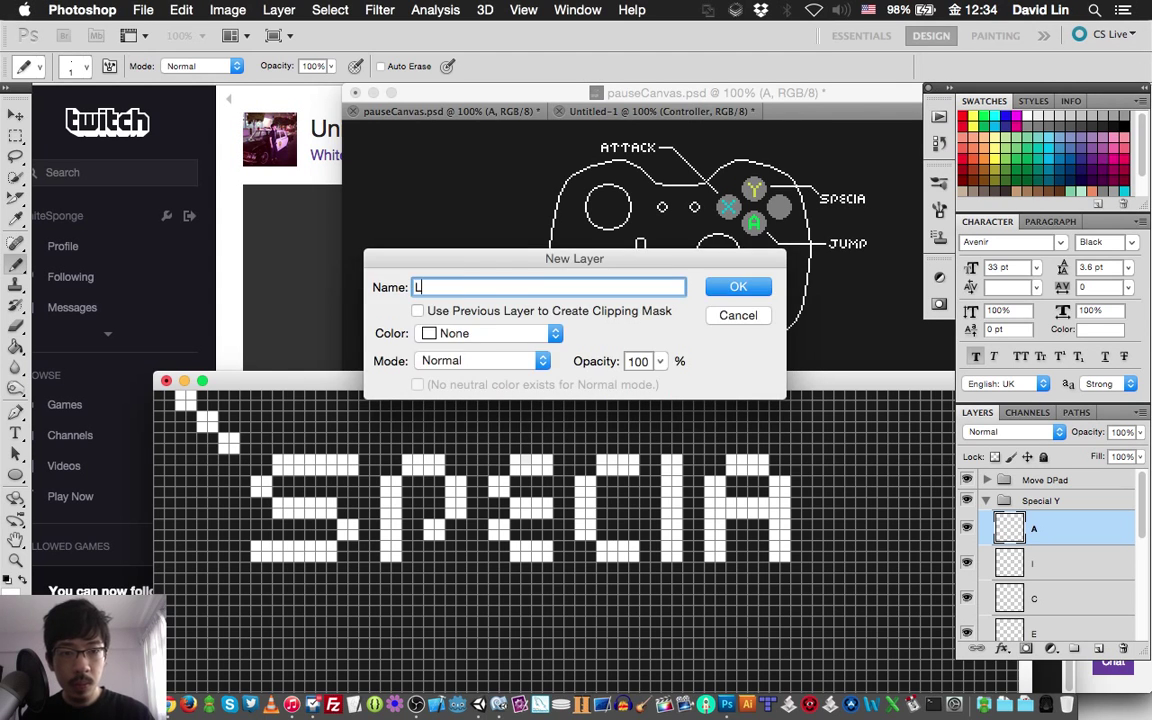
{"action": "key", "text": "Return"}
{"action": "scroll", "coordinate": [555, 520], "scroll_direction": "right", "scroll_amount": 5}
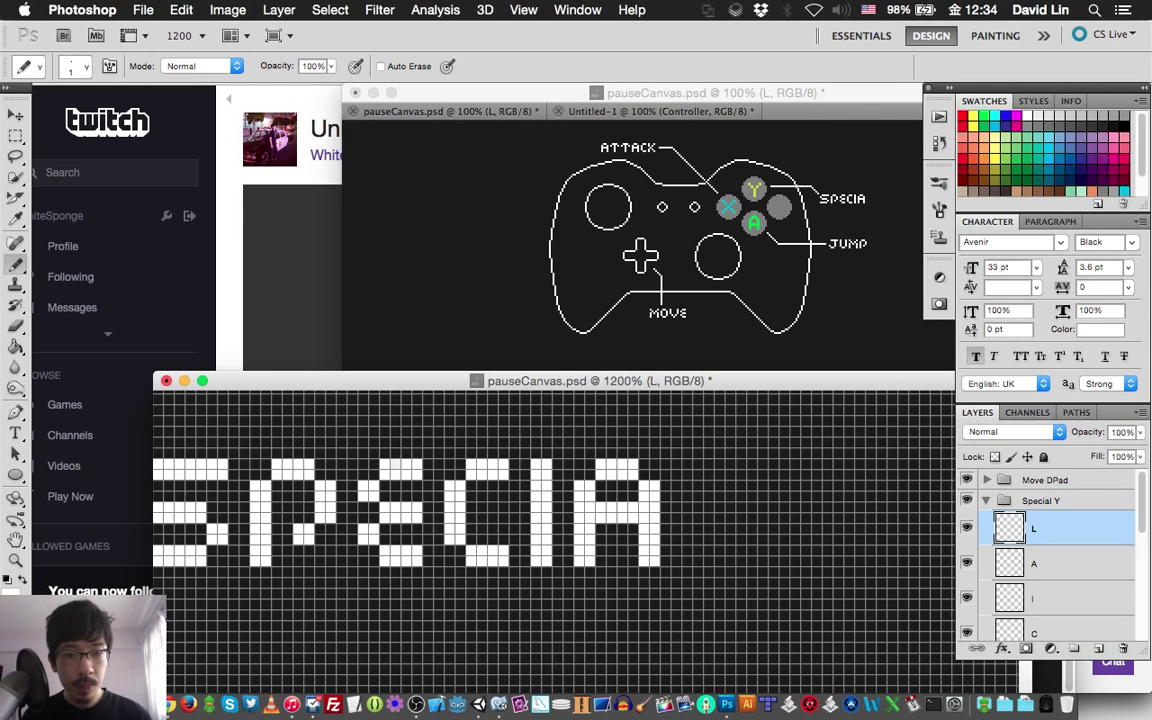
{"action": "mouse_move", "coordinate": [698, 462]}
{"action": "left_mouse_down"}
{"action": "mouse_move", "coordinate": [698, 563]}
{"action": "mouse_move", "coordinate": [740, 555]}
{"action": "left_mouse_up"}
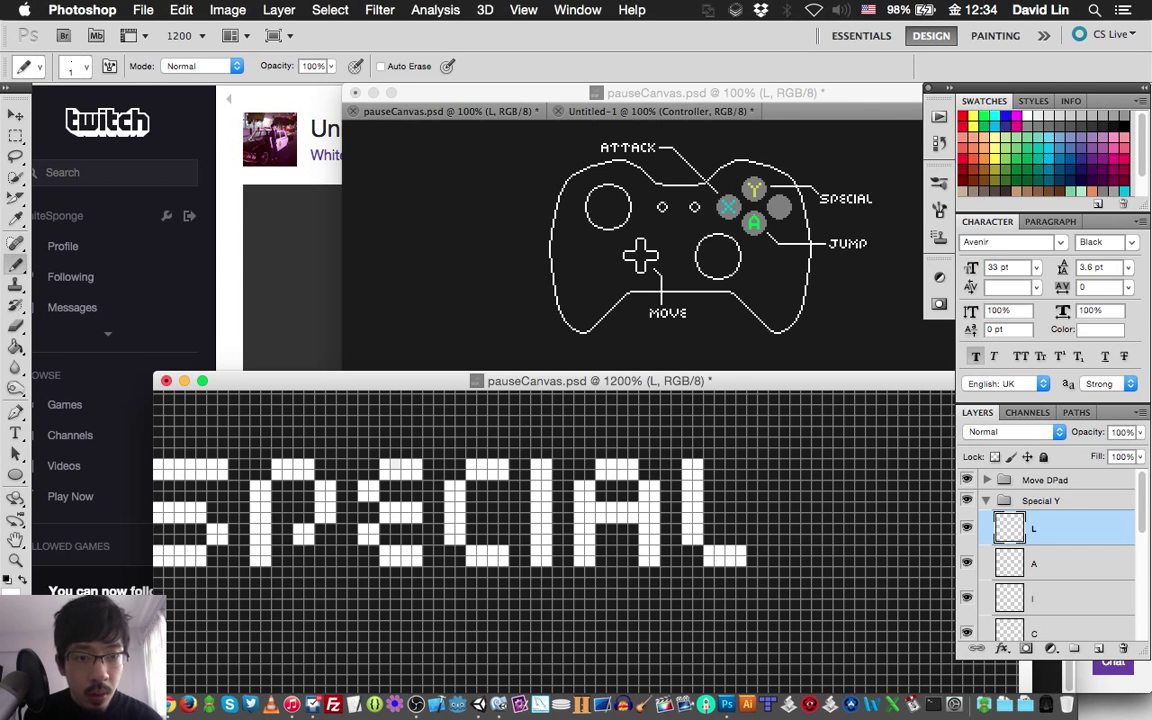
{"action": "key", "text": "super+s"}
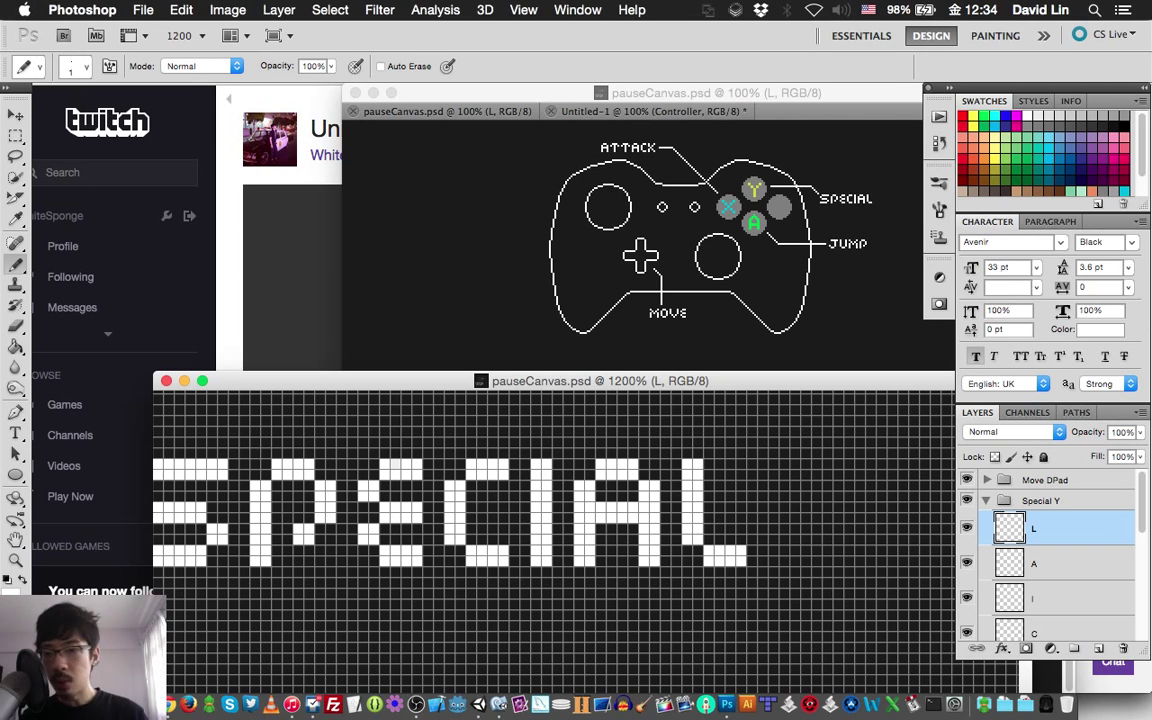
{"action": "key", "text": "super+Tab"}
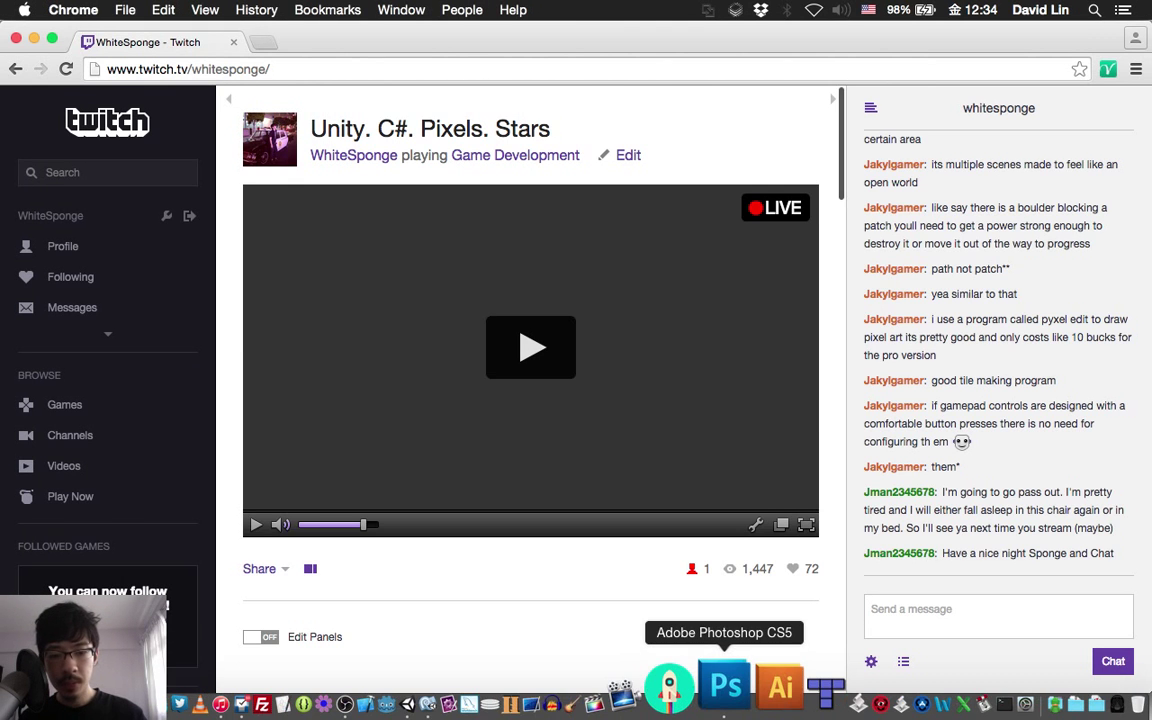
Step: Bring Photoshop back in front of the Twitch stream page from the Dock
{"action": "left_click", "coordinate": [725, 688]}
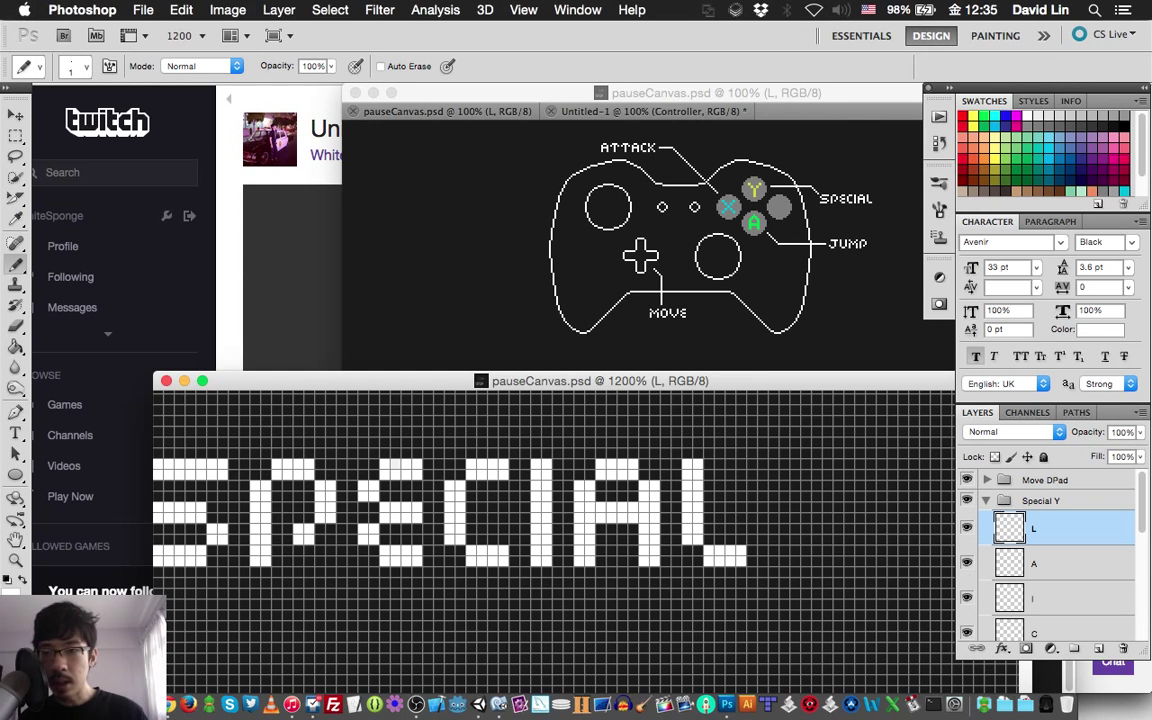
{"action": "key", "text": "super+Tab"}
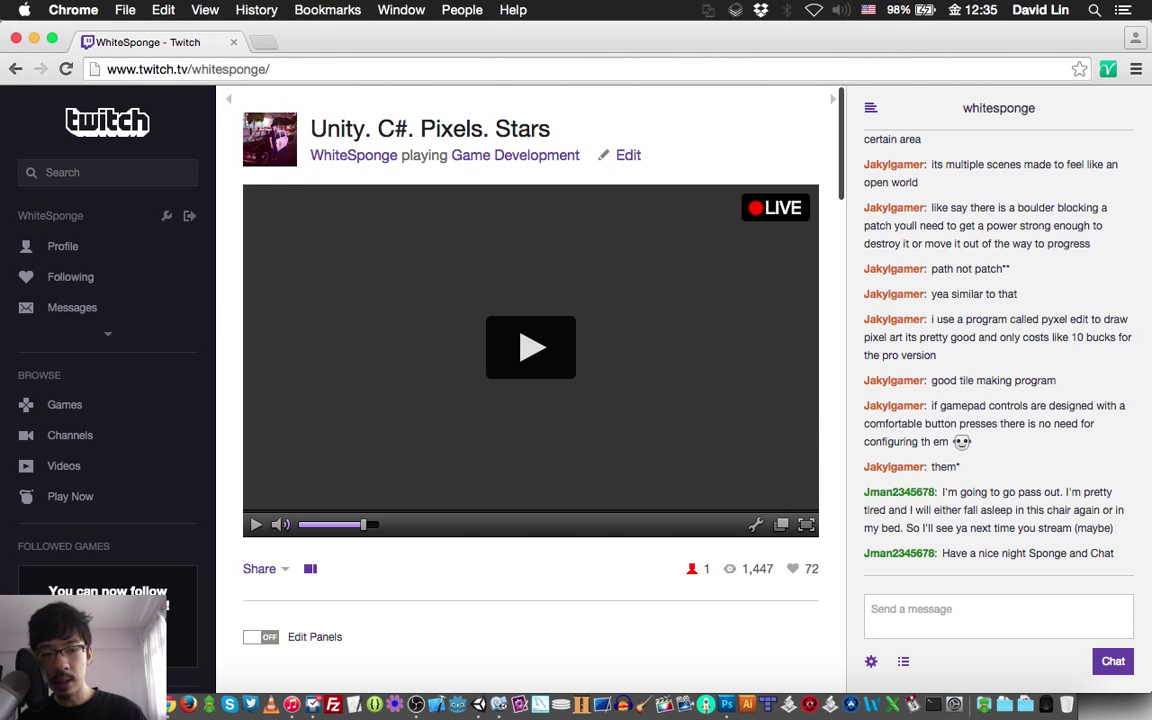
{"action": "left_click", "coordinate": [722, 684]}
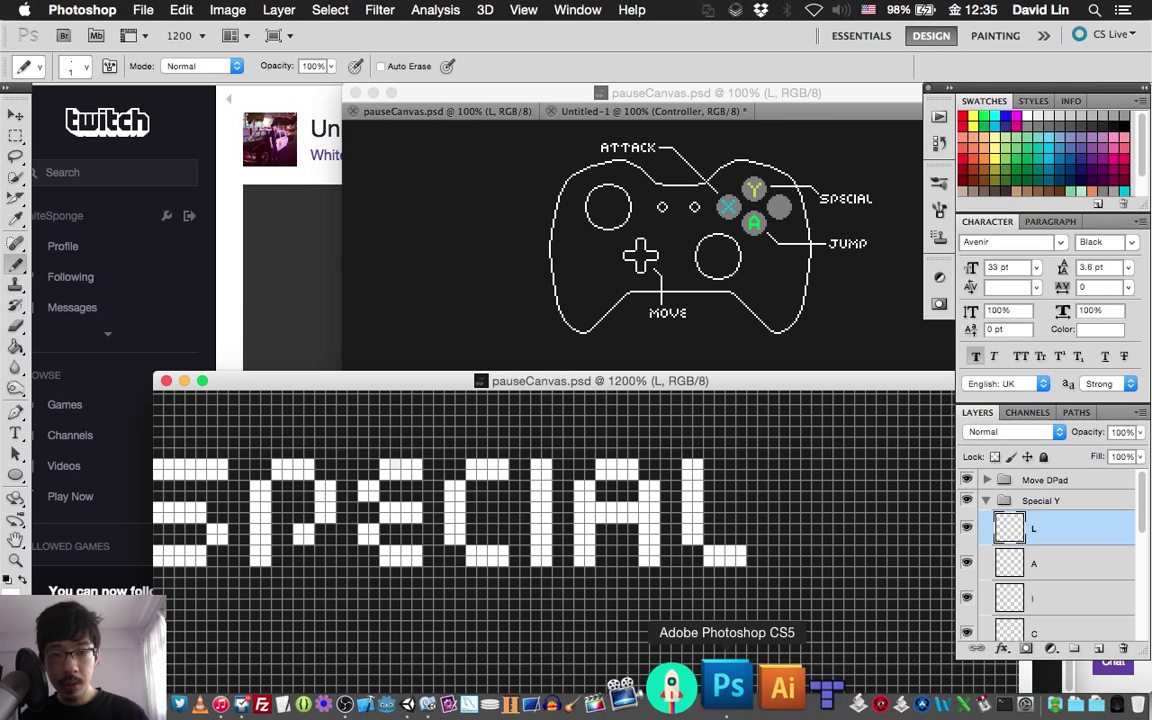